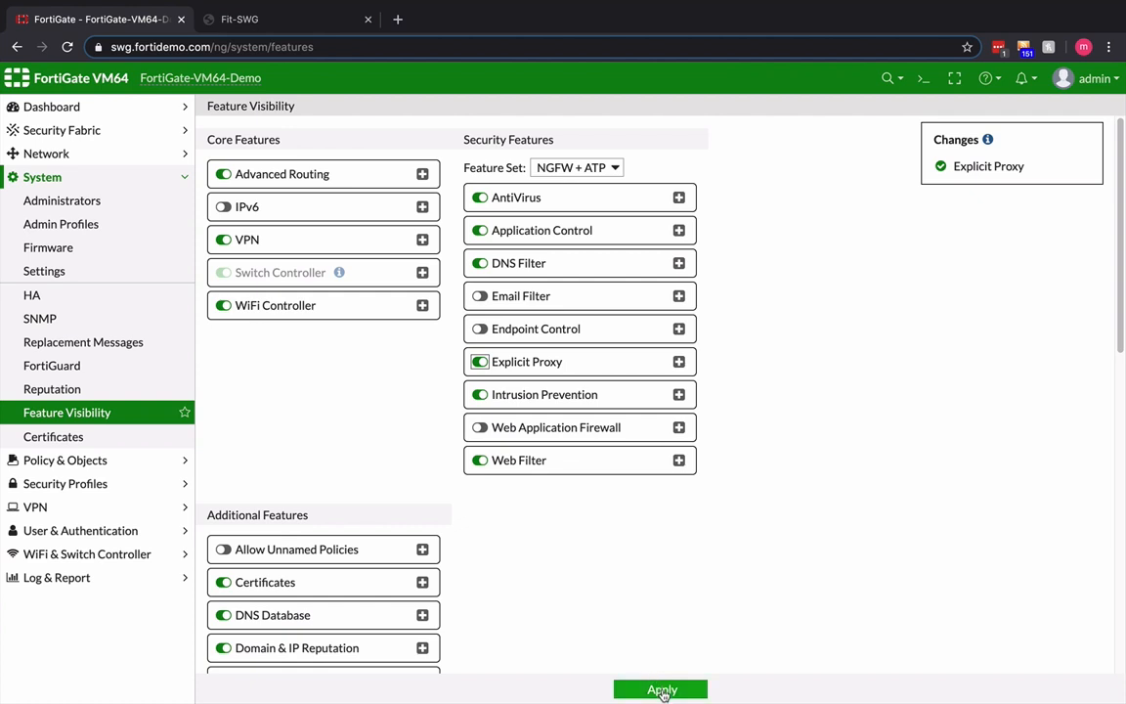
- Apply the Explicit Proxy feature change and inspect the interfaces the explicit web proxy can listen on in its network settings
{"action": "left_click", "coordinate": [662, 690]}
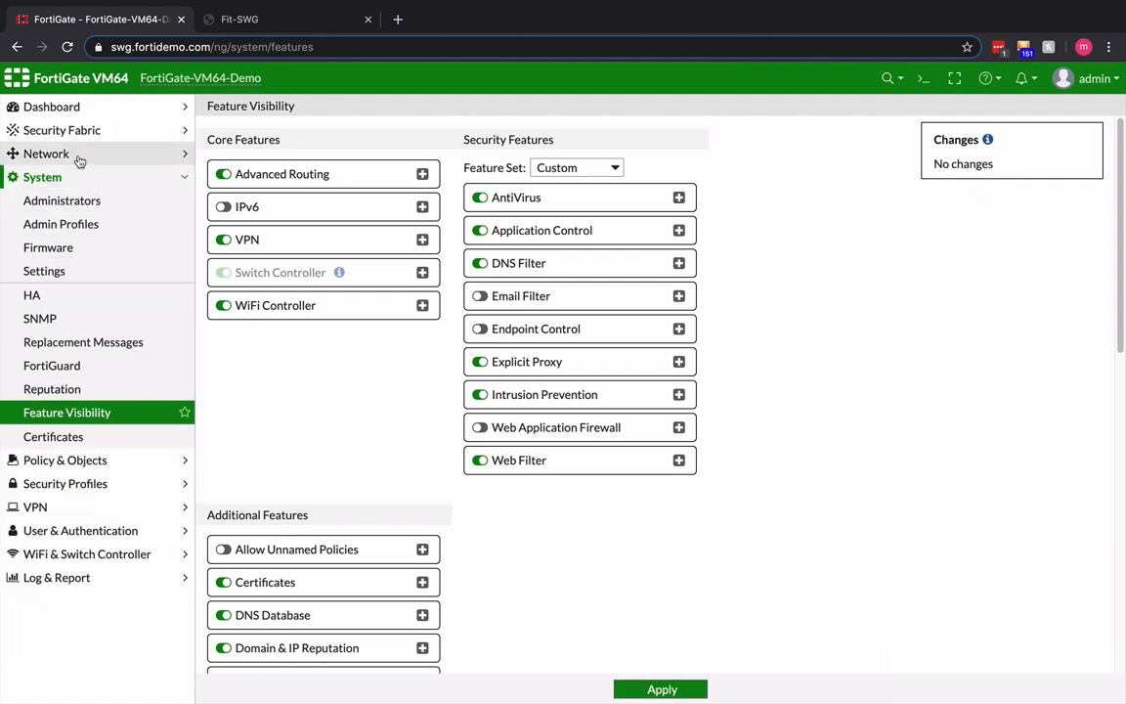
{"action": "left_click", "coordinate": [77, 157]}
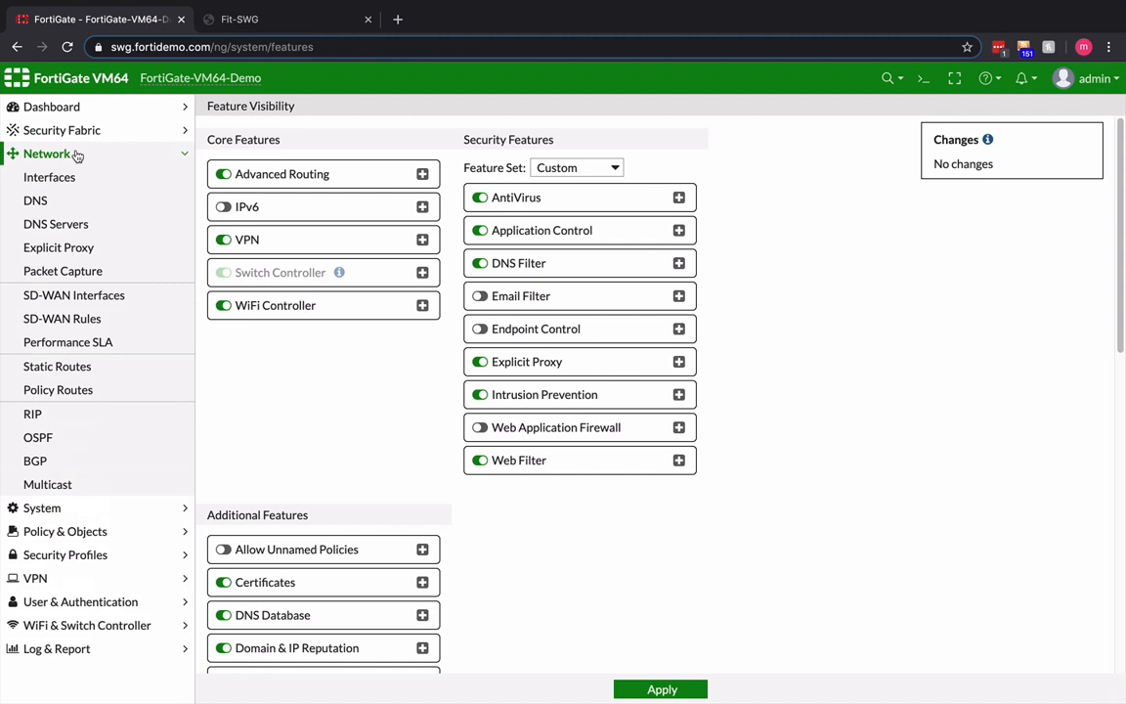
{"action": "left_click", "coordinate": [86, 250]}
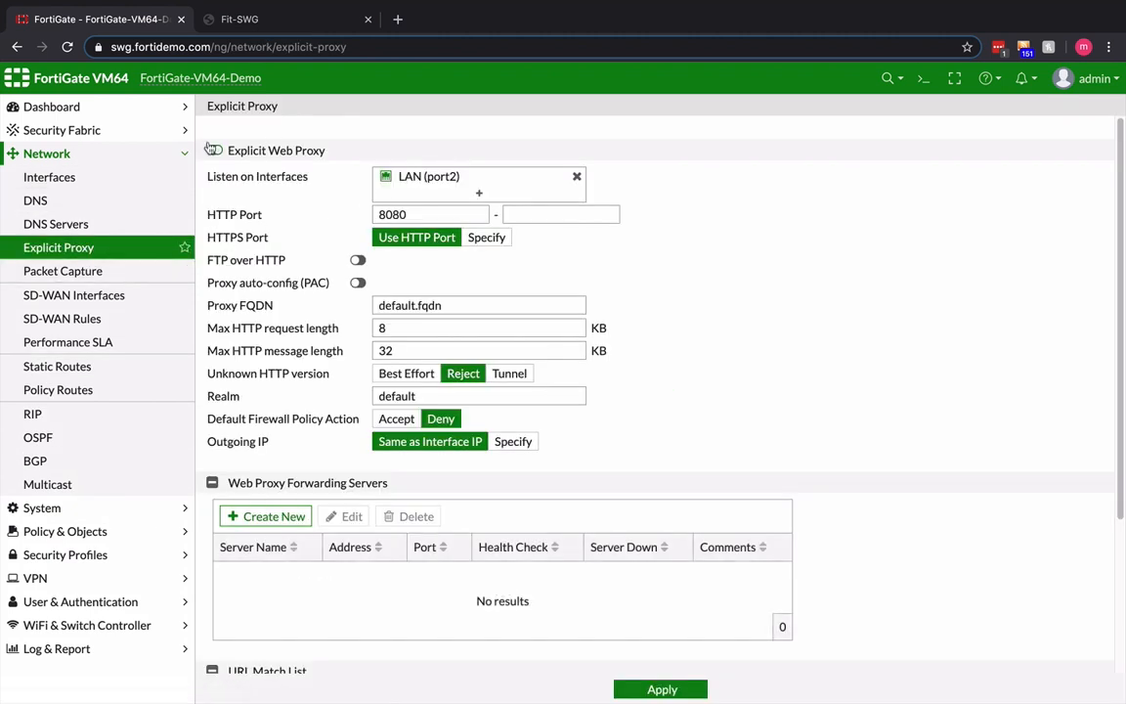
{"action": "left_click", "coordinate": [434, 177]}
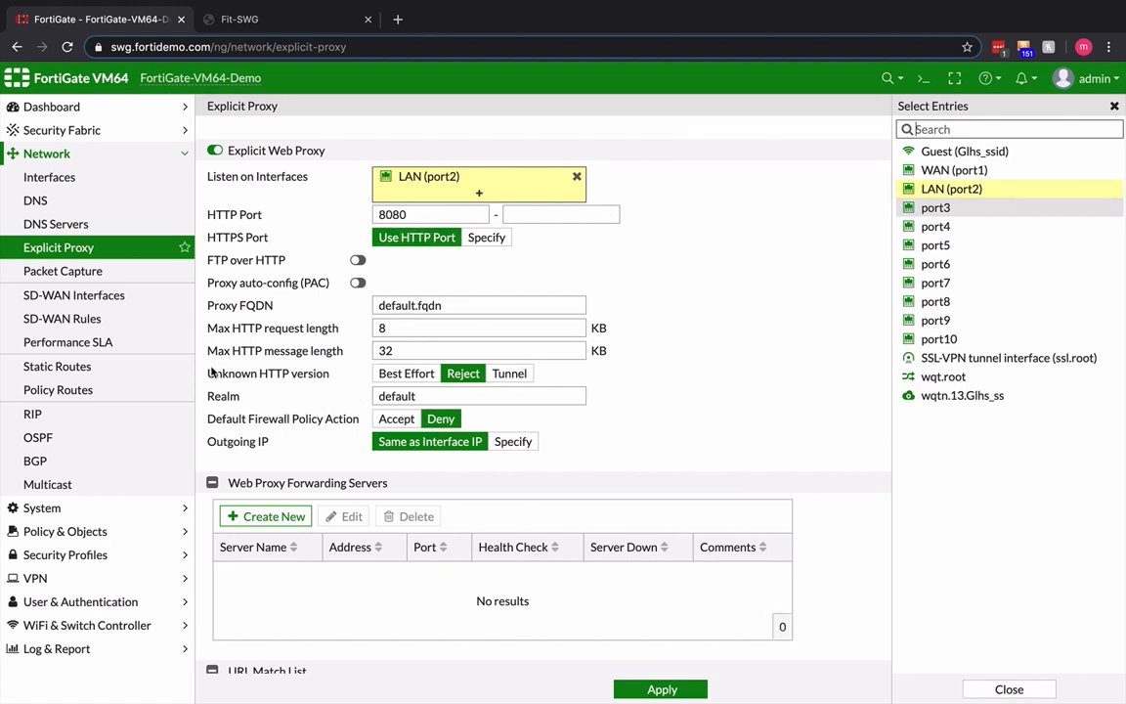
- Check the Explicit web proxy setting on the LAN (port2) interface and save the interface
{"action": "left_click", "coordinate": [75, 177]}
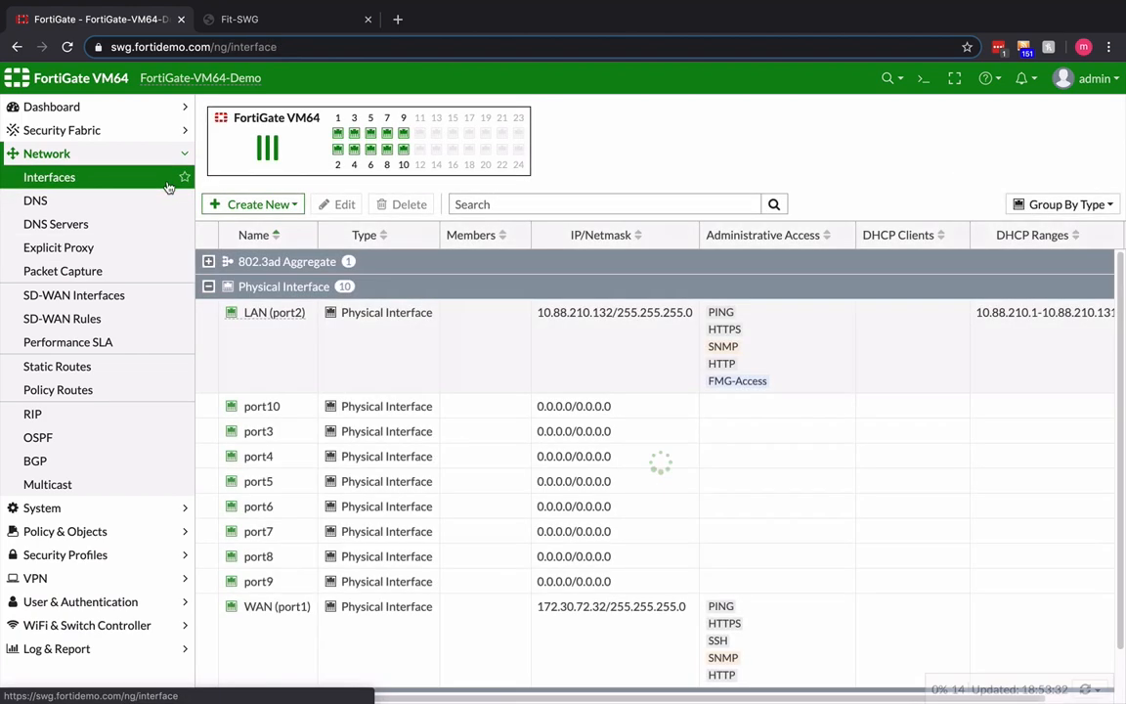
{"action": "double_click", "coordinate": [266, 343]}
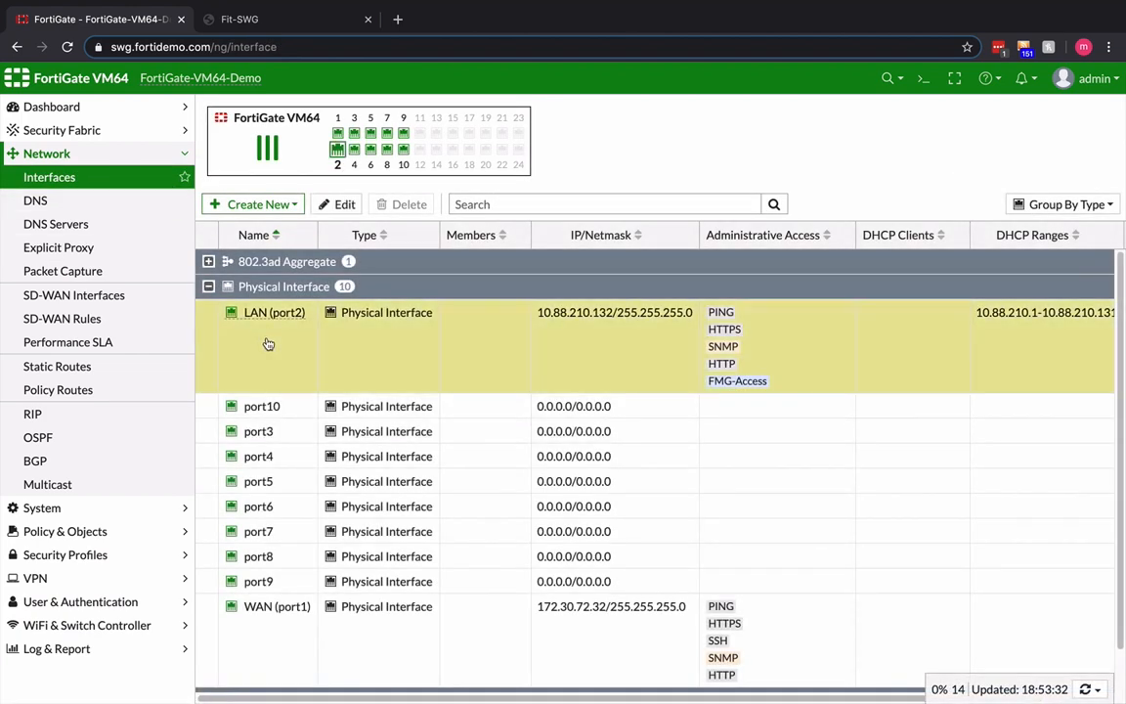
{"action": "scroll", "coordinate": [450, 335], "scroll_direction": "down", "scroll_amount": 4}
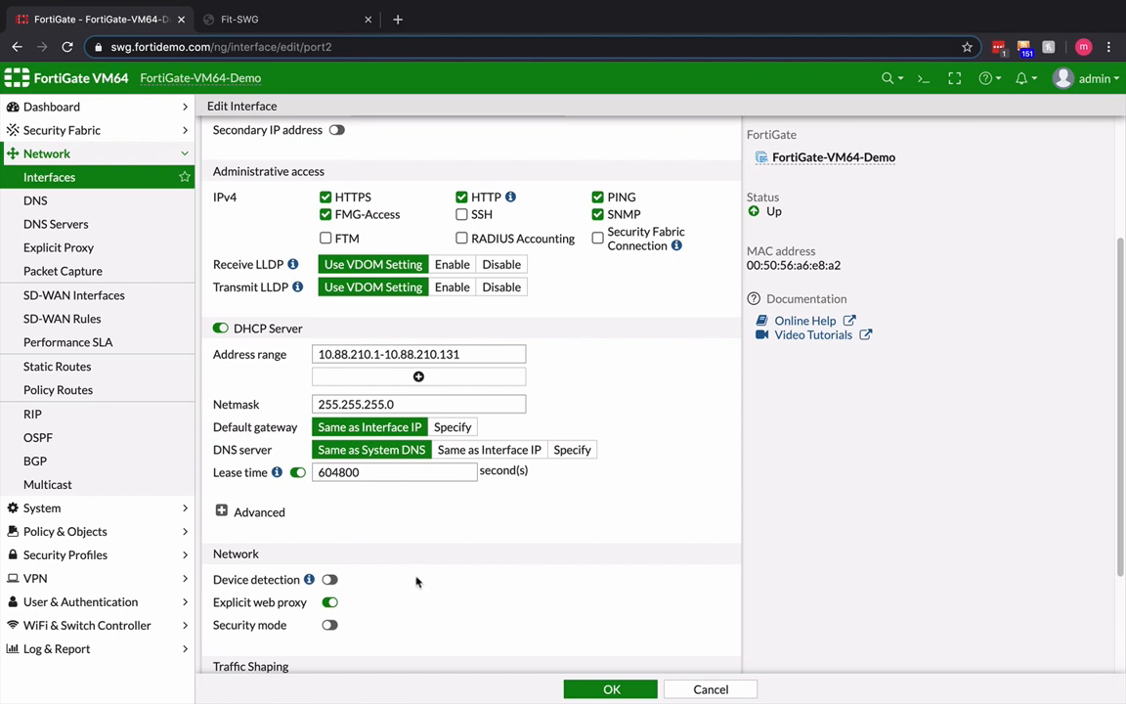
{"action": "left_click", "coordinate": [610, 689]}
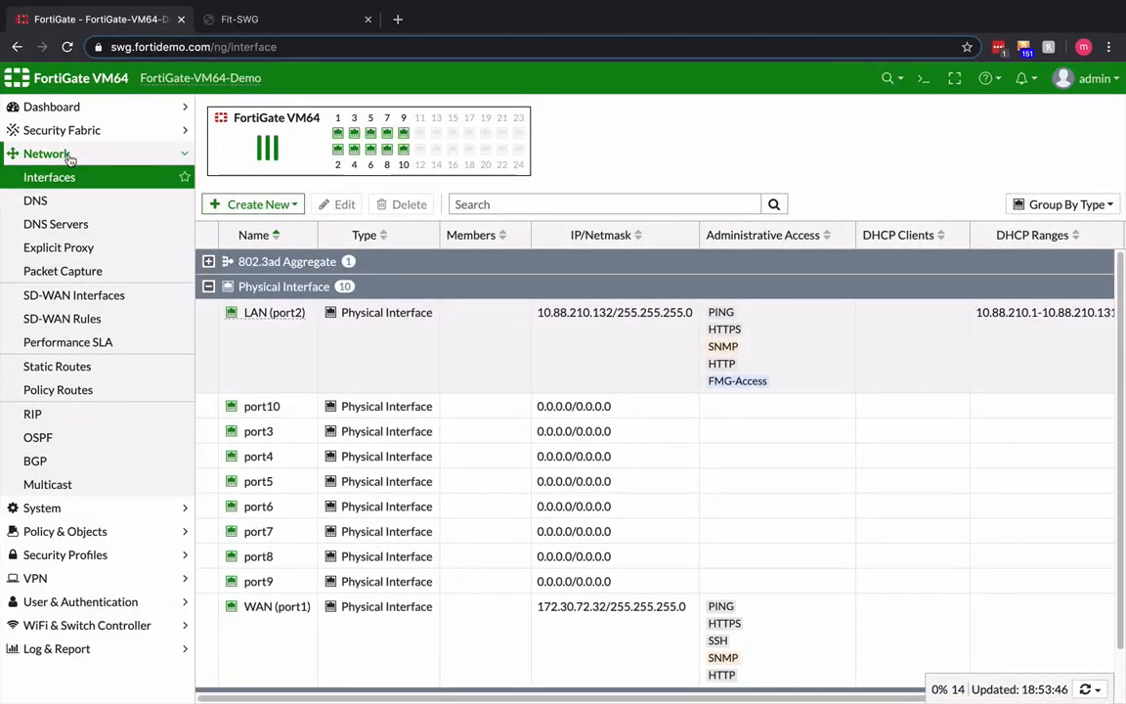
- Open the ad-fortidemo LDAP server entry for editing
{"action": "left_click", "coordinate": [125, 154]}
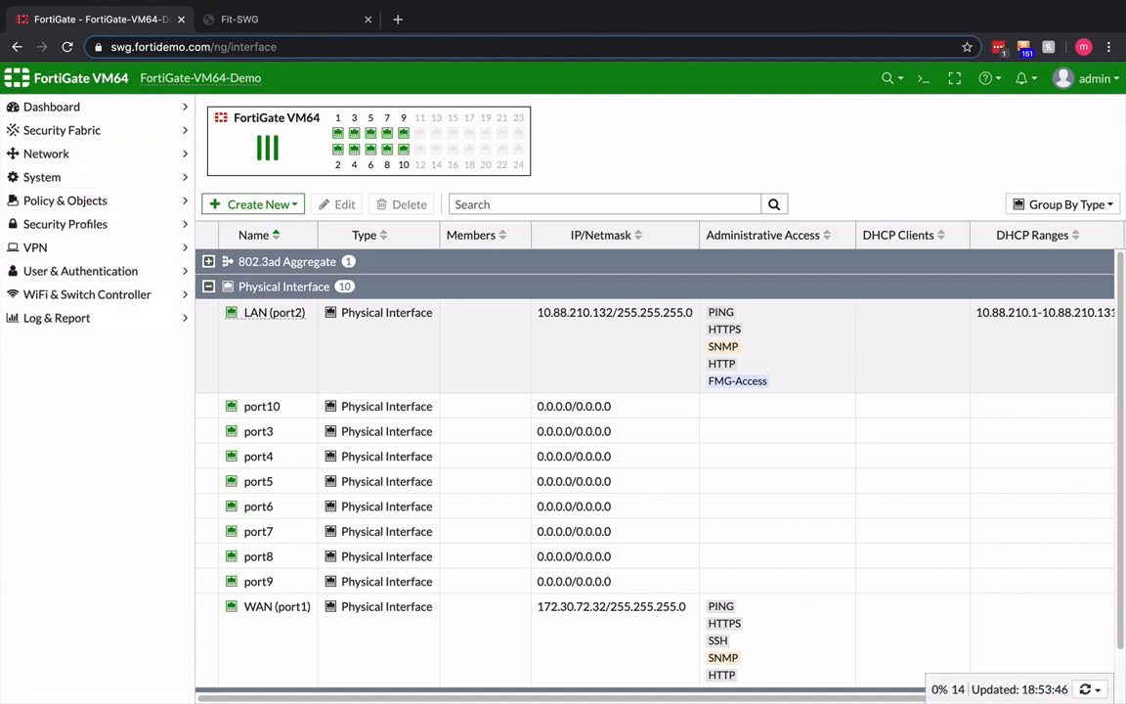
{"action": "left_click", "coordinate": [99, 271]}
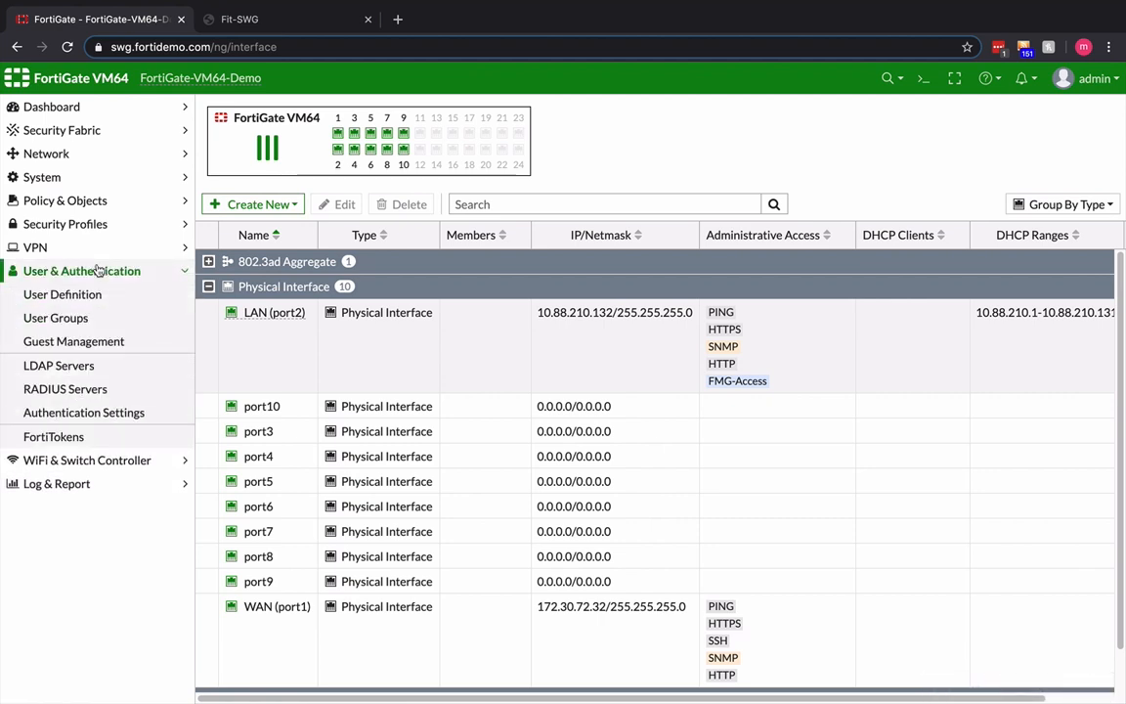
{"action": "left_click", "coordinate": [76, 367]}
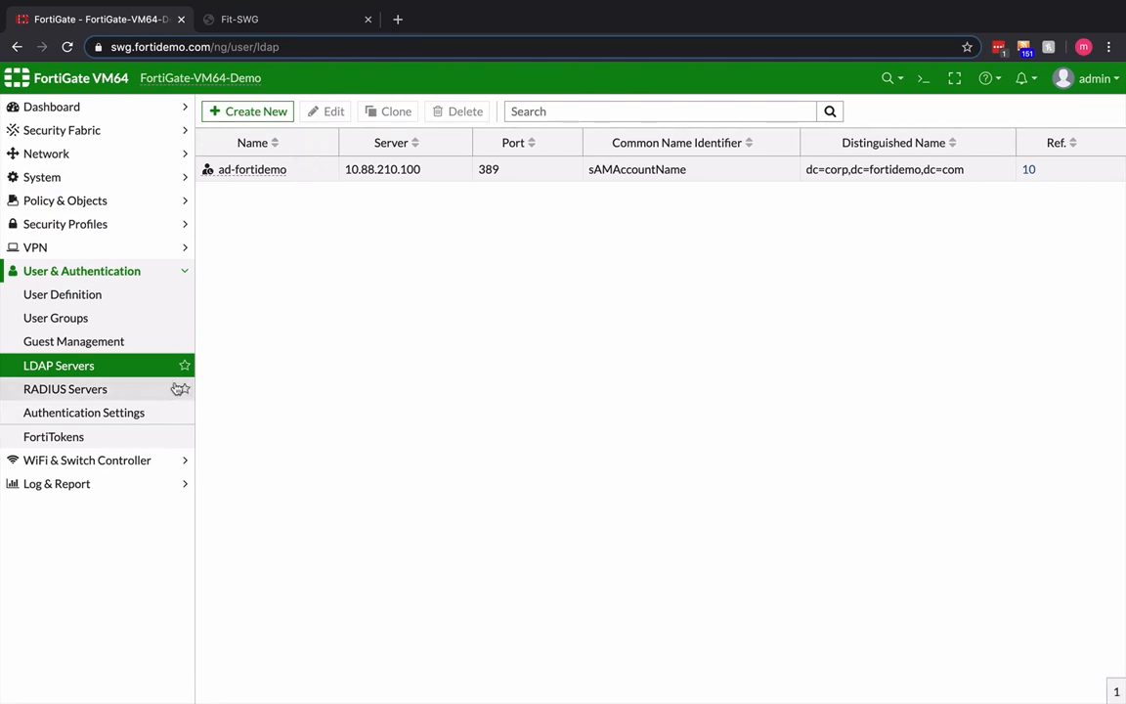
{"action": "left_click", "coordinate": [317, 170]}
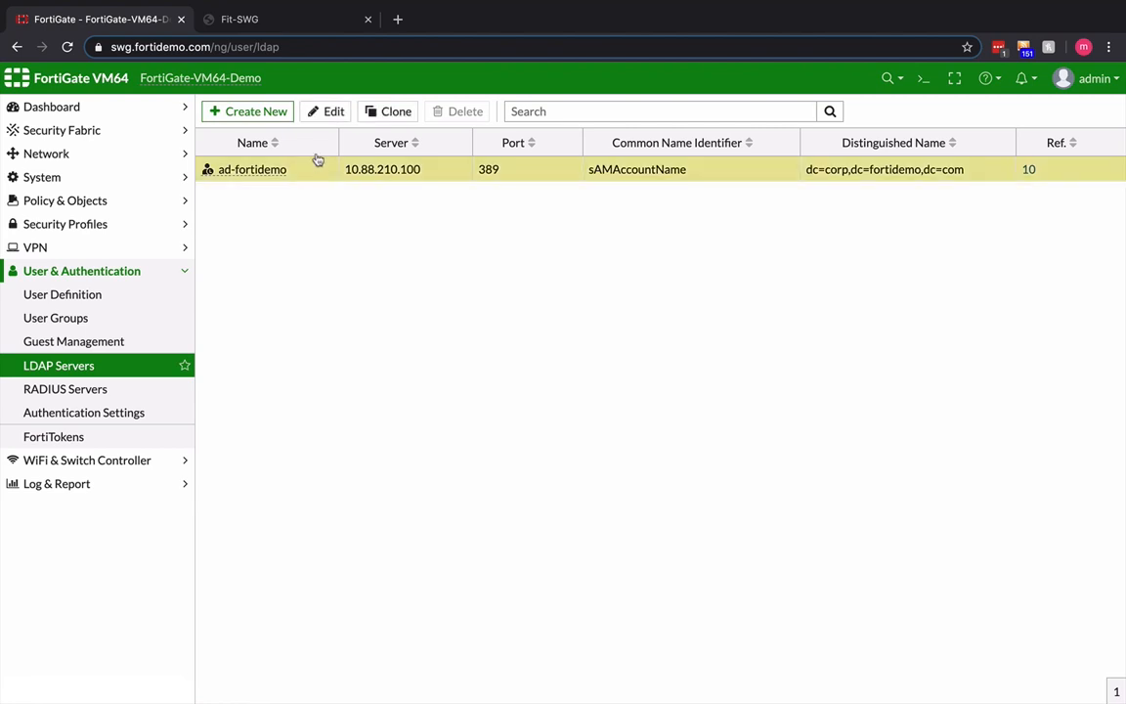
{"action": "left_click", "coordinate": [331, 112]}
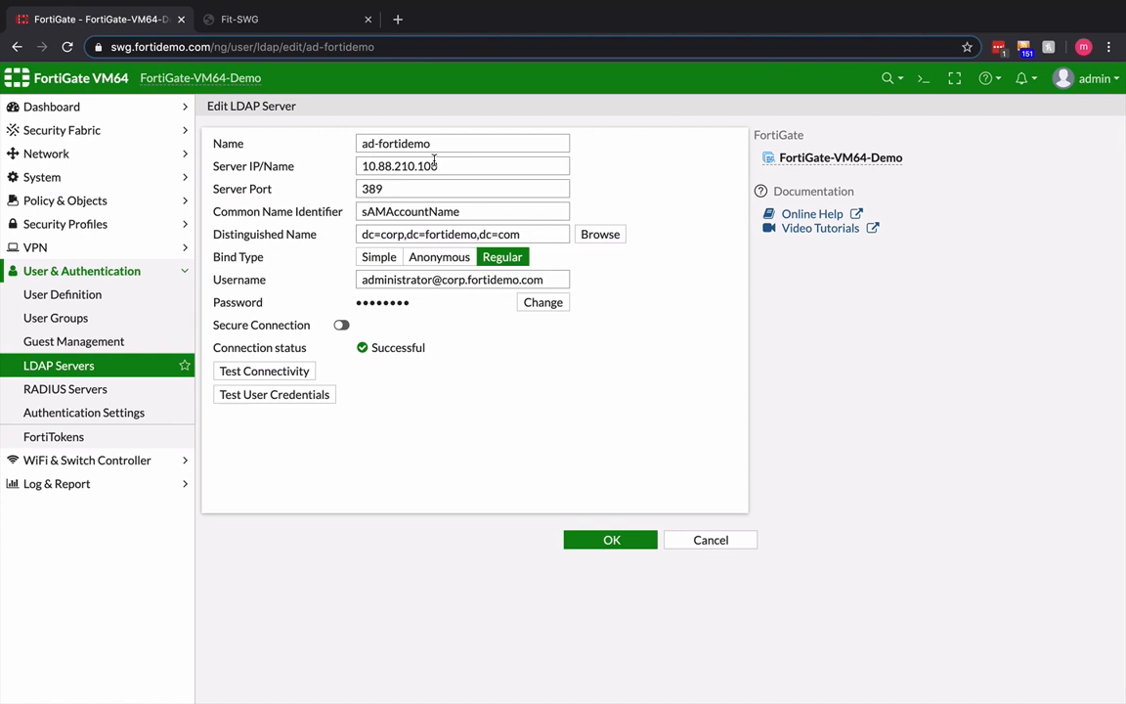
- Browse the LDAP distinguished name tree without changing it, and test the server's connectivity before saving the entry
{"action": "left_click", "coordinate": [601, 237]}
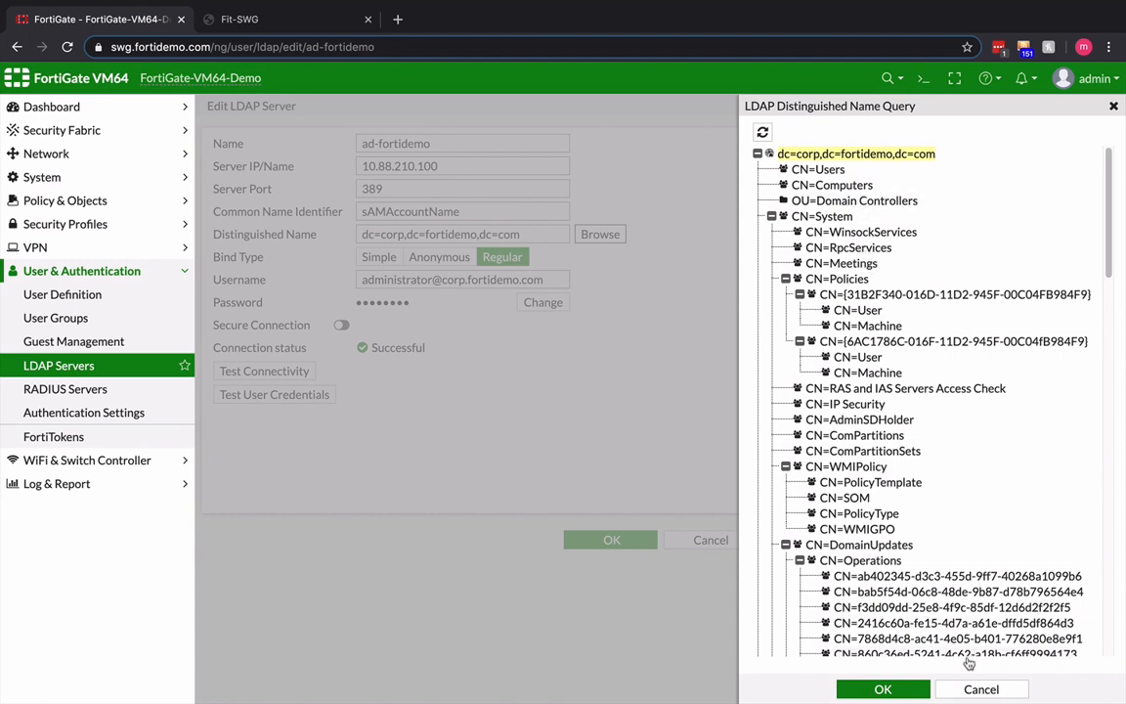
{"action": "left_click", "coordinate": [982, 689]}
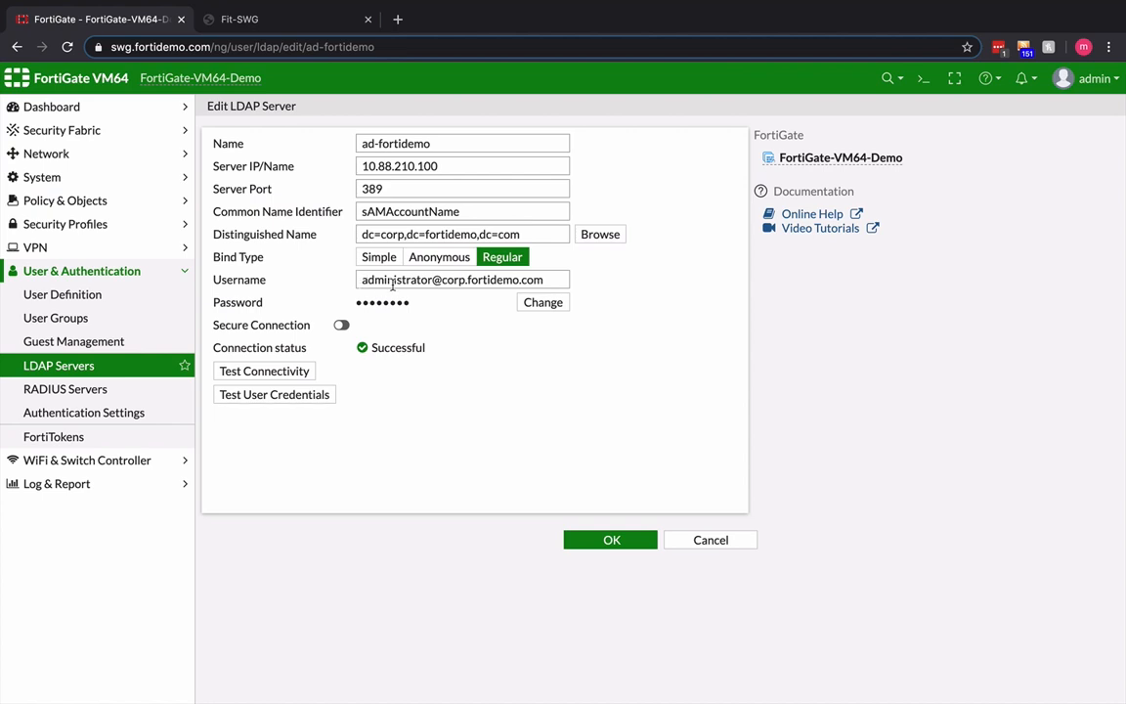
{"action": "left_click", "coordinate": [290, 377]}
{"action": "left_click", "coordinate": [611, 540]}
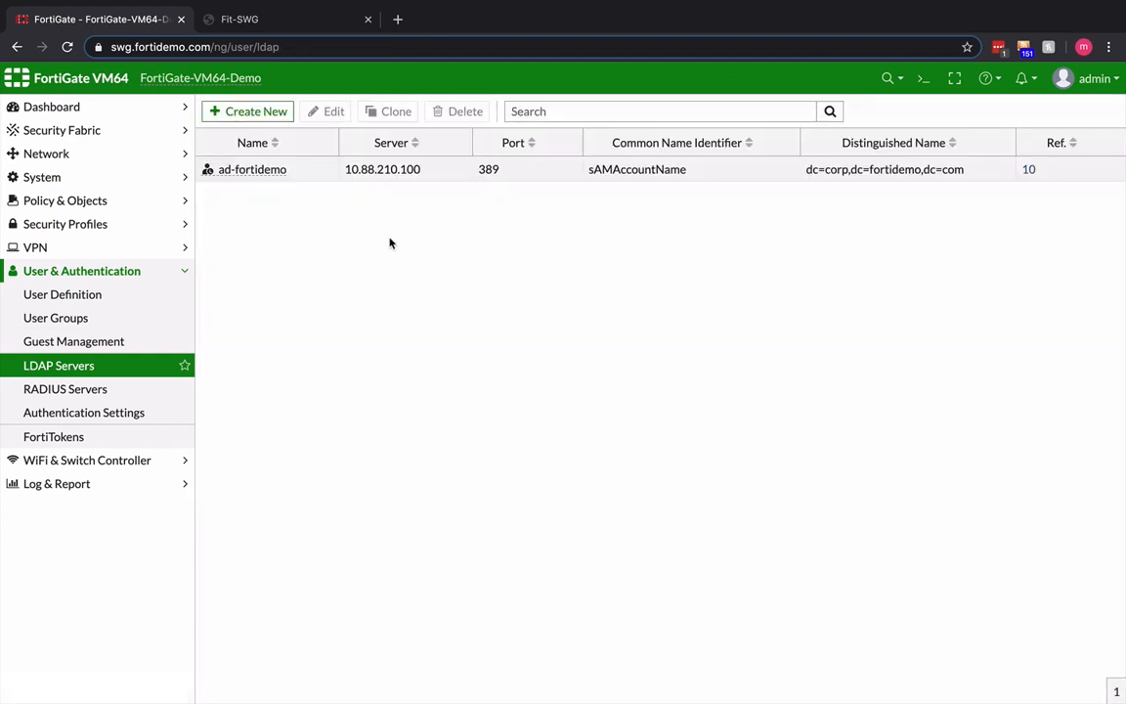
- Open the Facility user group and its ad-fortidemo remote group match for editing
{"action": "left_click", "coordinate": [59, 318]}
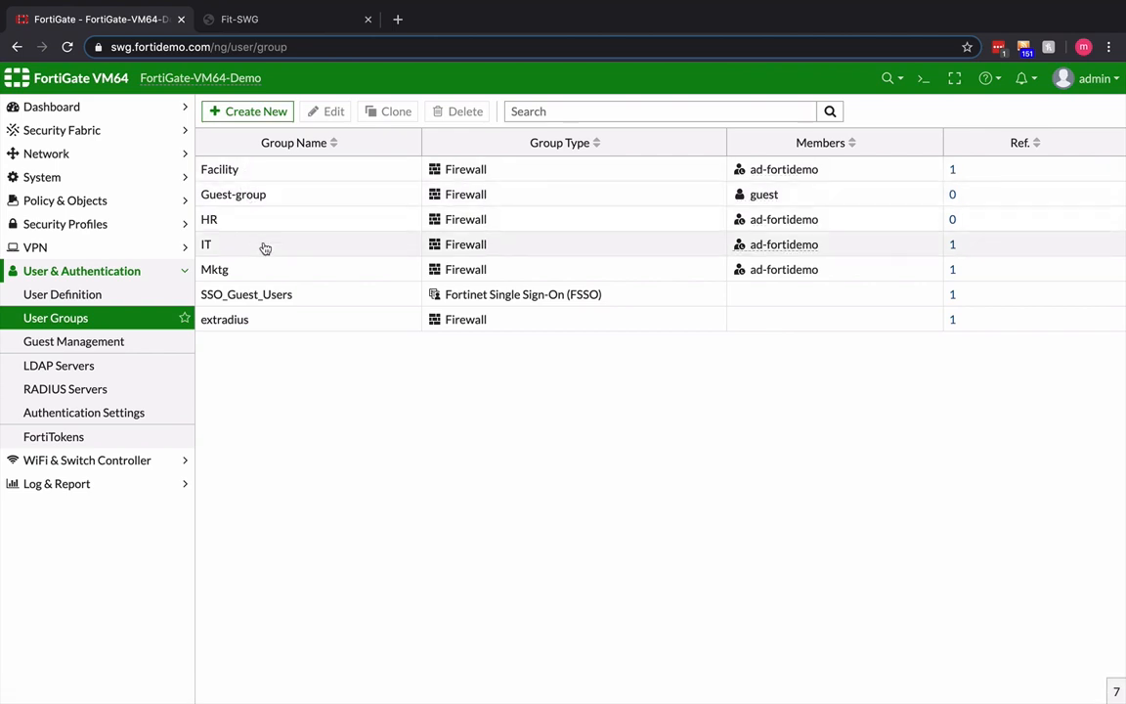
{"action": "left_click", "coordinate": [273, 172]}
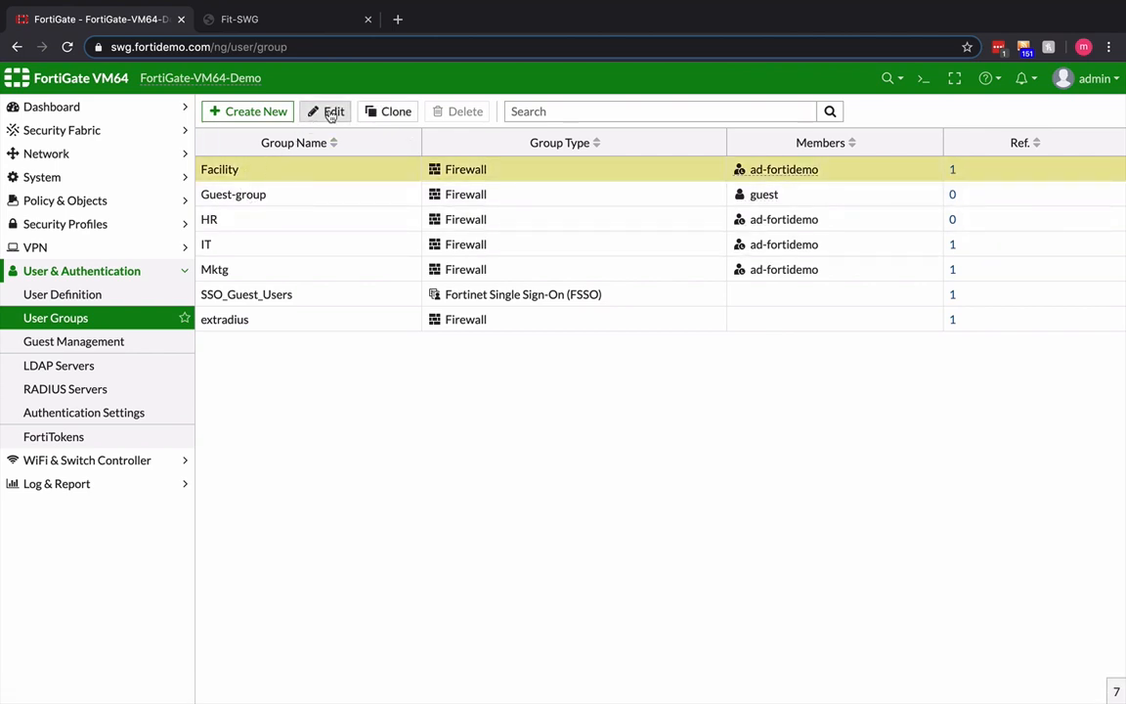
{"action": "left_click", "coordinate": [330, 113]}
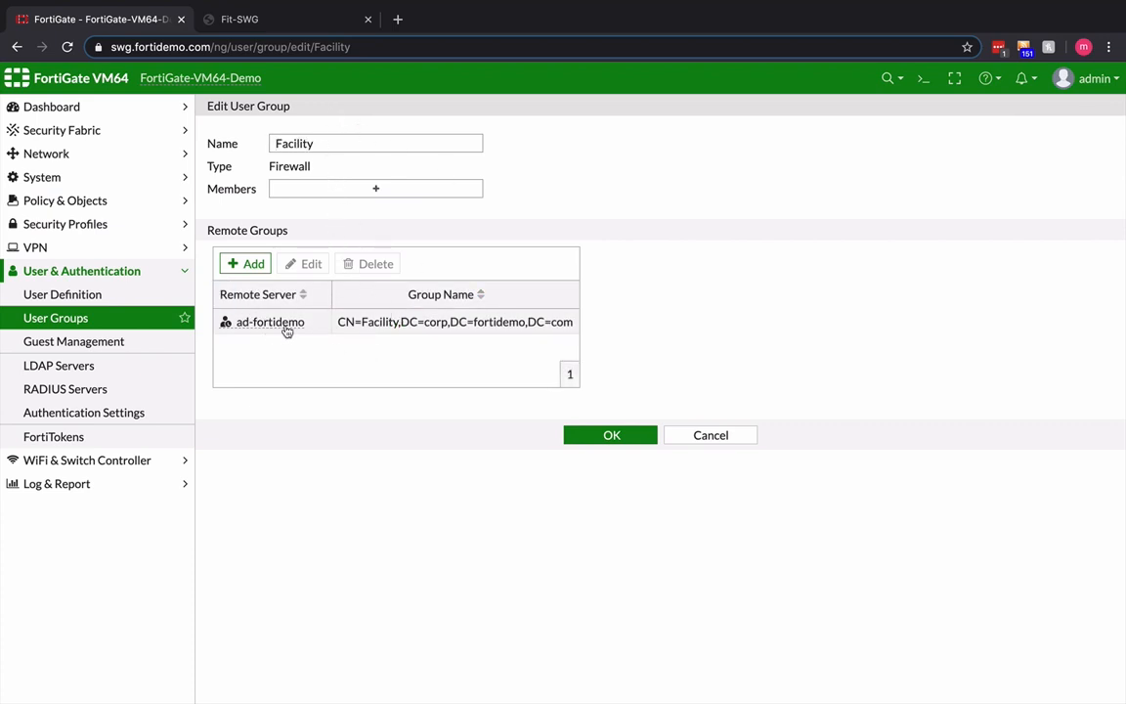
{"action": "double_click", "coordinate": [360, 323]}
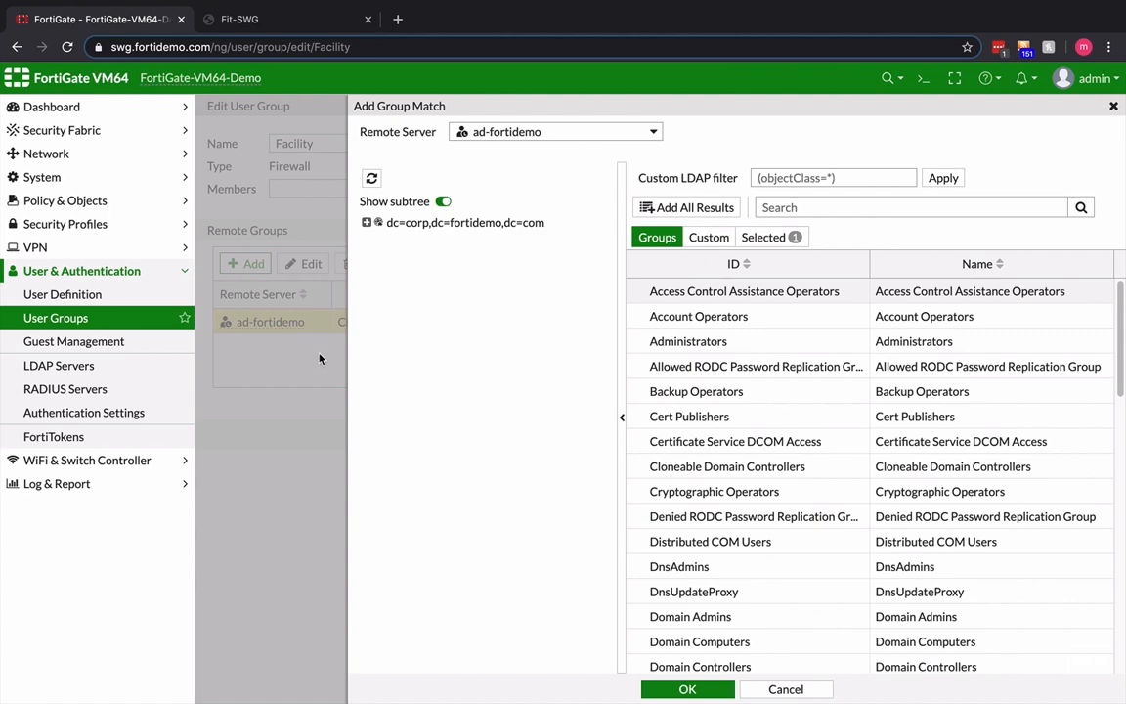
- Check the options for the Facility entry in the LDAP group list, dismiss the group match unchanged, and save the user group
{"action": "scroll", "coordinate": [702, 386], "scroll_direction": "down", "scroll_amount": 1}
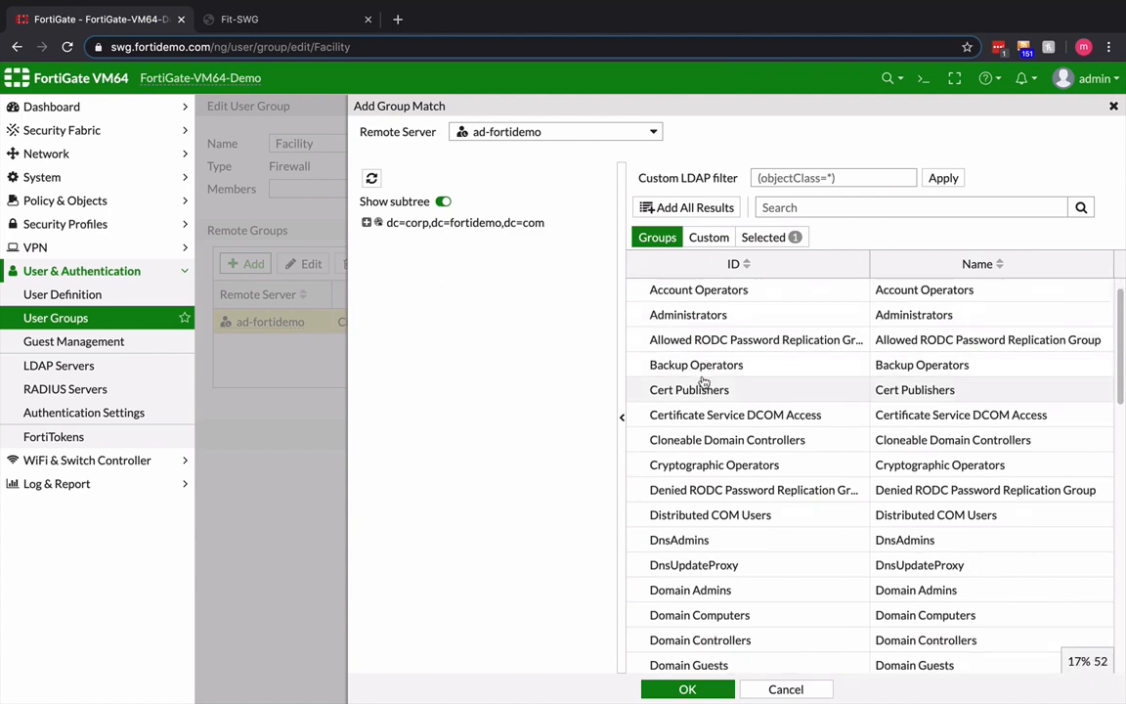
{"action": "scroll", "coordinate": [703, 381], "scroll_direction": "down", "scroll_amount": 6}
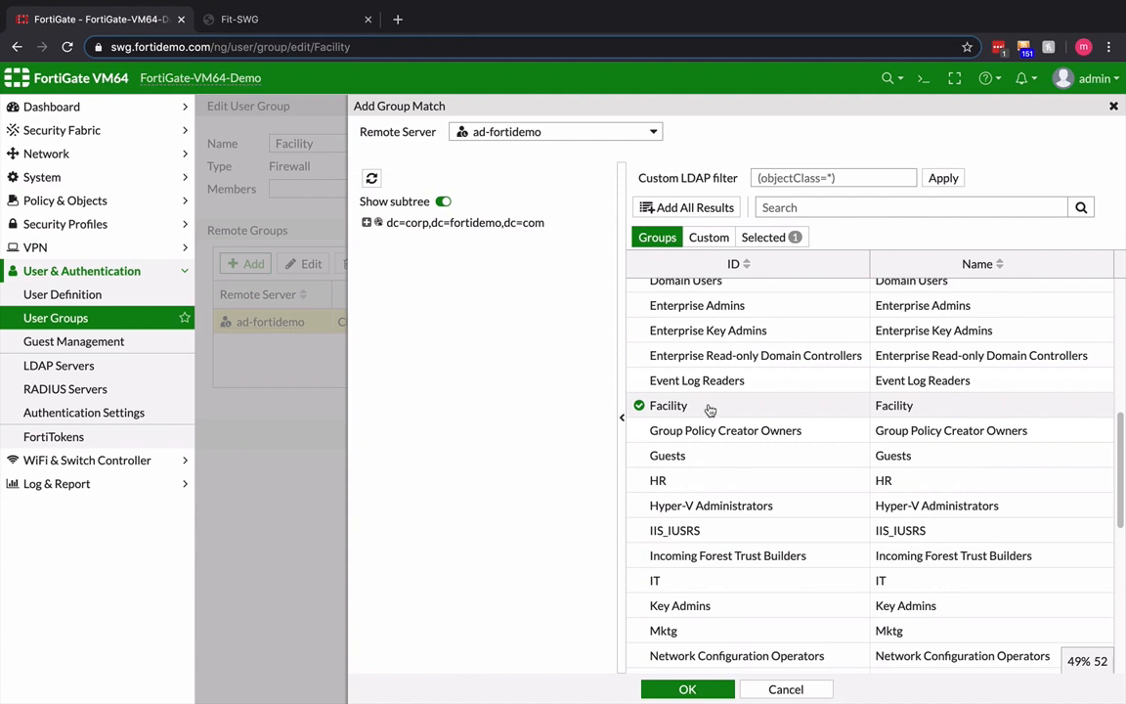
{"action": "right_click", "coordinate": [711, 409]}
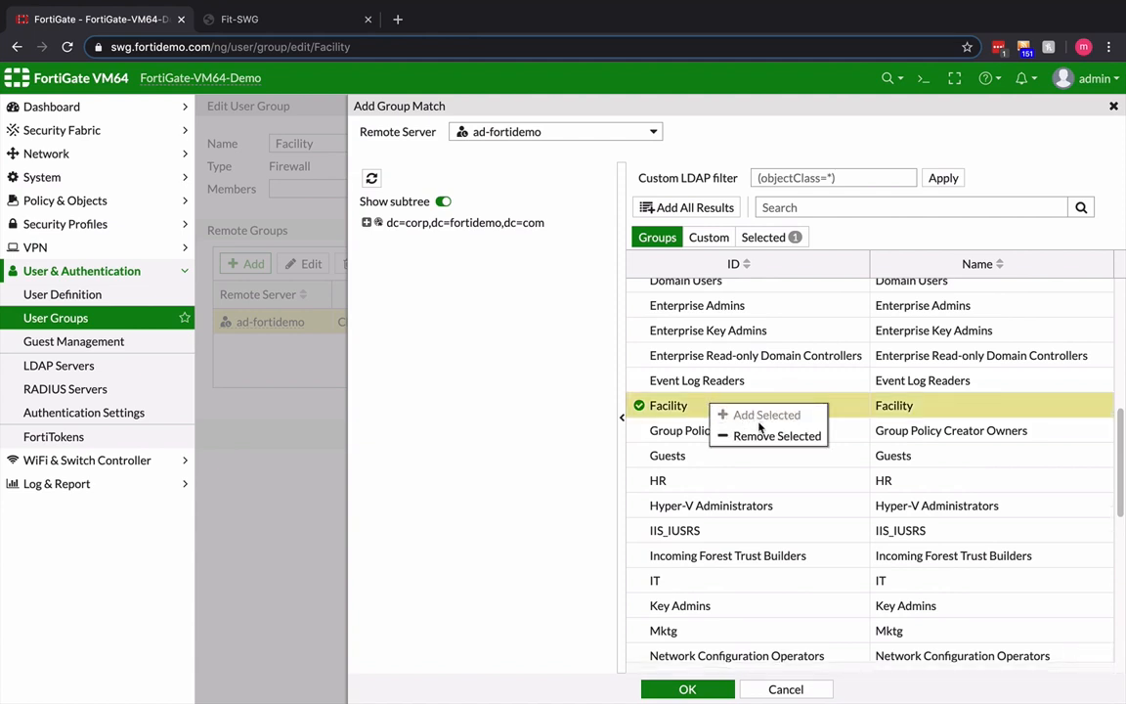
{"action": "left_click", "coordinate": [483, 409]}
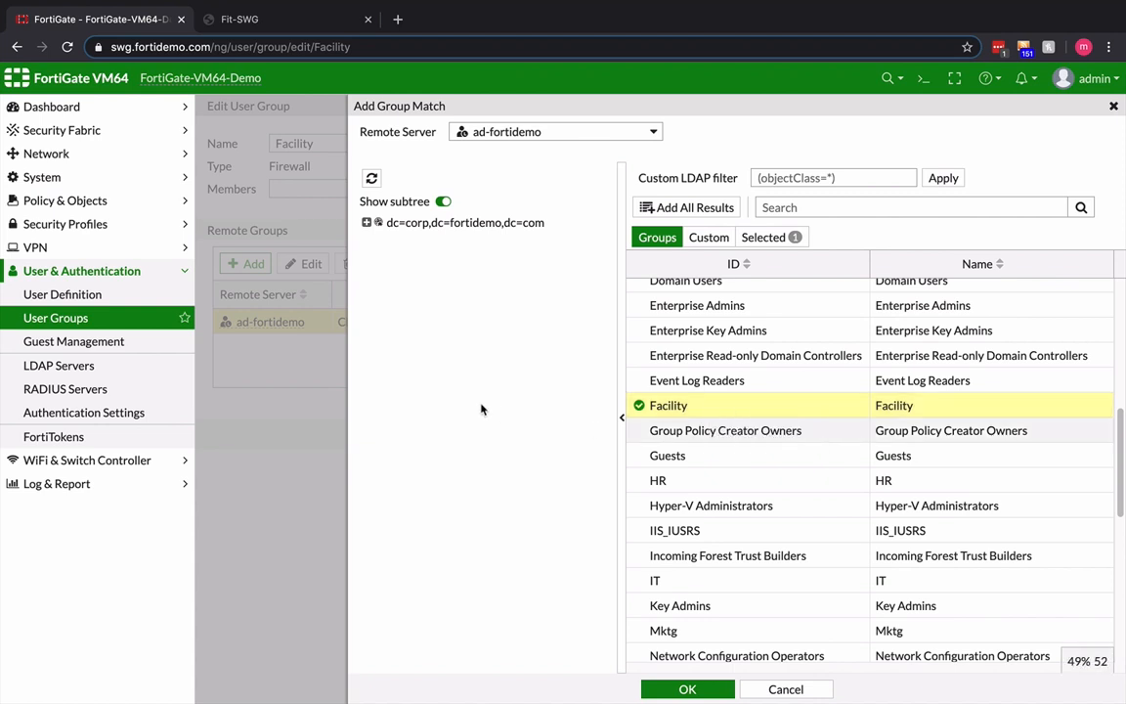
{"action": "left_click", "coordinate": [774, 690]}
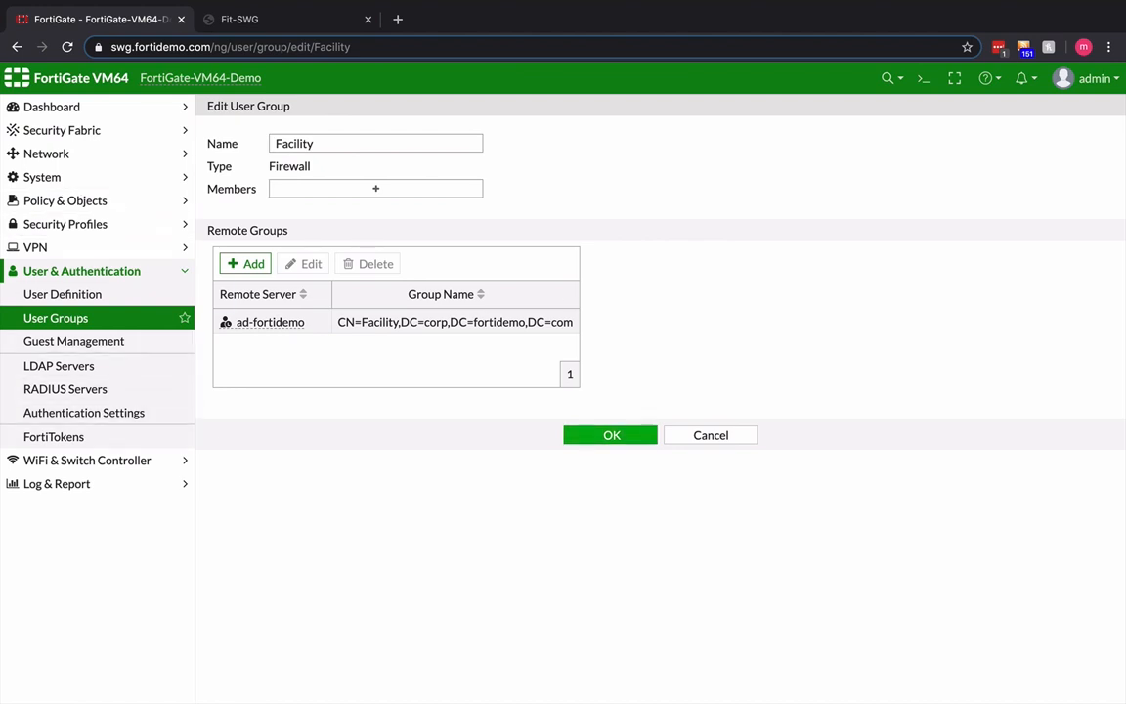
{"action": "left_click", "coordinate": [611, 435]}
- View the AntiVirus security profiles and open the Facility web filter profile for editing
{"action": "left_click", "coordinate": [65, 224]}
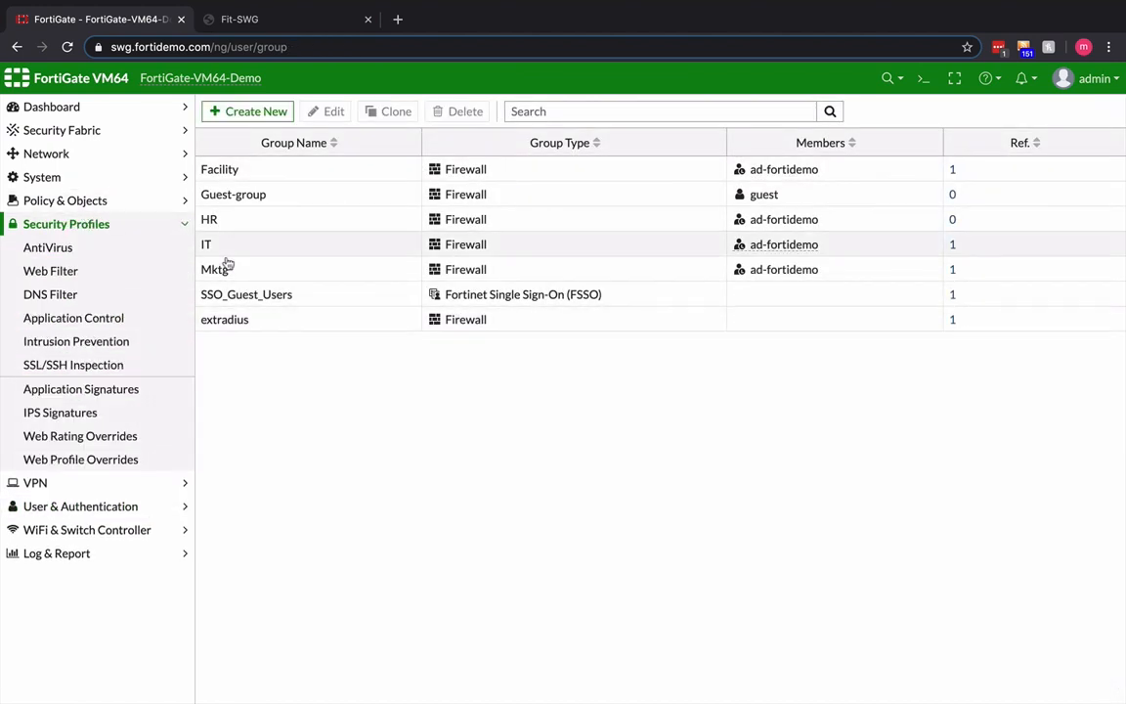
{"action": "left_click", "coordinate": [110, 251]}
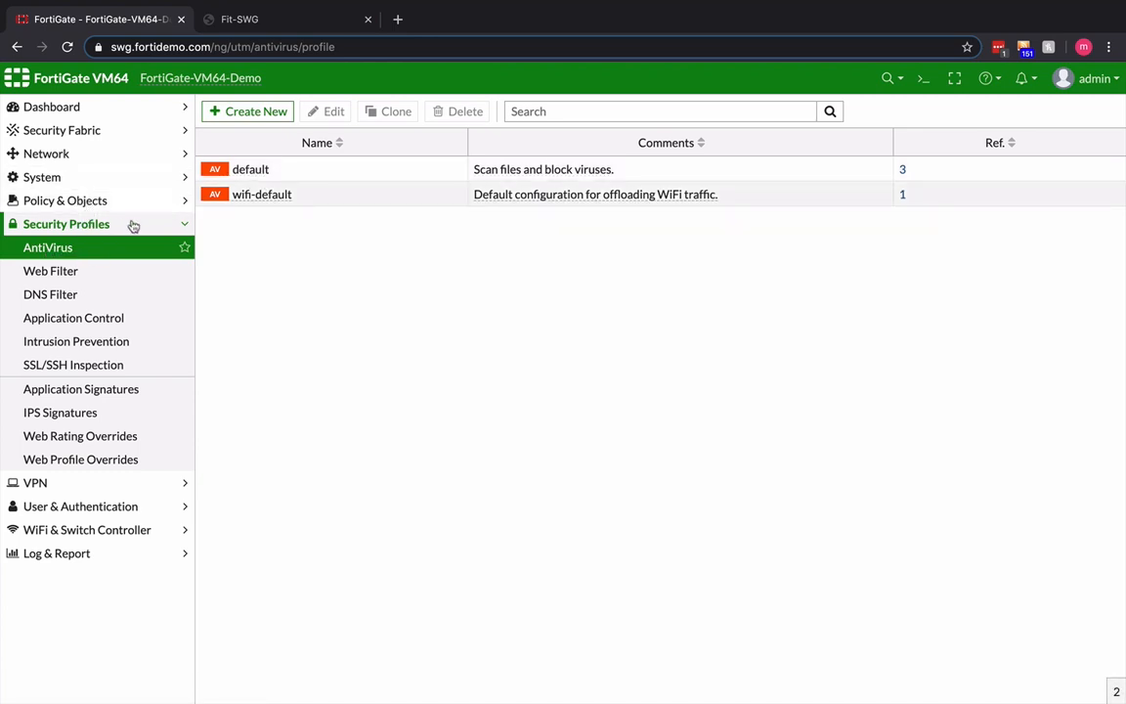
{"action": "left_click", "coordinate": [66, 275]}
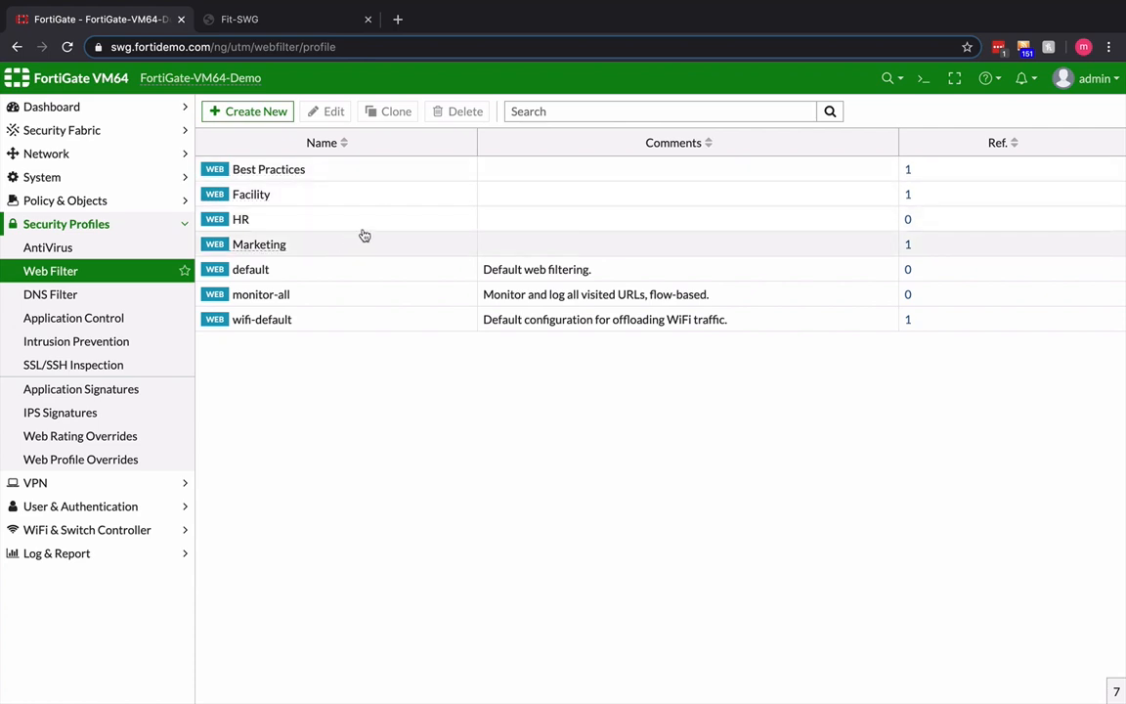
{"action": "left_click", "coordinate": [251, 194]}
{"action": "double_click", "coordinate": [250, 194]}
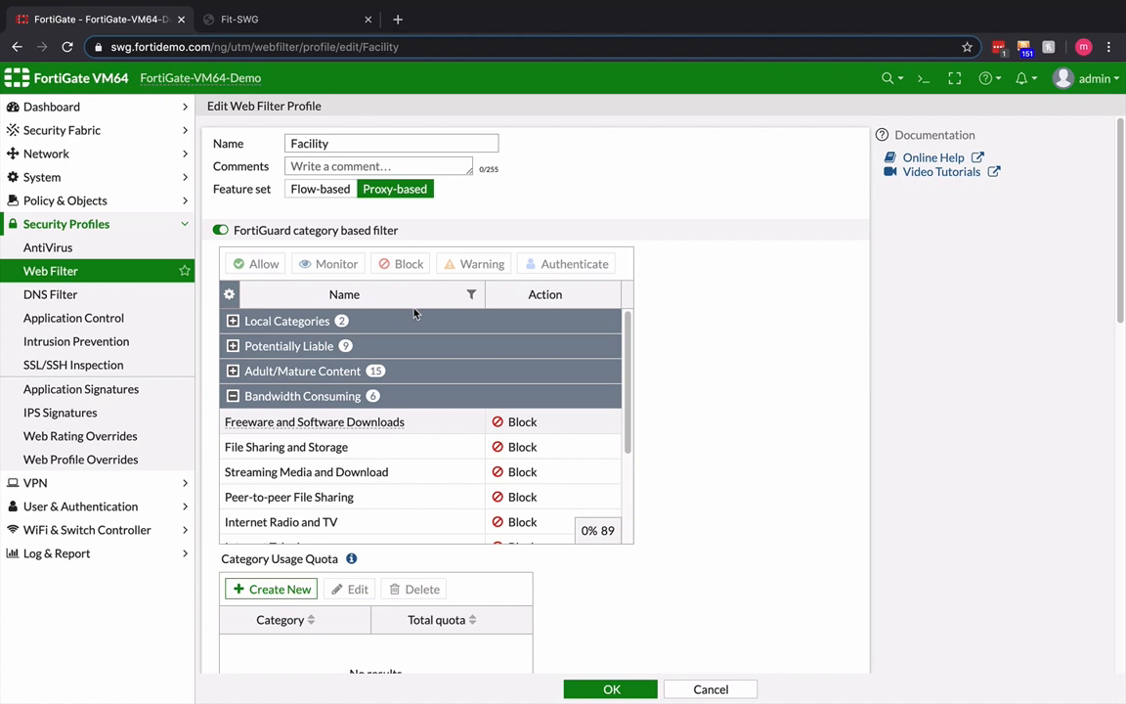
- Examine the FortiGuard filter actions for the Potentially Liable, Bandwidth Consuming and Security Risk categories
{"action": "left_click", "coordinate": [290, 346]}
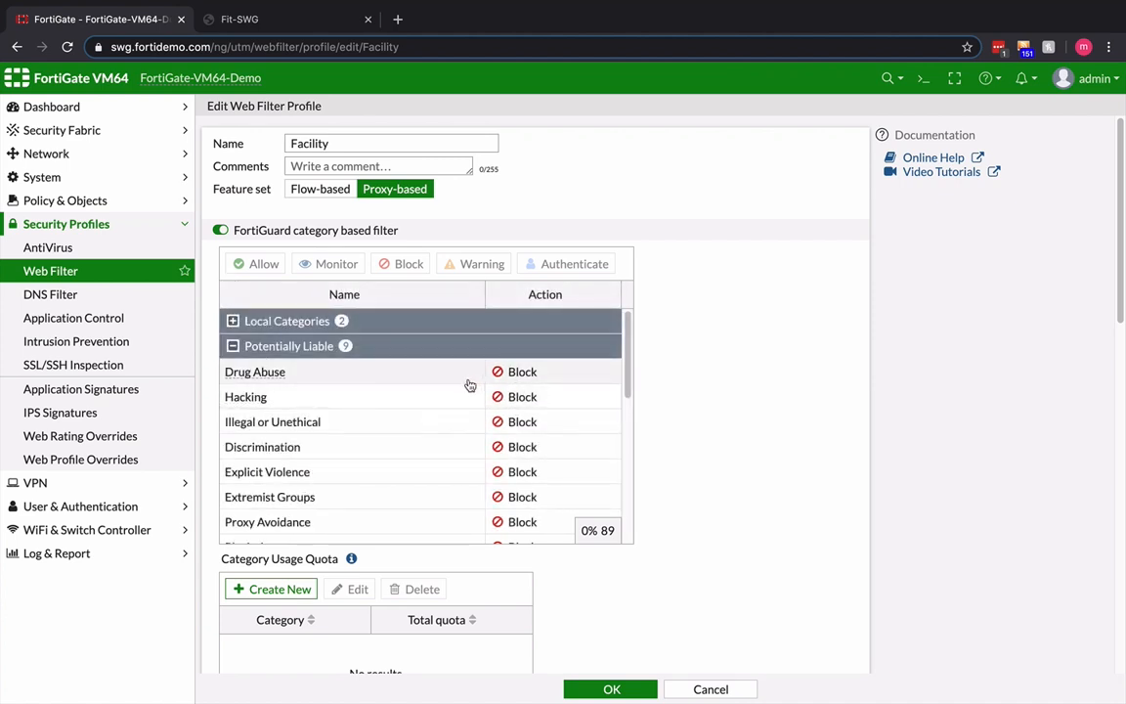
{"action": "left_click", "coordinate": [261, 348]}
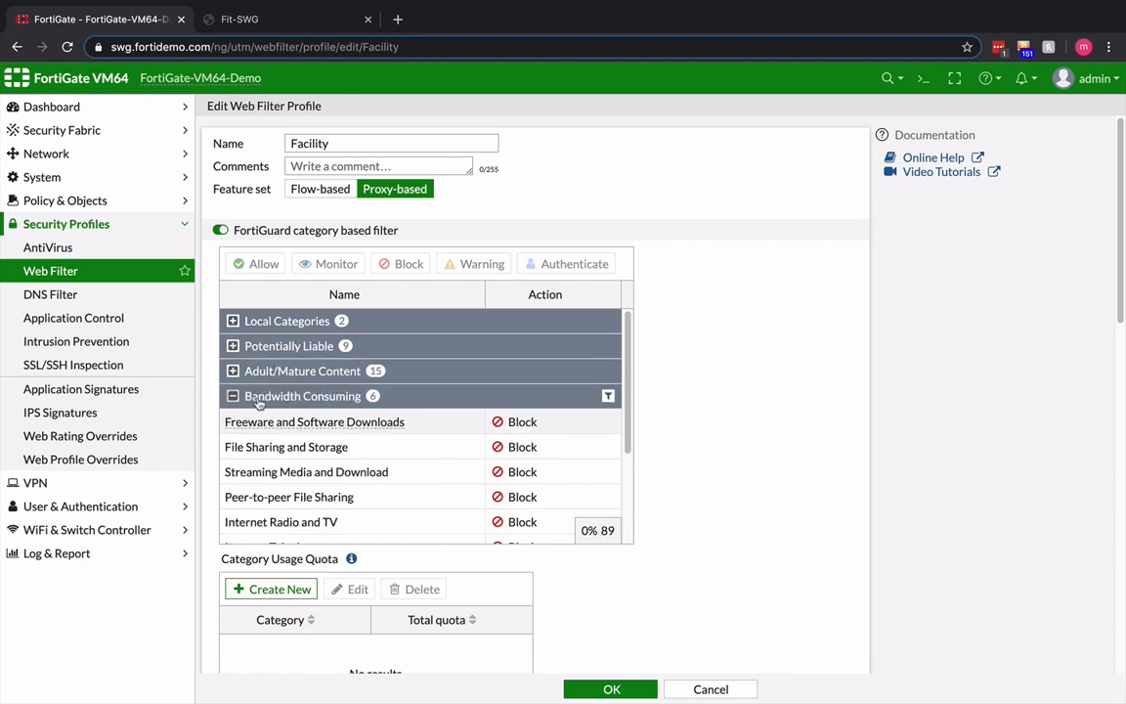
{"action": "scroll", "coordinate": [381, 445], "scroll_direction": "down", "scroll_amount": 1}
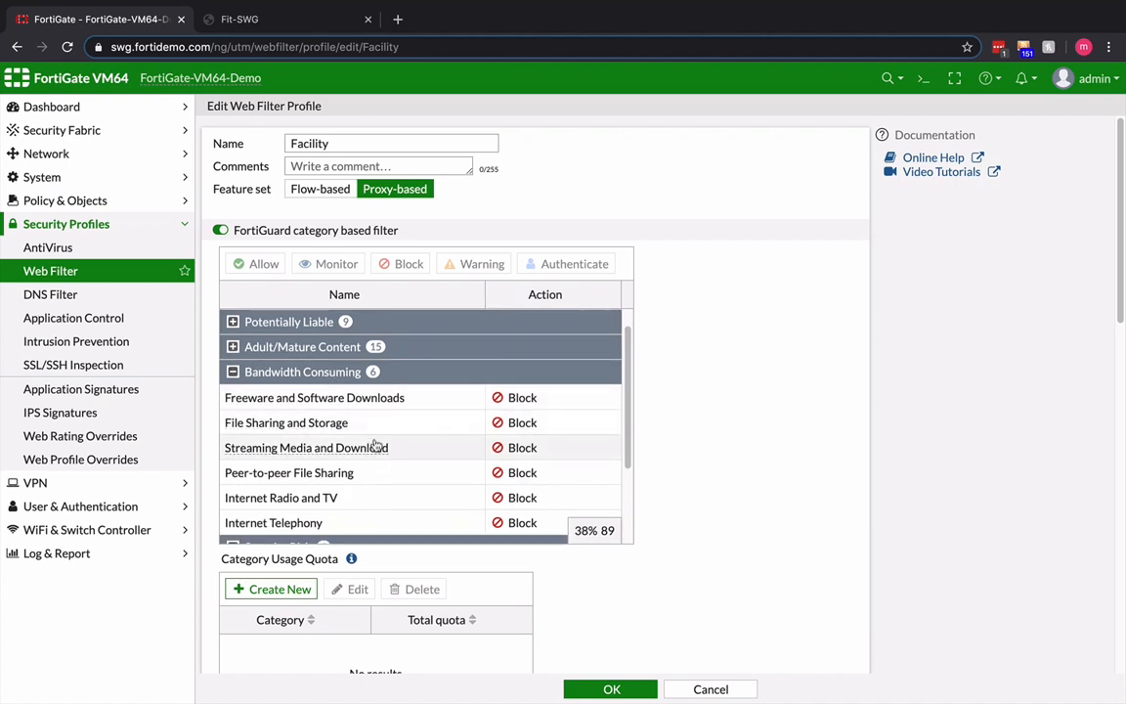
{"action": "left_click", "coordinate": [233, 373]}
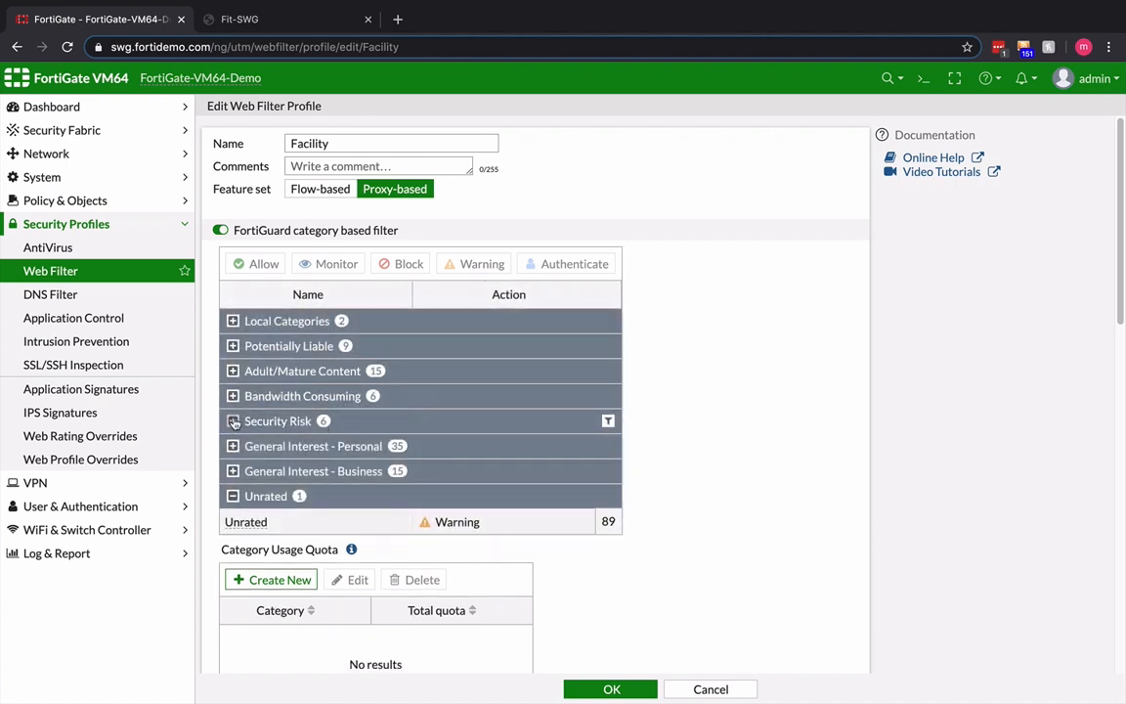
{"action": "left_click", "coordinate": [232, 421]}
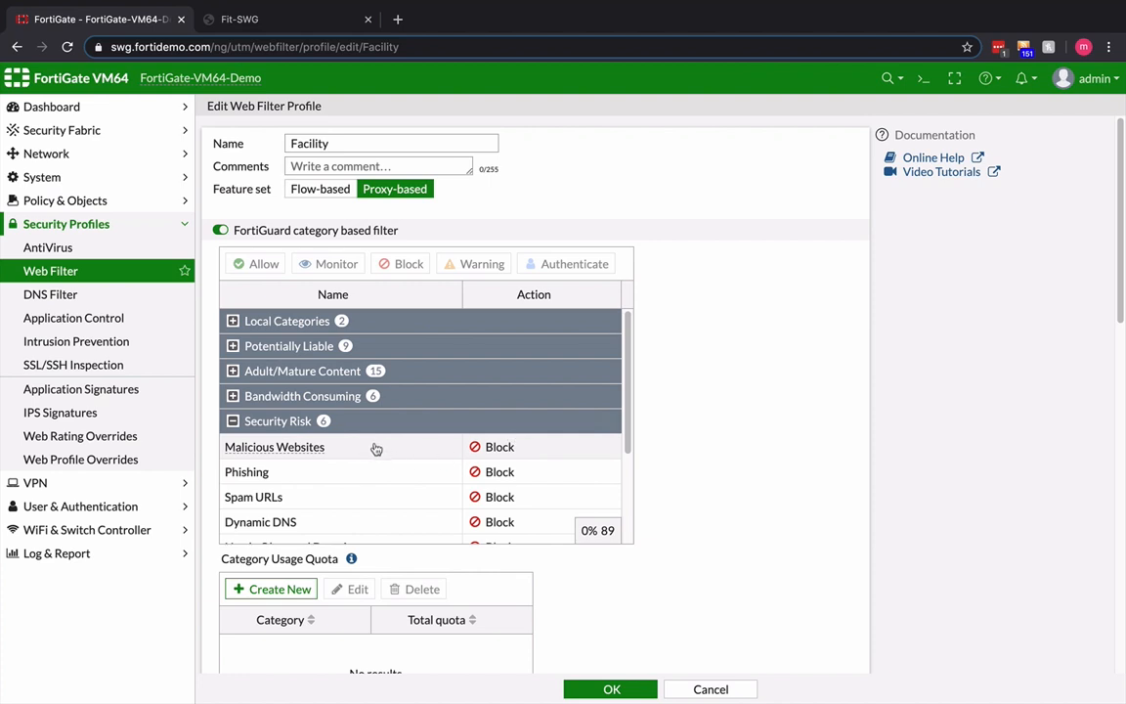
- Review the filter actions for the Security Risk and General Interest - Personal categories, then leave the Facility web filter profile
{"action": "scroll", "coordinate": [376, 440], "scroll_direction": "down", "scroll_amount": 2}
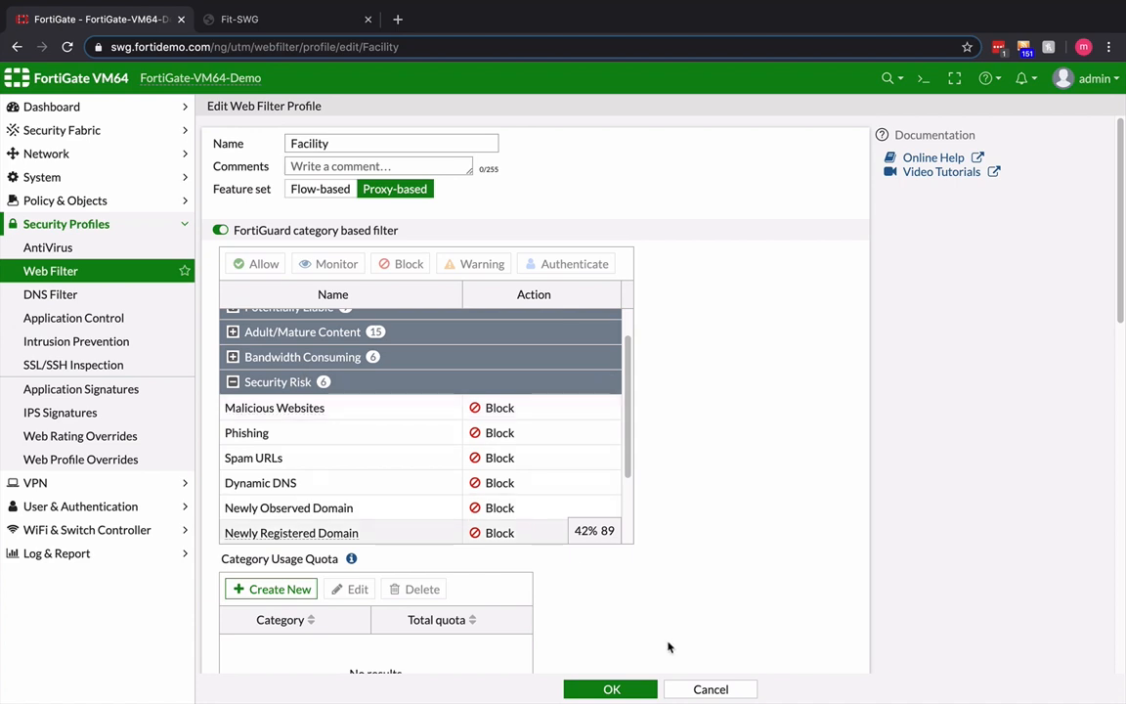
{"action": "scroll", "coordinate": [624, 522], "scroll_direction": "down", "scroll_amount": 2}
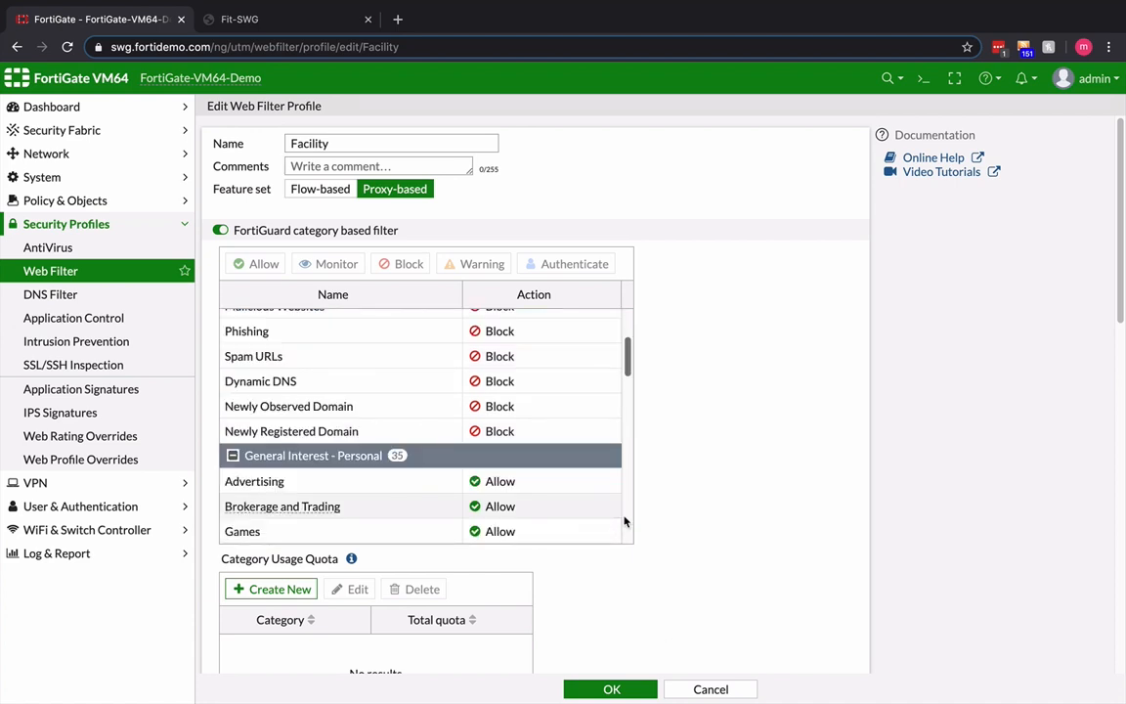
{"action": "left_click", "coordinate": [506, 484]}
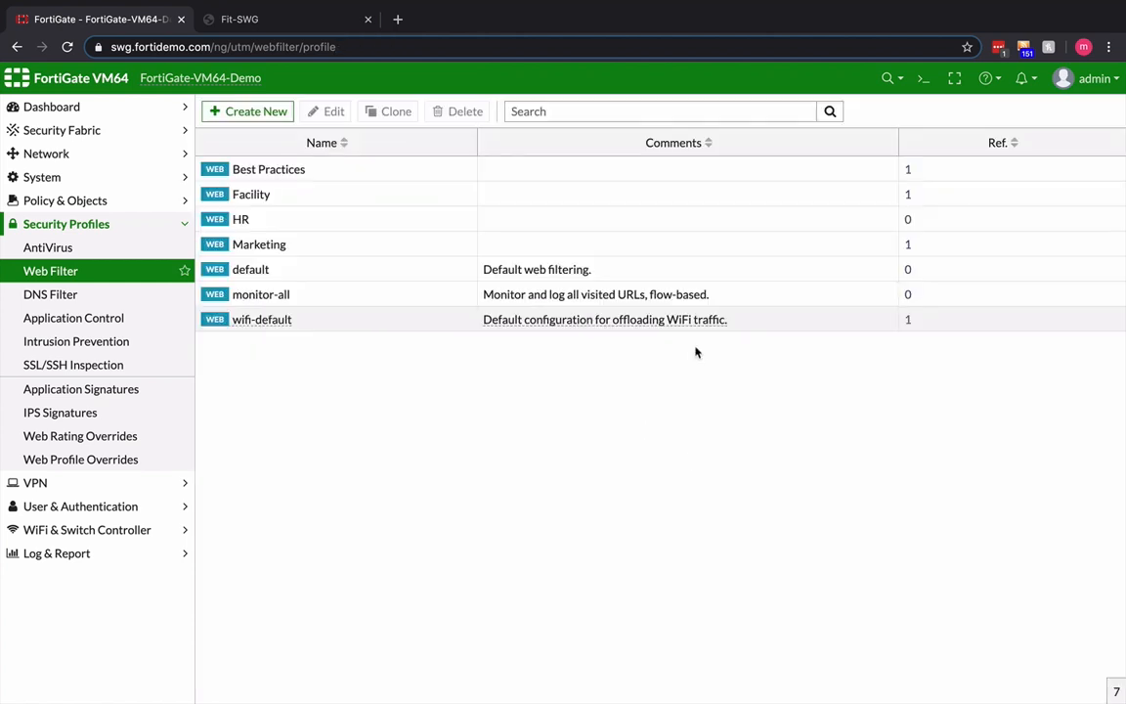
- Open the block-high-risk application control sensor, review its category actions and apply it unchanged
{"action": "left_click", "coordinate": [79, 319]}
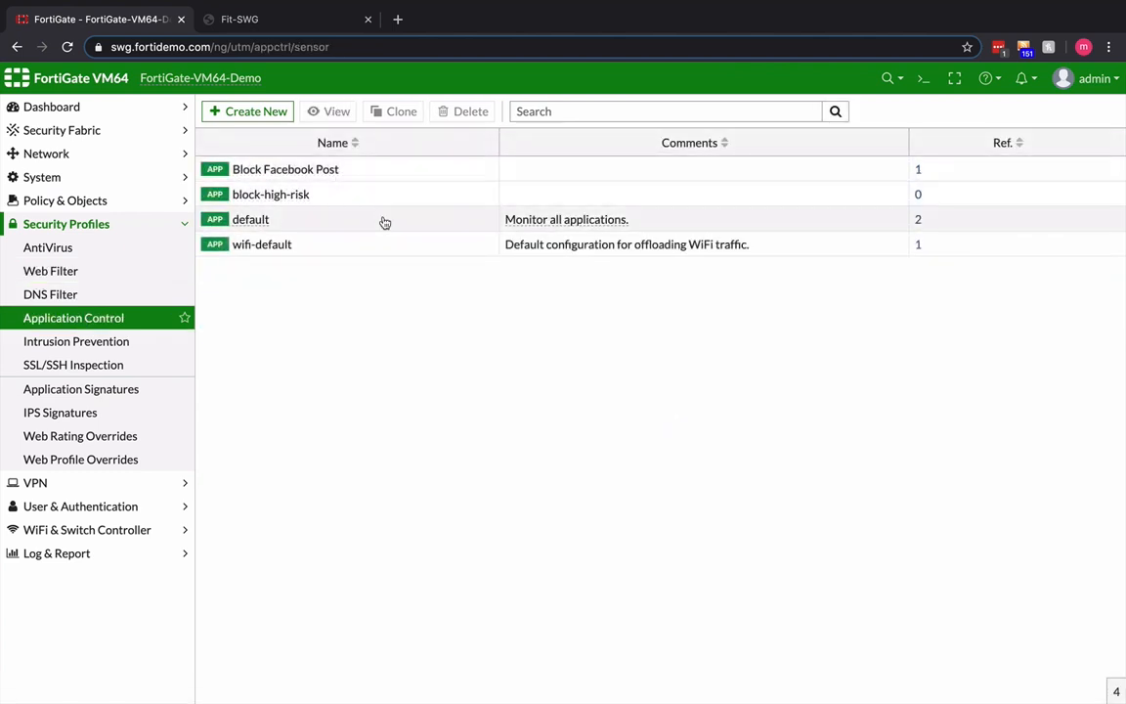
{"action": "double_click", "coordinate": [357, 198]}
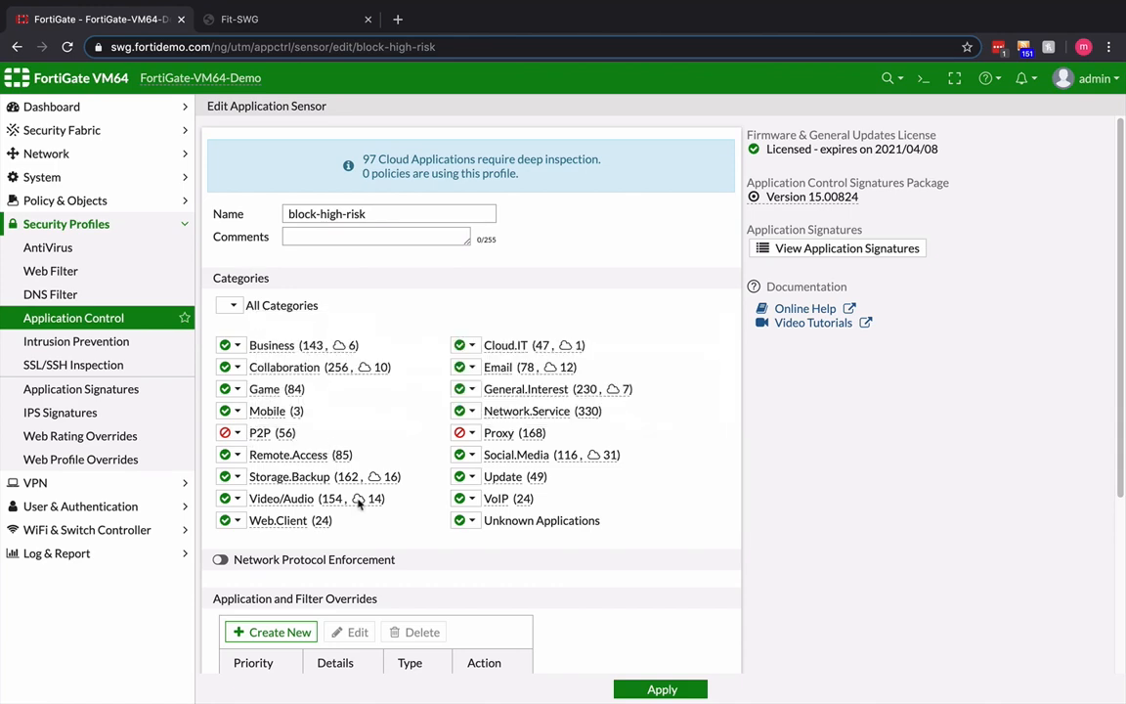
{"action": "left_click", "coordinate": [646, 691]}
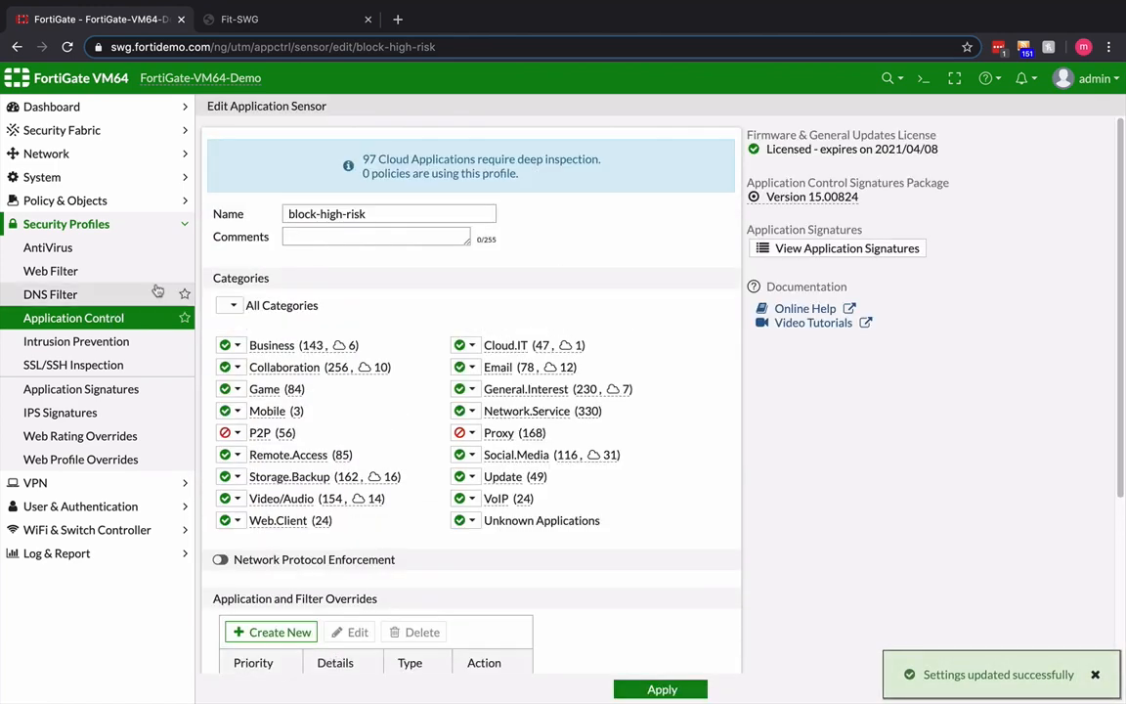
- Open the Block Facebook Post application sensor and examine its category actions and its application and filter overrides
{"action": "left_click", "coordinate": [74, 322]}
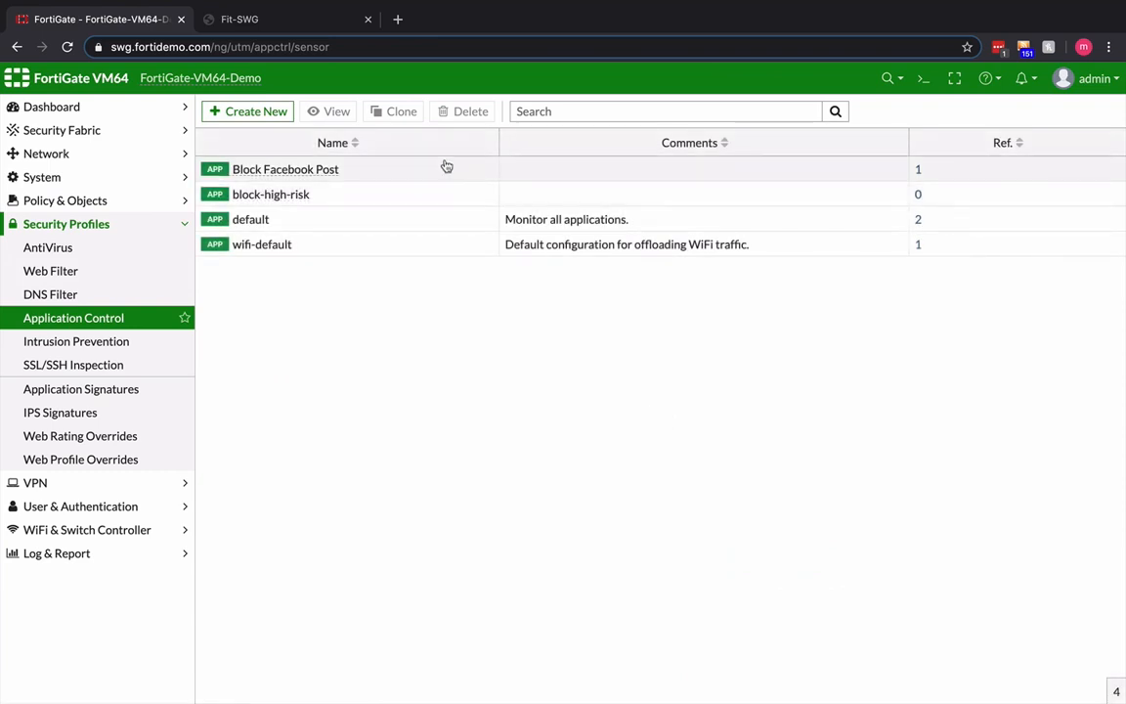
{"action": "left_click", "coordinate": [275, 171]}
{"action": "double_click", "coordinate": [275, 171]}
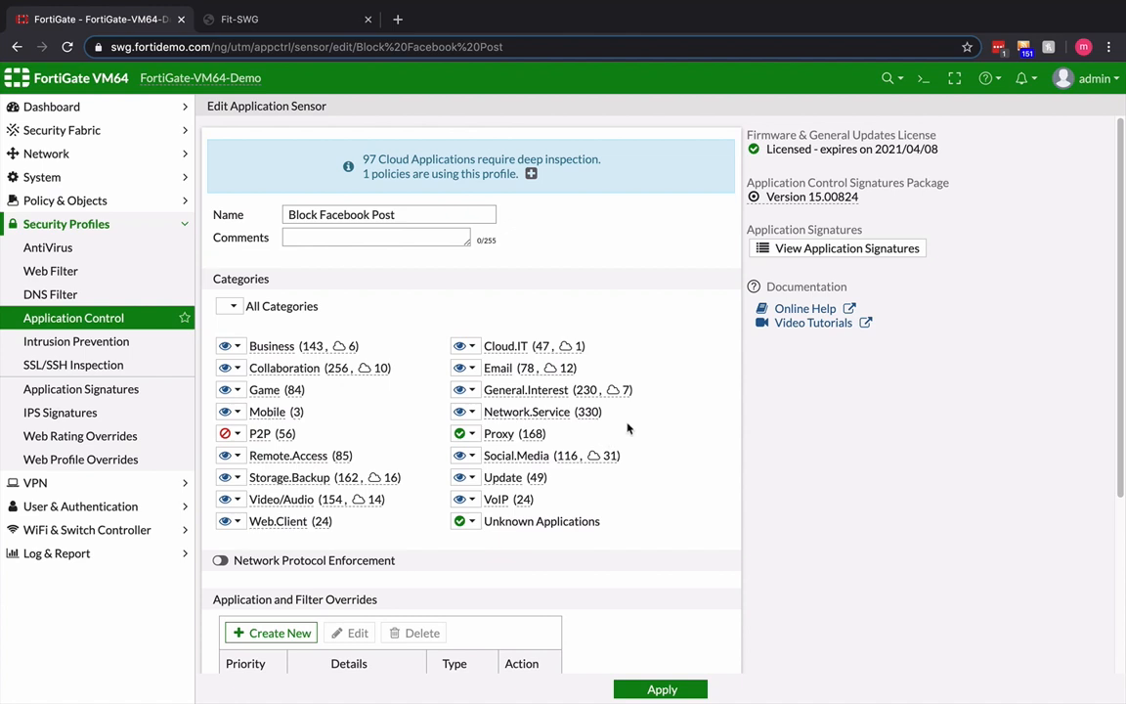
{"action": "scroll", "coordinate": [625, 426], "scroll_direction": "down", "scroll_amount": 1}
{"action": "scroll", "coordinate": [631, 422], "scroll_direction": "down", "scroll_amount": 2}
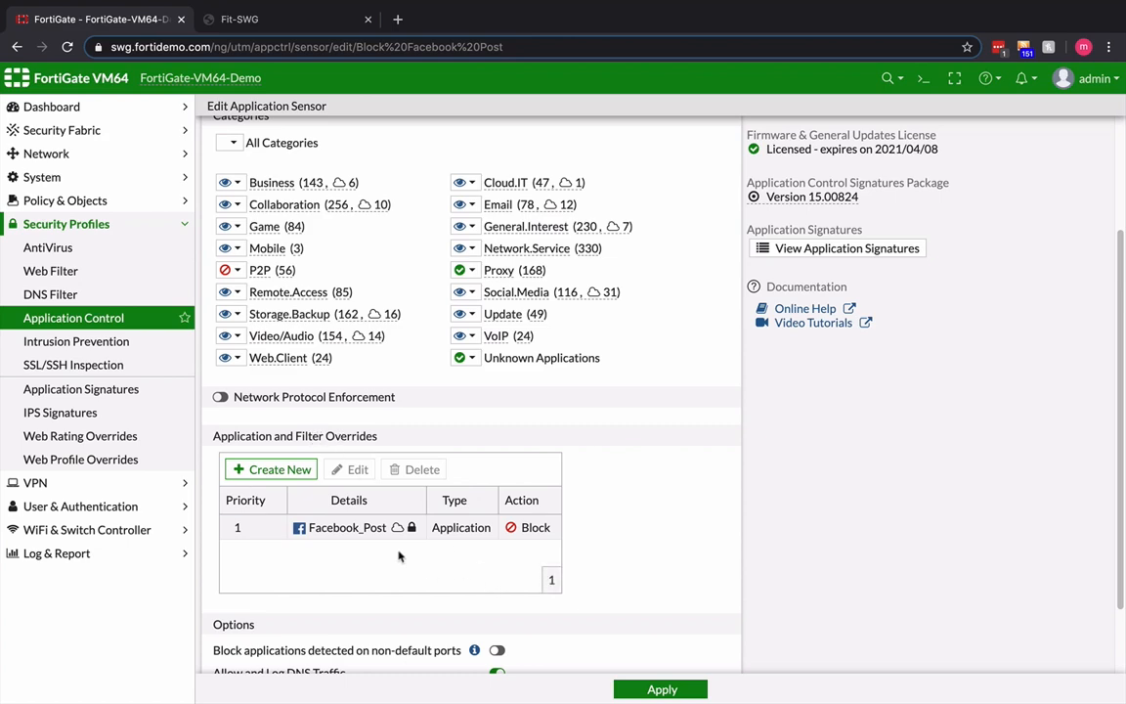
{"action": "mouse_move", "coordinate": [359, 532]}
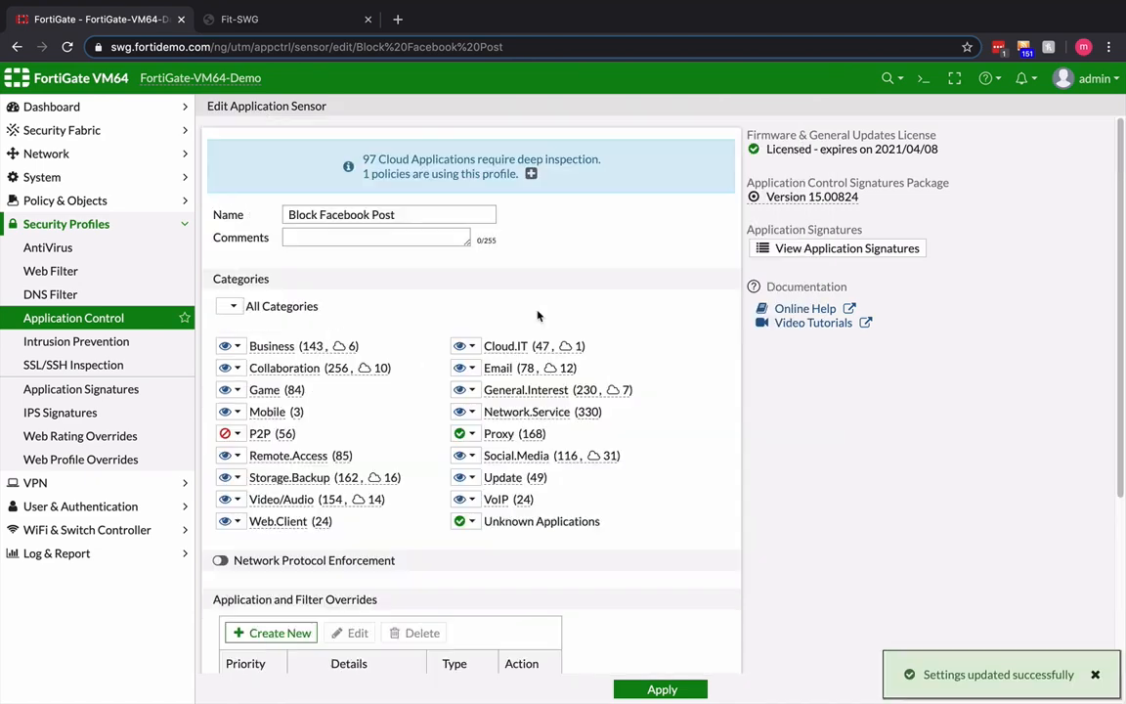
- View the firewall policies, then the proxy policies, and check the source group and security profiles of the Facility policy
{"action": "left_click", "coordinate": [78, 200]}
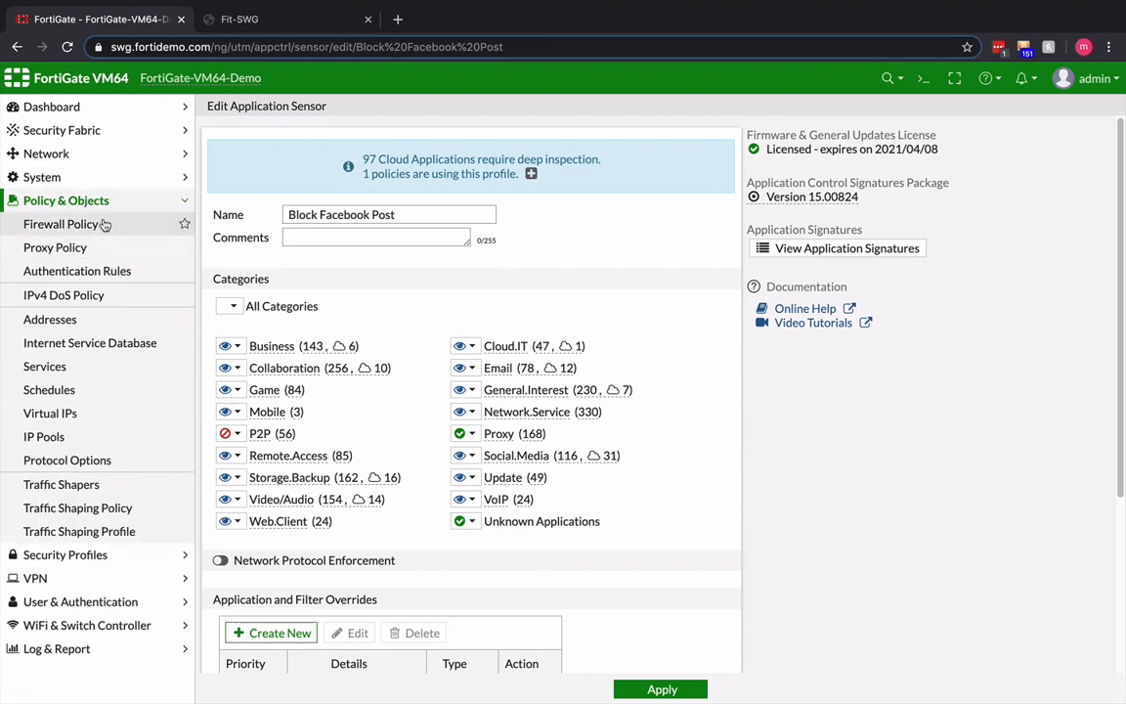
{"action": "left_click", "coordinate": [98, 219]}
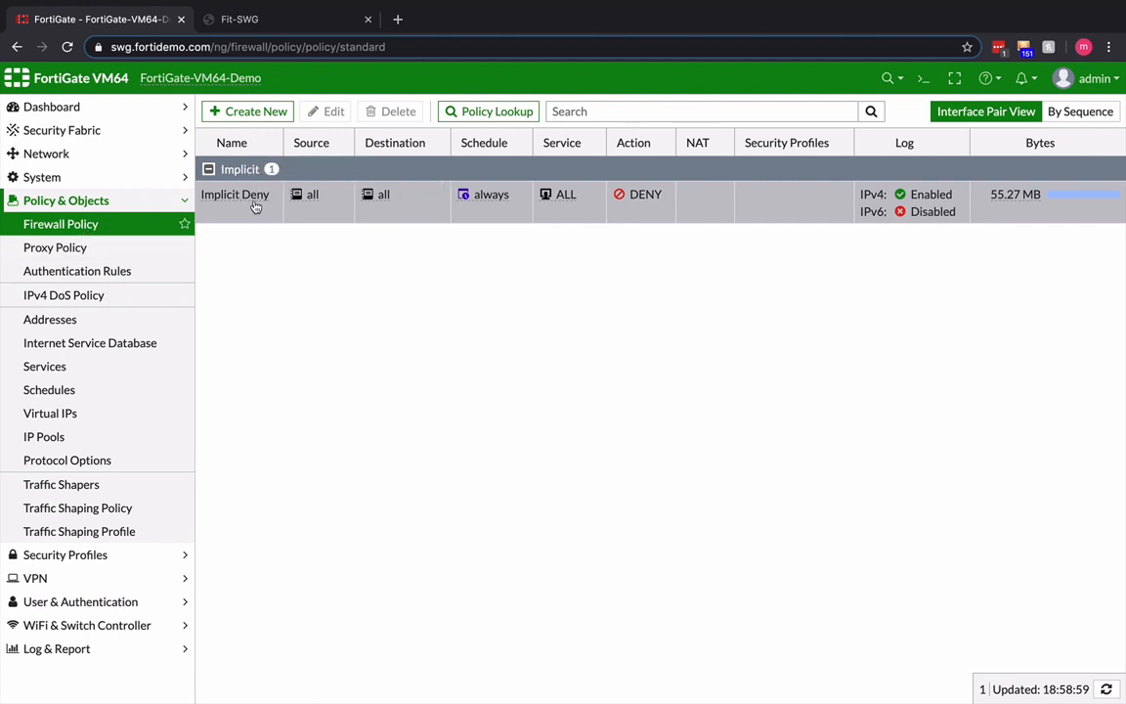
{"action": "left_click", "coordinate": [54, 249]}
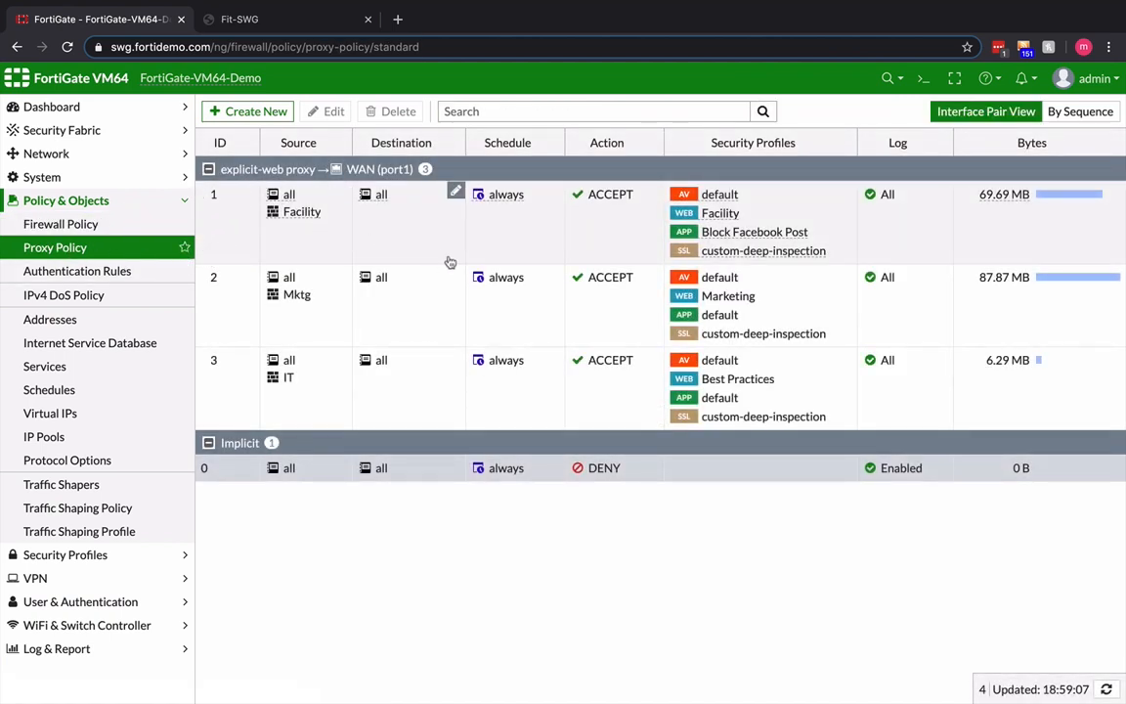
{"action": "mouse_move", "coordinate": [293, 203]}
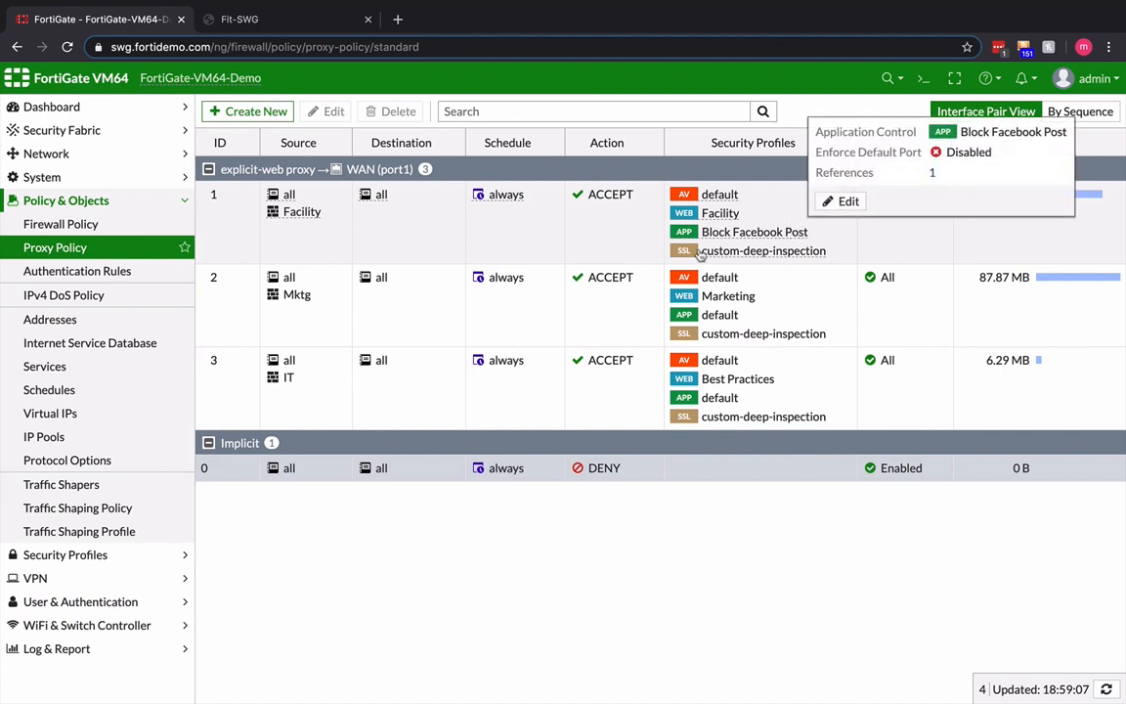
{"action": "mouse_move", "coordinate": [690, 238]}
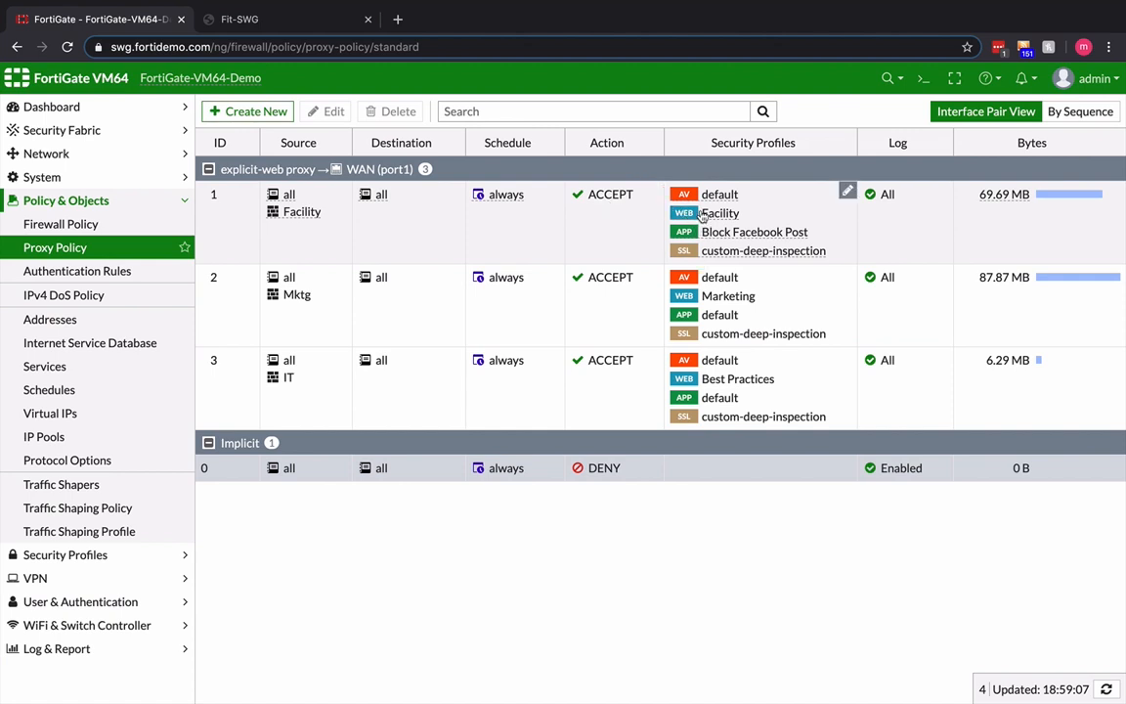
{"action": "mouse_move", "coordinate": [691, 217]}
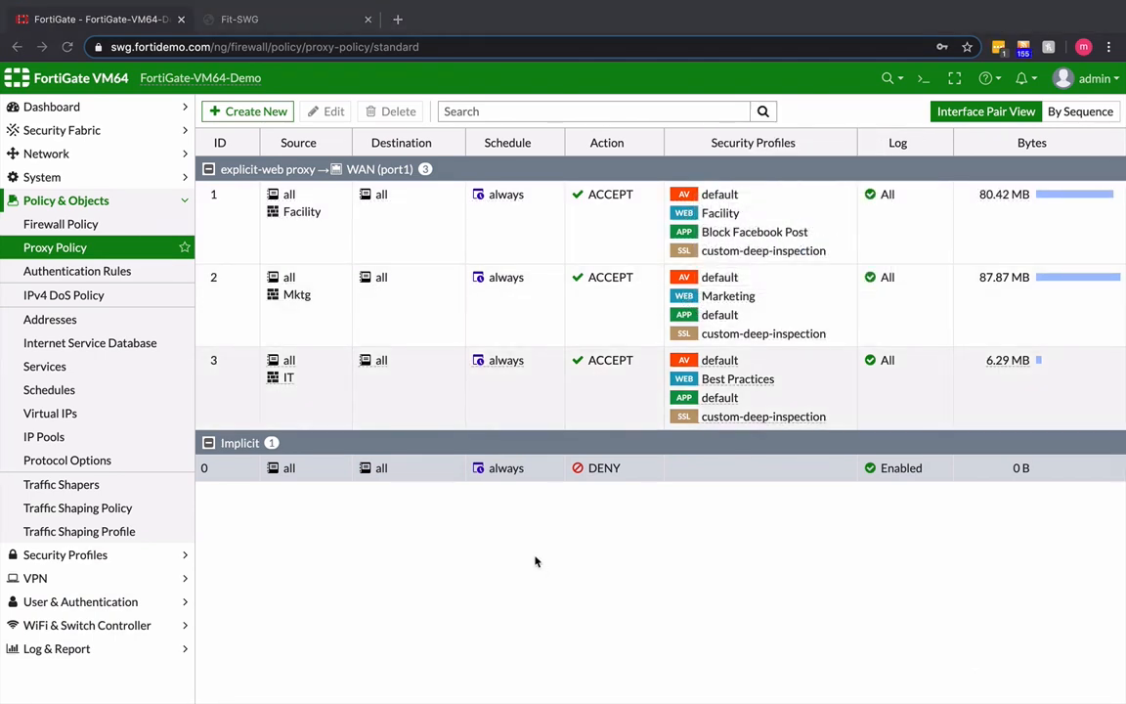
- Open the Facility proxy policy and review its source, service, security profiles and the available web filter choices
{"action": "double_click", "coordinate": [232, 232]}
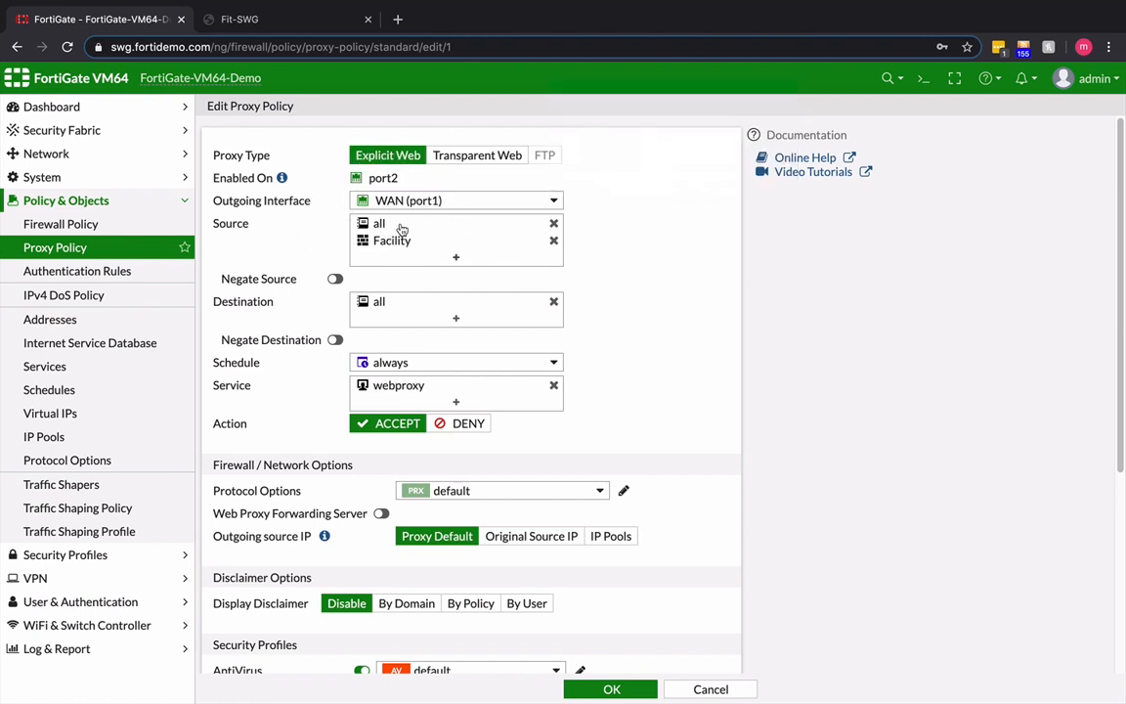
{"action": "mouse_move", "coordinate": [394, 248]}
{"action": "mouse_move", "coordinate": [391, 392]}
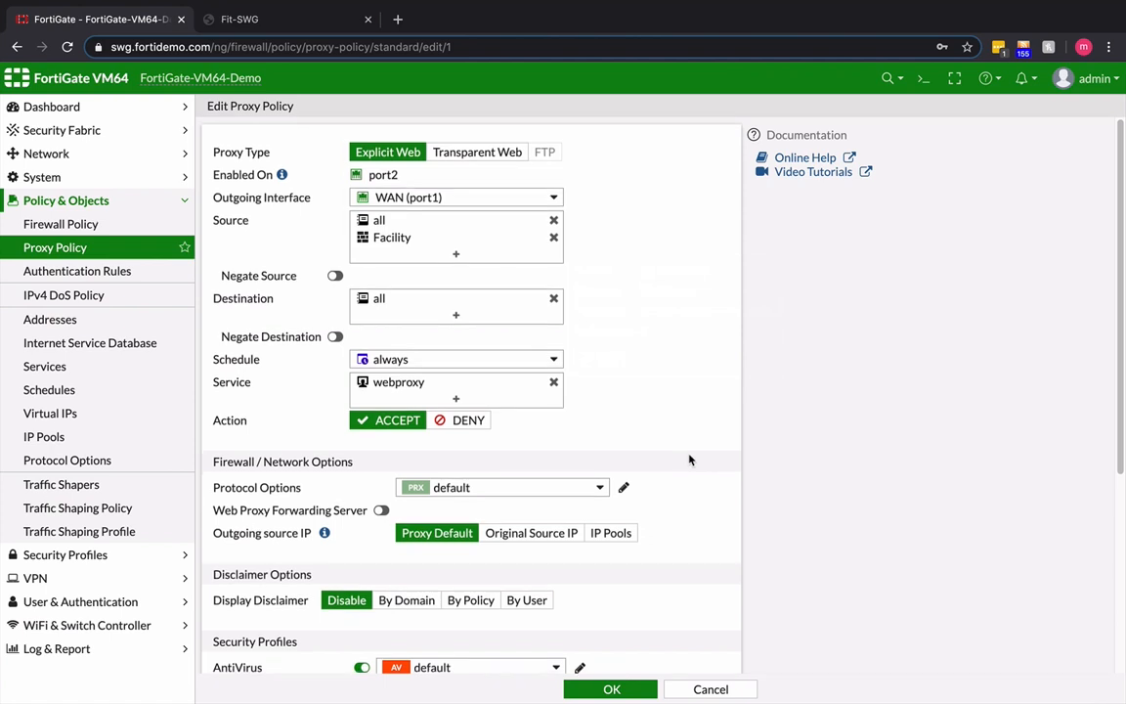
{"action": "scroll", "coordinate": [690, 458], "scroll_direction": "down", "scroll_amount": 3}
{"action": "scroll", "coordinate": [688, 456], "scroll_direction": "down", "scroll_amount": 5}
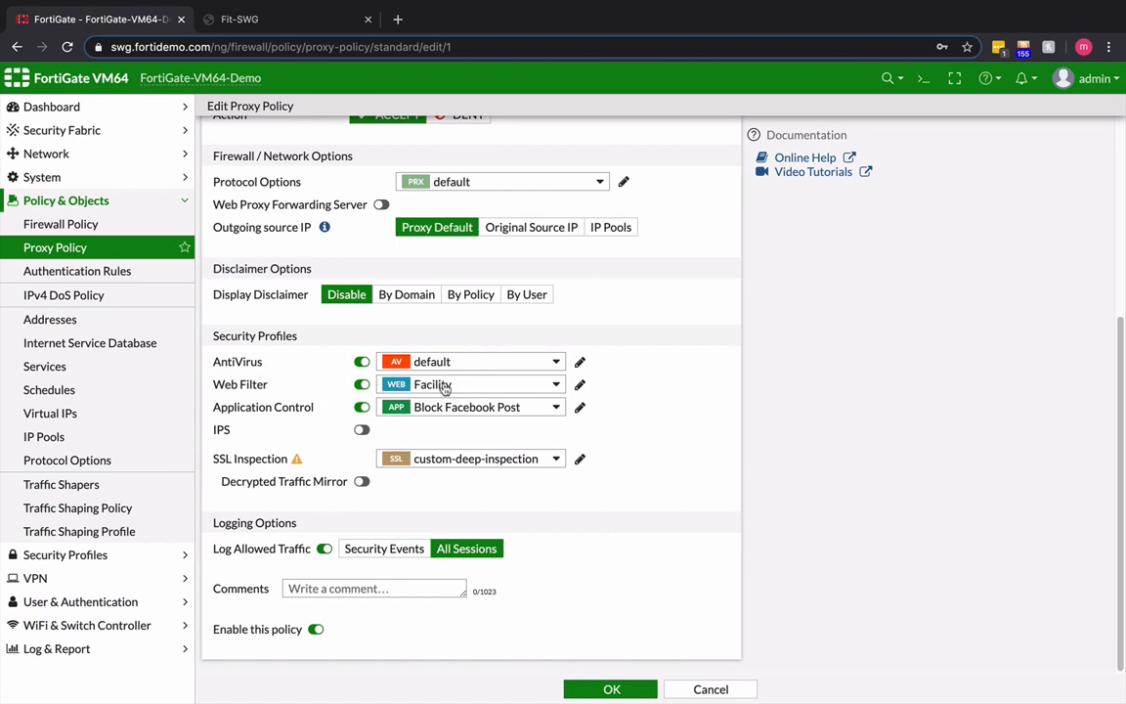
{"action": "left_click", "coordinate": [557, 385]}
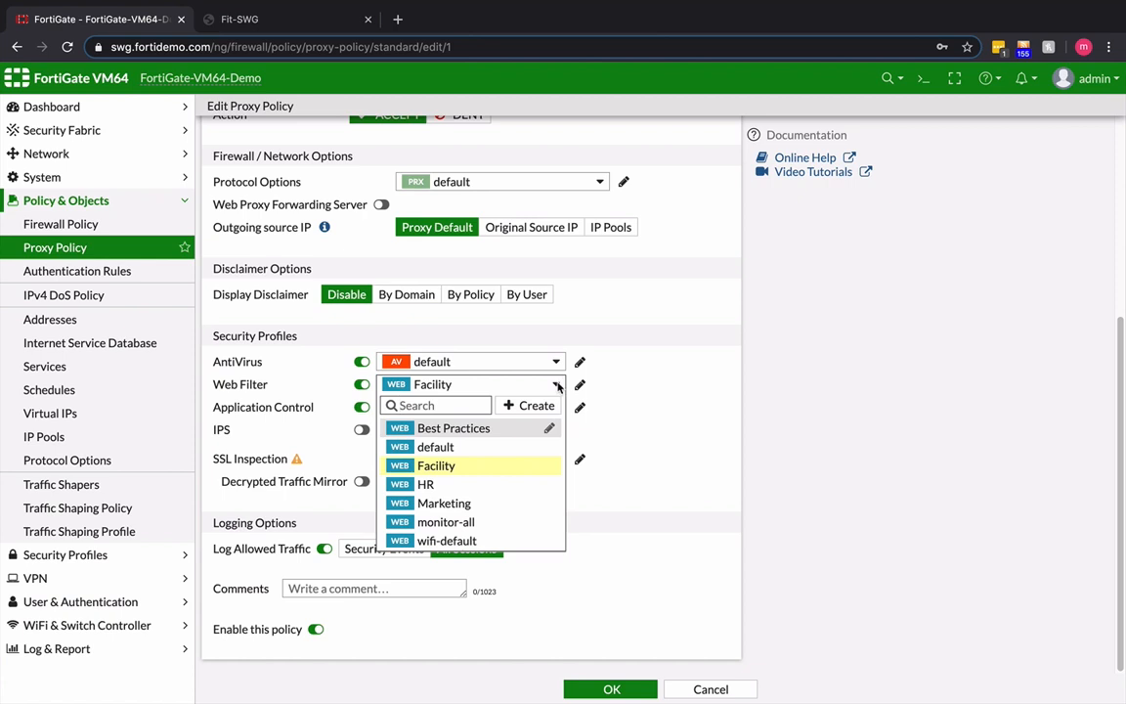
{"action": "left_click", "coordinate": [557, 385]}
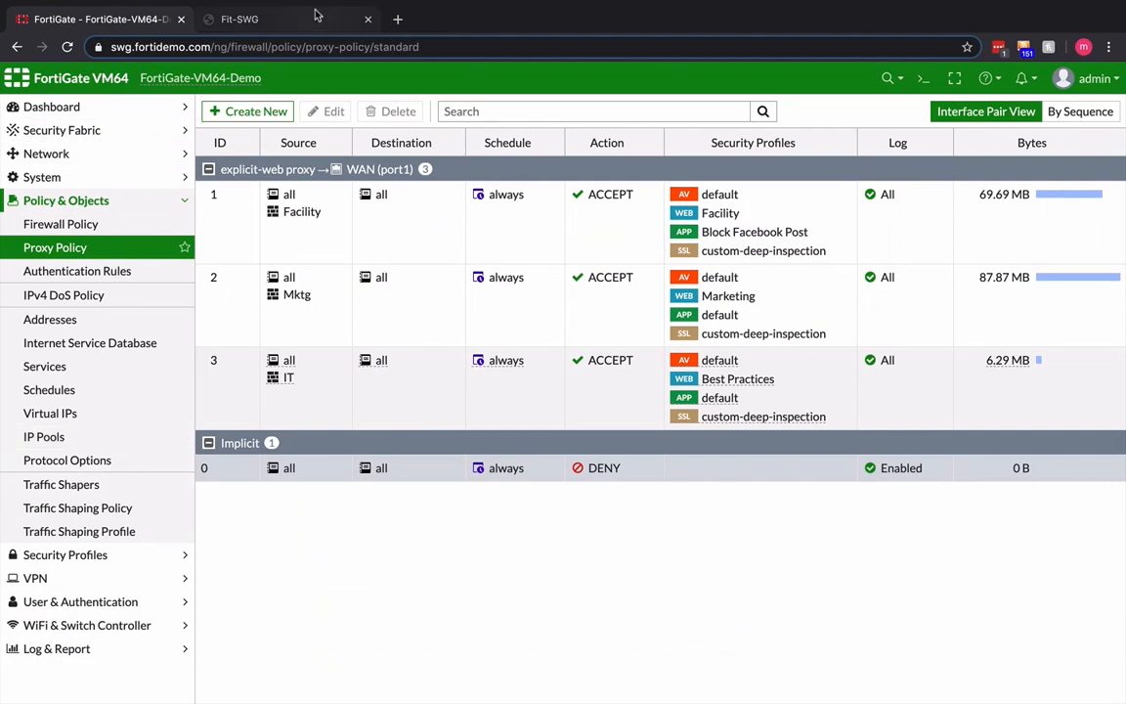
- Switch to the Fit-SWG virtual machine, launch Chrome, search its settings for "proxy" and open the computer's proxy settings
{"action": "left_click", "coordinate": [303, 18]}
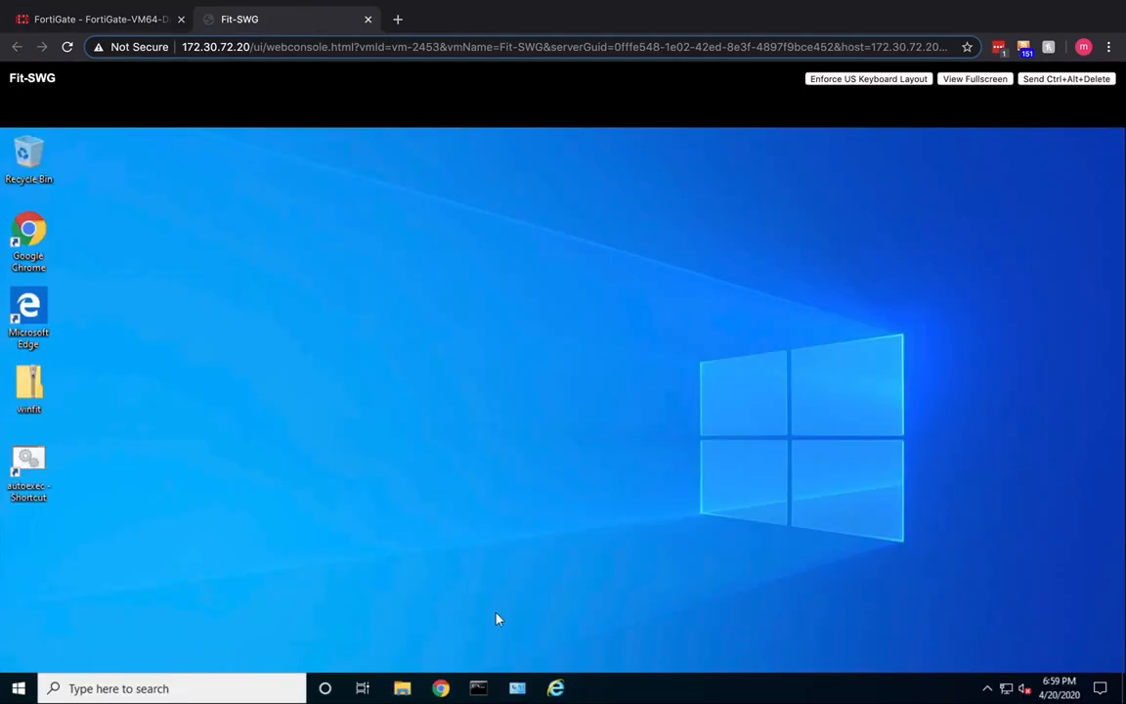
{"action": "left_click", "coordinate": [442, 691]}
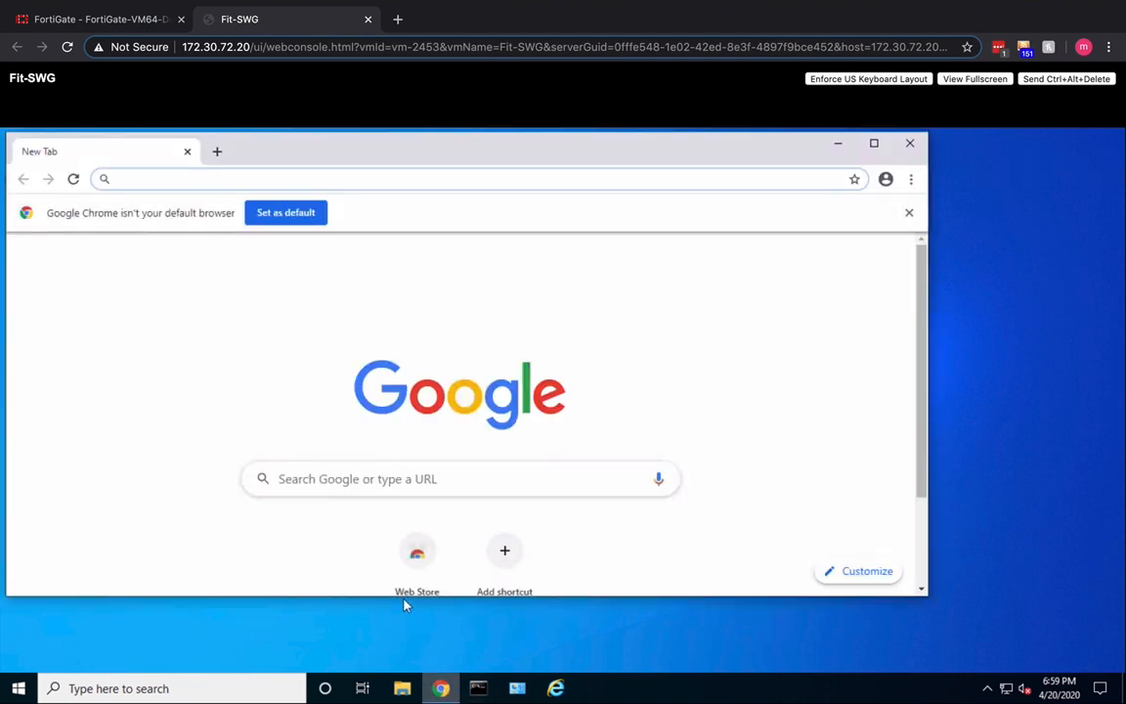
{"action": "left_click", "coordinate": [911, 179]}
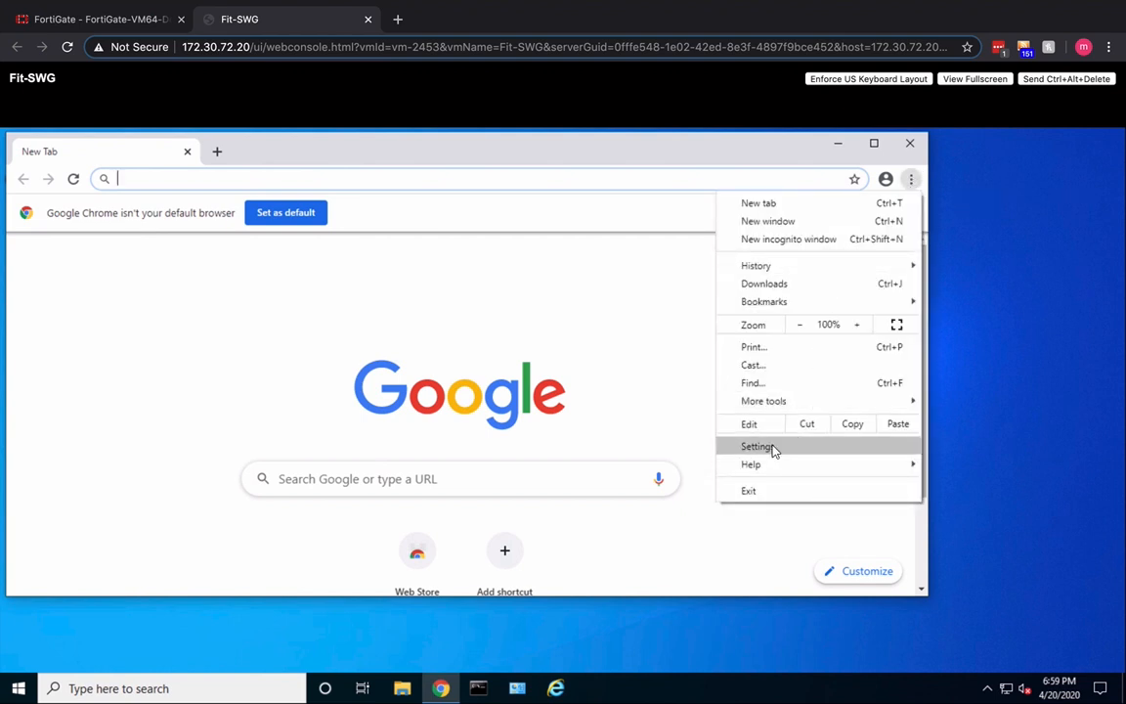
{"action": "left_click", "coordinate": [775, 448]}
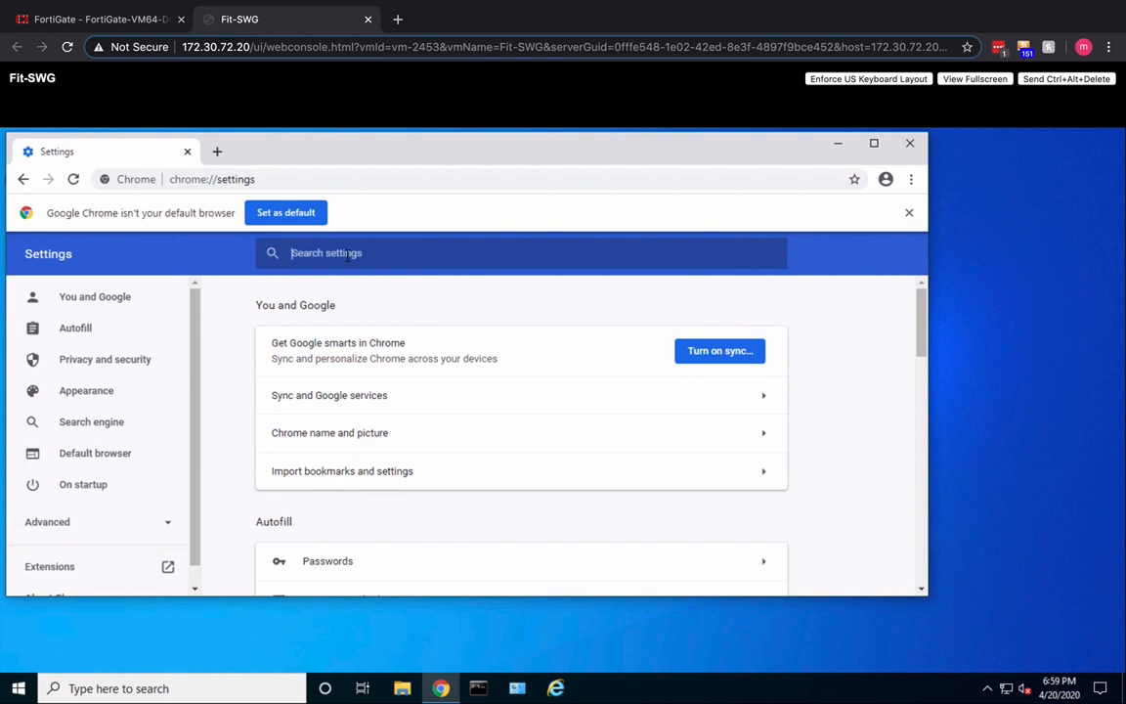
{"action": "type", "text": "proxy"}
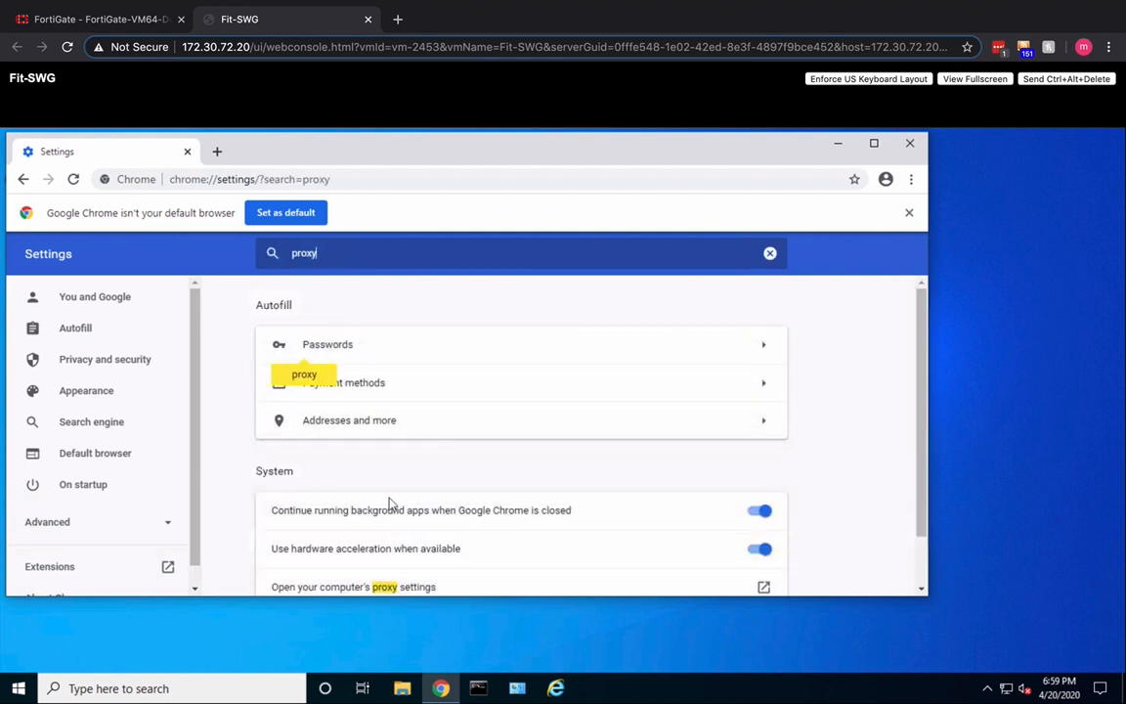
{"action": "left_click", "coordinate": [384, 587]}
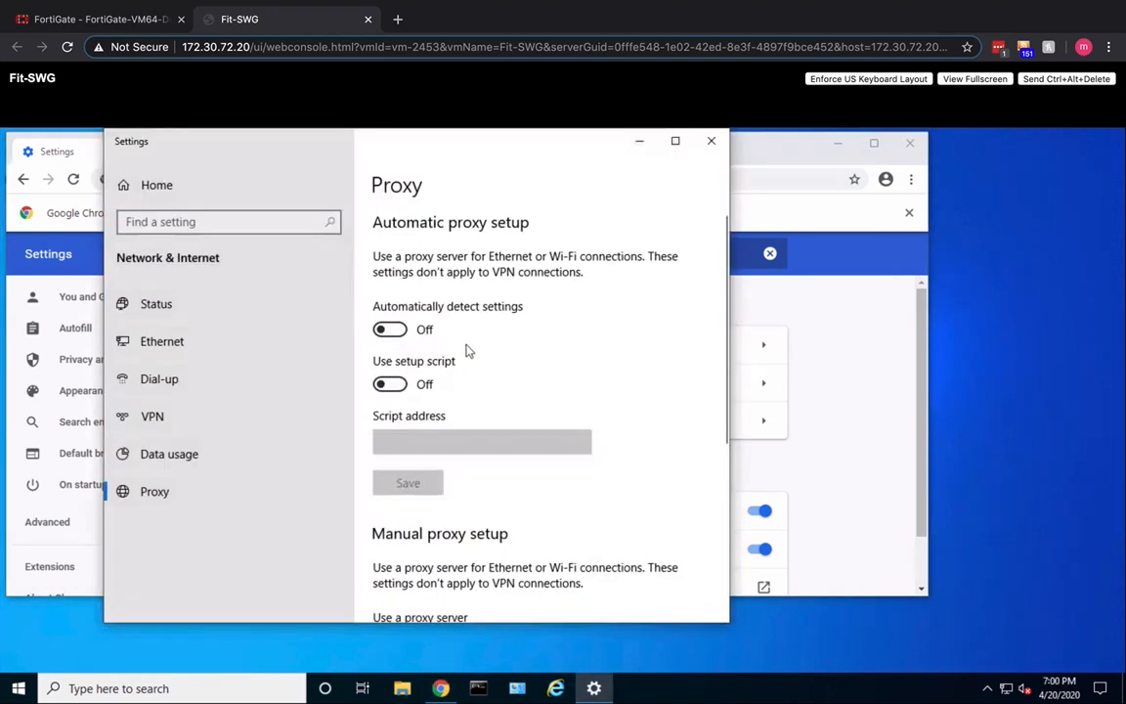
- Check the proxy server address and port under the manual proxy setup and close the Windows settings
{"action": "scroll", "coordinate": [608, 382], "scroll_direction": "down", "scroll_amount": 2}
{"action": "scroll", "coordinate": [611, 382], "scroll_direction": "down", "scroll_amount": 3}
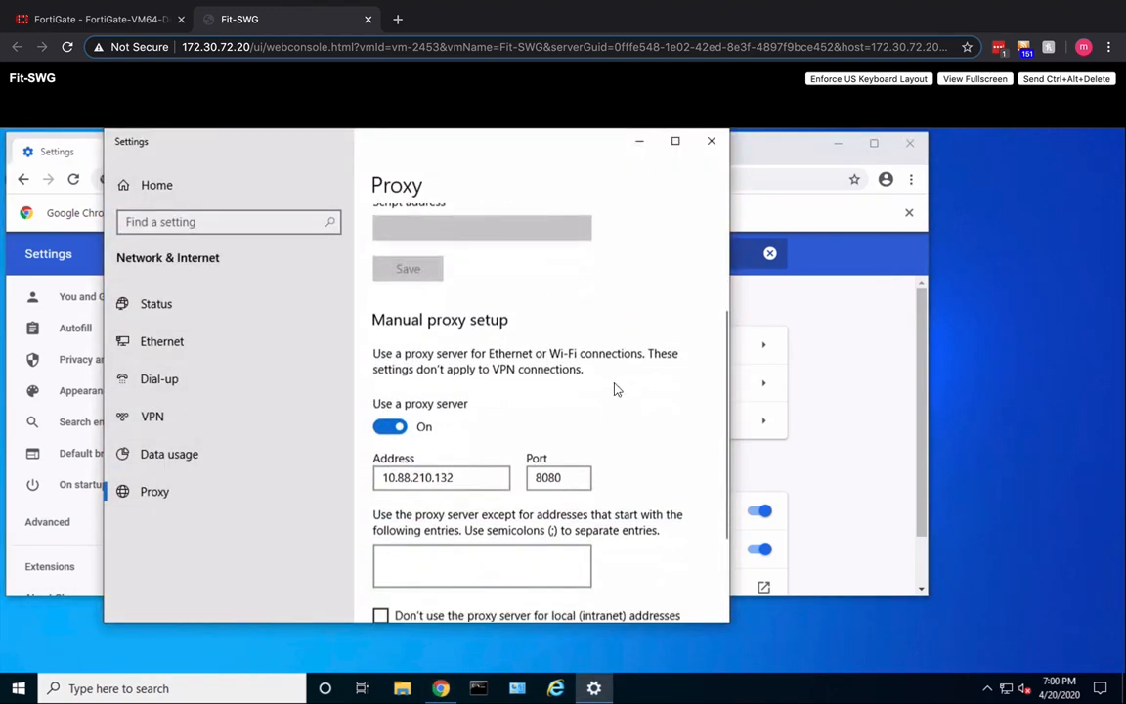
{"action": "double_click", "coordinate": [442, 468]}
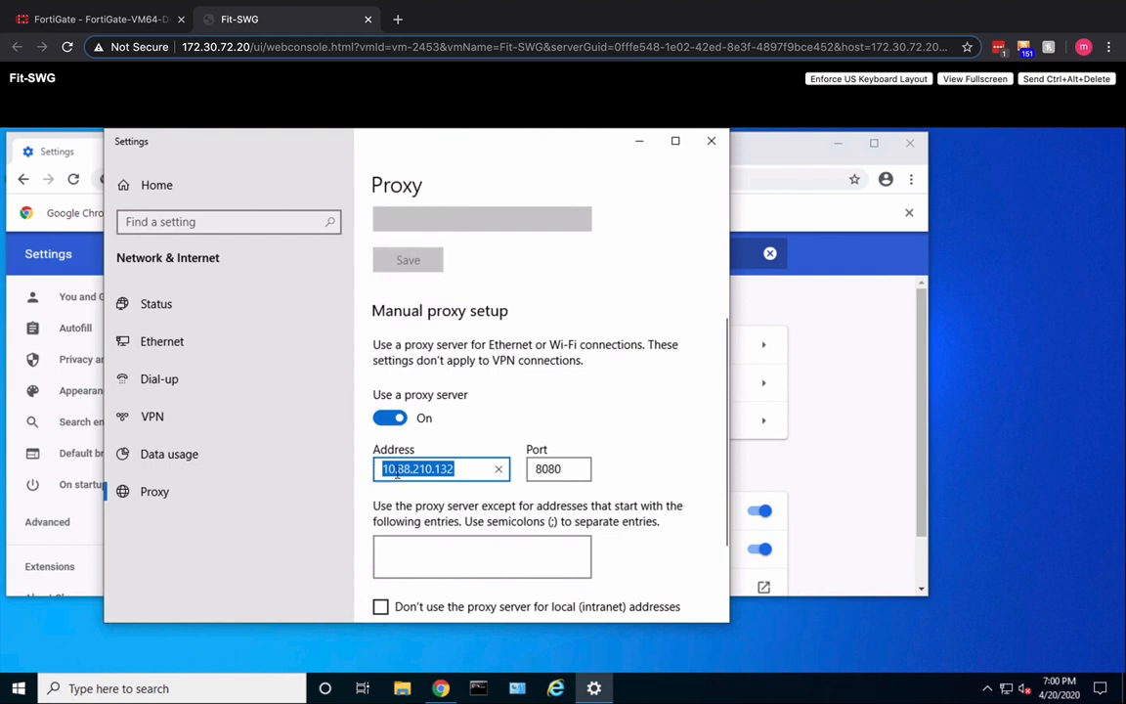
{"action": "key", "text": "Tab"}
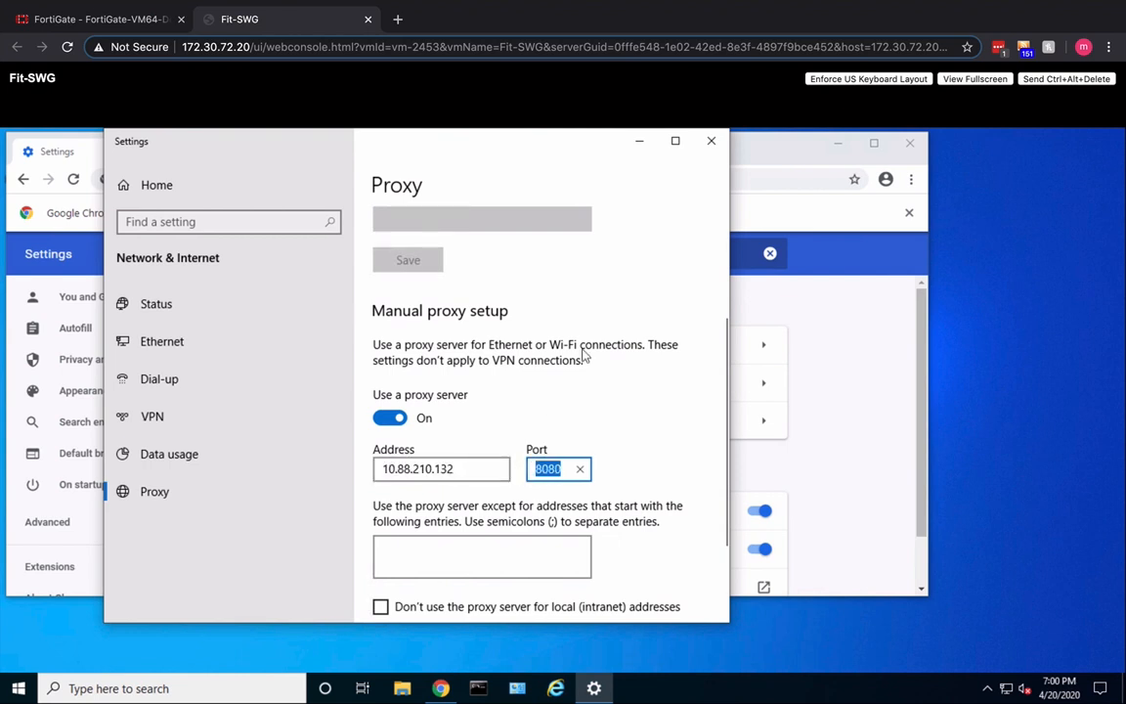
{"action": "left_click", "coordinate": [712, 149]}
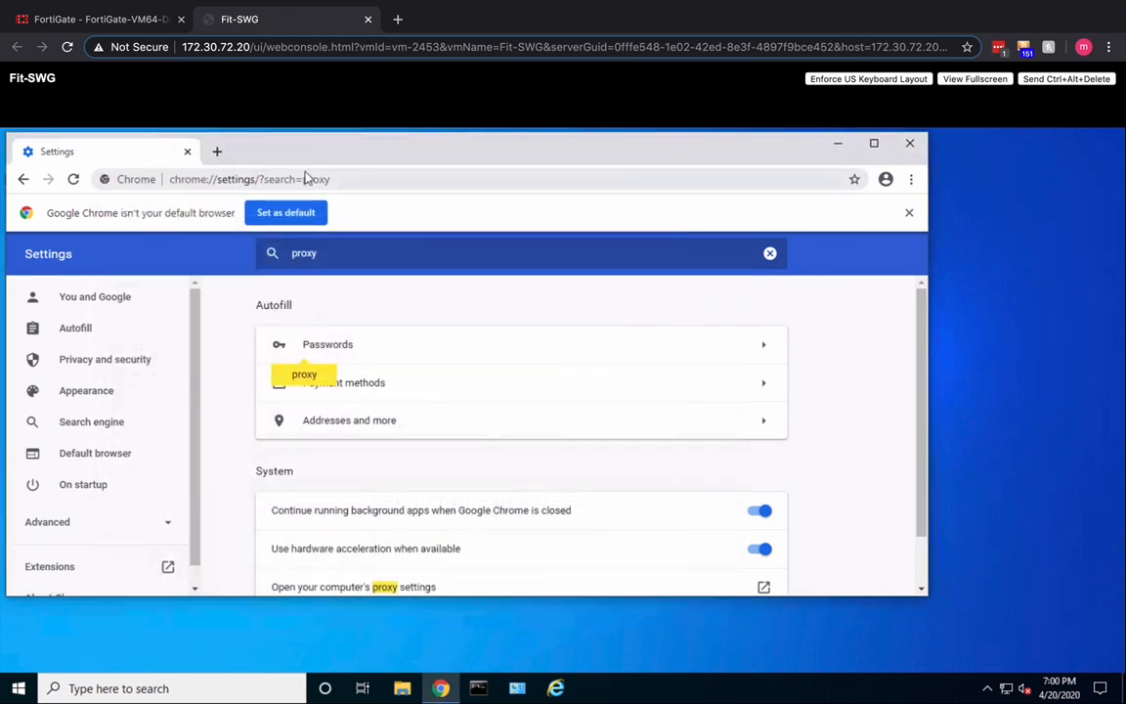
- Browse to facebook.com in a new Chrome tab on the virtual machine
{"action": "left_click", "coordinate": [217, 153]}
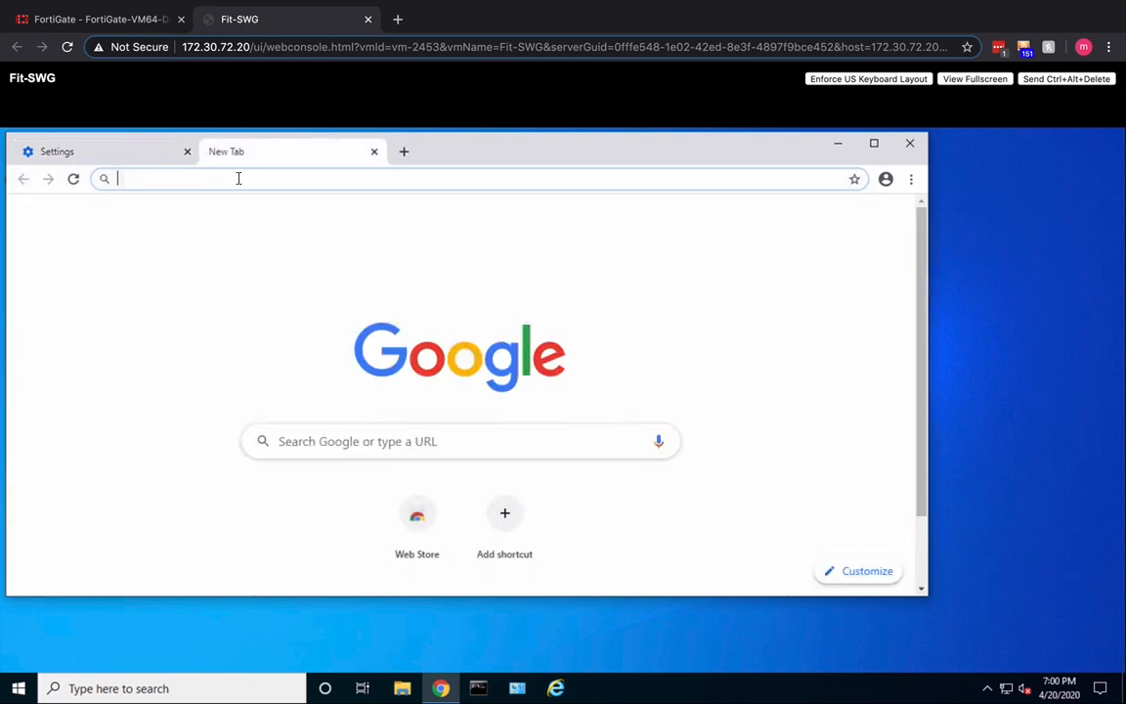
{"action": "type", "text": "facb"}
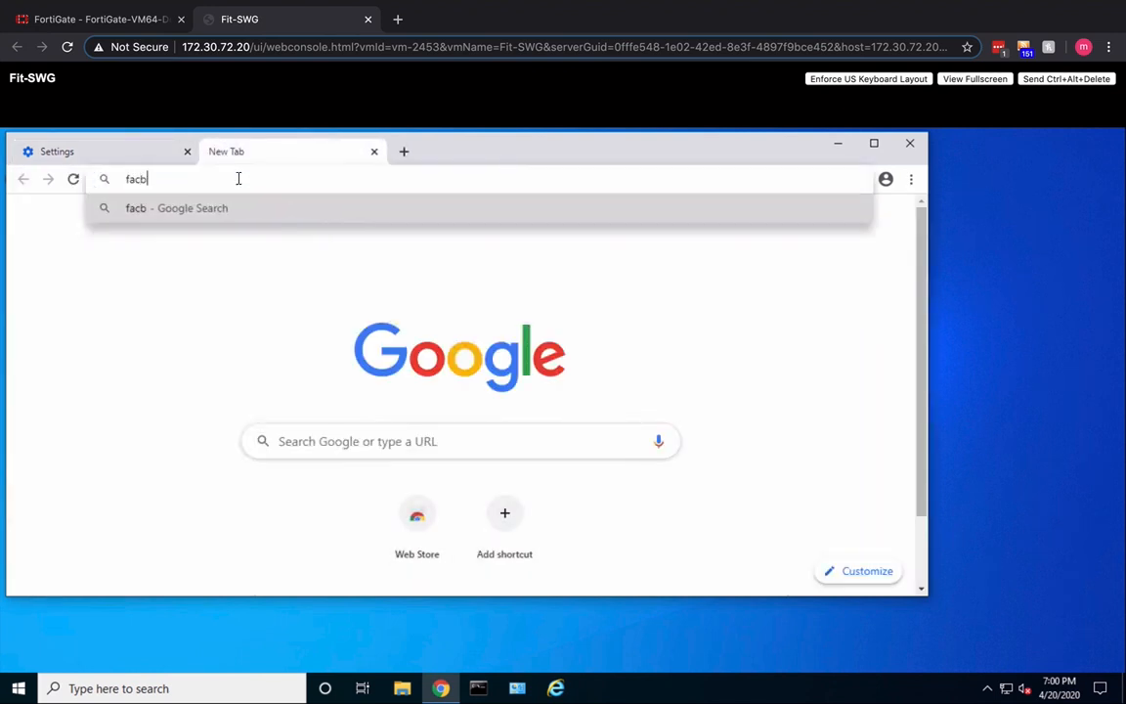
{"action": "key", "text": "BackSpace"}
{"action": "type", "text": "ebook.com"}
{"action": "key", "text": "Return"}
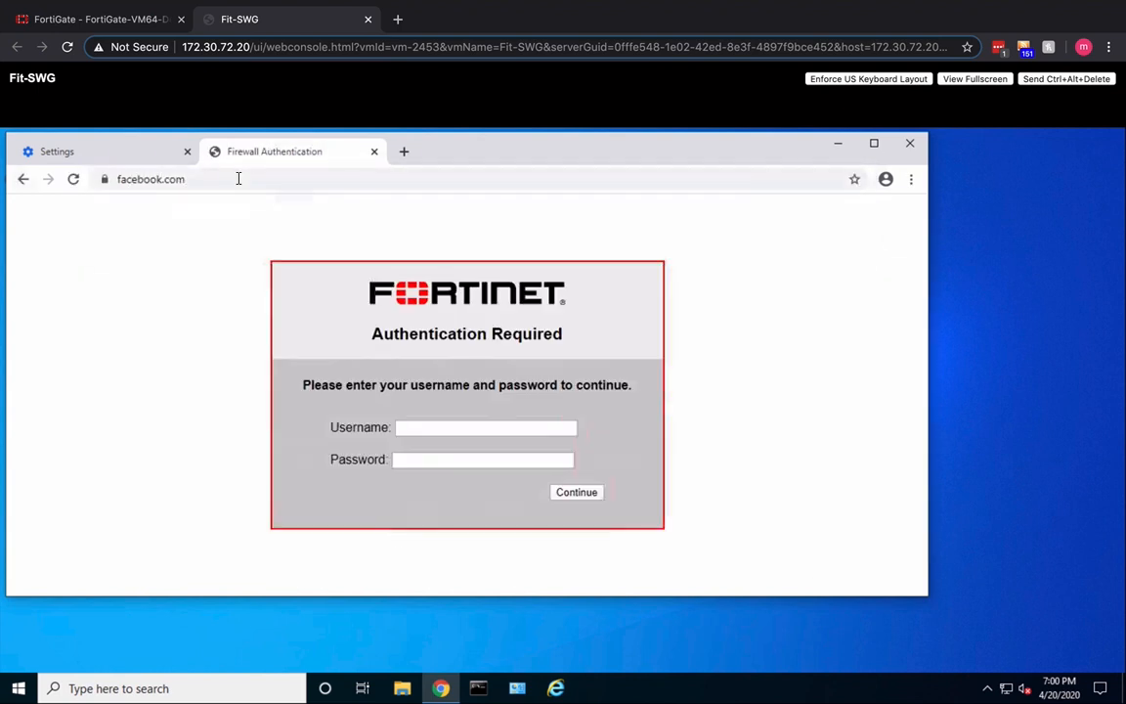
- Authenticate at the Fortinet firewall prompt with the Facility user's saved username and the account password
{"action": "left_click", "coordinate": [426, 426]}
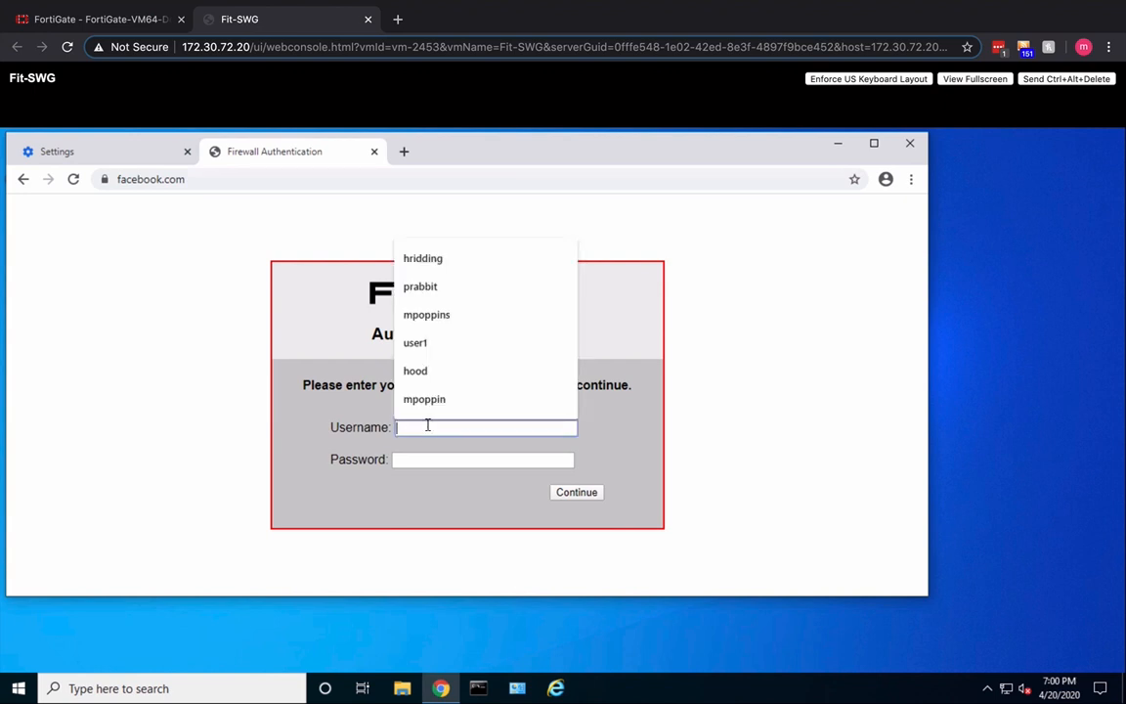
{"action": "left_click", "coordinate": [435, 260]}
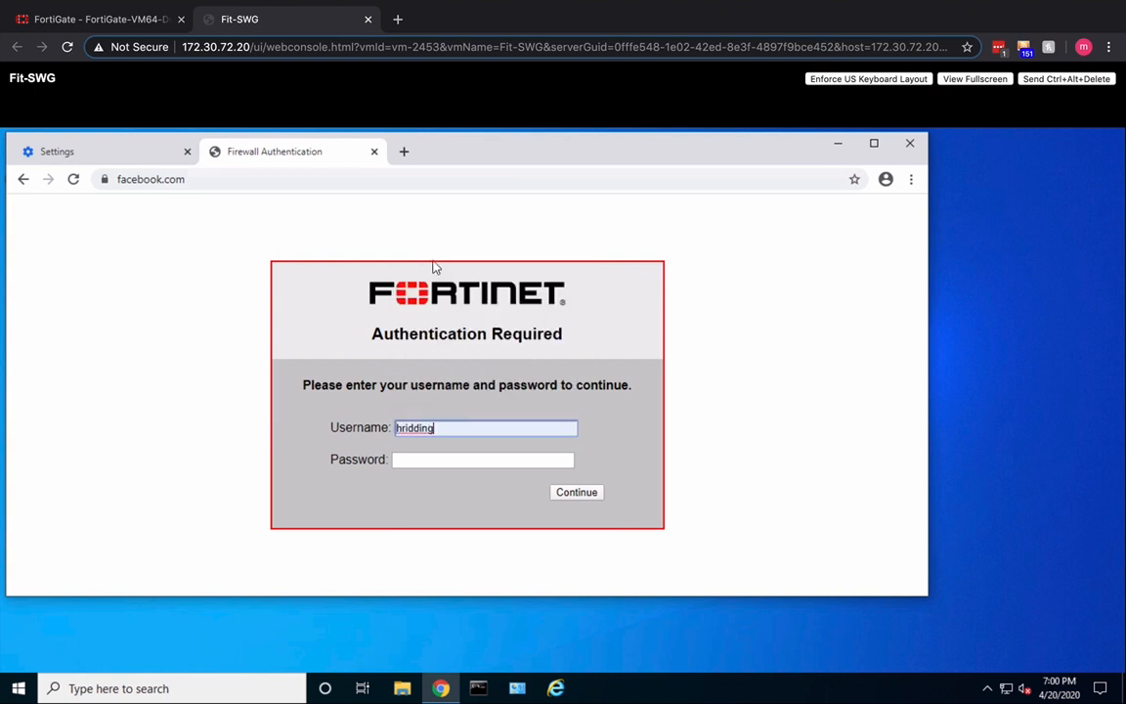
{"action": "left_click", "coordinate": [437, 457]}
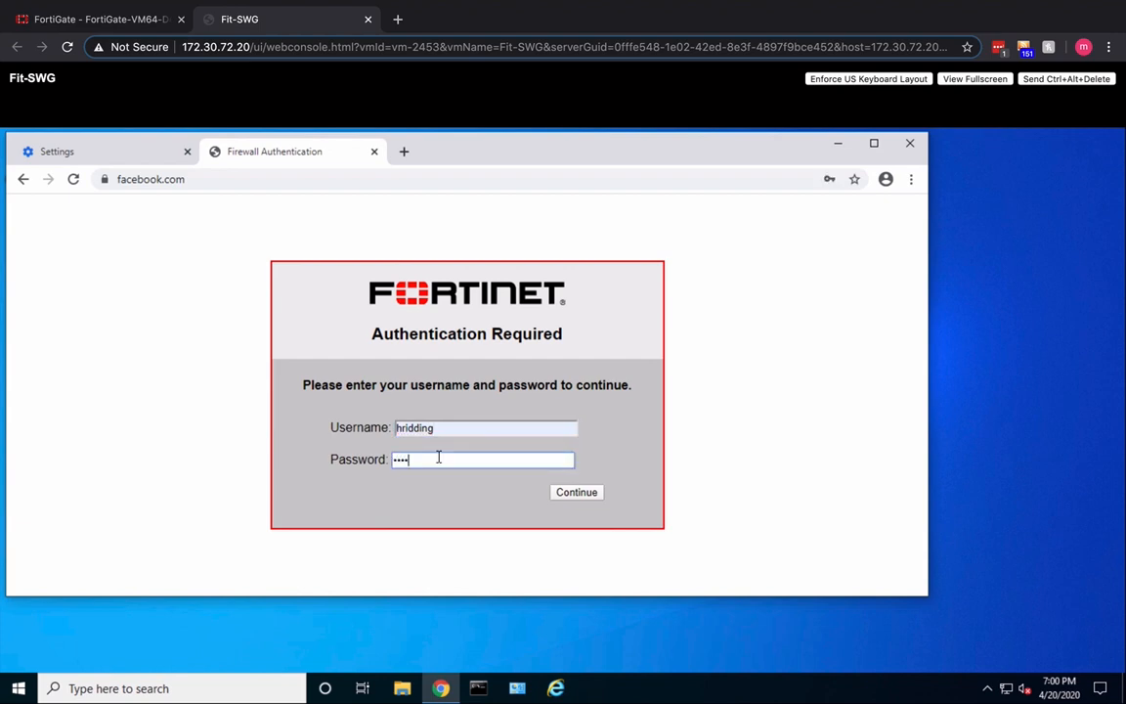
{"action": "key", "text": "Return"}
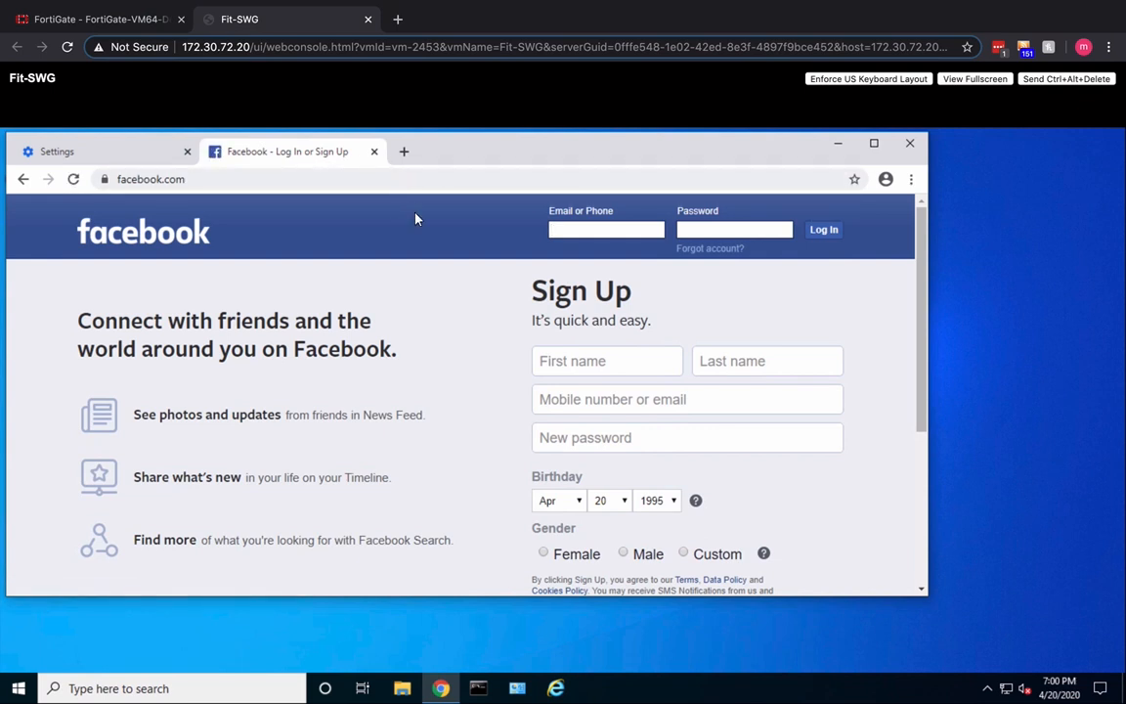
- Log in to Facebook with the same test user's saved e-mail address and the account password
{"action": "left_click", "coordinate": [570, 231]}
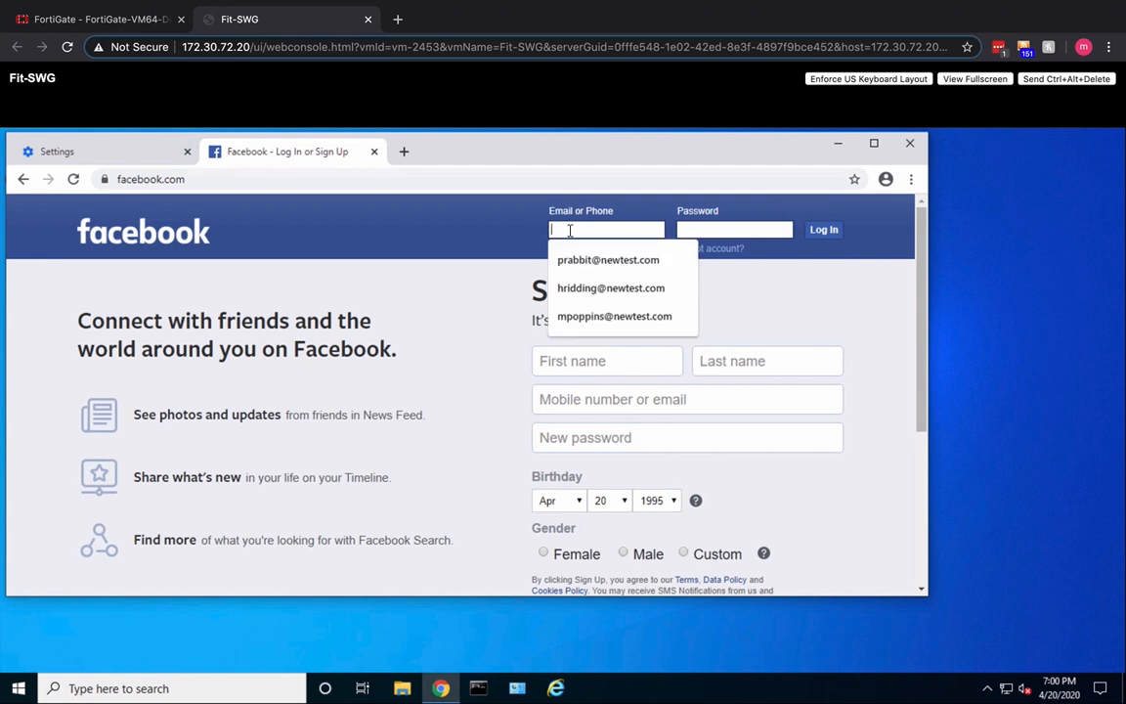
{"action": "left_click", "coordinate": [575, 287]}
{"action": "left_click", "coordinate": [696, 230]}
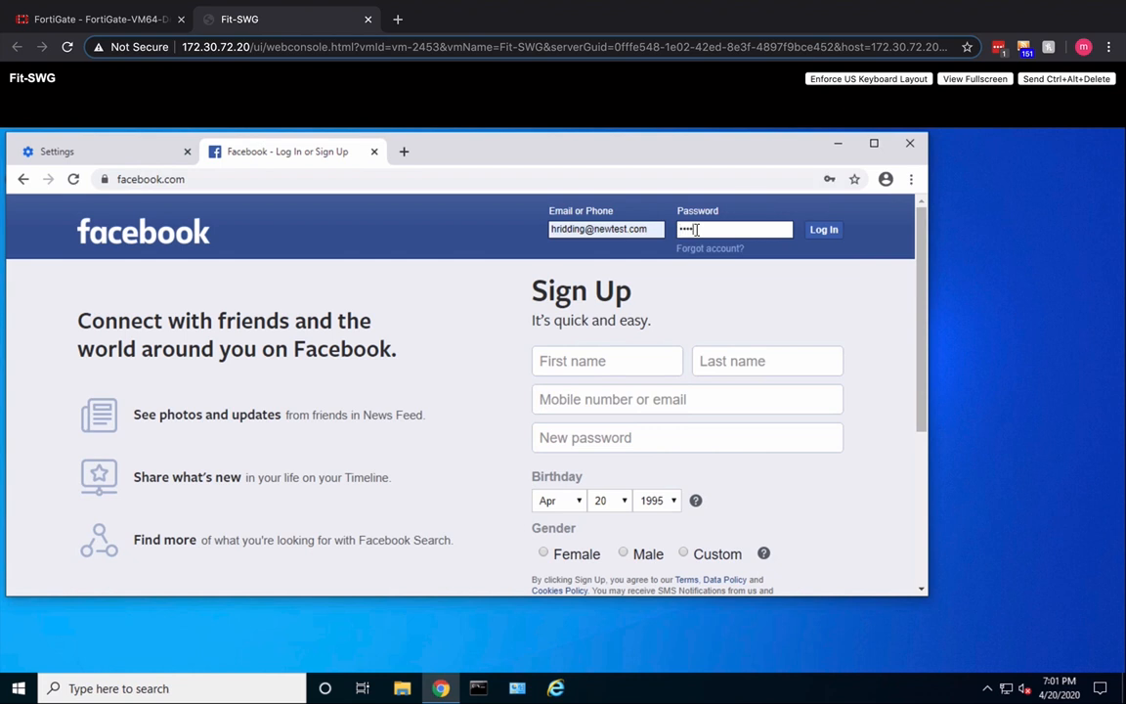
{"action": "key", "text": "Return"}
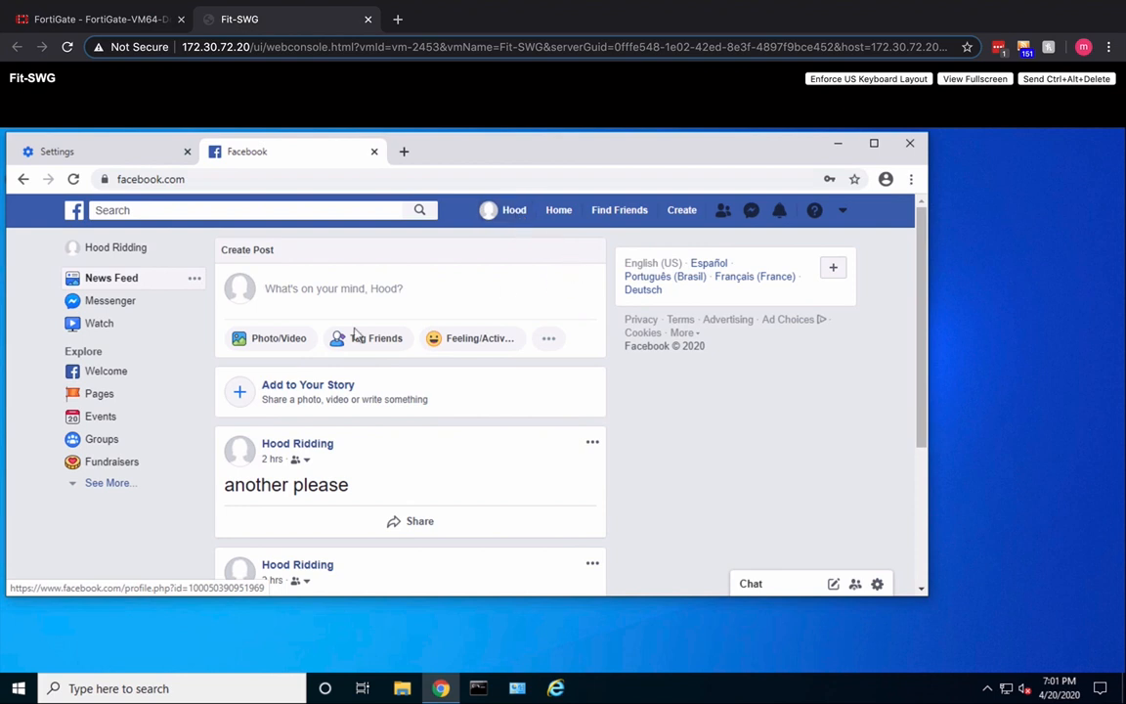
- Try to publish a Facebook post reading "Hello World" to the News Feed
{"action": "left_click", "coordinate": [293, 288]}
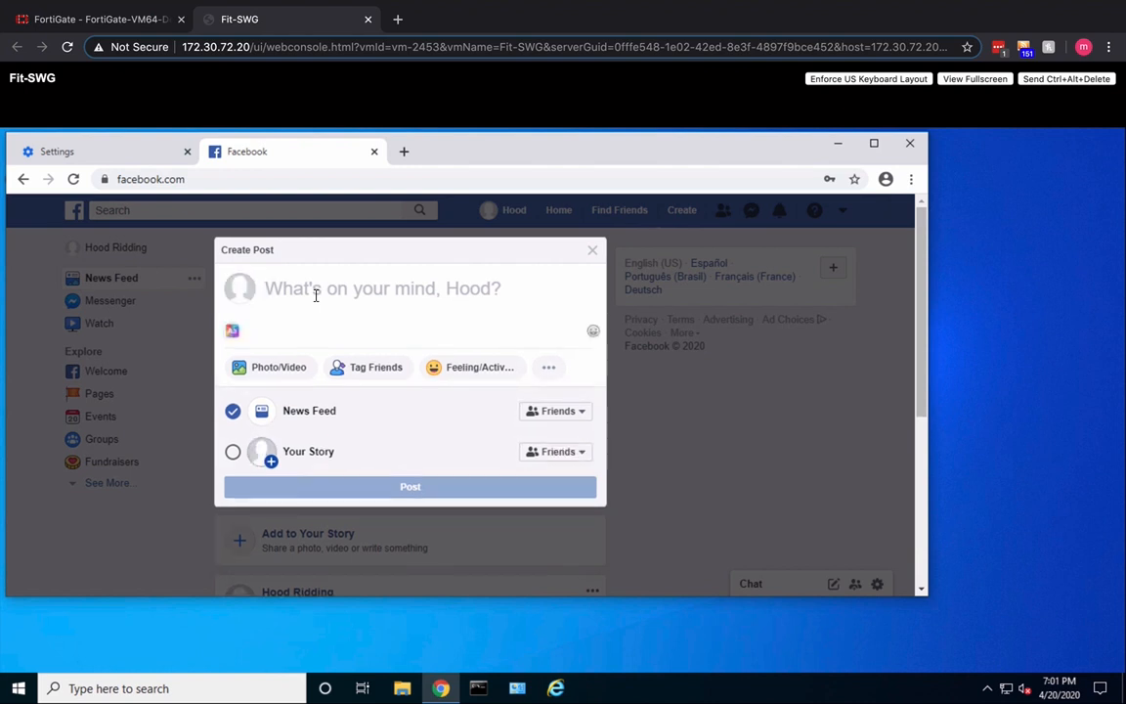
{"action": "type", "text": "Hell"}
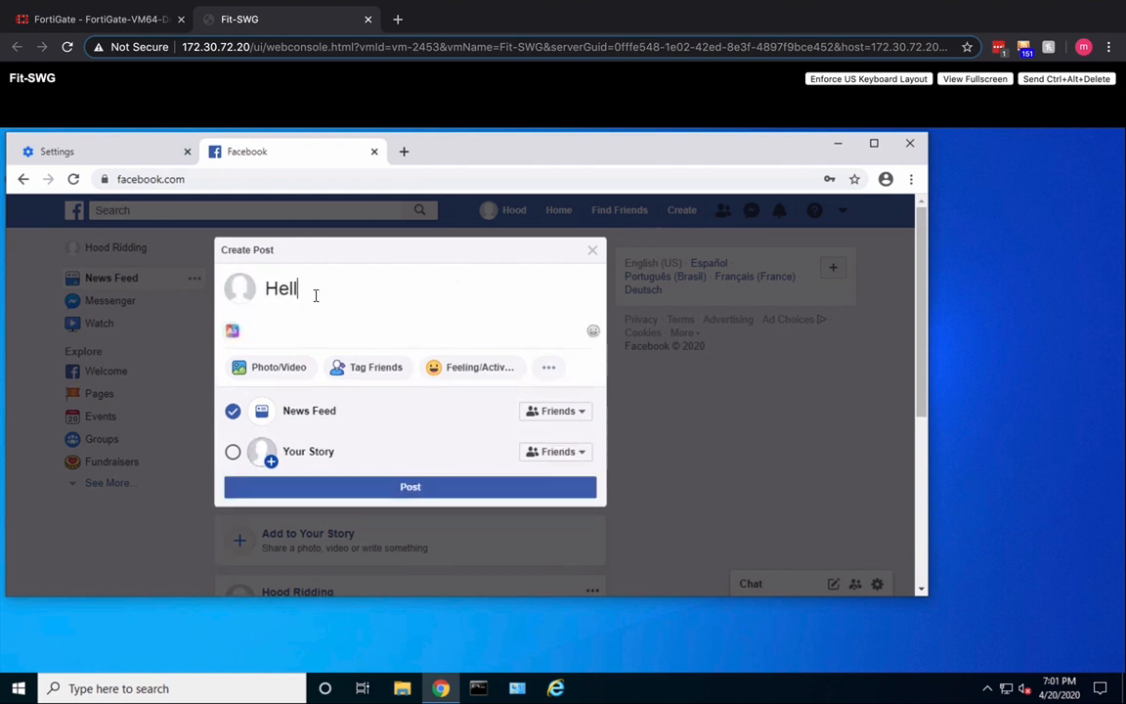
{"action": "type", "text": "o World"}
{"action": "left_click", "coordinate": [375, 491]}
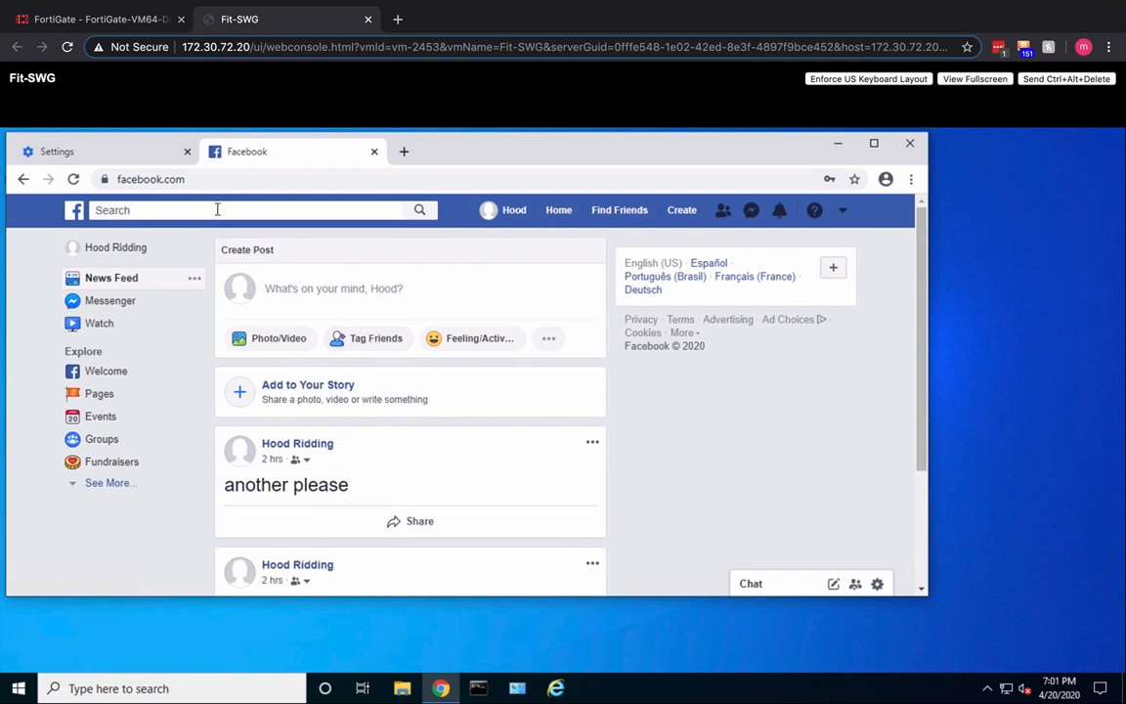
- Switch to FortiGate, open the Forward Traffic log and examine the latest Facebook_Post entry's user group, application, WAN Opt category and security action
{"action": "left_click", "coordinate": [114, 21]}
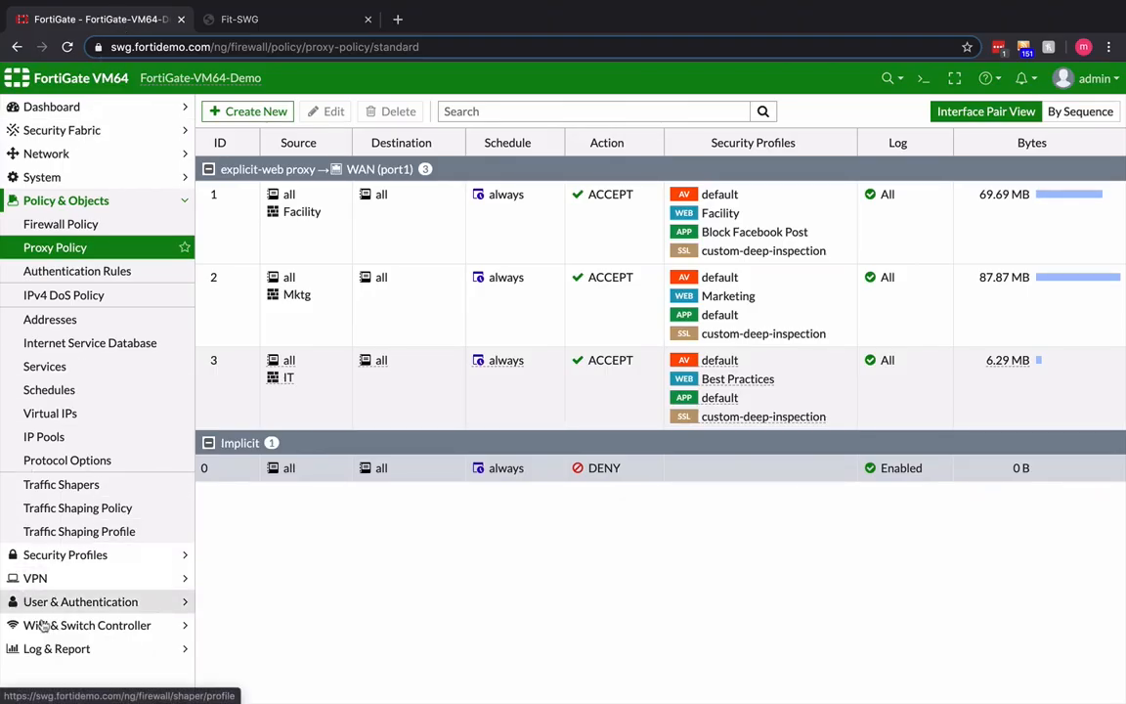
{"action": "left_click", "coordinate": [61, 651]}
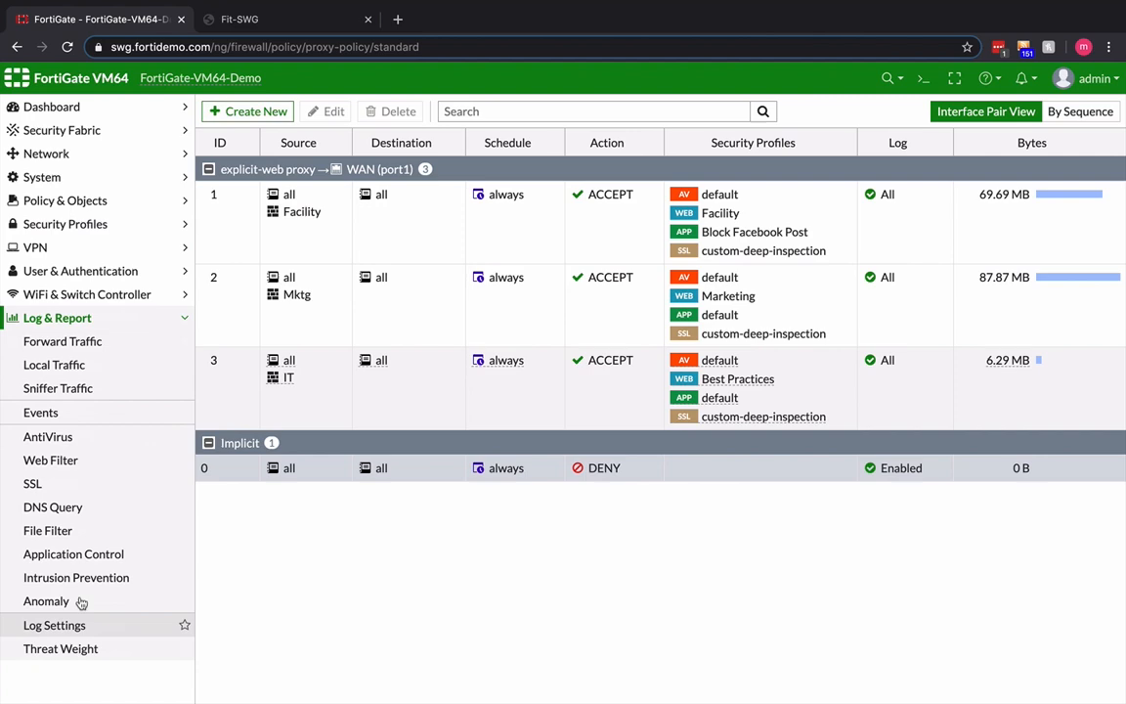
{"action": "left_click", "coordinate": [71, 341]}
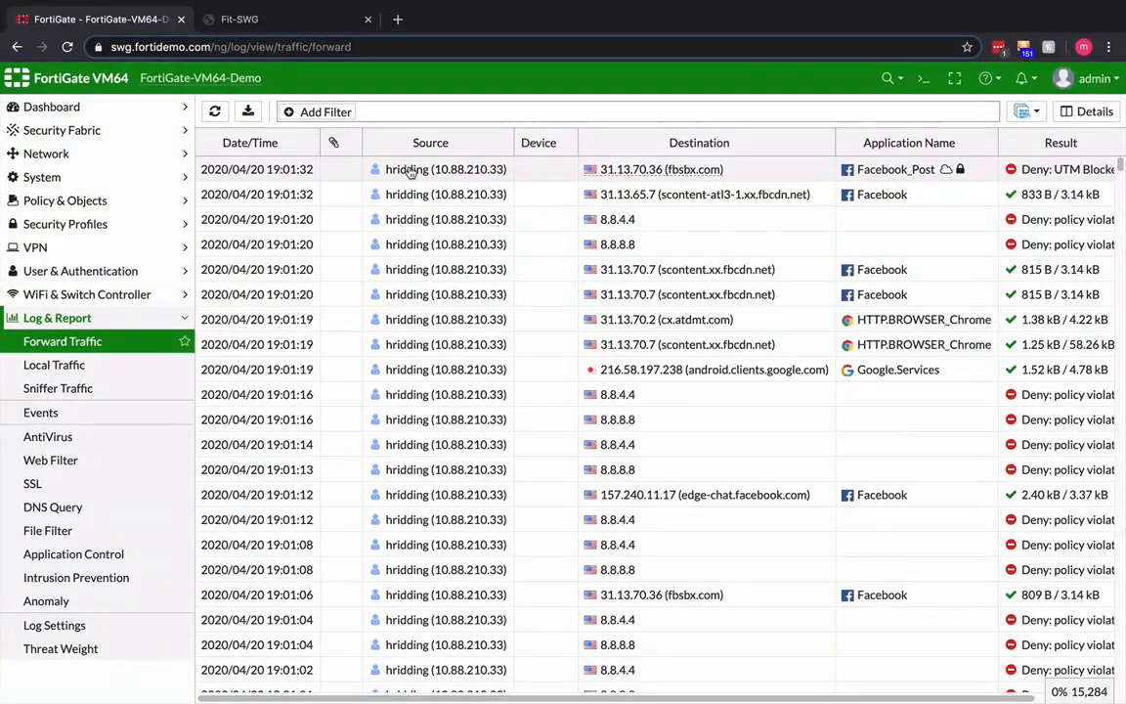
{"action": "double_click", "coordinate": [412, 172]}
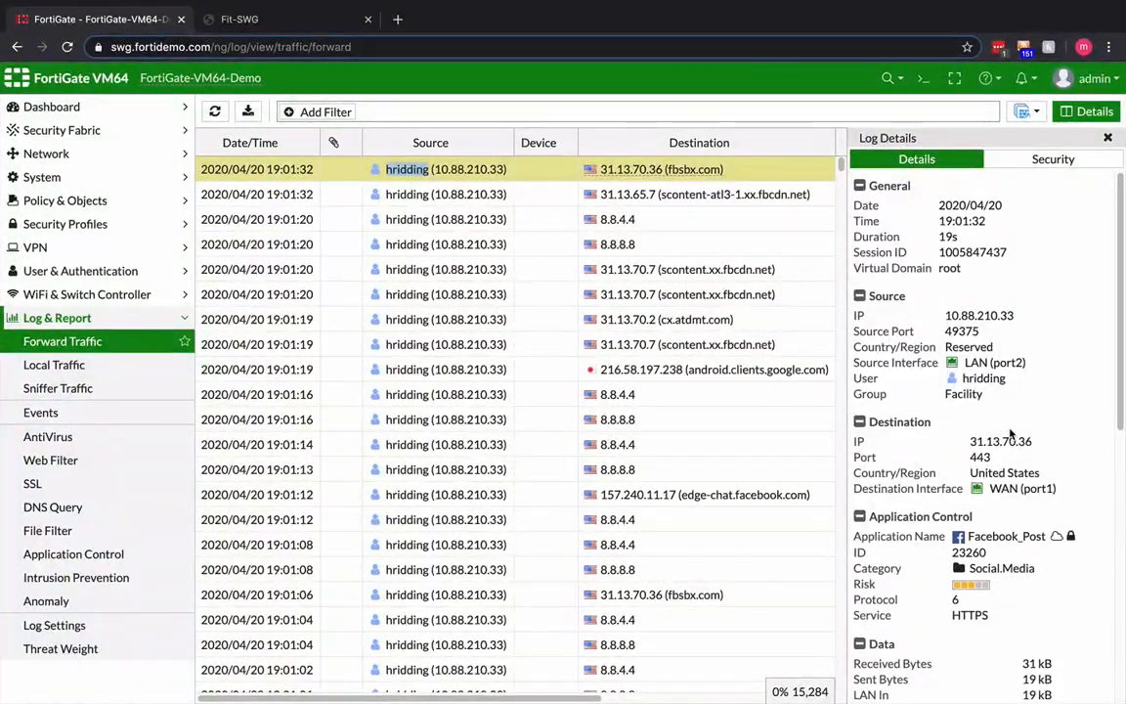
{"action": "scroll", "coordinate": [987, 470], "scroll_direction": "down", "scroll_amount": 1}
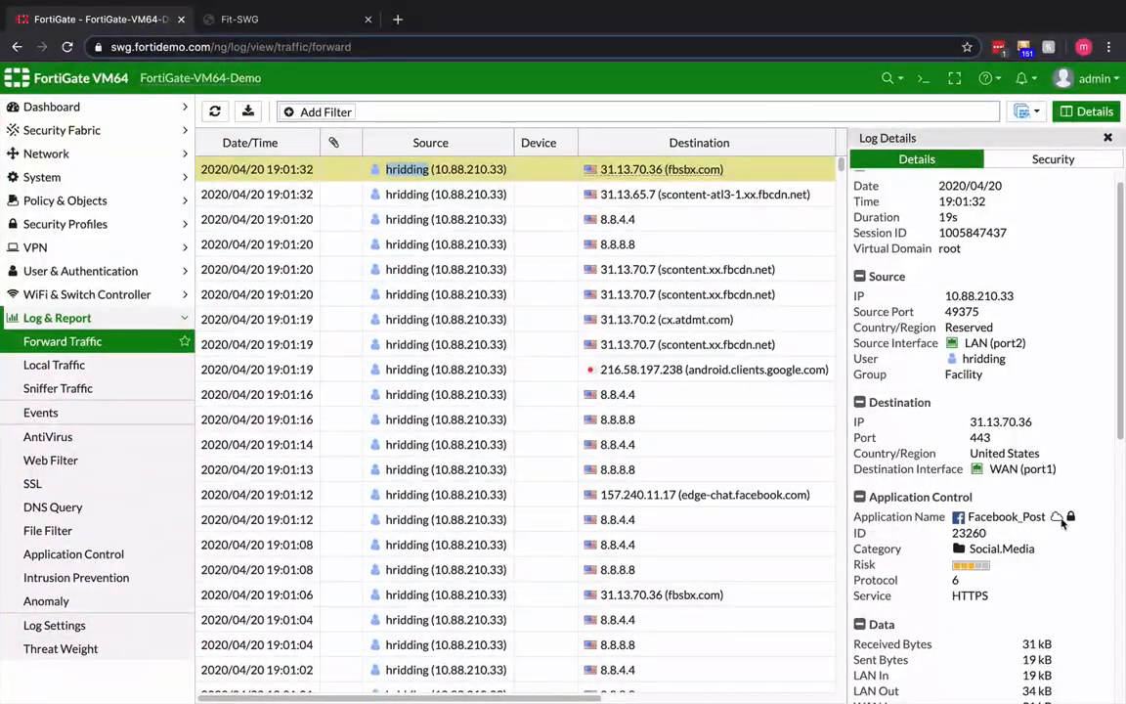
{"action": "scroll", "coordinate": [1010, 504], "scroll_direction": "down", "scroll_amount": 3}
{"action": "scroll", "coordinate": [1010, 503], "scroll_direction": "down", "scroll_amount": 3}
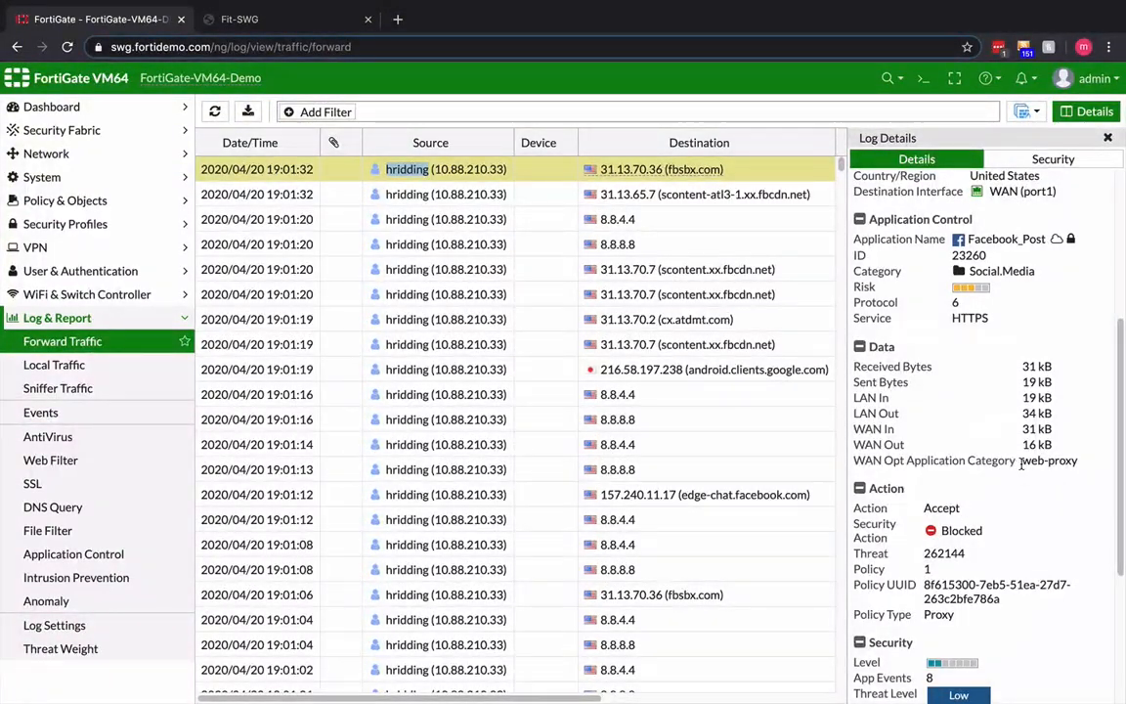
{"action": "left_click_drag", "start_coordinate": [1021, 460], "coordinate": [1078, 461]}
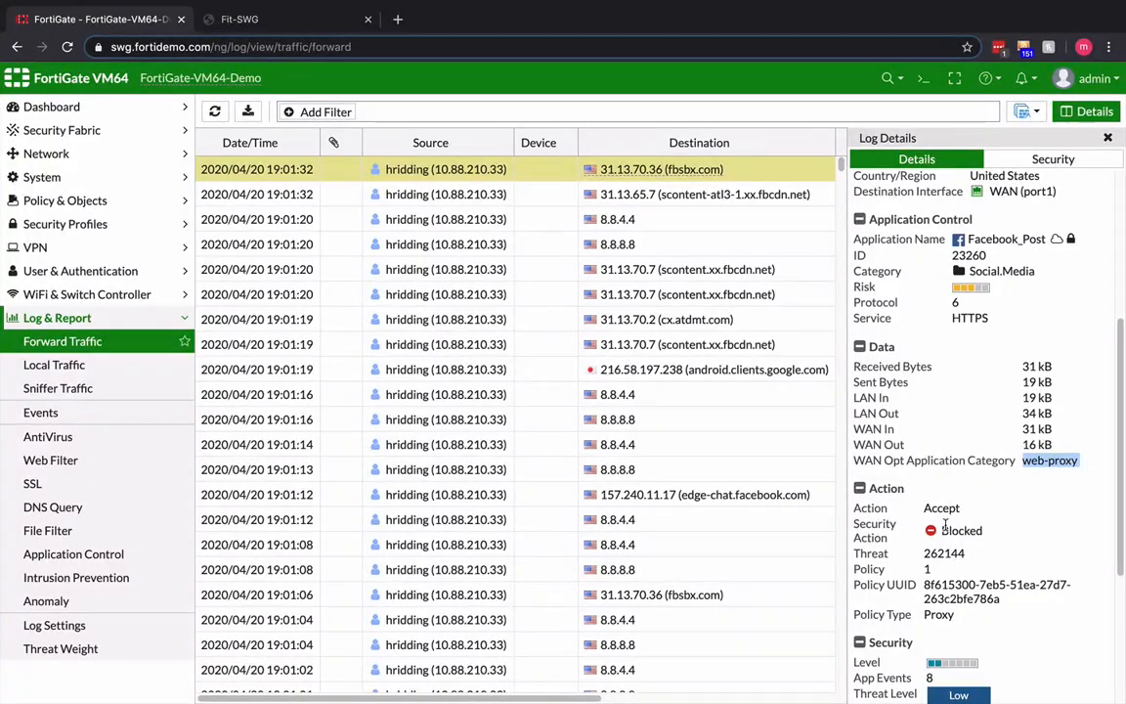
{"action": "scroll", "coordinate": [946, 528], "scroll_direction": "up", "scroll_amount": 1}
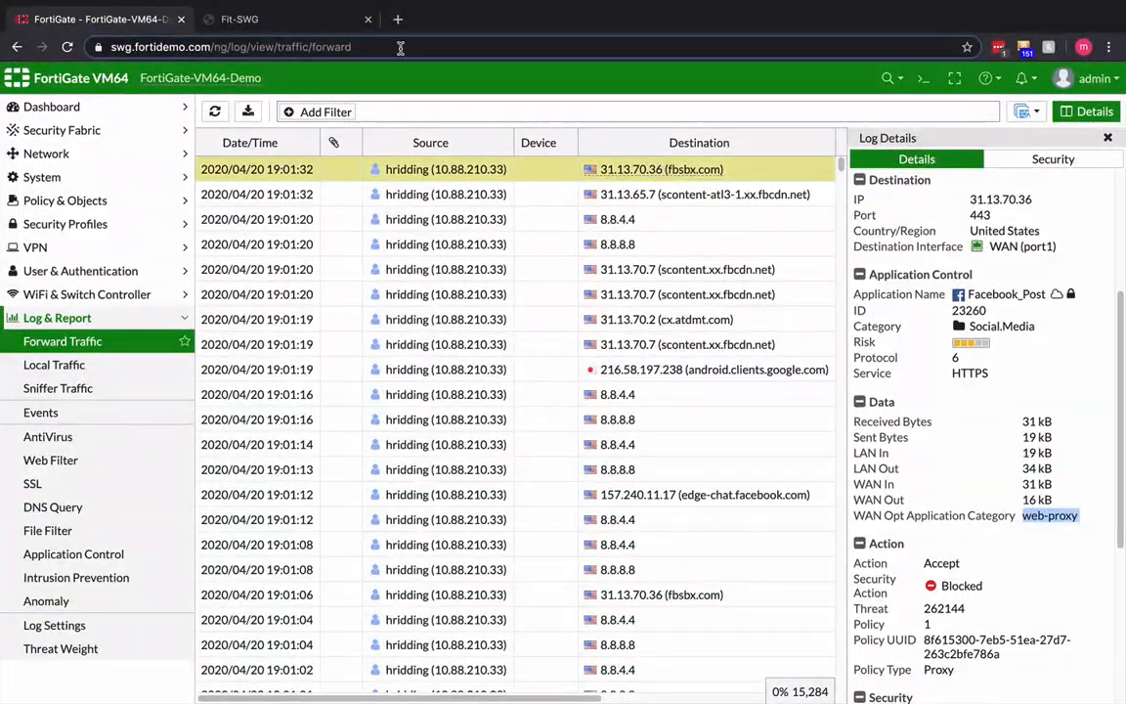
- Return to the Fit-SWG virtual machine and browse to gambling.com in a new Chrome tab
{"action": "left_click", "coordinate": [296, 25]}
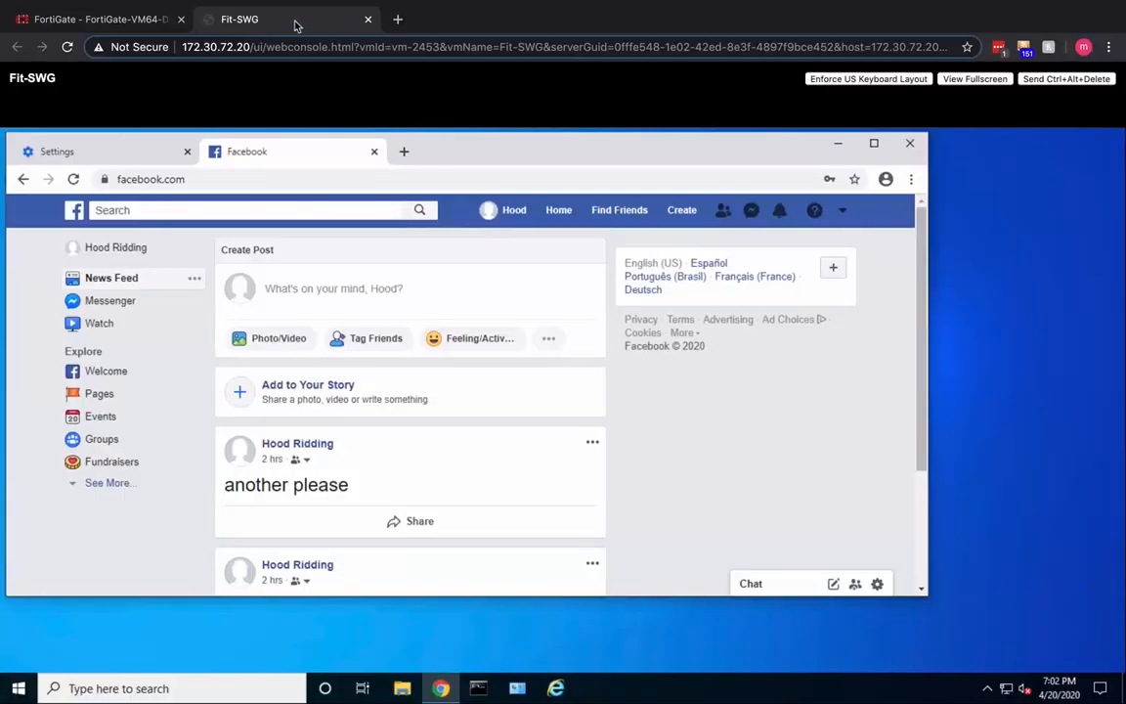
{"action": "left_click", "coordinate": [401, 151]}
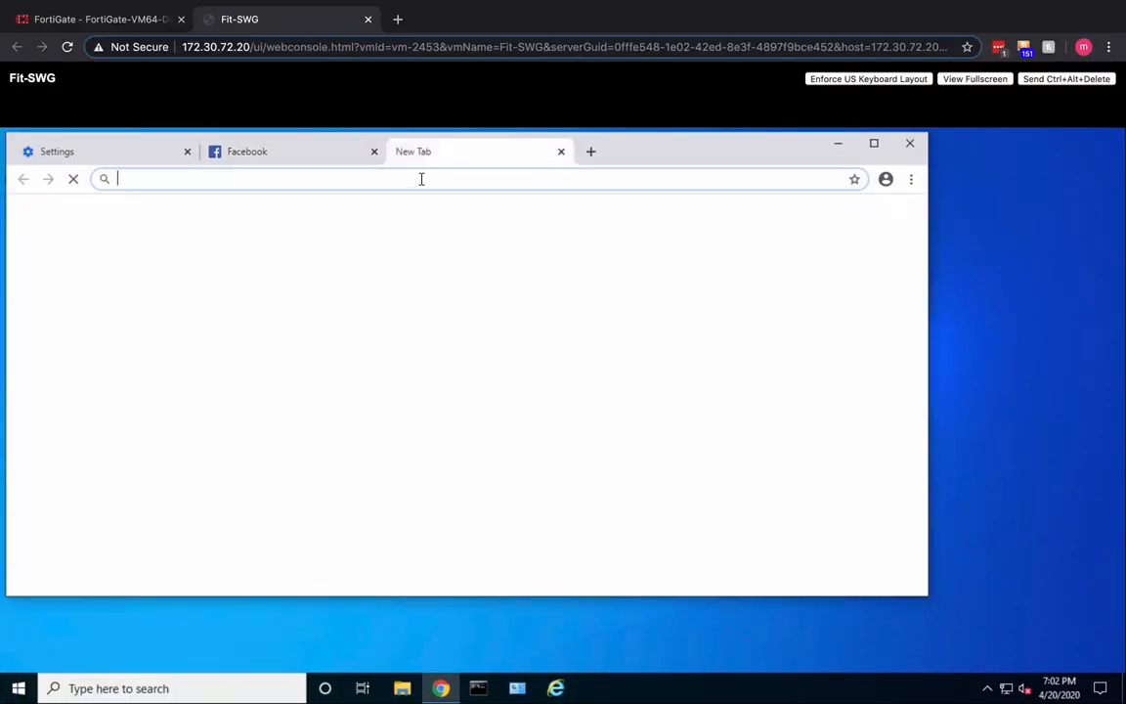
{"action": "type", "text": "ga"}
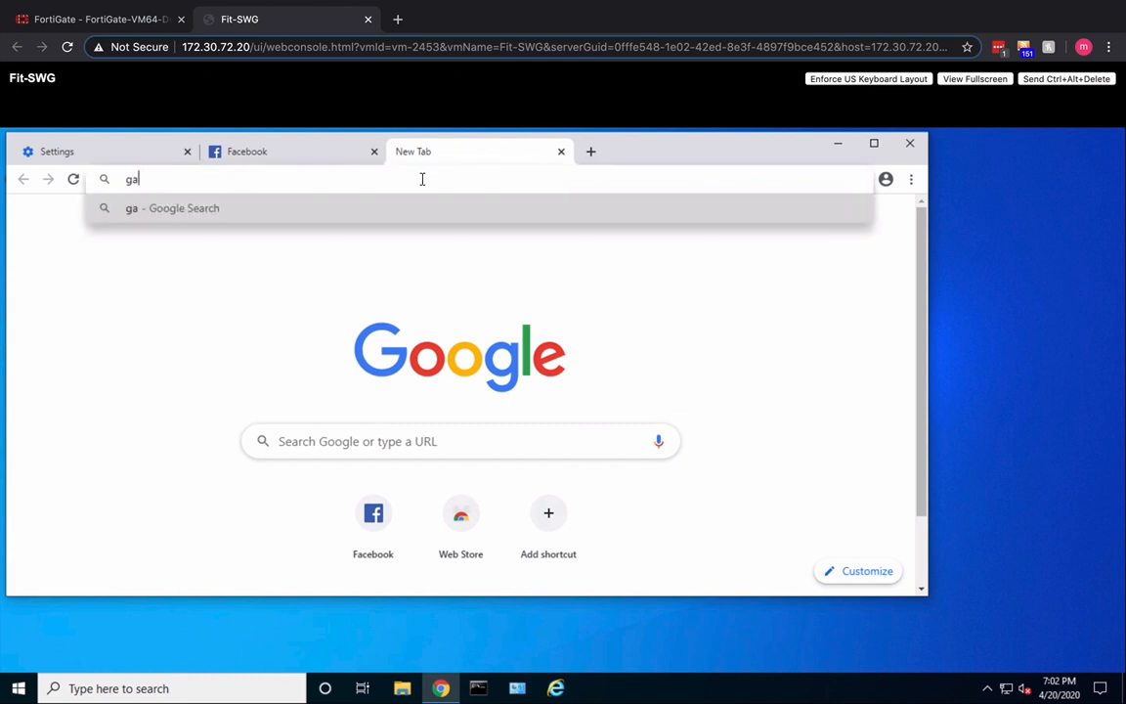
{"action": "type", "text": "mbling.com"}
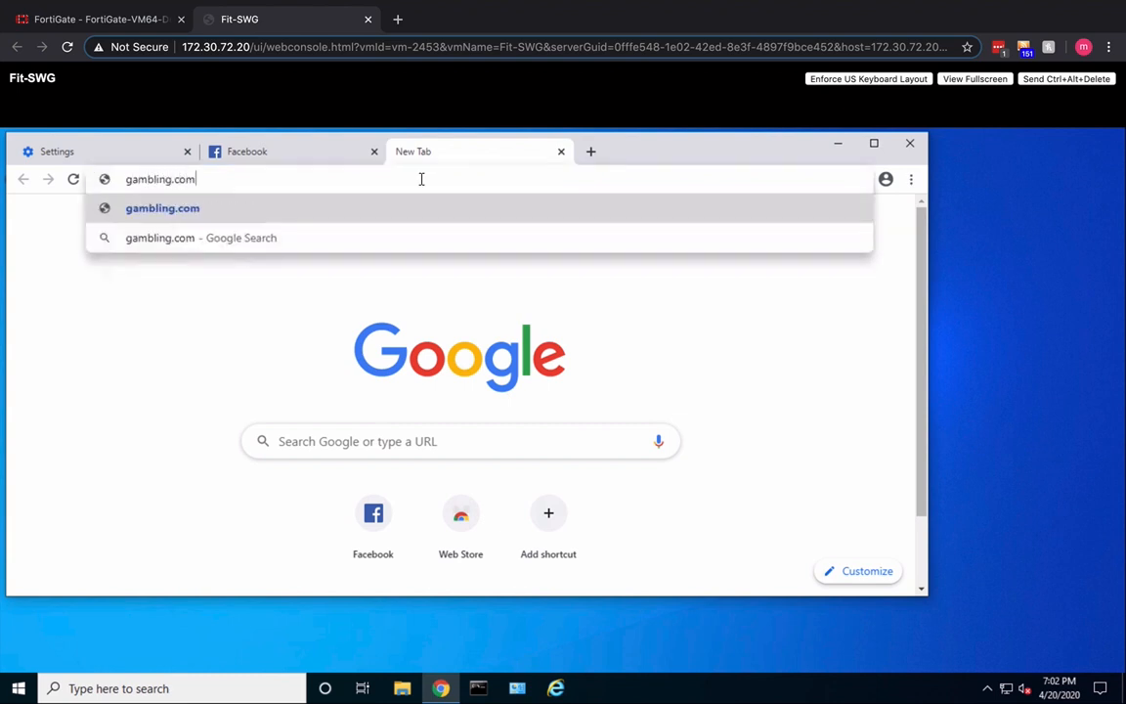
{"action": "key", "text": "Return"}
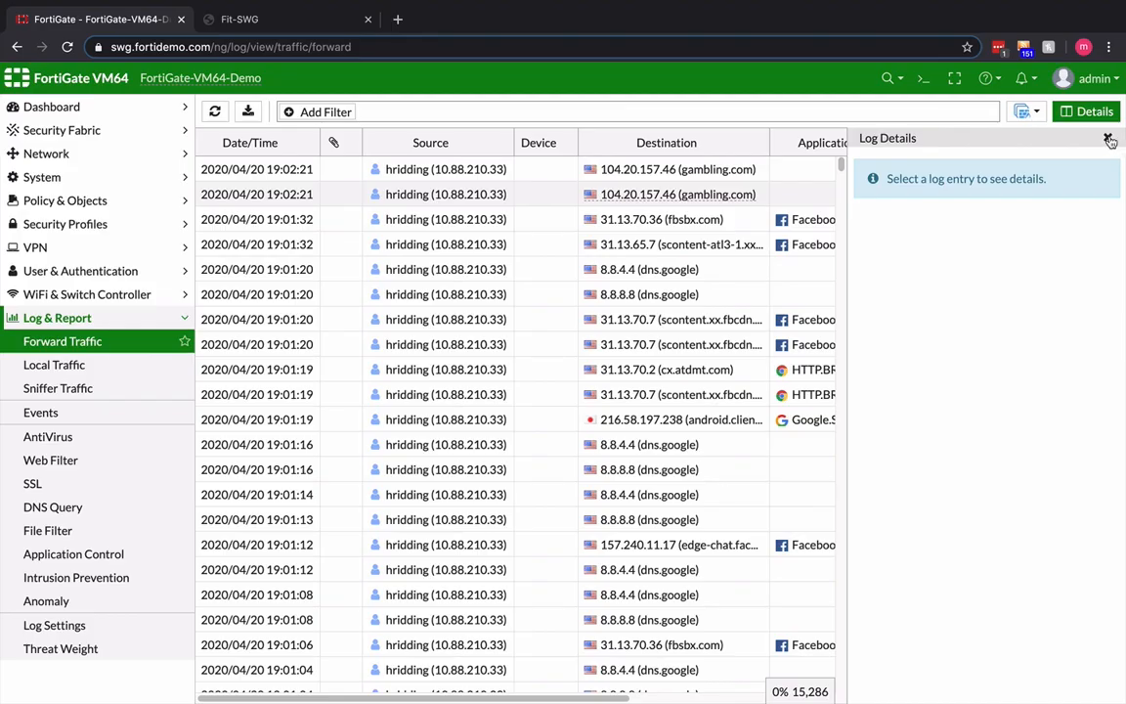
- Switch to FortiGate's Forward Traffic log and examine the newest gambling.com entry's user, WAN Opt application category and security action
{"action": "left_click", "coordinate": [1108, 139]}
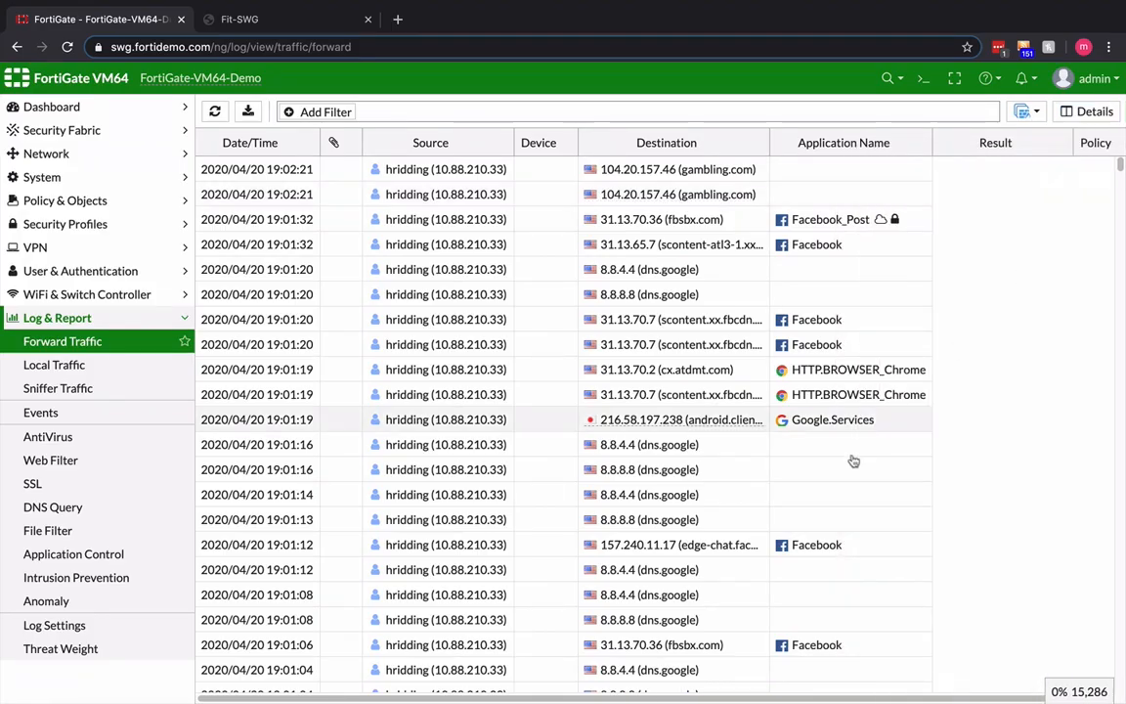
{"action": "left_click", "coordinate": [422, 171]}
{"action": "double_click", "coordinate": [422, 171]}
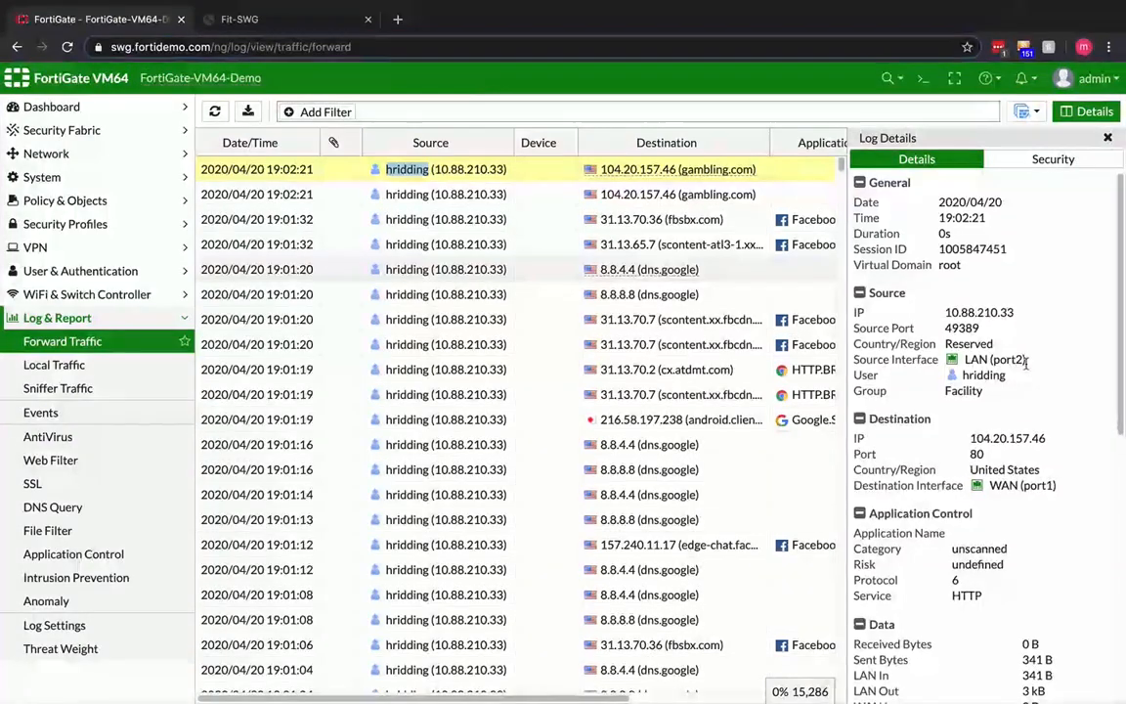
{"action": "scroll", "coordinate": [1026, 363], "scroll_direction": "down", "scroll_amount": 5}
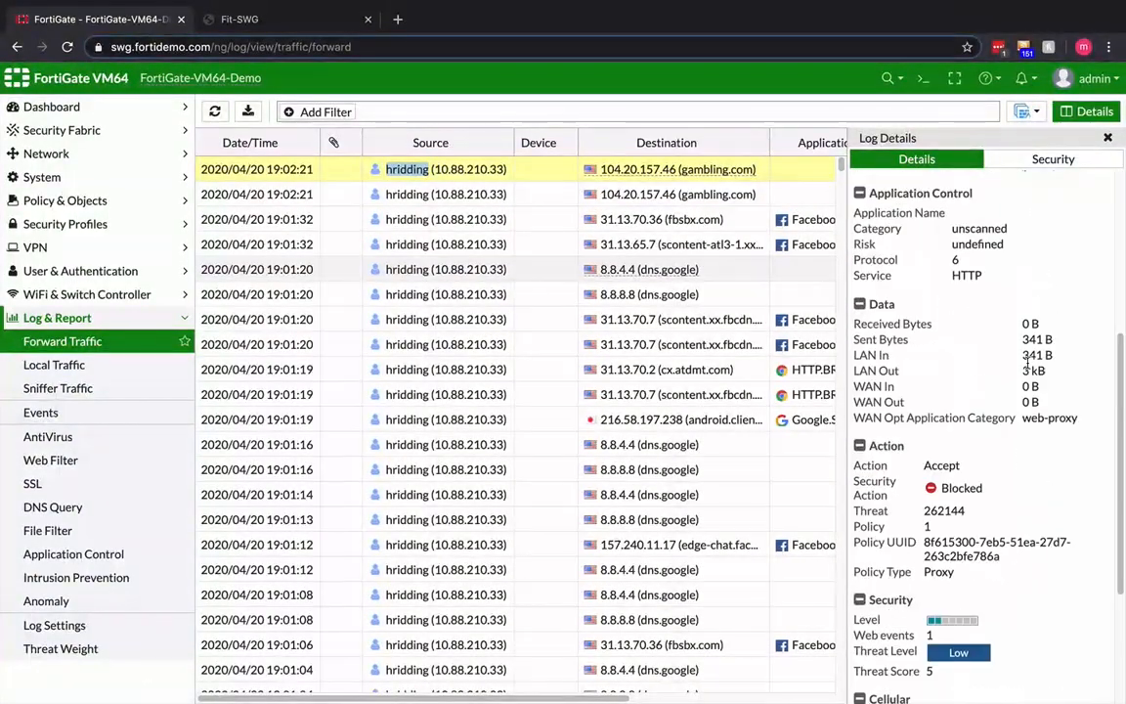
{"action": "double_click", "coordinate": [1049, 418]}
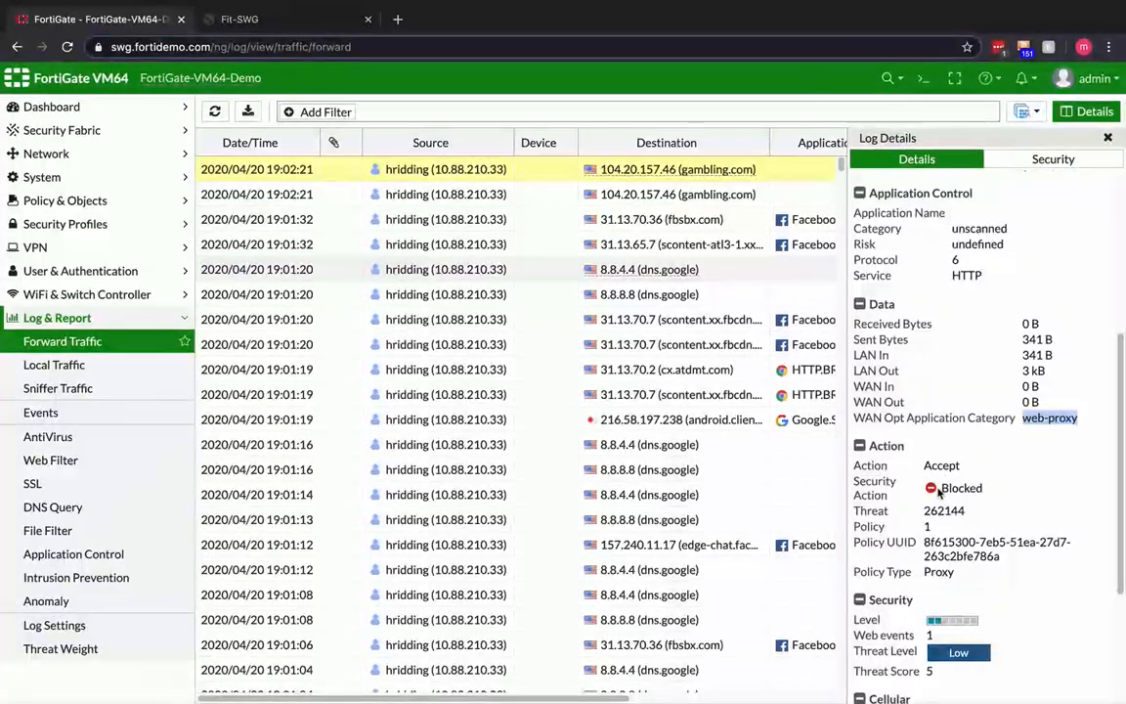
{"action": "left_click", "coordinate": [1012, 492]}
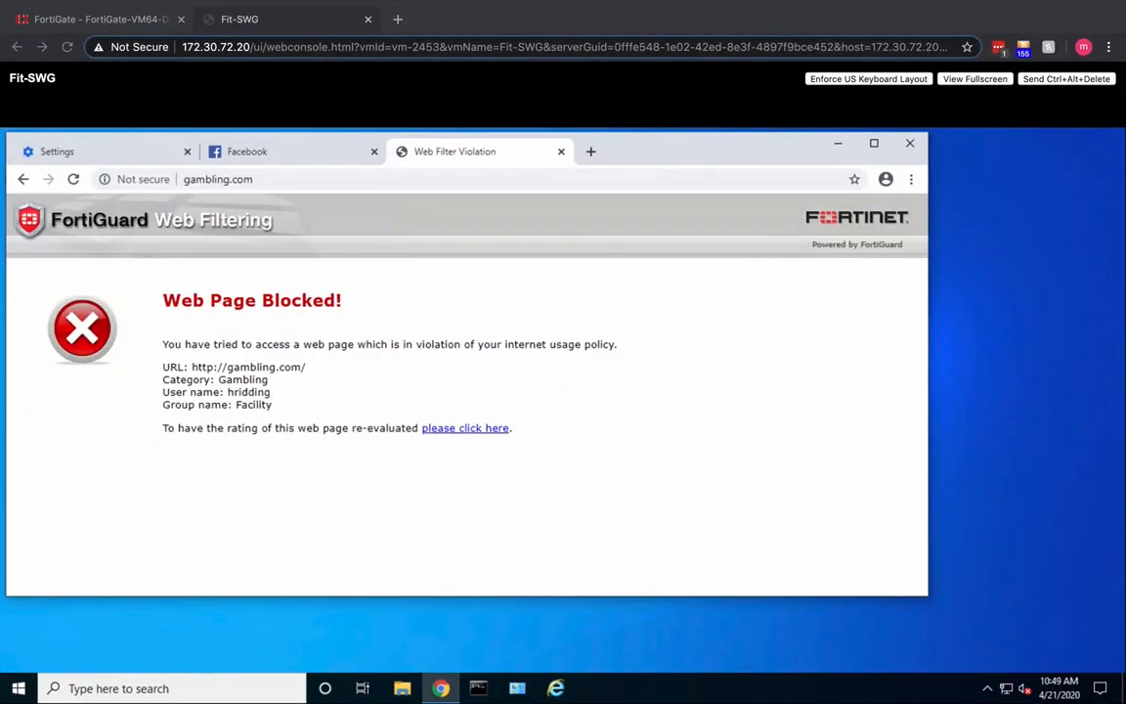
{"action": "left_click", "coordinate": [592, 153]}
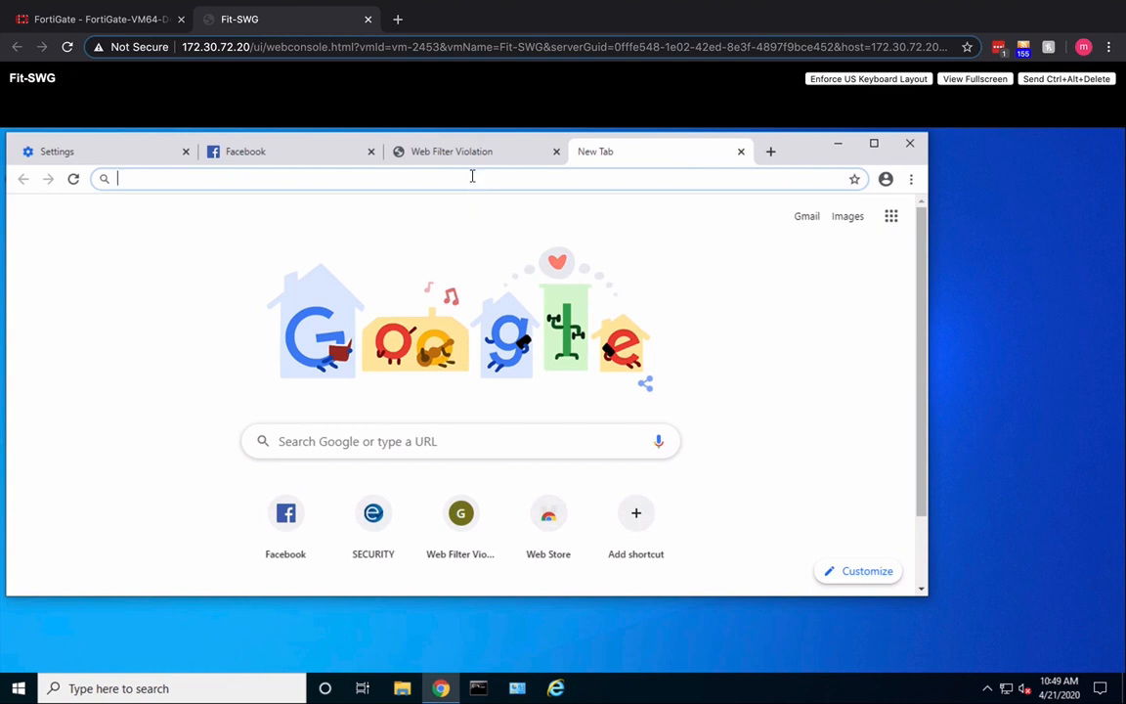
{"action": "type", "text": "www.eic"}
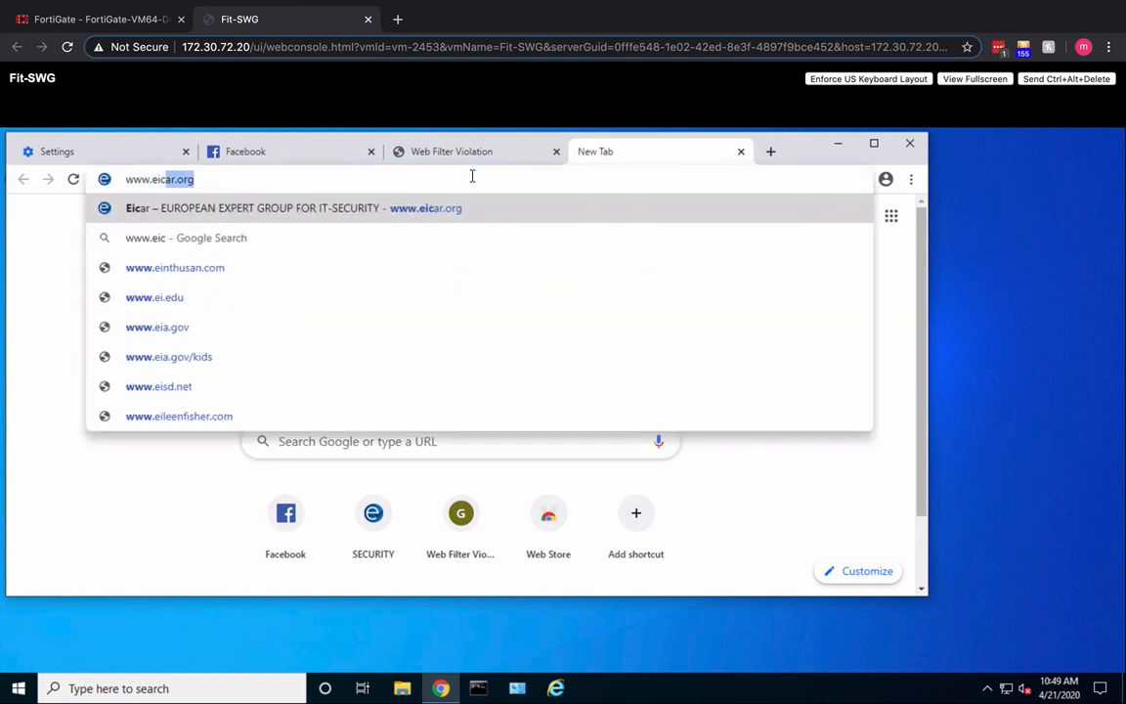
{"action": "type", "text": "ar."}
{"action": "key", "text": "Return"}
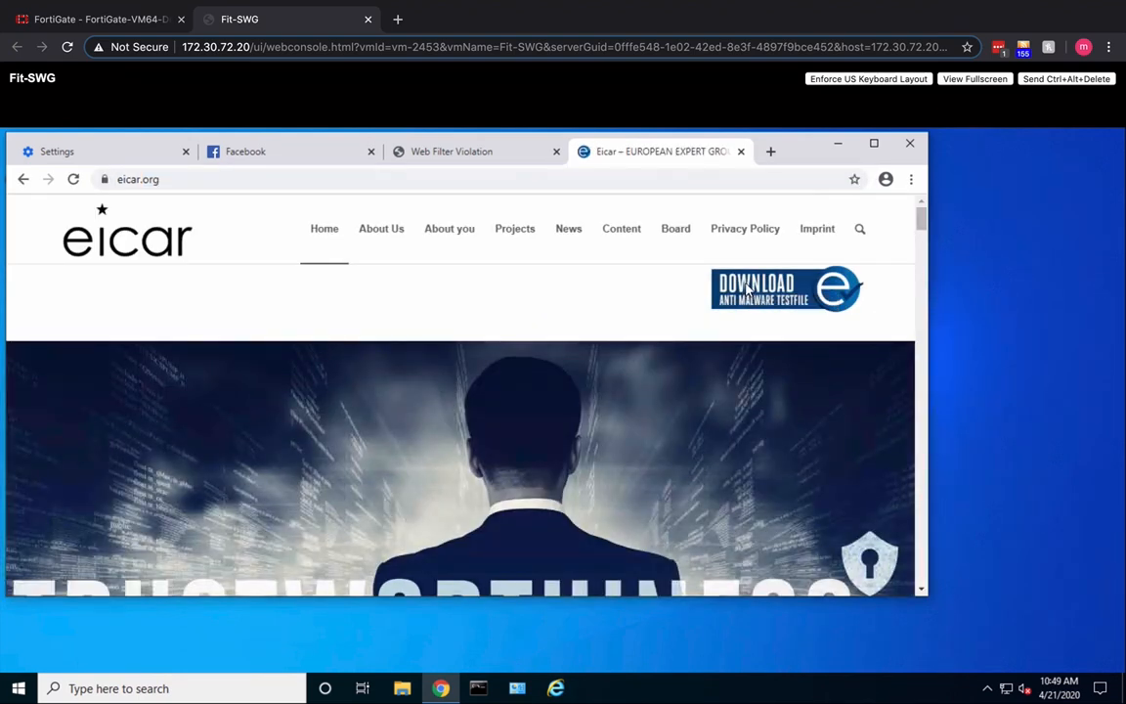
- Open the anti-malware test file download page and try to download eicar.com.txt from the SSL-enabled https area
{"action": "left_click", "coordinate": [748, 288]}
{"action": "scroll", "coordinate": [699, 430], "scroll_direction": "down", "scroll_amount": 5}
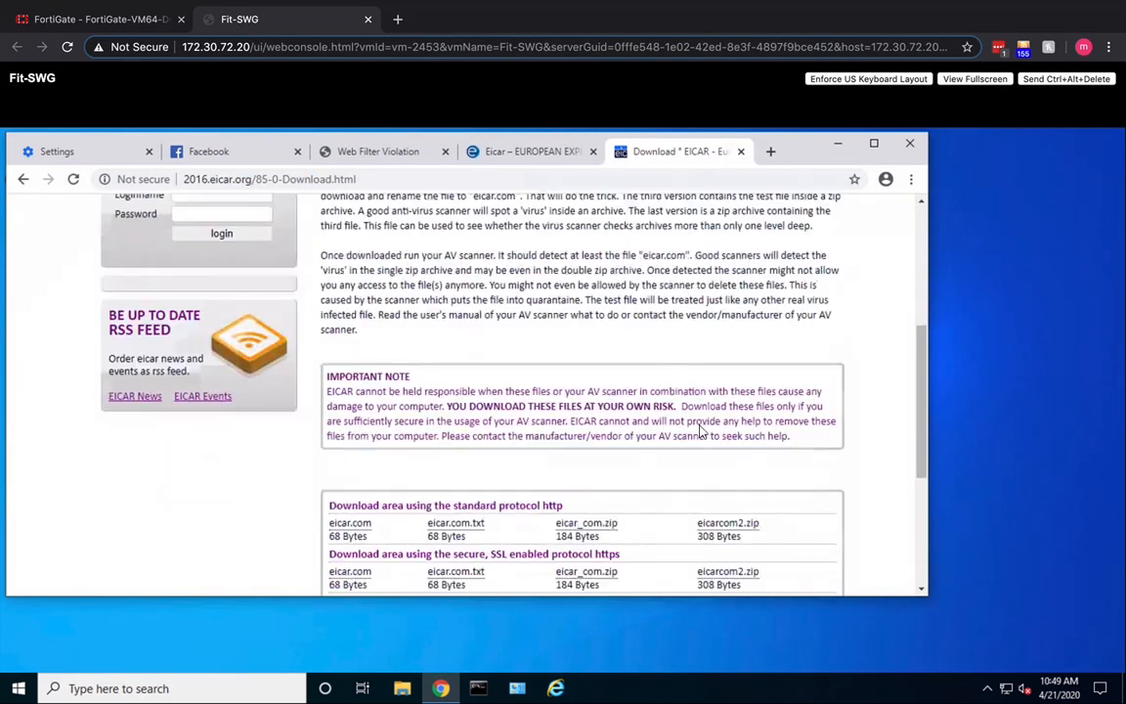
{"action": "scroll", "coordinate": [699, 430], "scroll_direction": "down", "scroll_amount": 1}
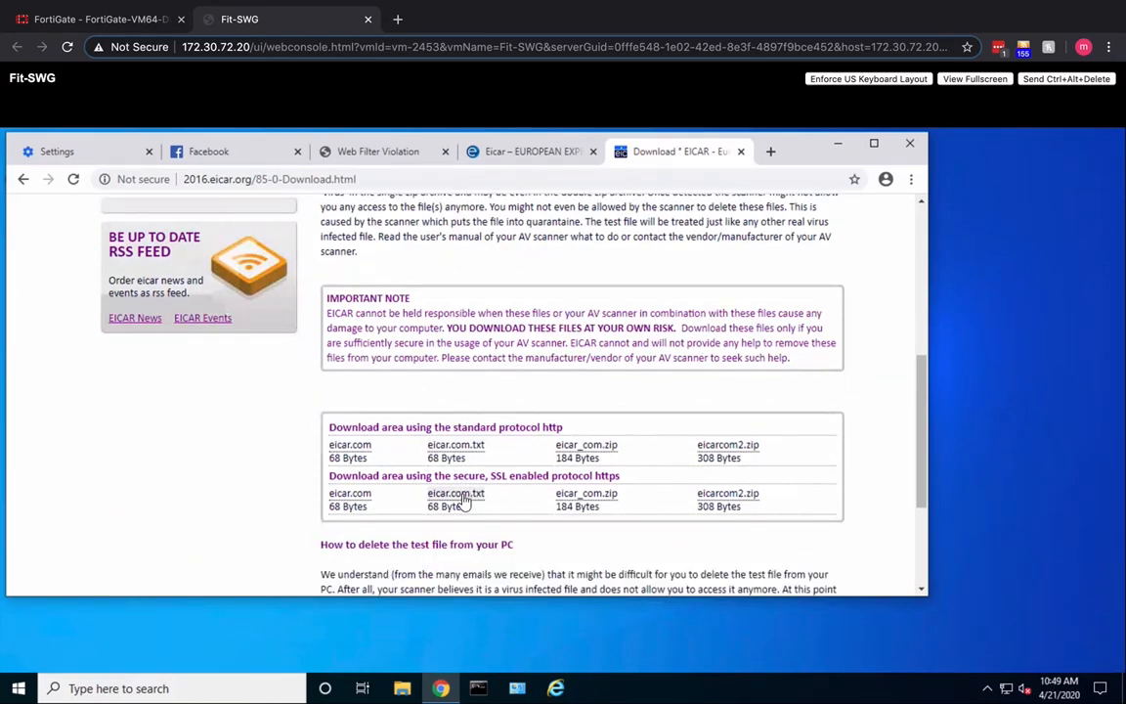
{"action": "left_click", "coordinate": [463, 497]}
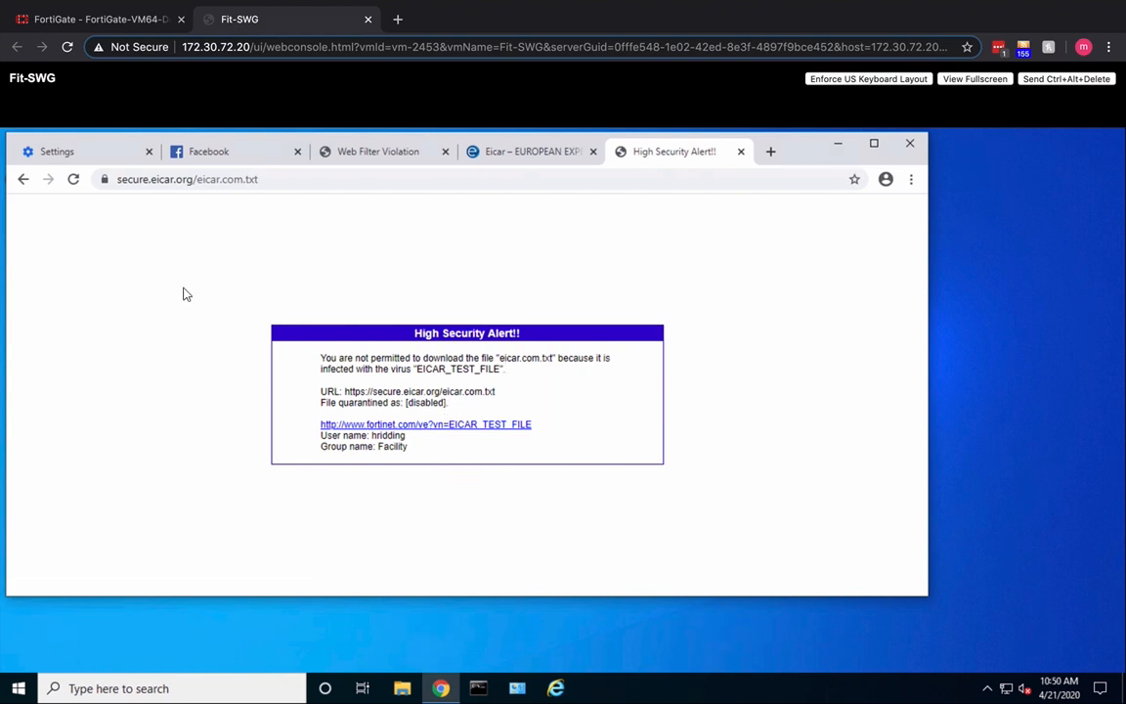
- Switch to FortiGate's AntiVirus log and refresh it to check for the eicar.com.txt download attempt
{"action": "left_click", "coordinate": [95, 21]}
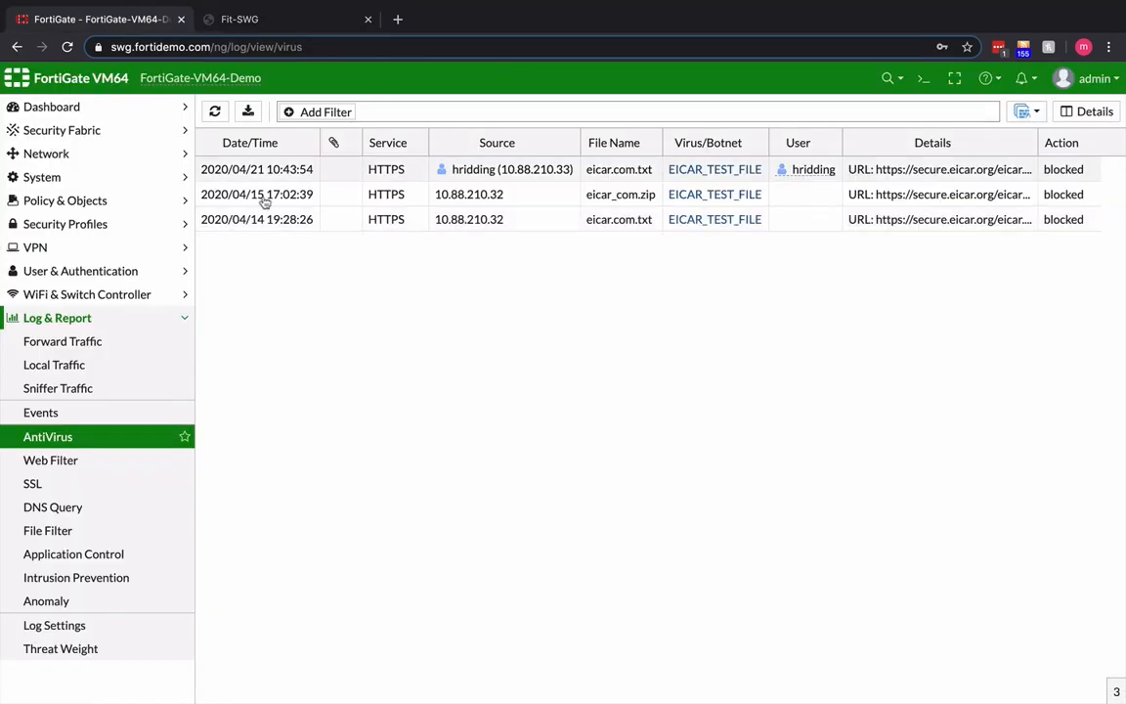
{"action": "left_click", "coordinate": [215, 113]}
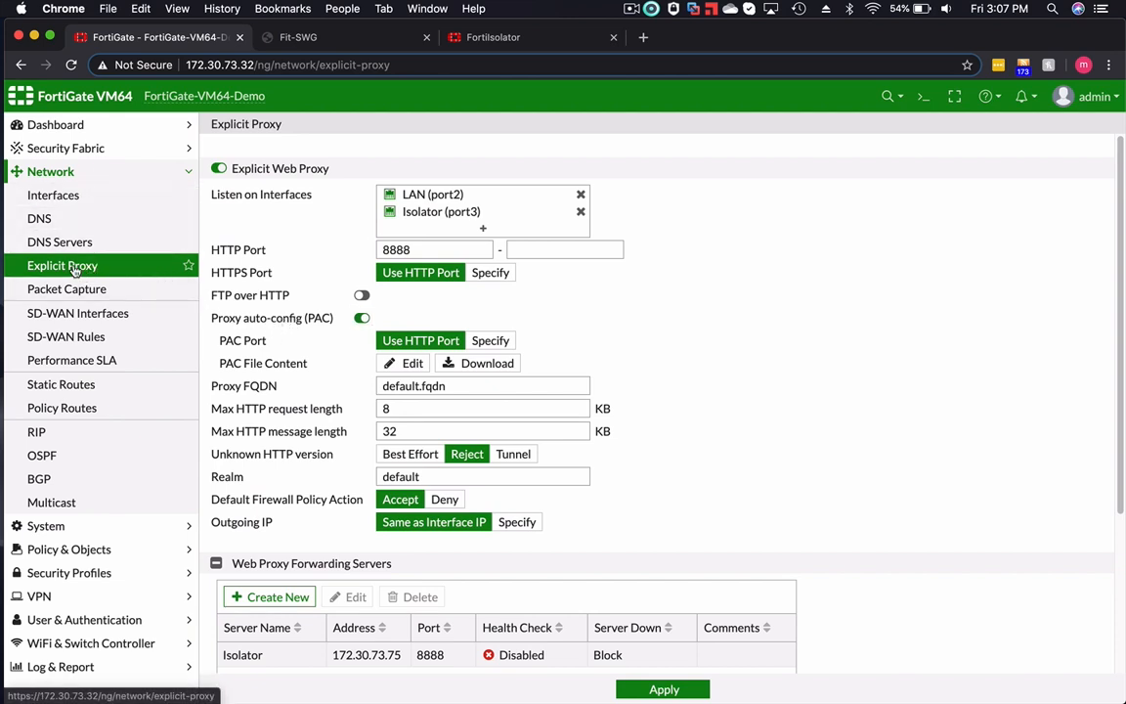
- Enable proxy auto-config (PAC) for the explicit web proxy, then review the PAC file content and apply it
{"action": "left_click", "coordinate": [362, 319]}
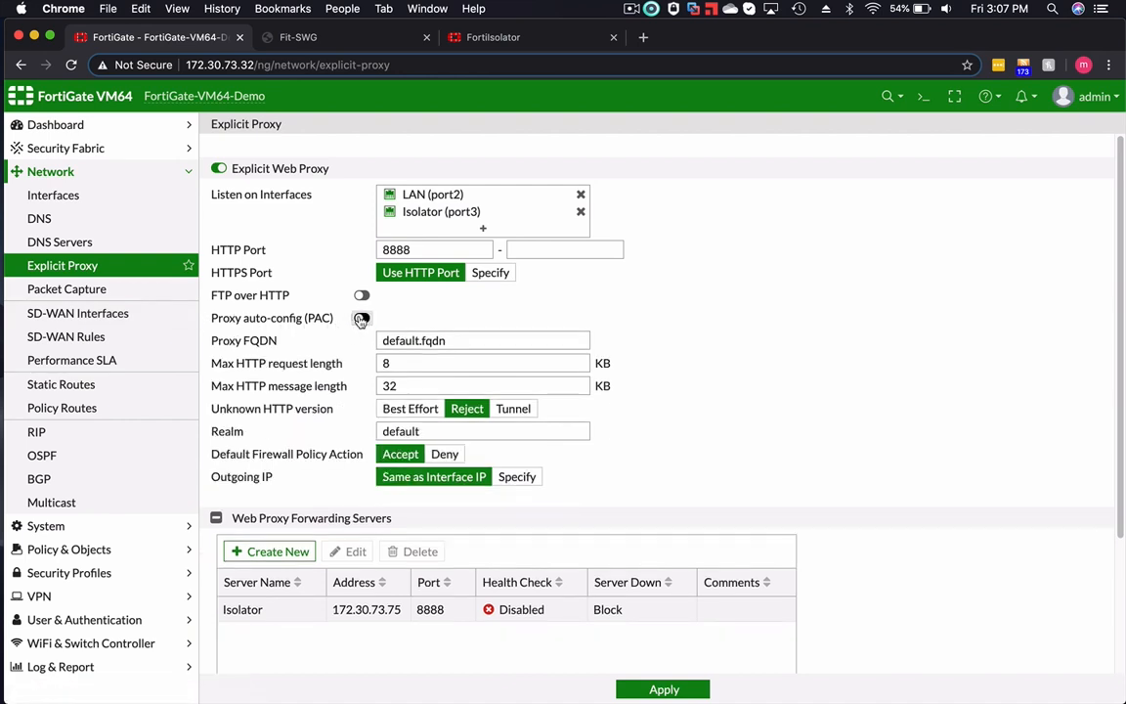
{"action": "left_click", "coordinate": [362, 319]}
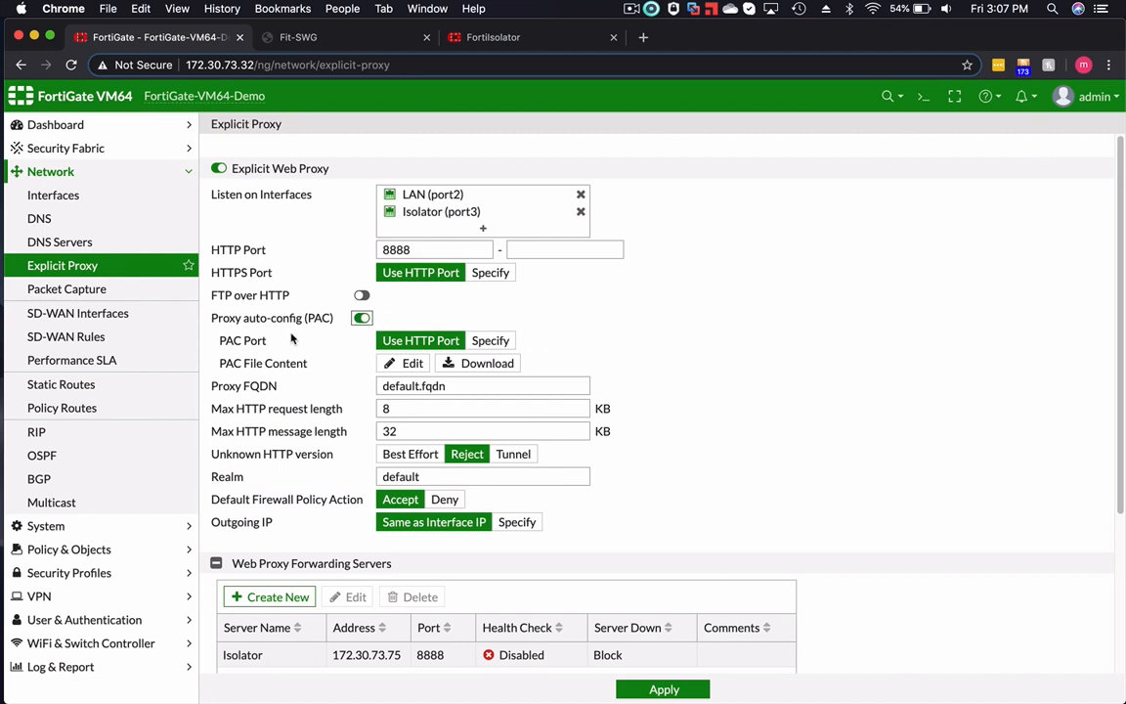
{"action": "left_click", "coordinate": [413, 364]}
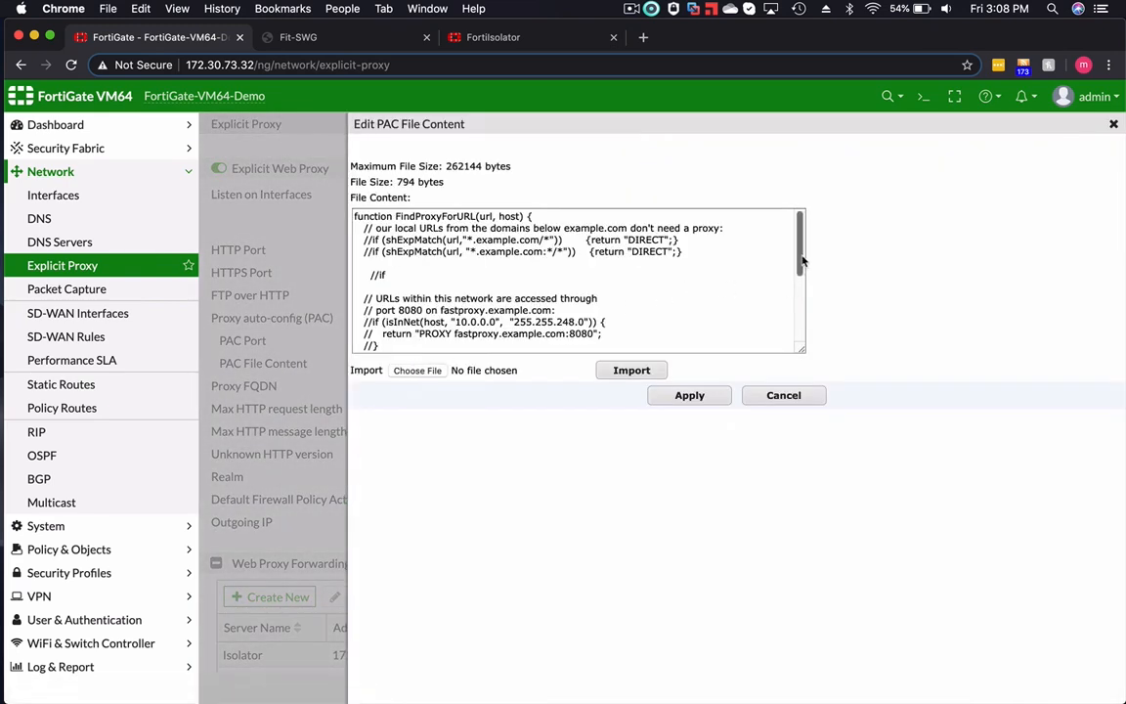
{"action": "left_click_drag", "start_coordinate": [802, 258], "coordinate": [801, 309]}
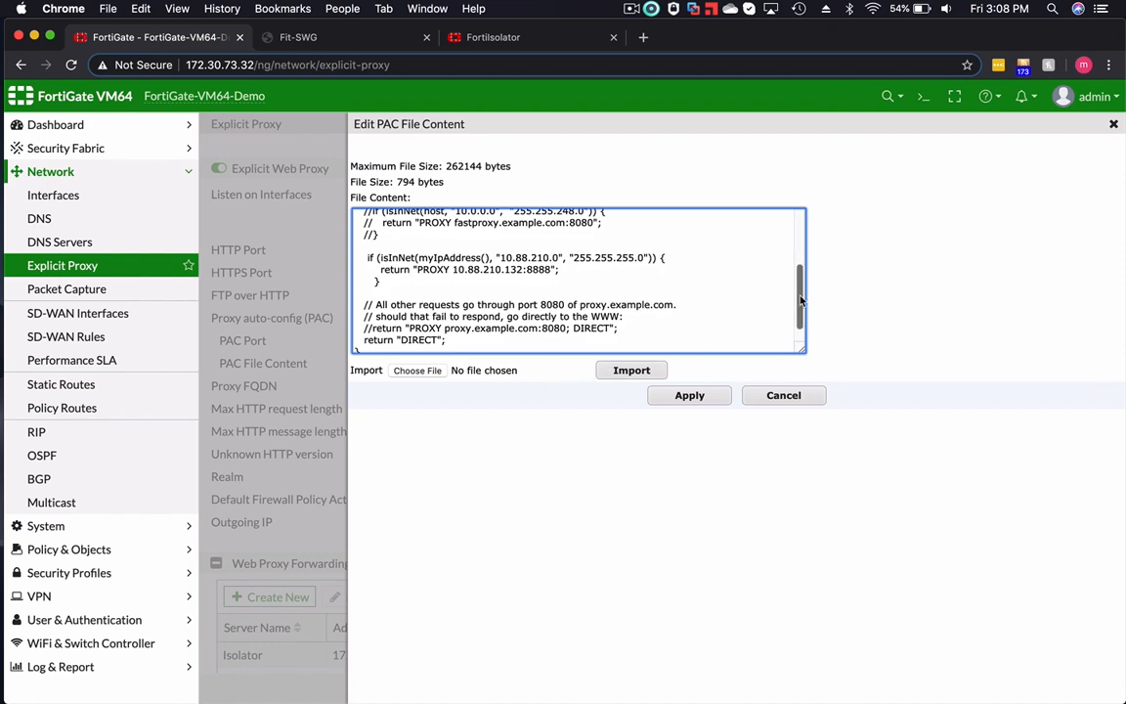
{"action": "left_click_drag", "start_coordinate": [802, 300], "coordinate": [799, 297]}
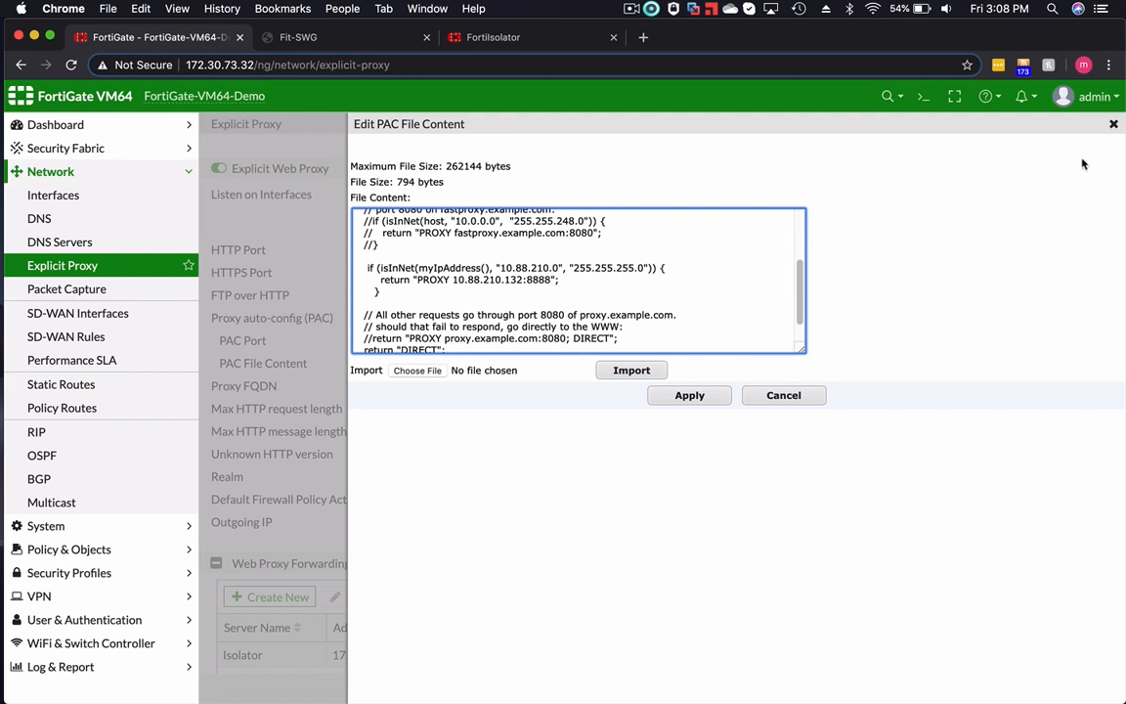
{"action": "left_click", "coordinate": [714, 396]}
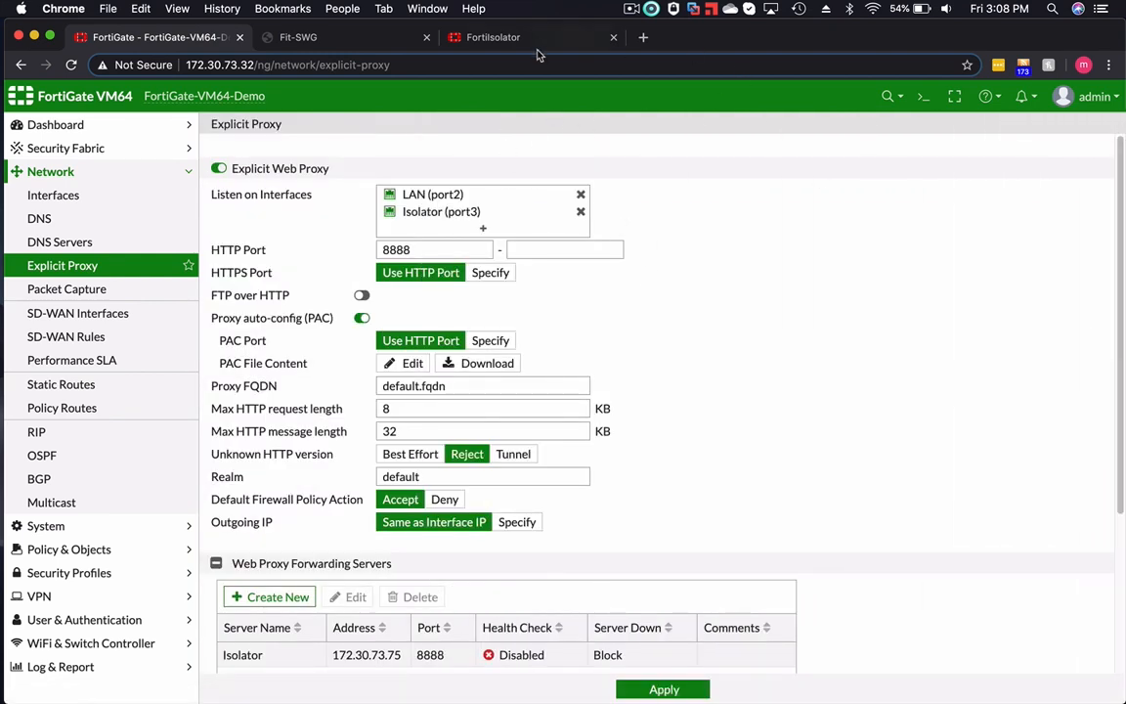
- On the Fit-SWG virtual machine, open the computer's proxy settings from Chrome and check the setup script address
{"action": "left_click", "coordinate": [348, 43]}
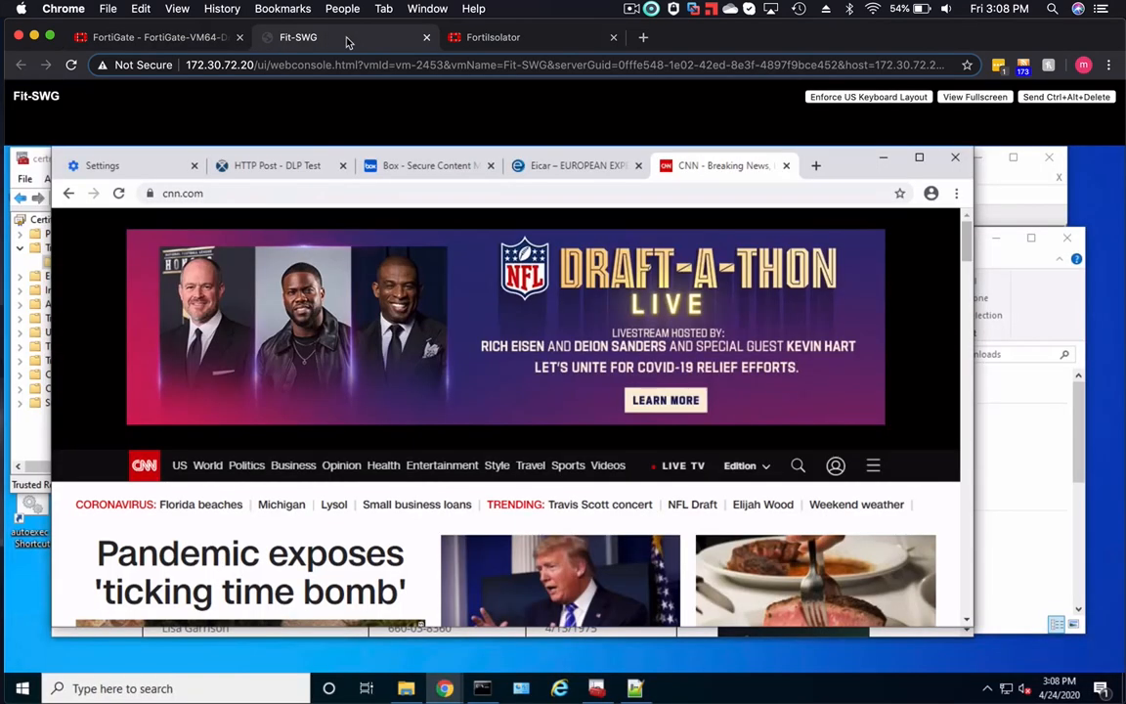
{"action": "left_click", "coordinate": [104, 166]}
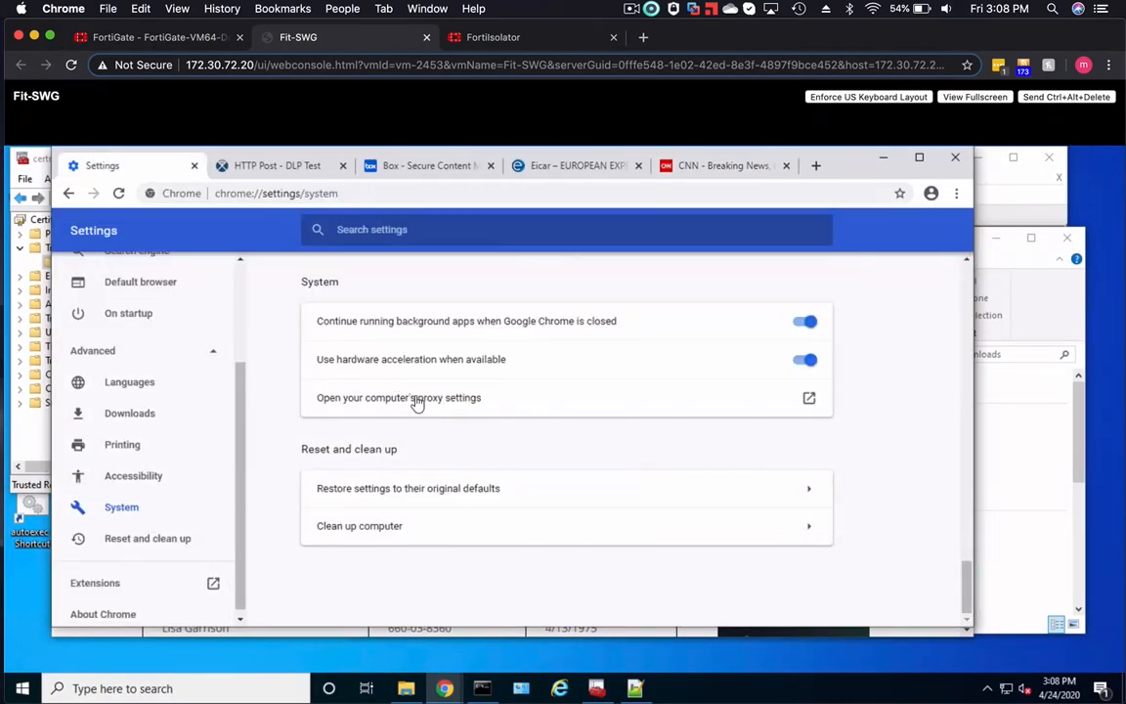
{"action": "left_click", "coordinate": [419, 400]}
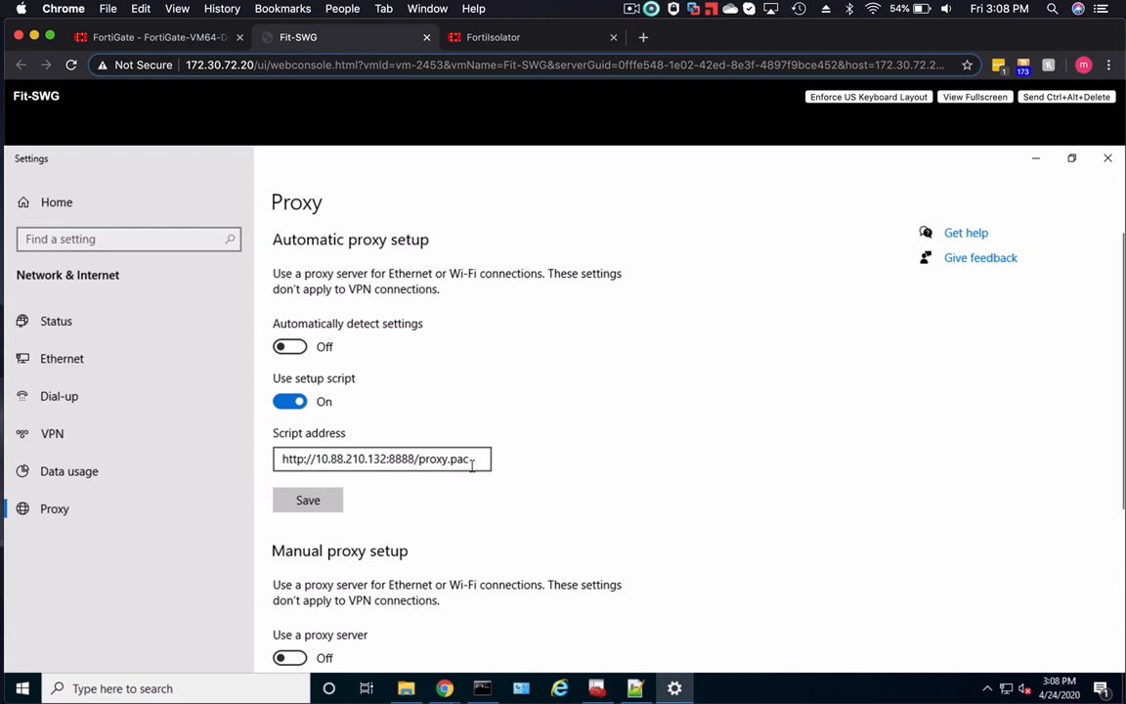
{"action": "left_click", "coordinate": [1099, 156]}
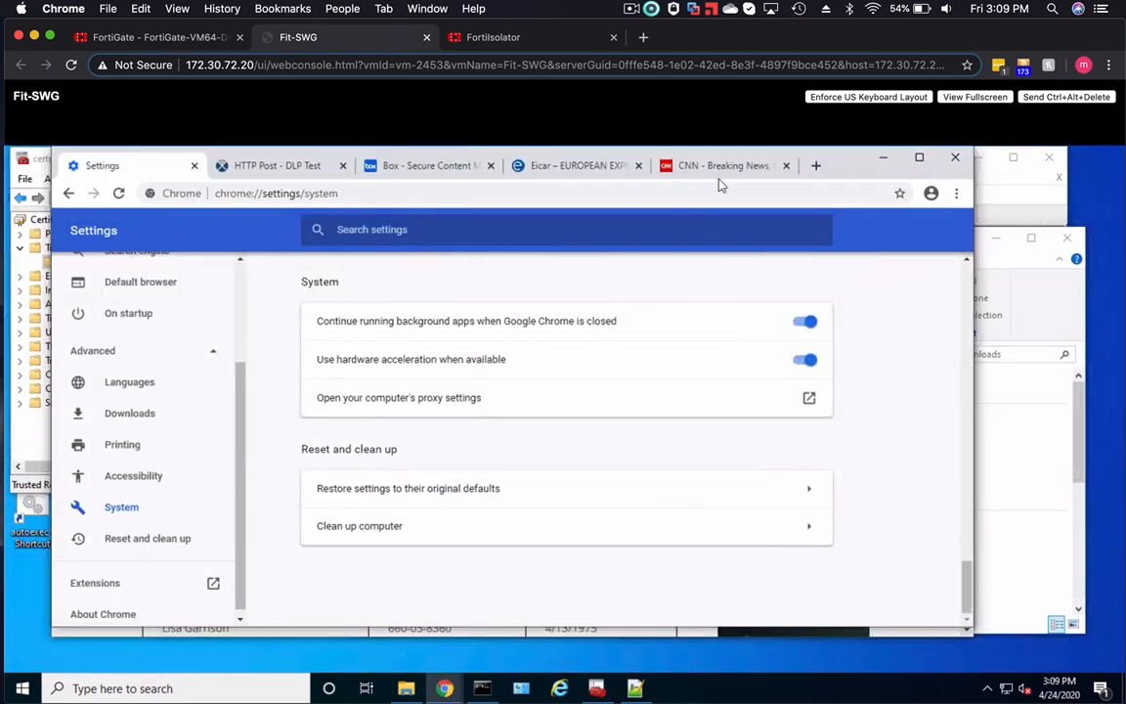
- Browse to gambling.com in the Chrome tab showing CNN to test the web filter
{"action": "left_click", "coordinate": [672, 170]}
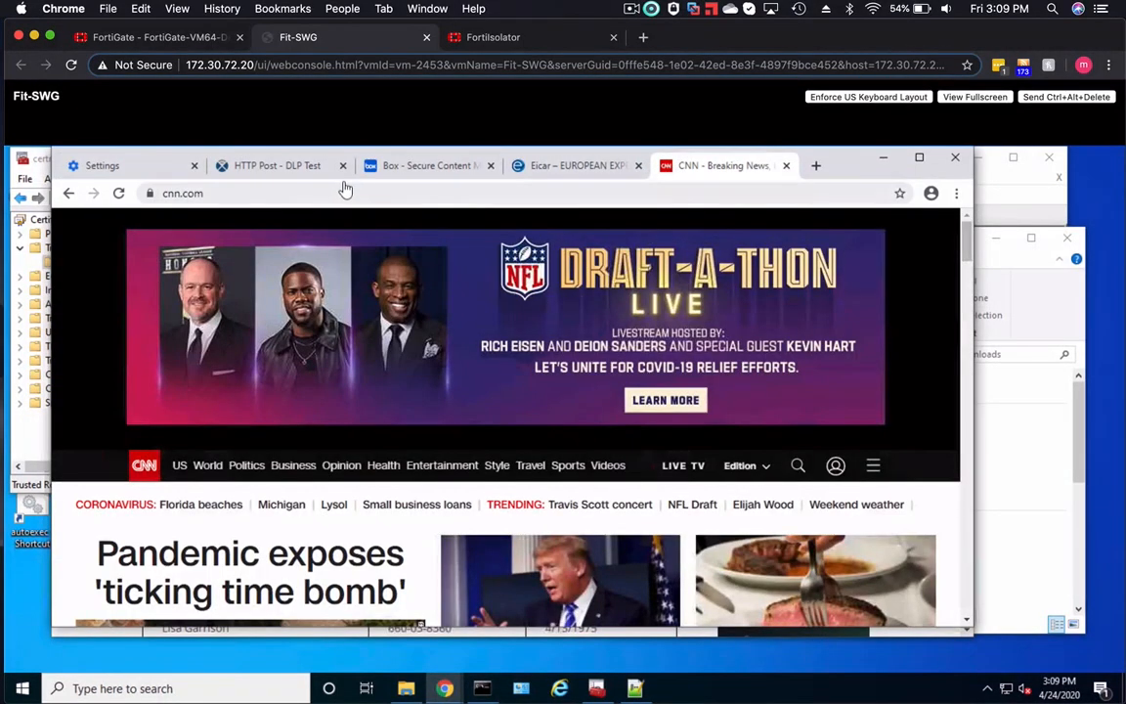
{"action": "left_click", "coordinate": [224, 193]}
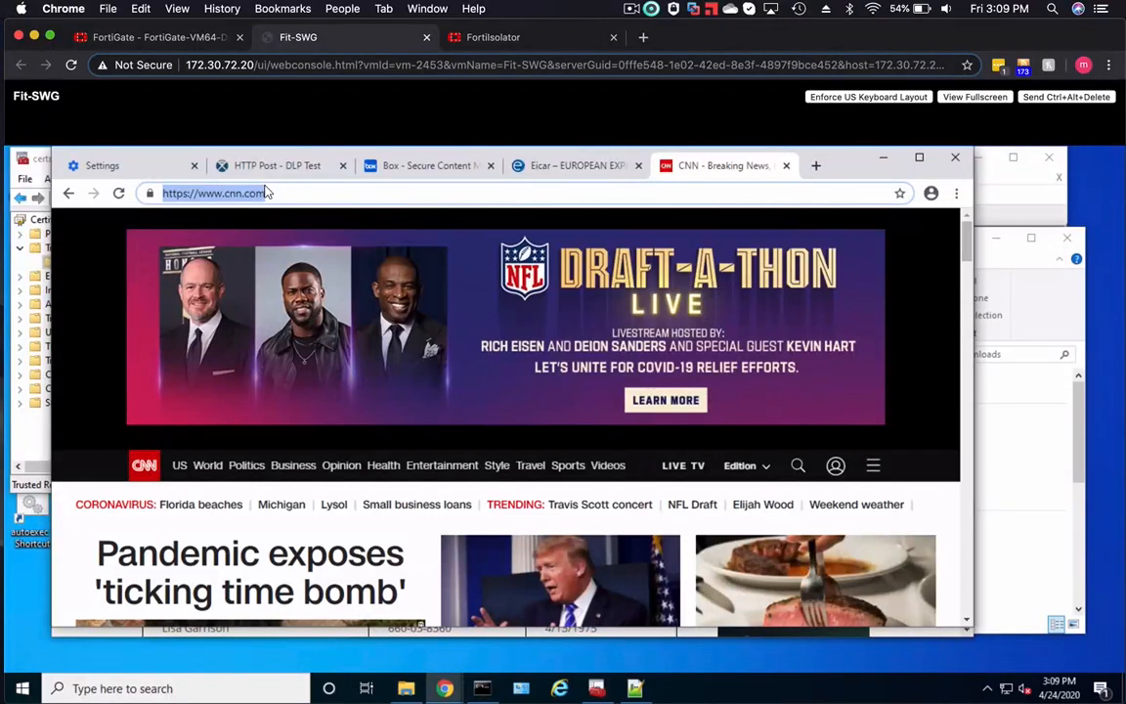
{"action": "type", "text": "gamblin"}
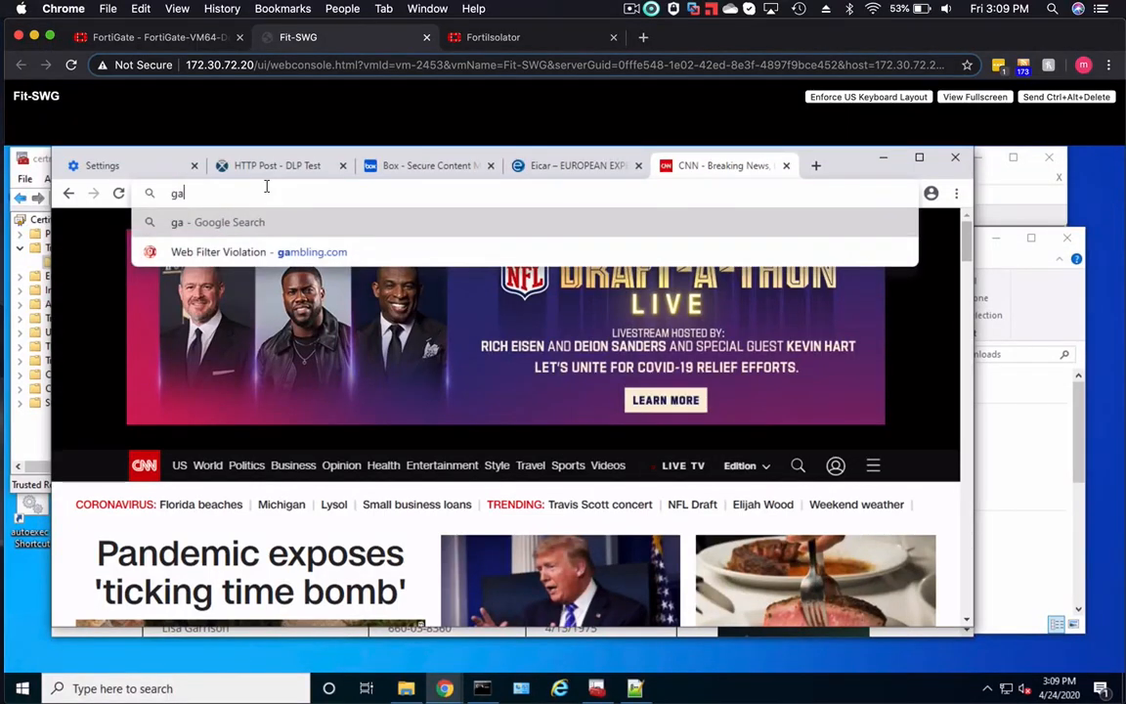
{"action": "type", "text": "g.c"}
{"action": "key", "text": "Return"}
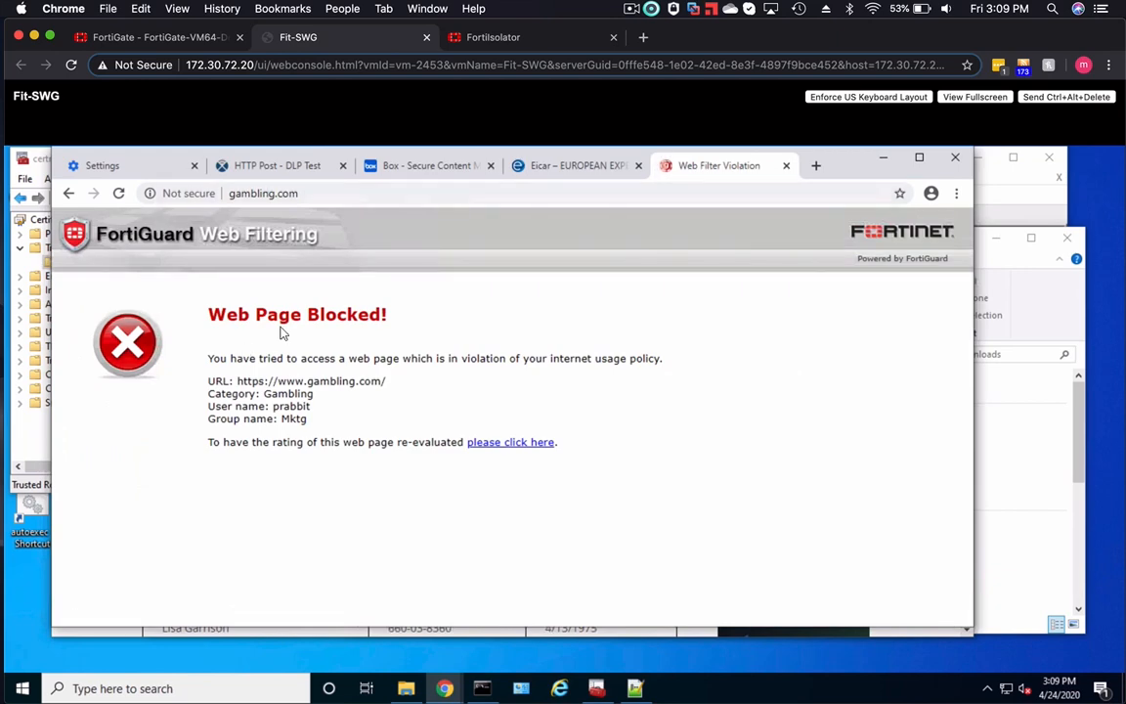
- Close the developer tools on the eicar.org page, then open the anti-malware test file page and try to download a test file
{"action": "left_click", "coordinate": [573, 166]}
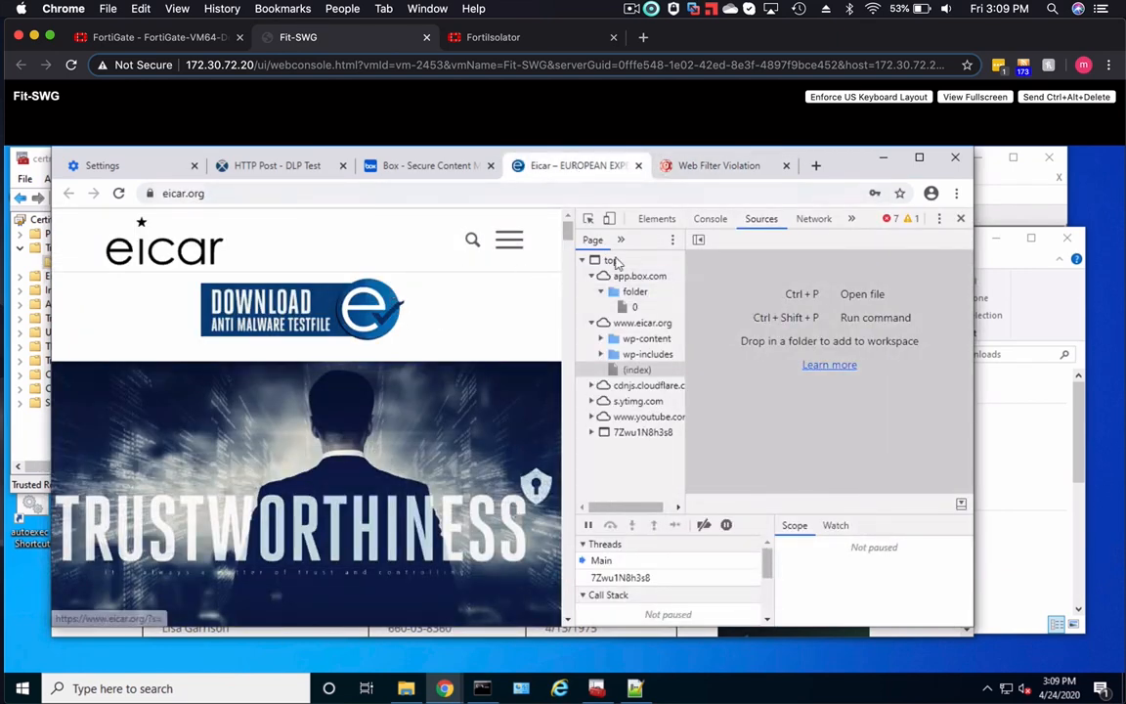
{"action": "left_click", "coordinate": [960, 218]}
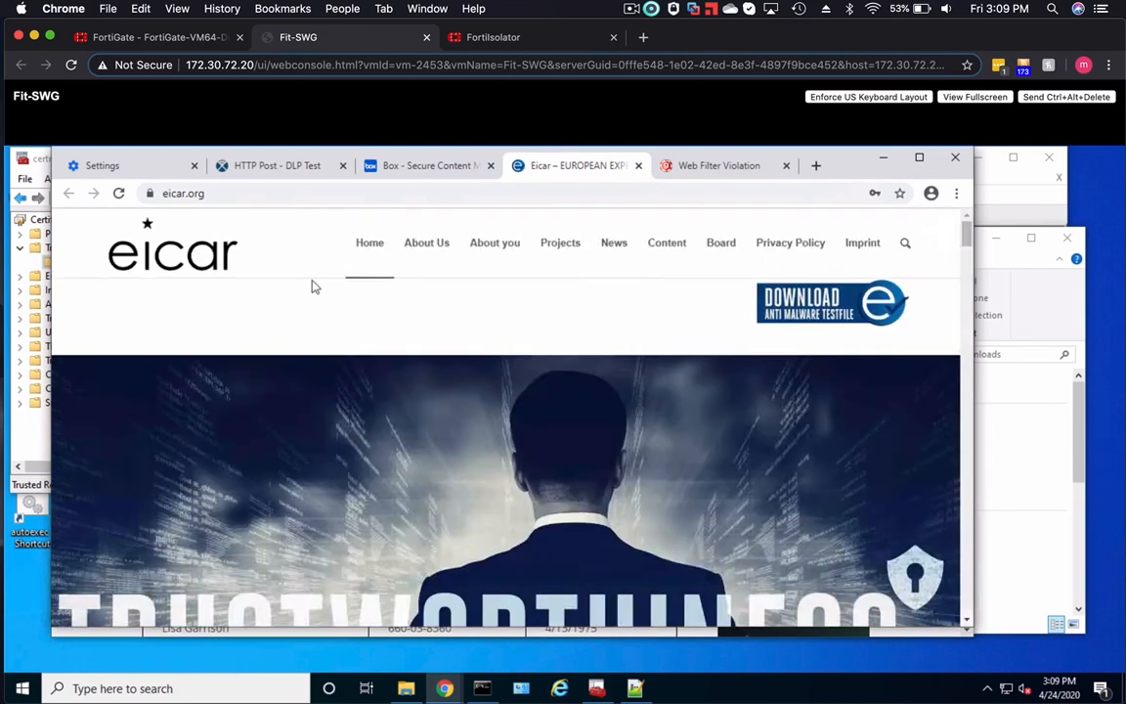
{"action": "left_click", "coordinate": [788, 303]}
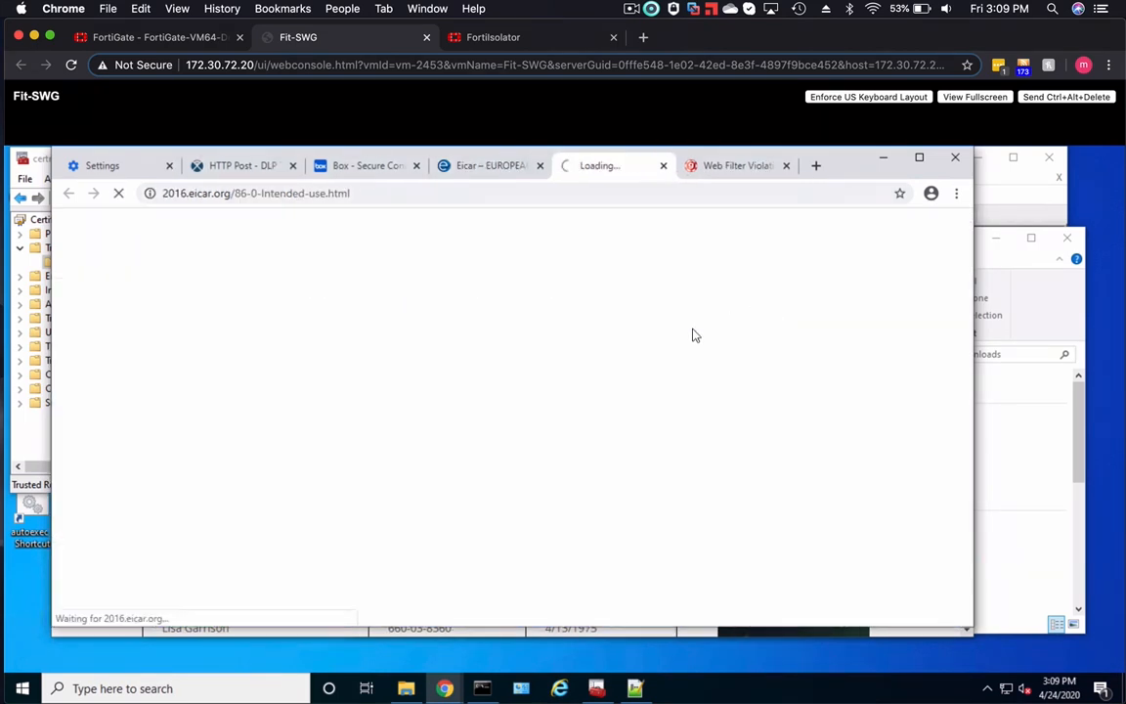
{"action": "scroll", "coordinate": [489, 440], "scroll_direction": "down", "scroll_amount": 5}
{"action": "left_click", "coordinate": [499, 539]}
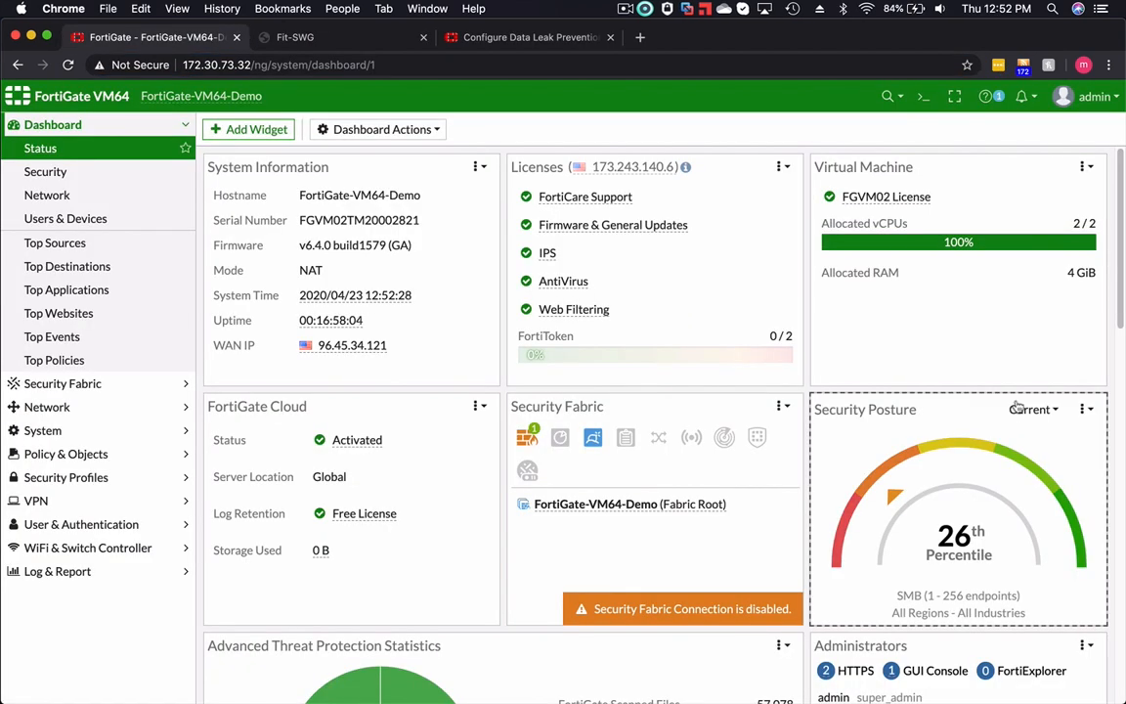
- Review the Fortinet Knowledge Base article on configuring Data Leak Prevention from the CLI, highlighting the config dlp sensor command
{"action": "left_click", "coordinate": [526, 38]}
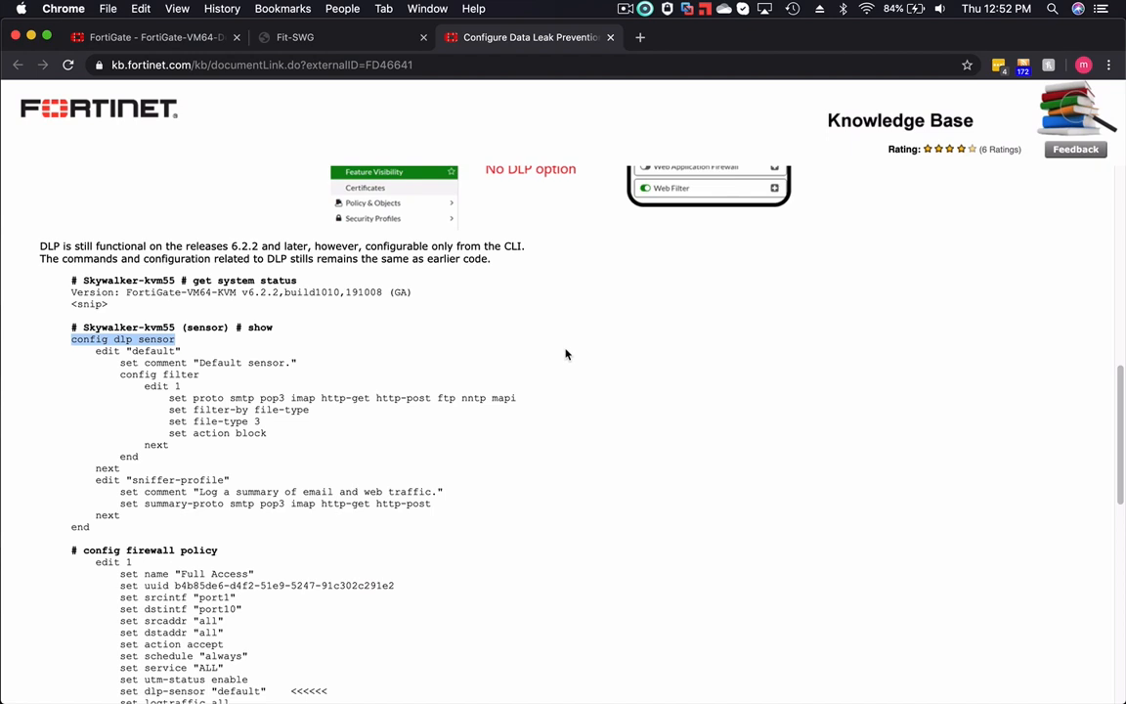
{"action": "scroll", "coordinate": [565, 353], "scroll_direction": "up", "scroll_amount": 5}
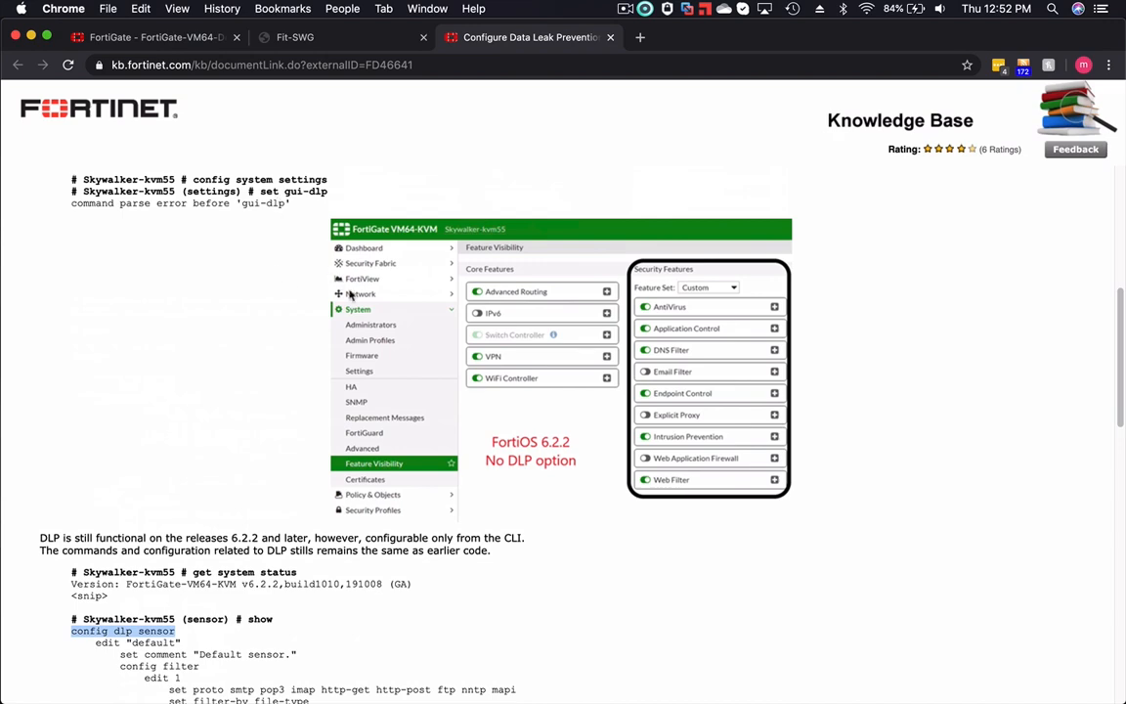
{"action": "scroll", "coordinate": [501, 318], "scroll_direction": "down", "scroll_amount": 5}
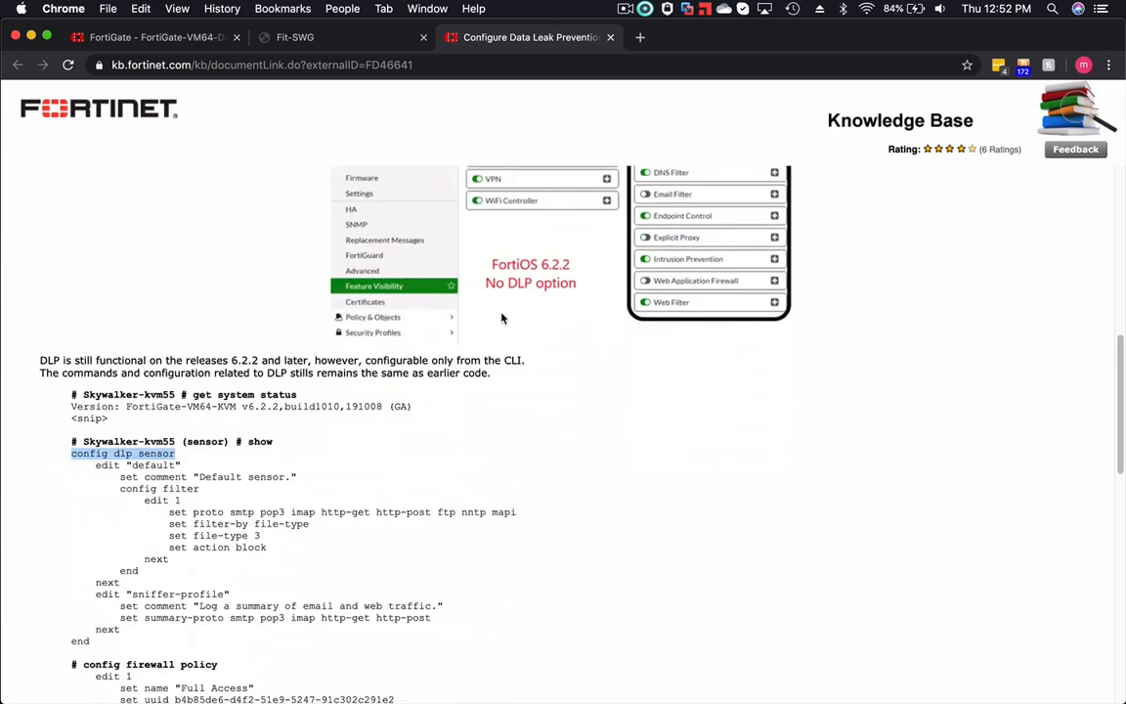
{"action": "scroll", "coordinate": [501, 318], "scroll_direction": "down", "scroll_amount": 1}
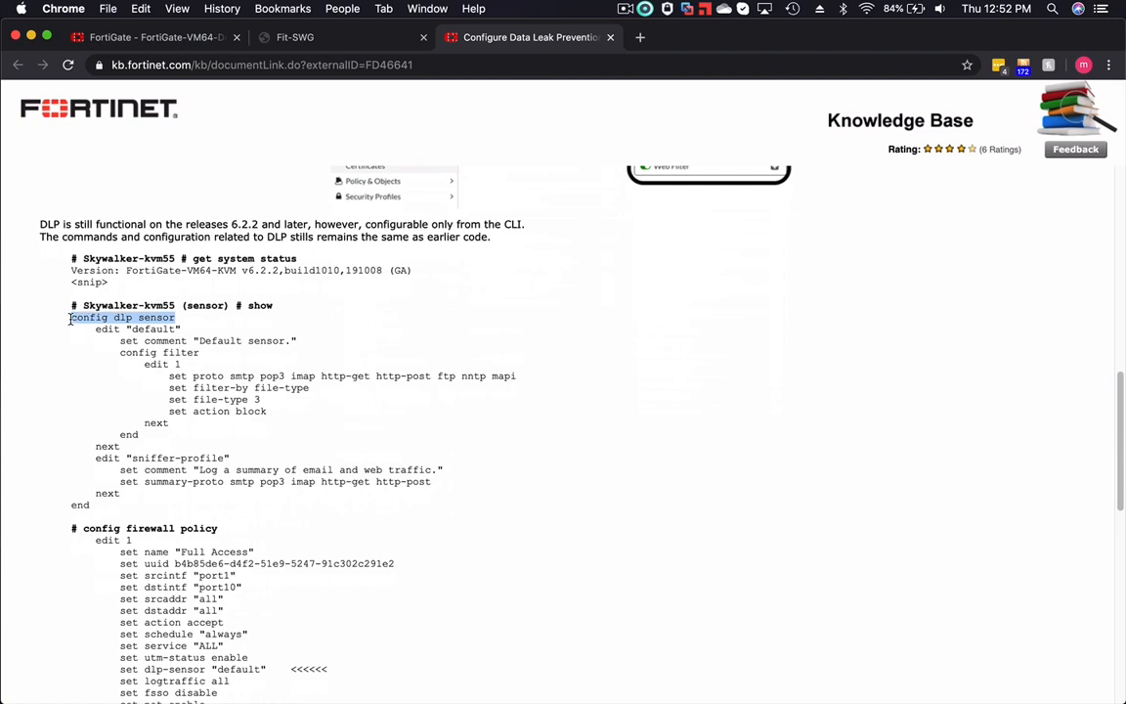
{"action": "left_click_drag", "start_coordinate": [70, 318], "coordinate": [181, 320]}
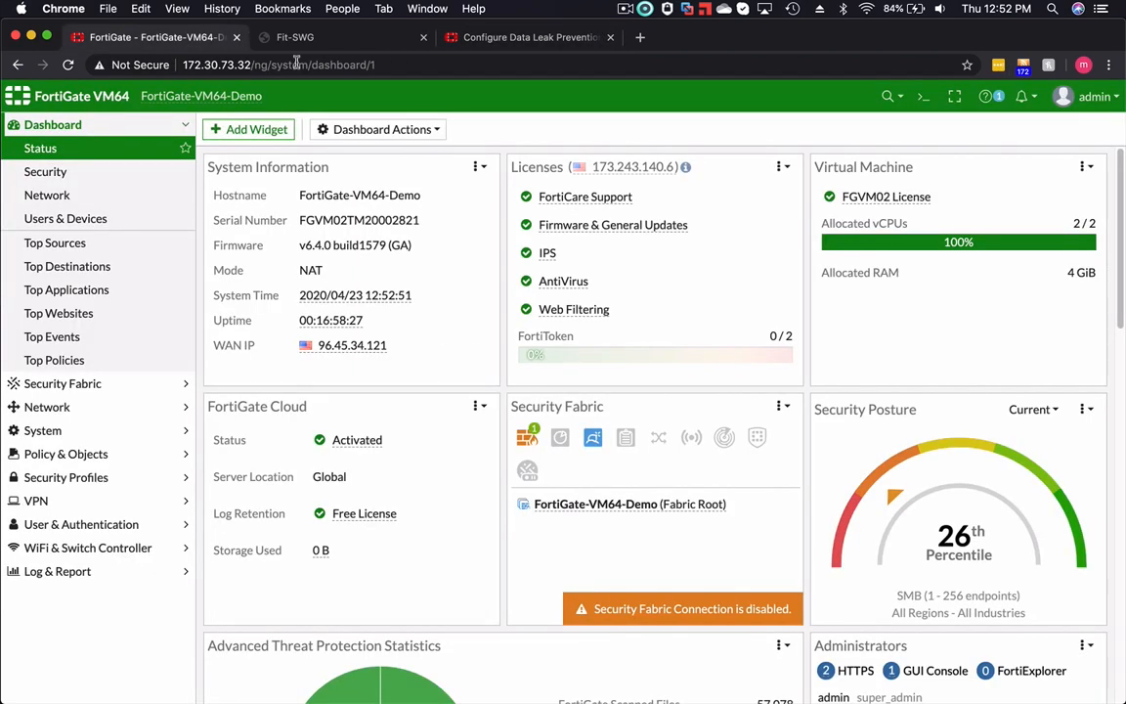
- Return to FortiGate, open the CLI console and enter DLP sensor configuration with config dlp sensor
{"action": "left_click", "coordinate": [148, 37]}
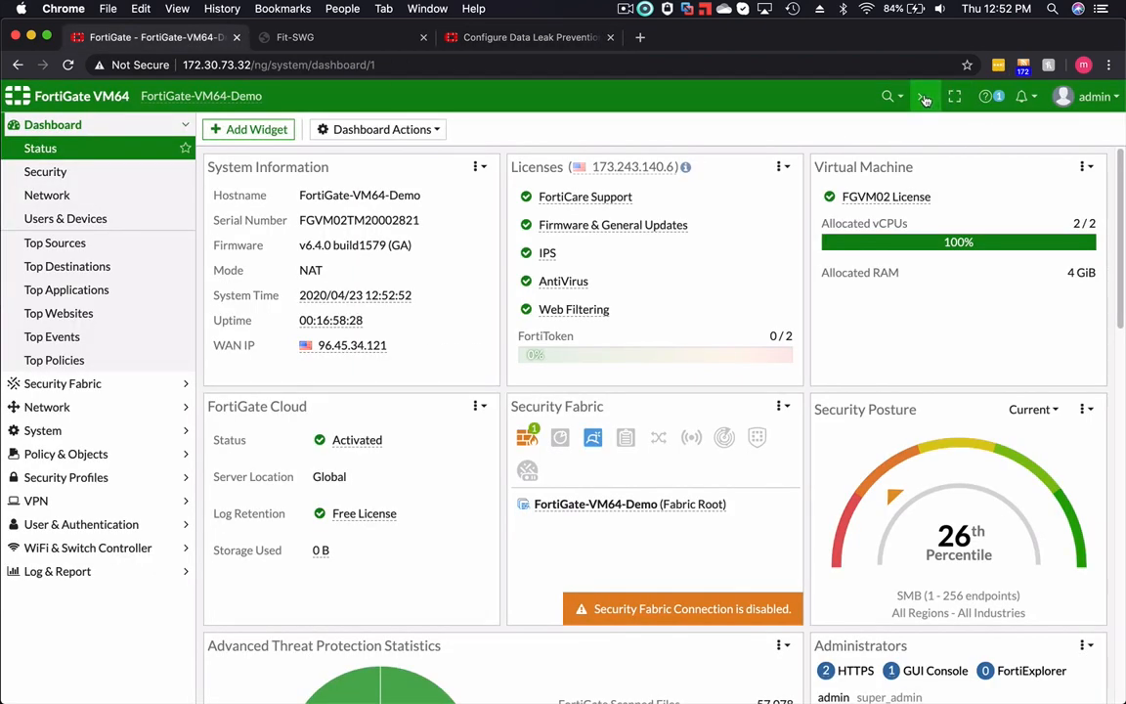
{"action": "left_click", "coordinate": [923, 96]}
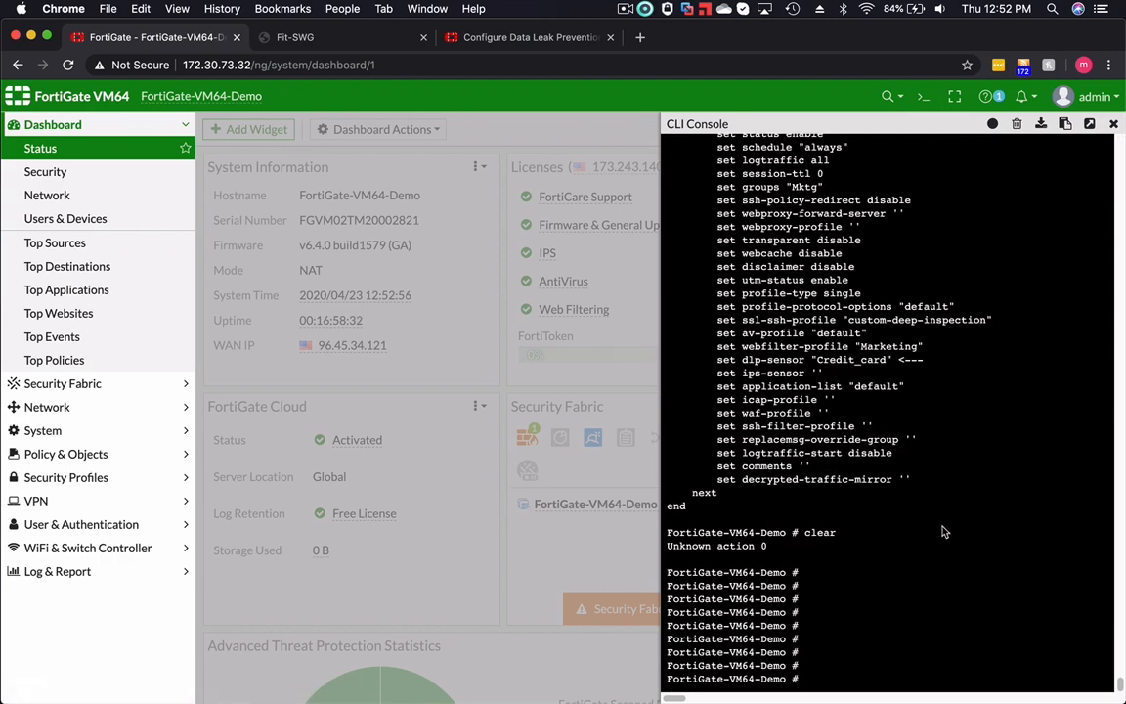
{"action": "key", "text": "Return"}
{"action": "key", "text": "Return"}
{"action": "key", "text": "Return"}
{"action": "type", "text": "con"}
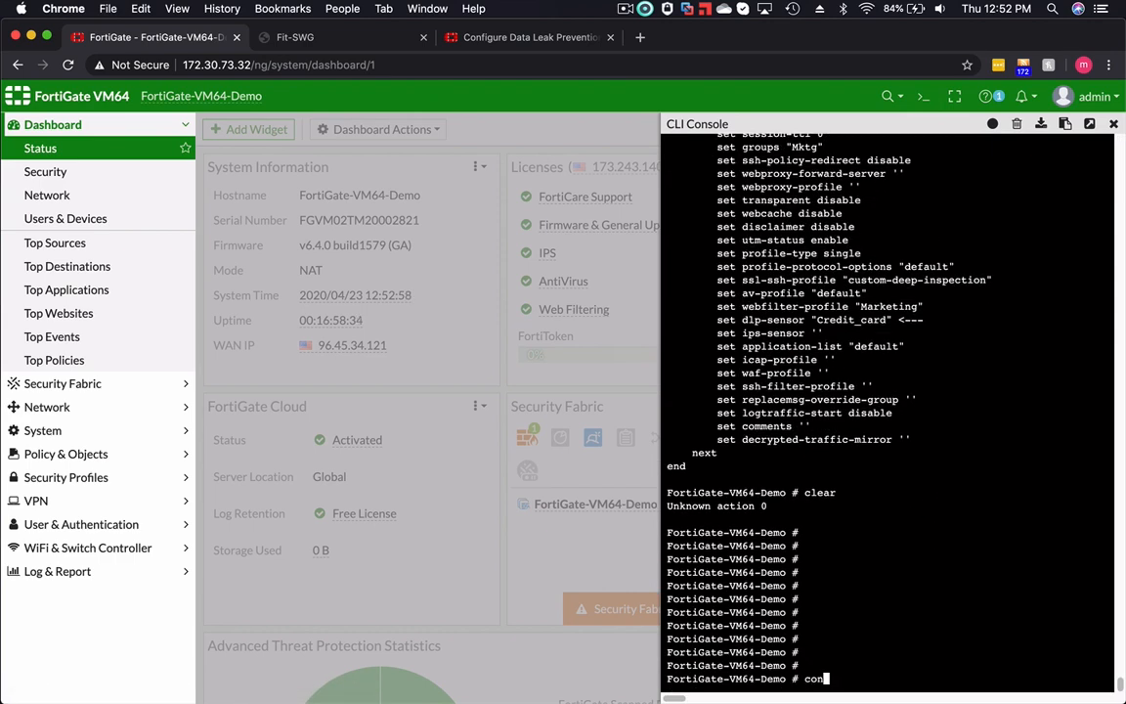
{"action": "type", "text": "fig dlp senso"}
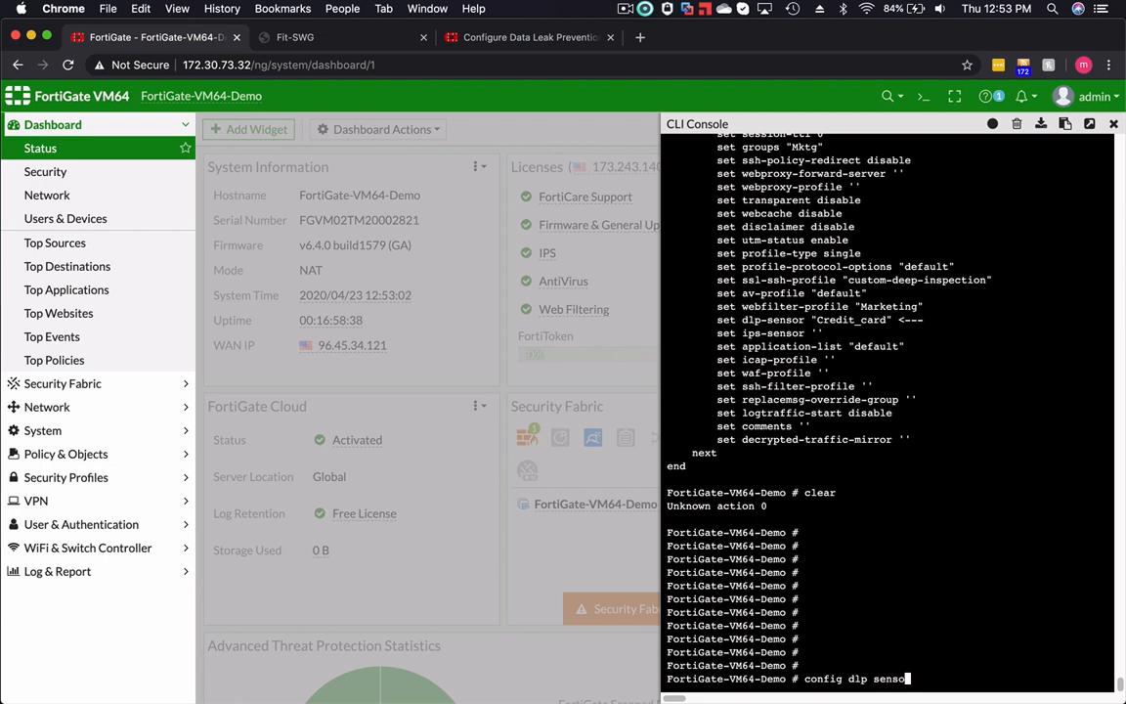
{"action": "type", "text": "r"}
{"action": "key", "text": "Return"}
- List the full DLP sensor configuration with show and examine the Credit_card sensor's filter name, protocols and action
{"action": "type", "text": "show"}
{"action": "key", "text": "Return"}
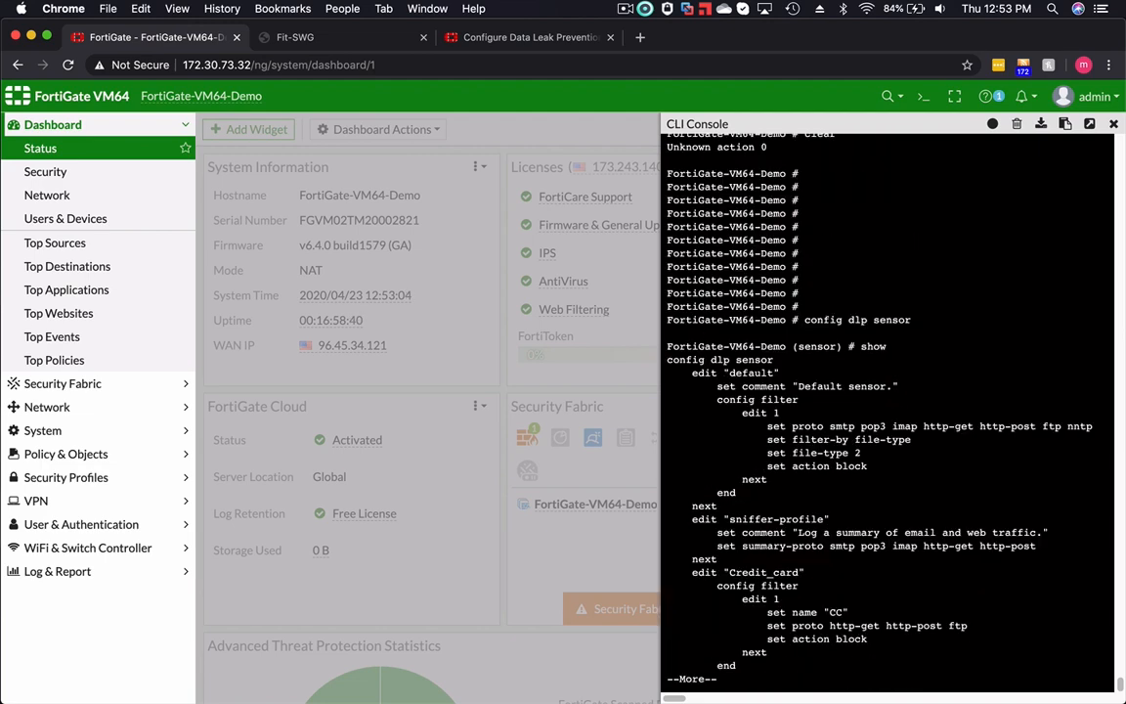
{"action": "key", "text": "space"}
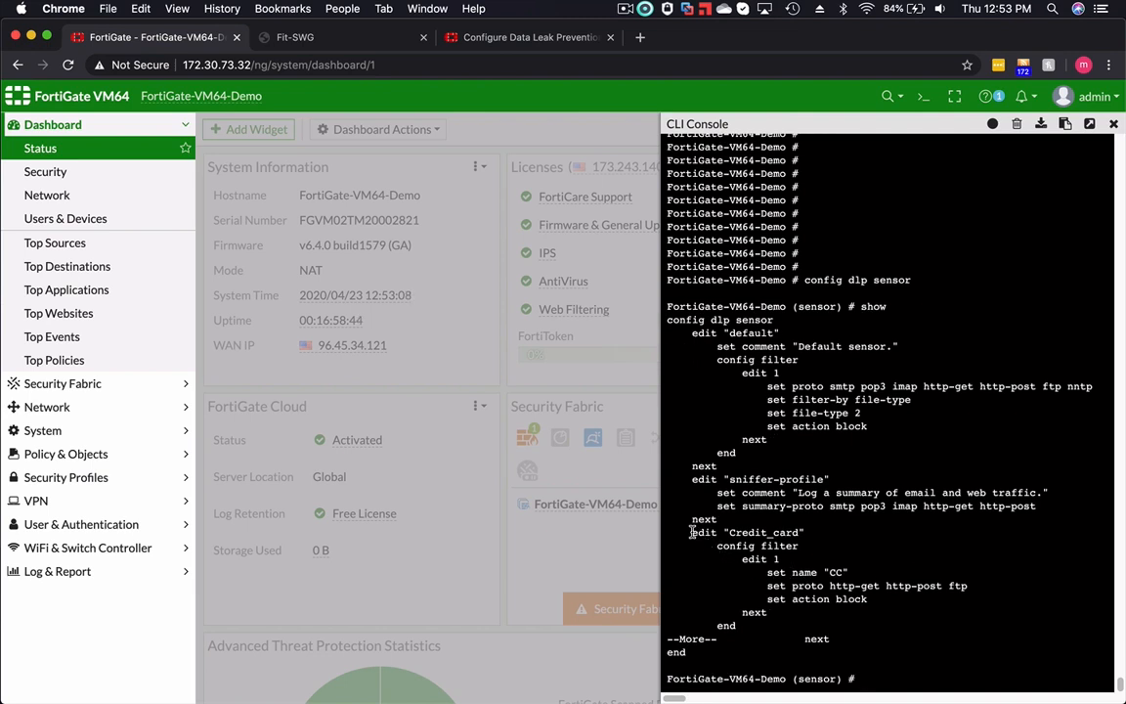
{"action": "left_click_drag", "start_coordinate": [692, 532], "coordinate": [803, 533]}
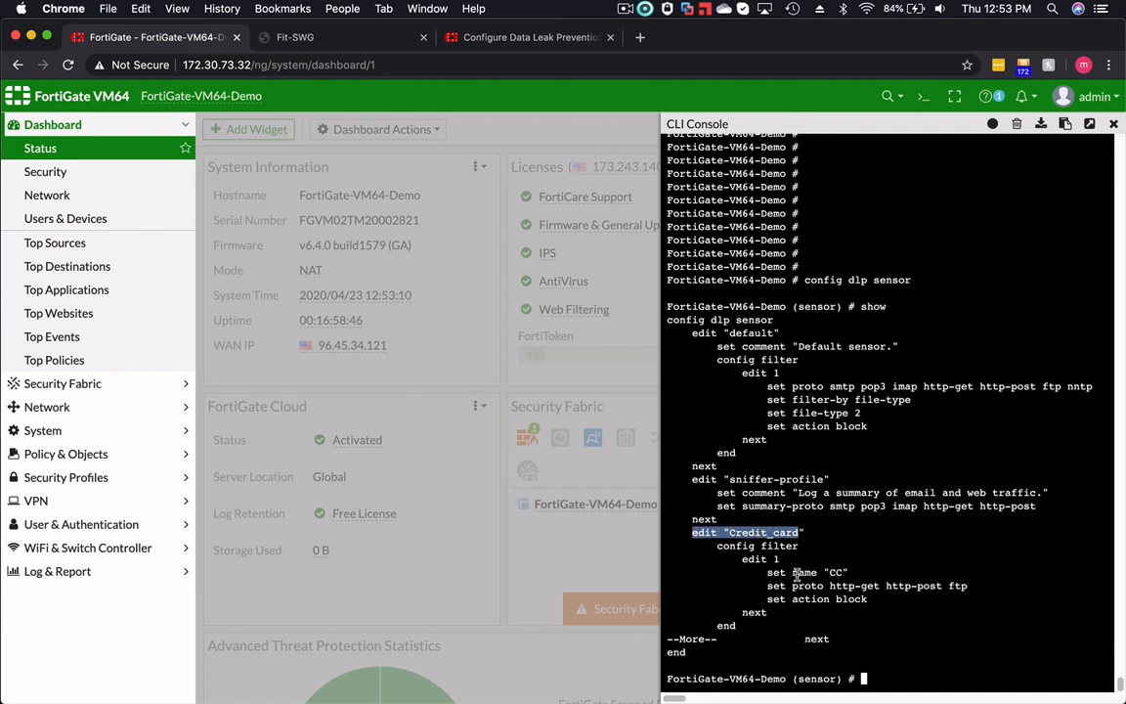
{"action": "left_click_drag", "start_coordinate": [848, 571], "coordinate": [792, 572]}
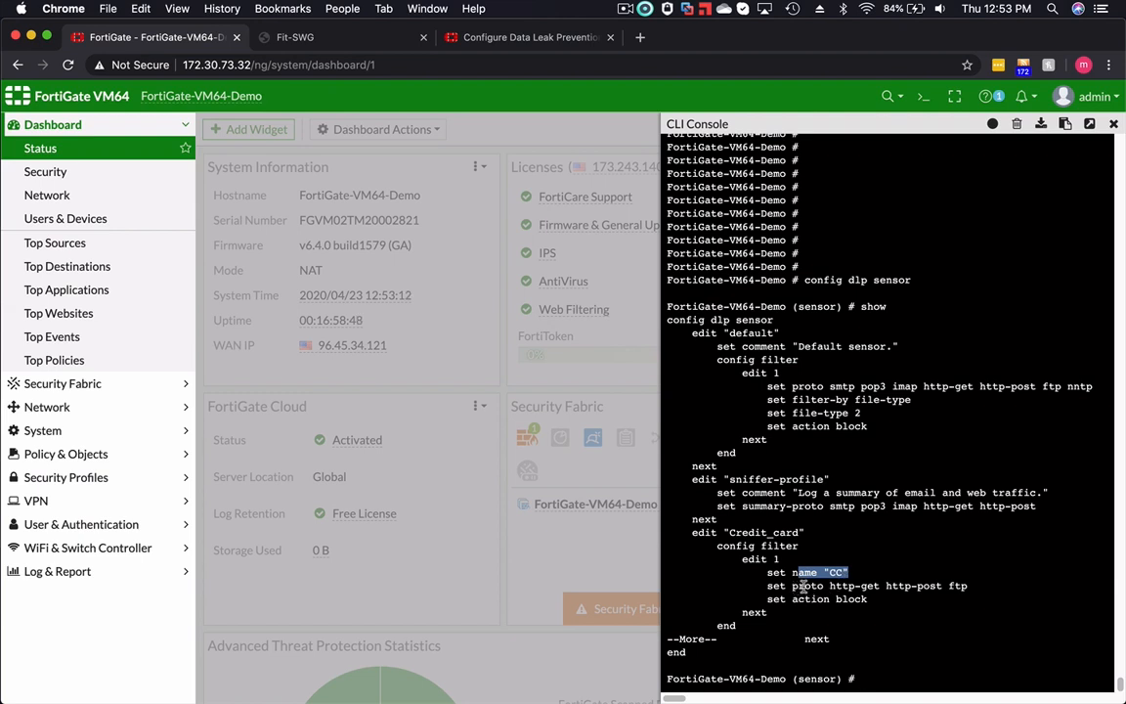
{"action": "left_click", "coordinate": [836, 587]}
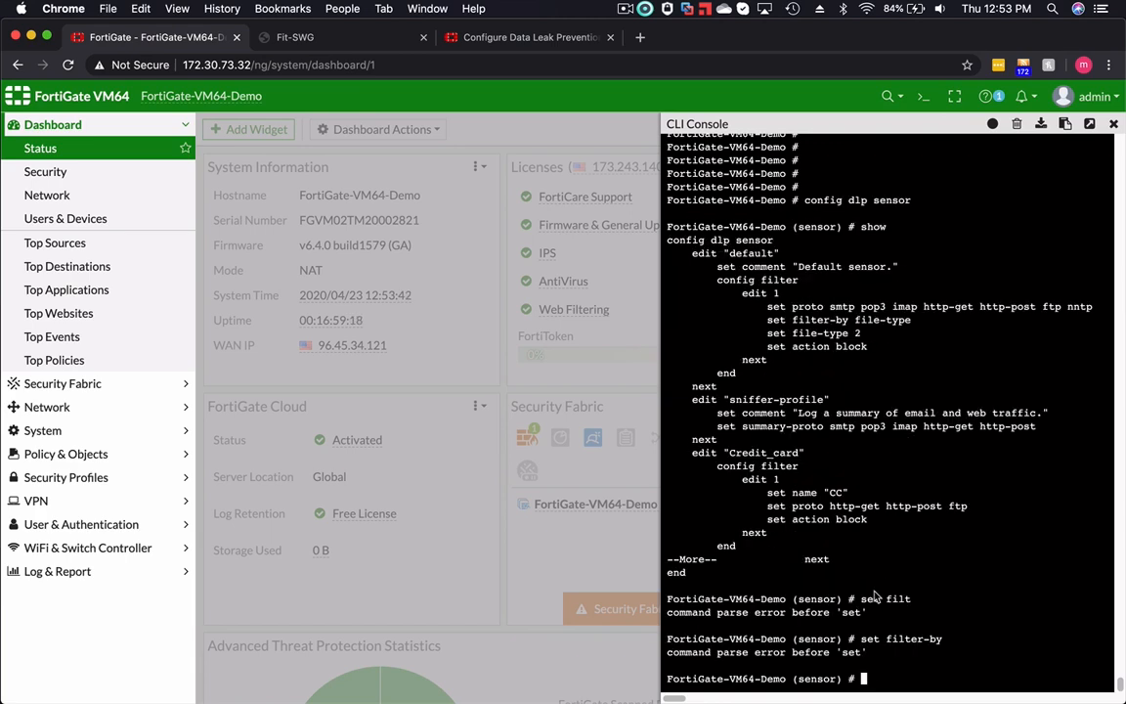
- Enter the Credit_card DLP sensor with edit Credit_card, go into config filter and open filter entry 1 for editing
{"action": "type", "text": "edit Credit_card"}
{"action": "key", "text": "Return"}
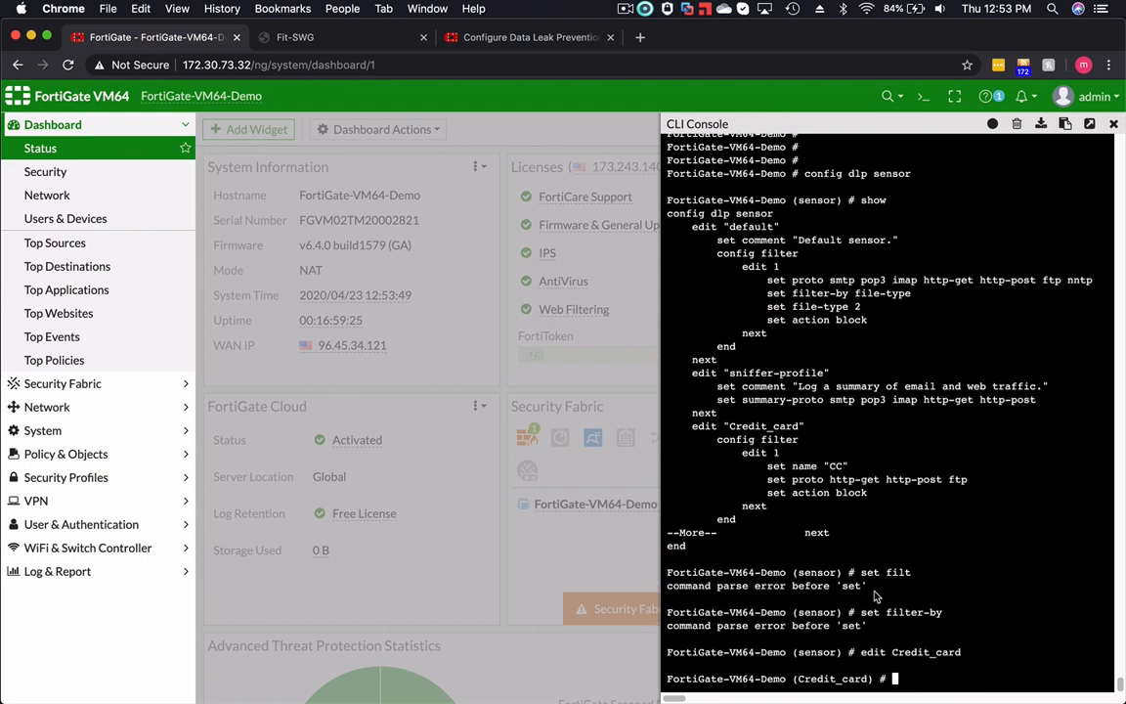
{"action": "type", "text": "e"}
{"action": "key", "text": "BackSpace"}
{"action": "type", "text": "config filter"}
{"action": "key", "text": "Return"}
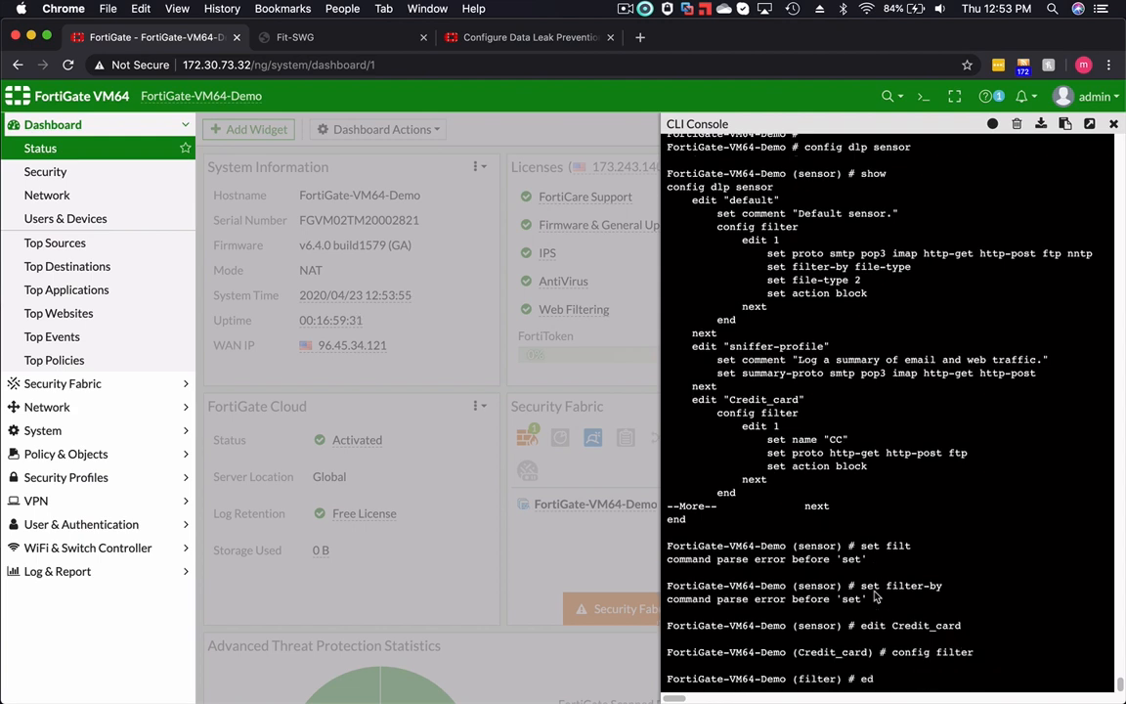
{"action": "type", "text": "edit 1"}
{"action": "key", "text": "Return"}
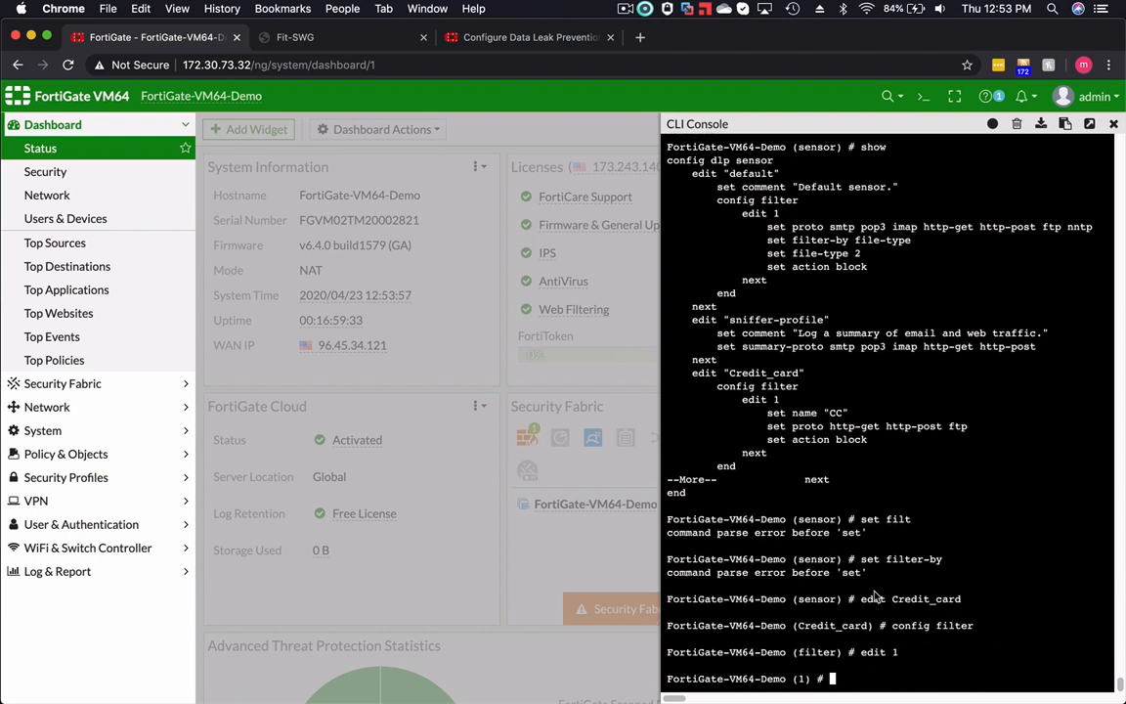
- List the available filter-by options, set filter-by to credit-card, and show the configuration of filter 1
{"action": "type", "text": "set filter-by"}
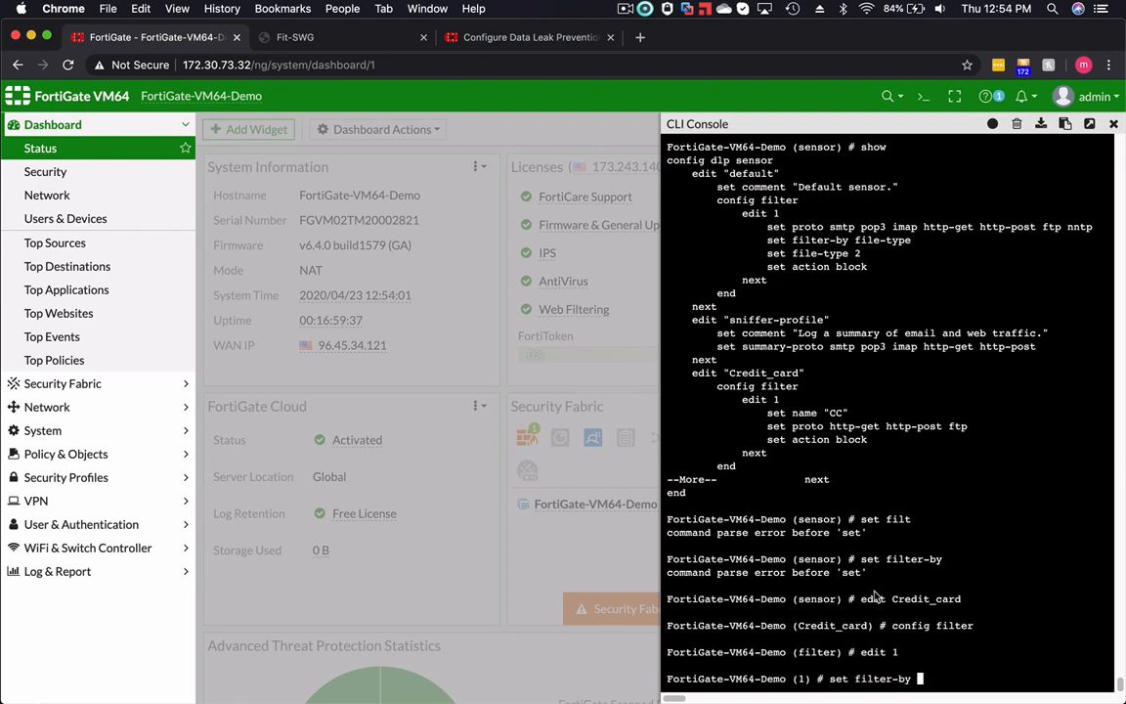
{"action": "key", "text": "question"}
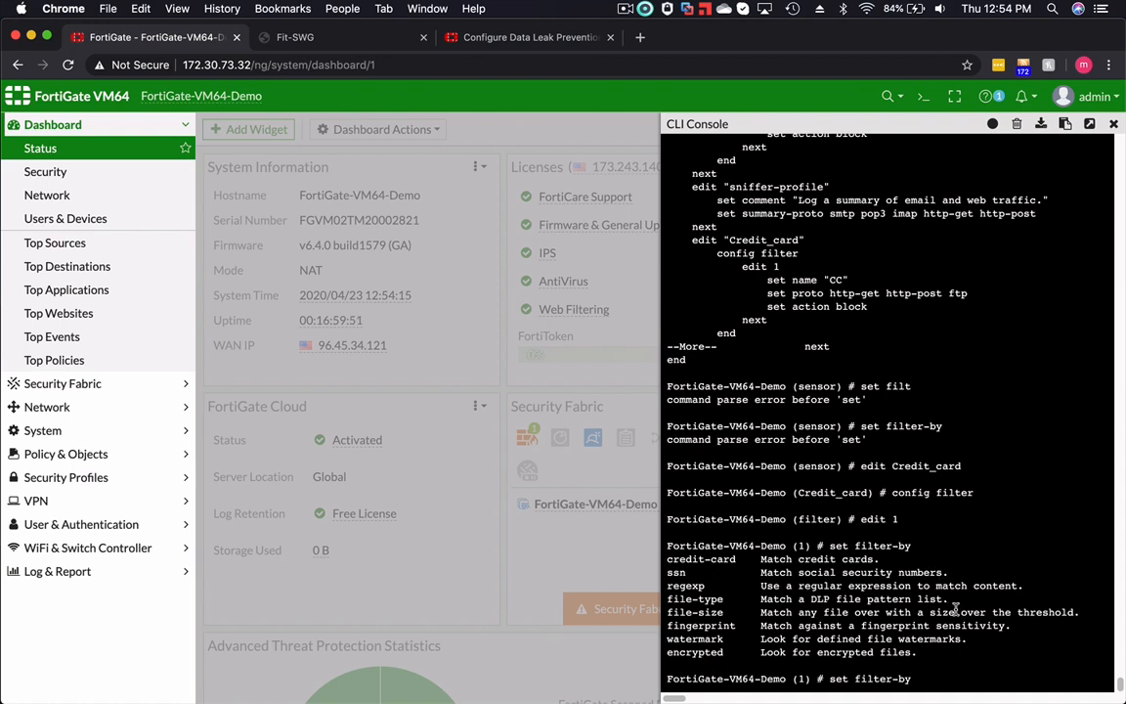
{"action": "key", "text": "Tab"}
{"action": "key", "text": "Return"}
{"action": "type", "text": "show"}
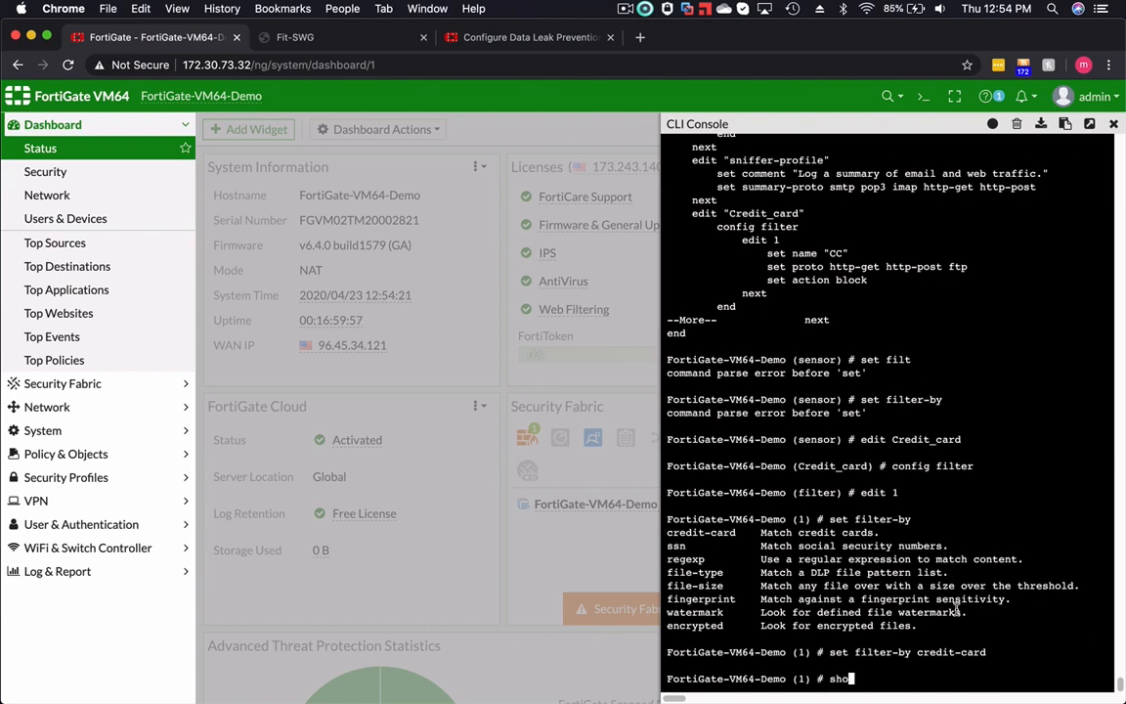
{"action": "key", "text": "Return"}
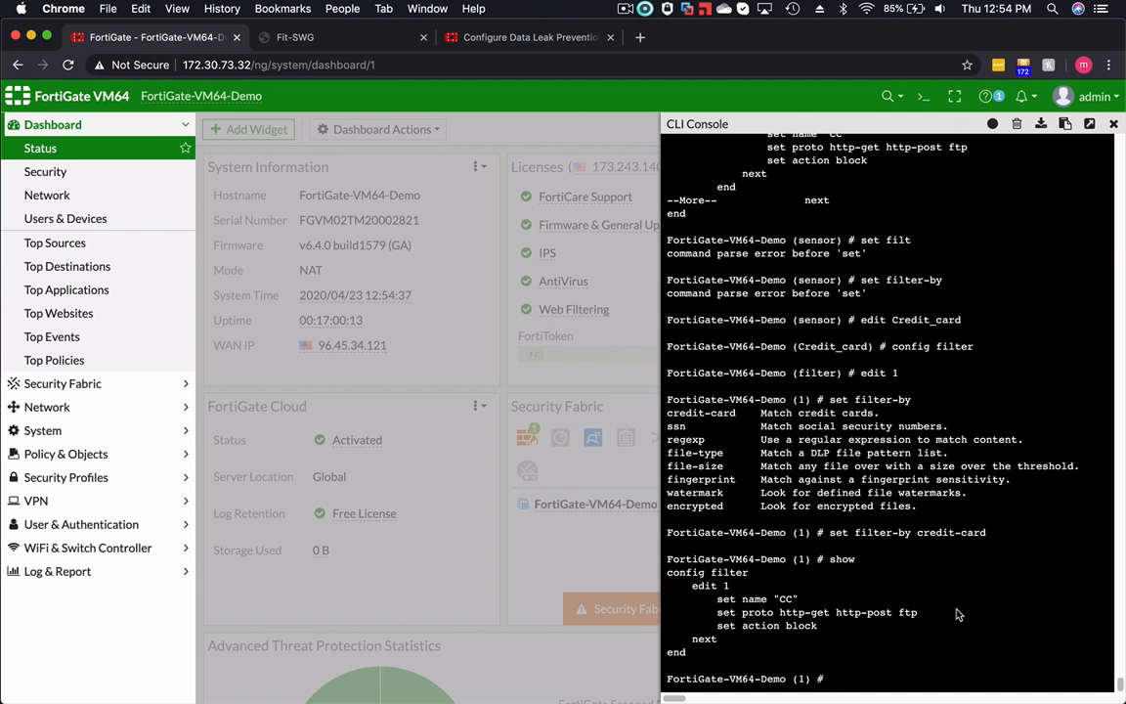
- Save the filter and sensor with next, end and end, then close the CLI console
{"action": "type", "text": "next"}
{"action": "key", "text": "Return"}
{"action": "type", "text": "e"}
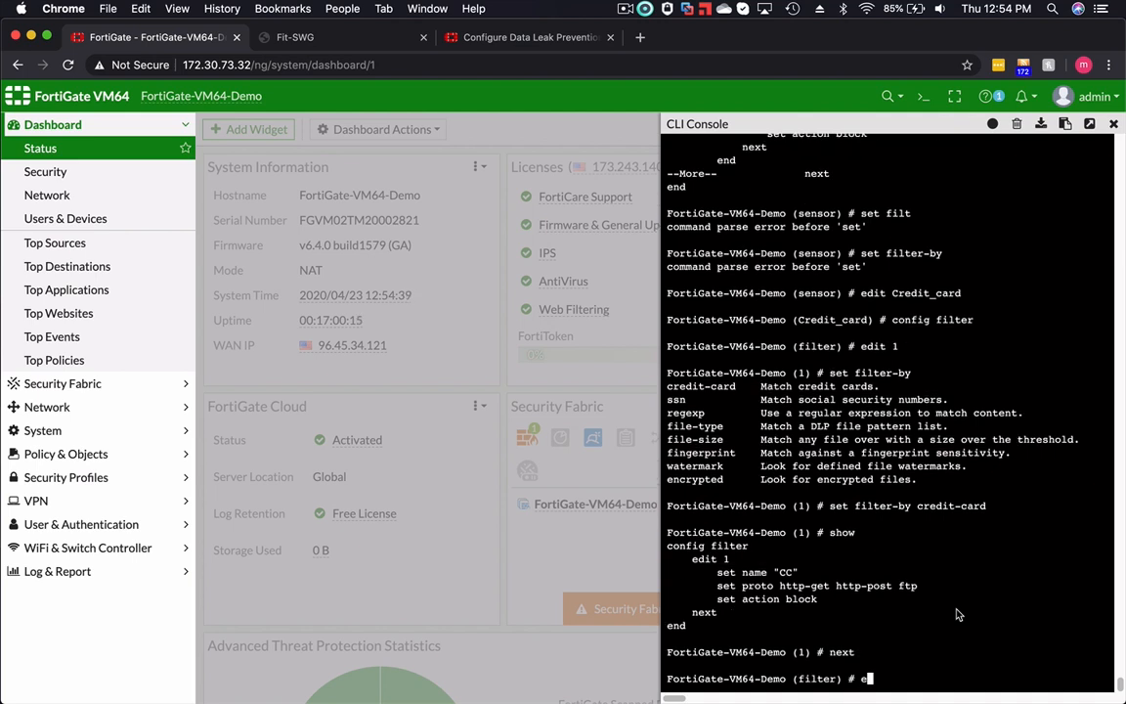
{"action": "type", "text": "cd"}
{"action": "key", "text": "Return"}
{"action": "type", "text": "end"}
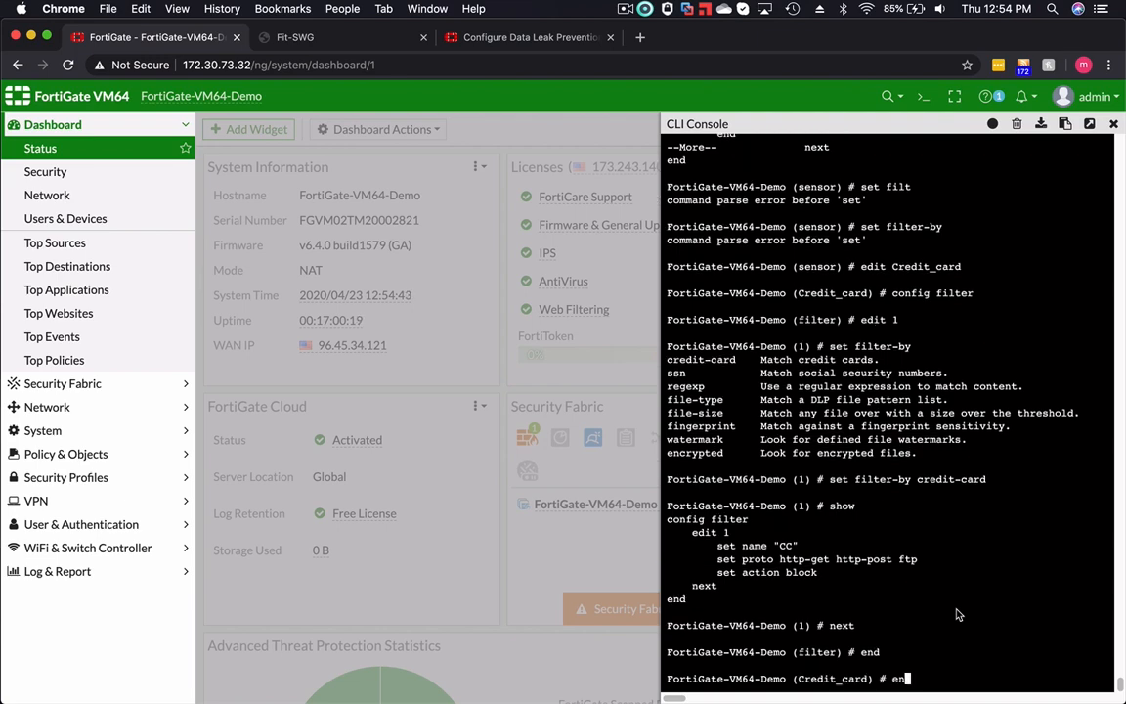
{"action": "key", "text": "Return"}
{"action": "key", "text": "Return"}
{"action": "key", "text": "Return"}
{"action": "key", "text": "Return"}
{"action": "key", "text": "Return"}
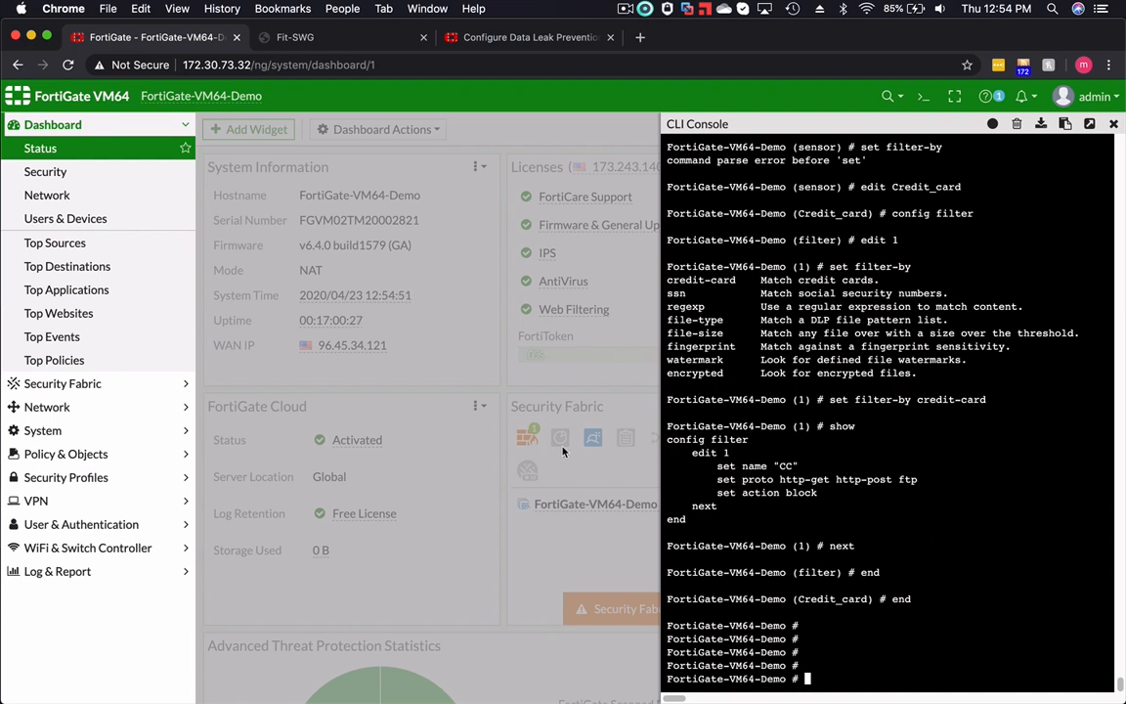
{"action": "left_click", "coordinate": [1113, 125]}
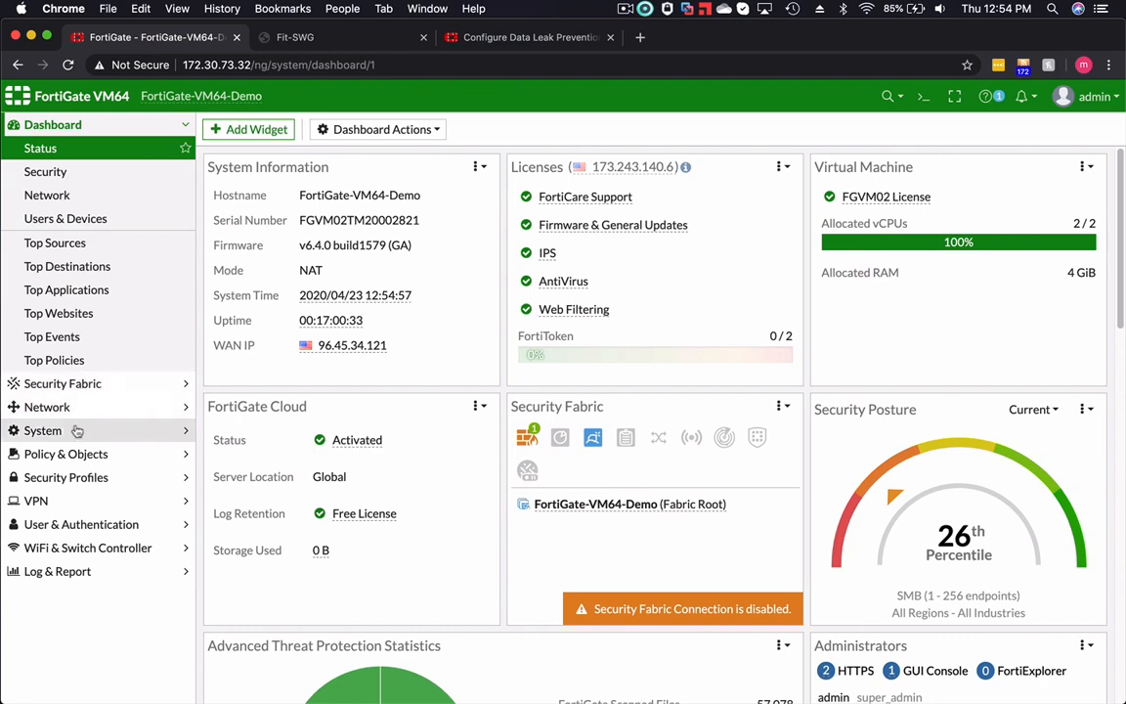
- Open the Marketing web filter profile and go to its File Filter rules
{"action": "left_click", "coordinate": [78, 477]}
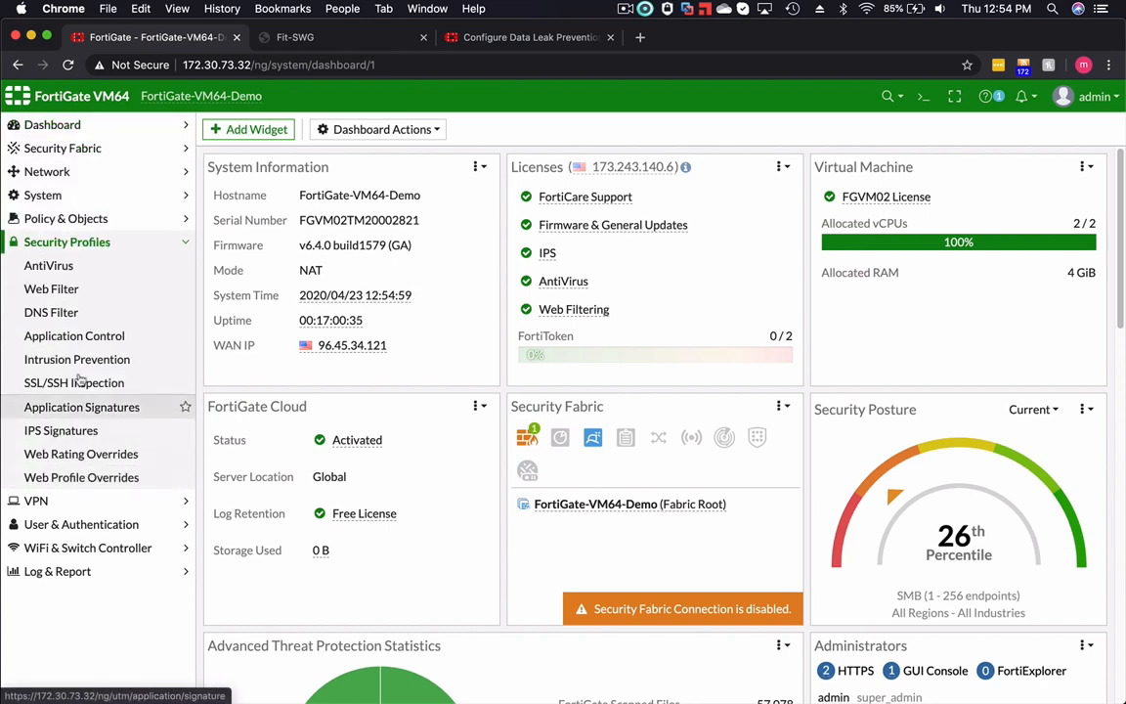
{"action": "left_click", "coordinate": [72, 290]}
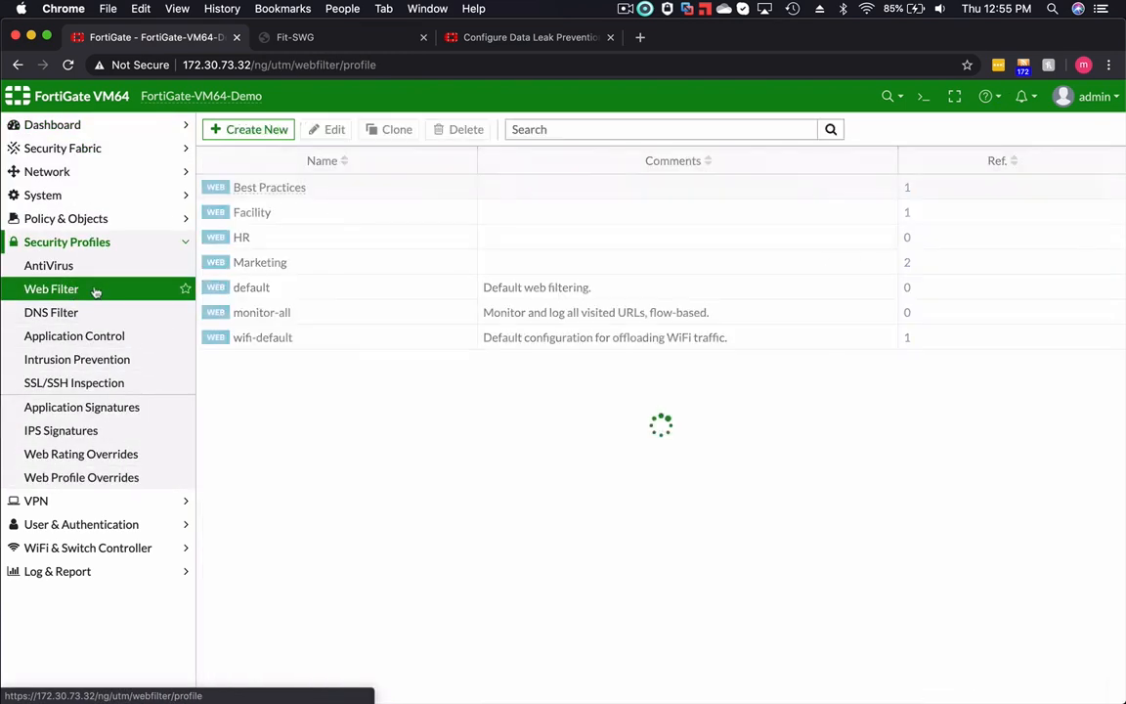
{"action": "double_click", "coordinate": [270, 263]}
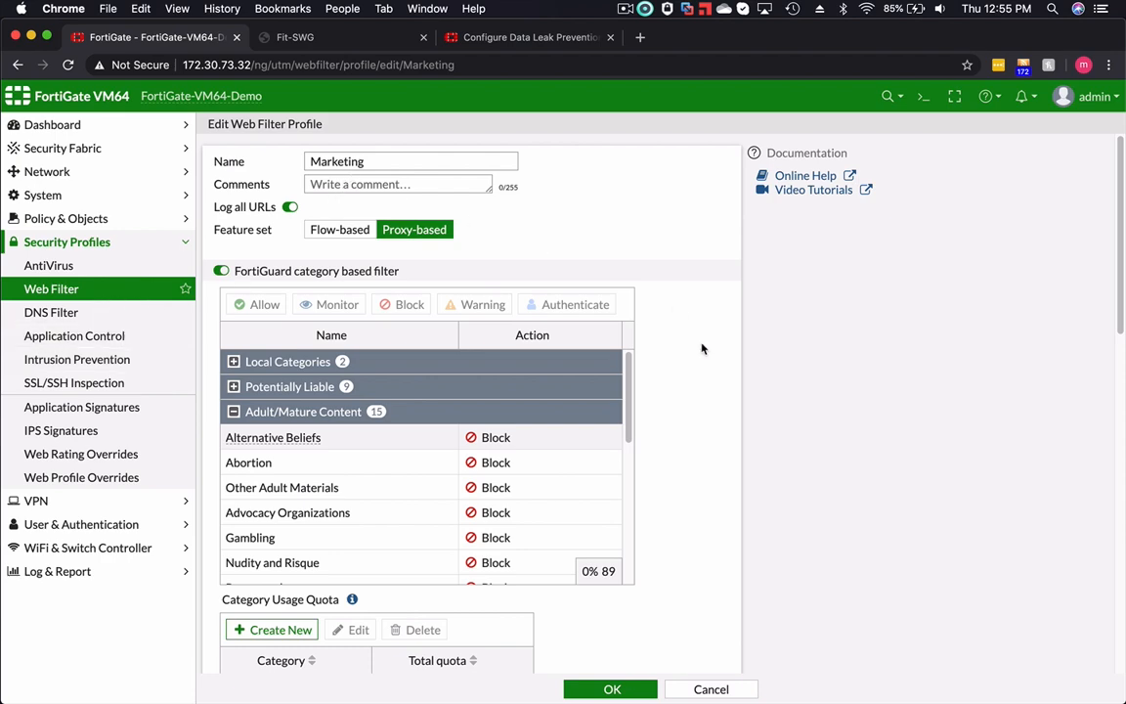
{"action": "scroll", "coordinate": [701, 351], "scroll_direction": "down", "scroll_amount": 10}
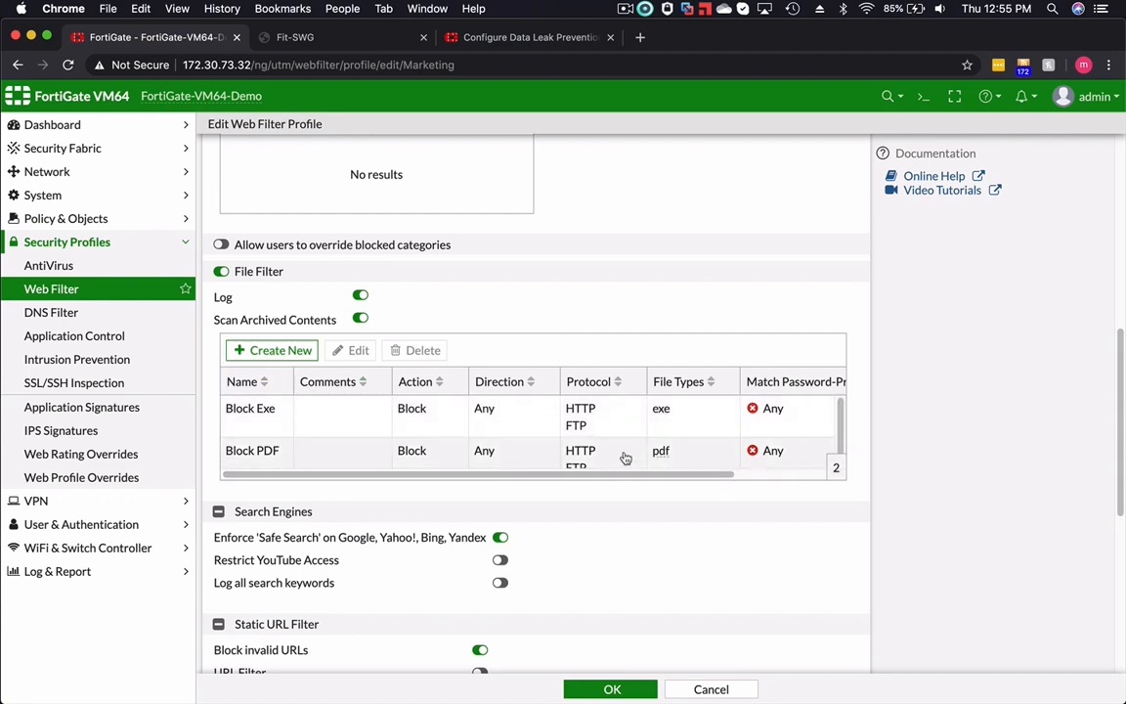
- Open the Block PDF file filter rule, look through the selectable file types, and cancel without changes
{"action": "double_click", "coordinate": [325, 453]}
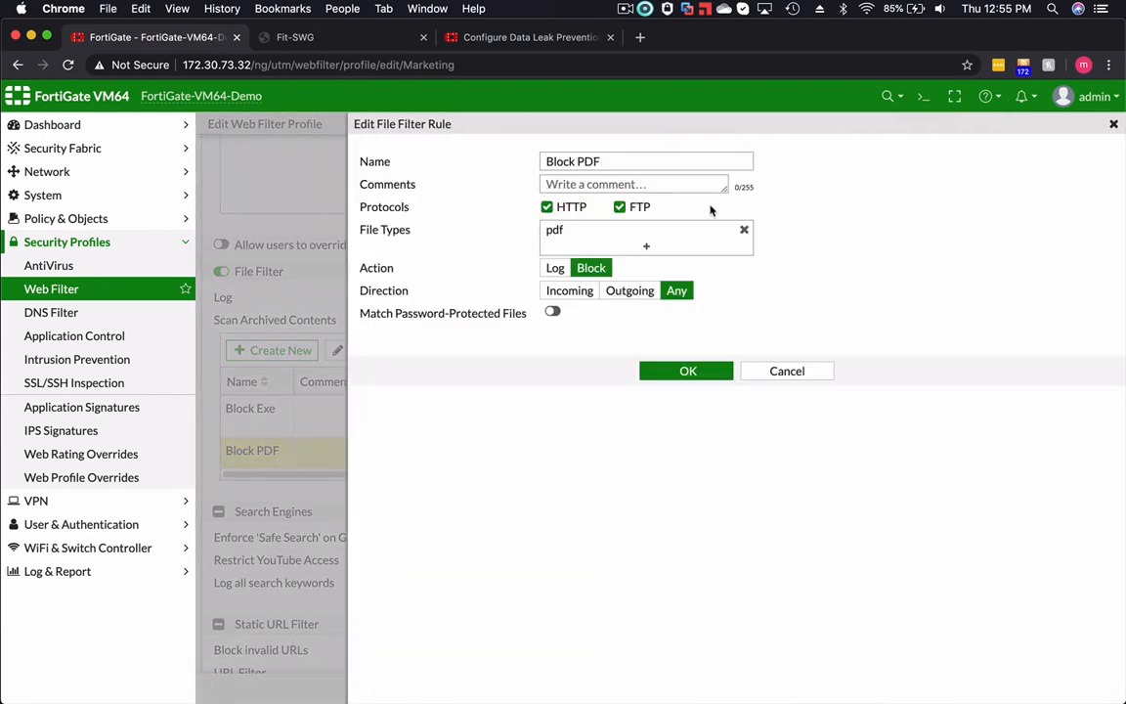
{"action": "left_click", "coordinate": [645, 245]}
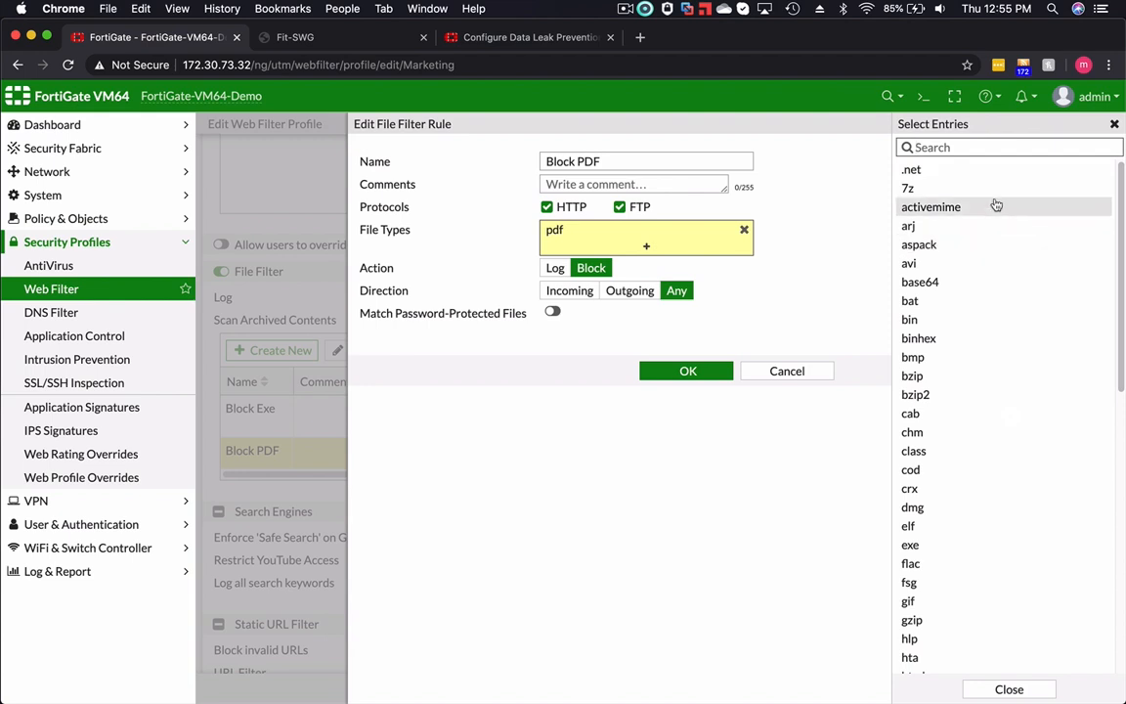
{"action": "scroll", "coordinate": [998, 252], "scroll_direction": "down", "scroll_amount": 3}
{"action": "scroll", "coordinate": [999, 255], "scroll_direction": "down", "scroll_amount": 3}
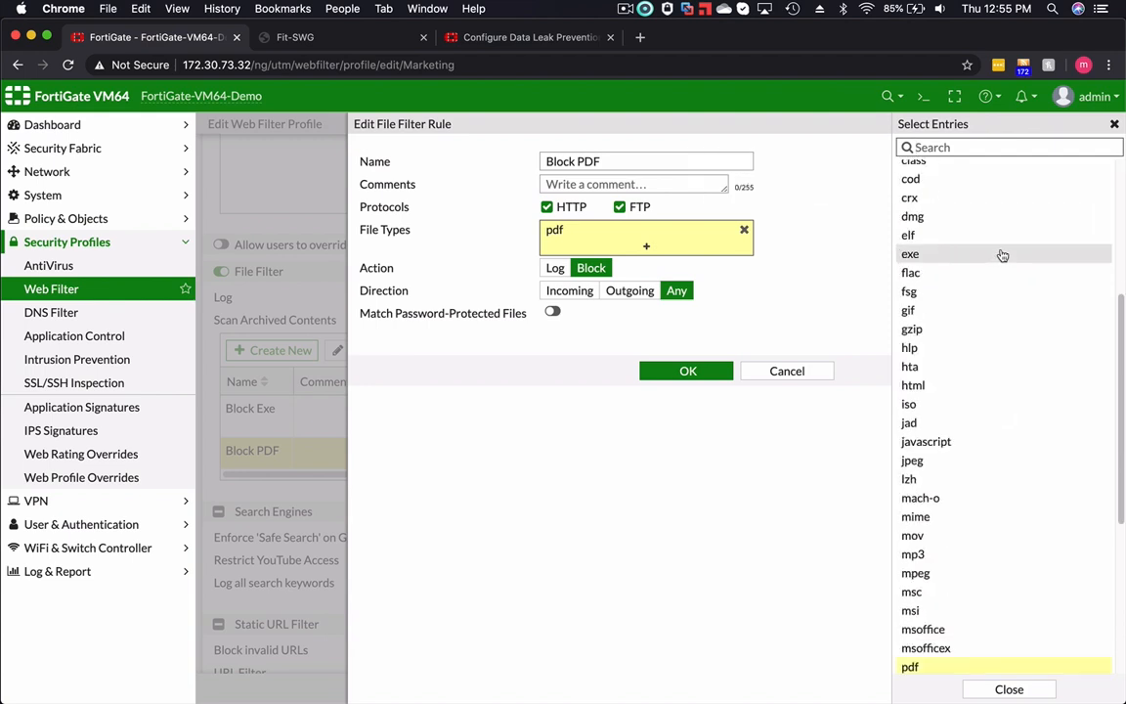
{"action": "scroll", "coordinate": [1007, 404], "scroll_direction": "down", "scroll_amount": 3}
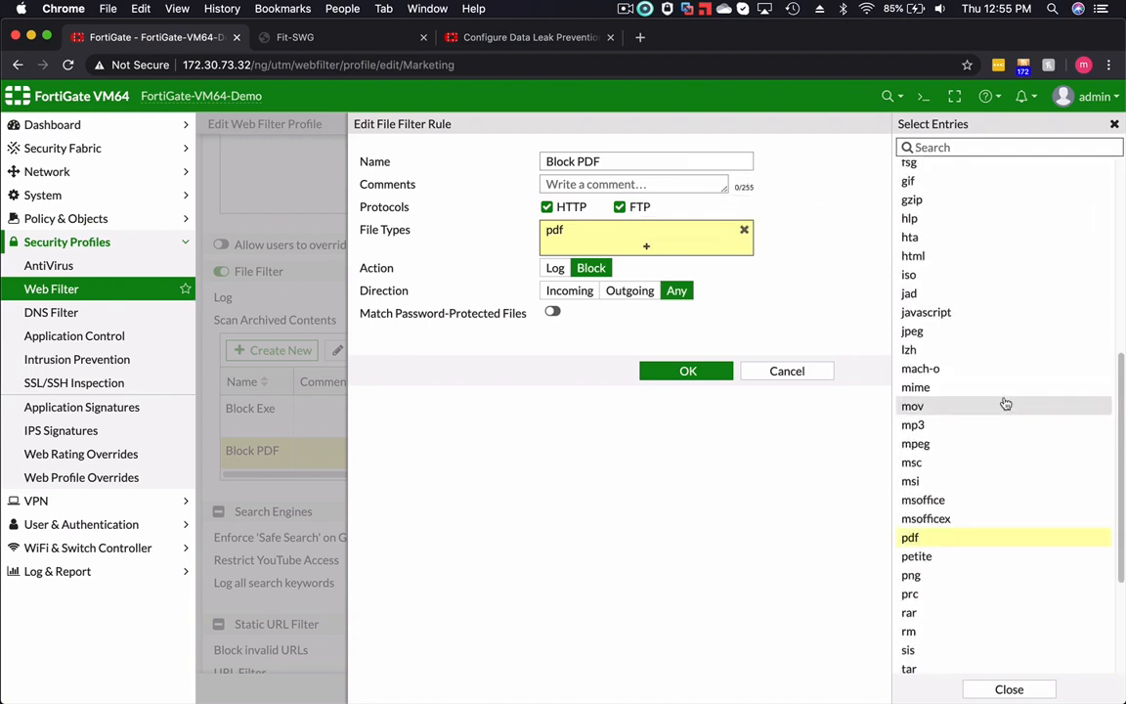
{"action": "left_click", "coordinate": [622, 520]}
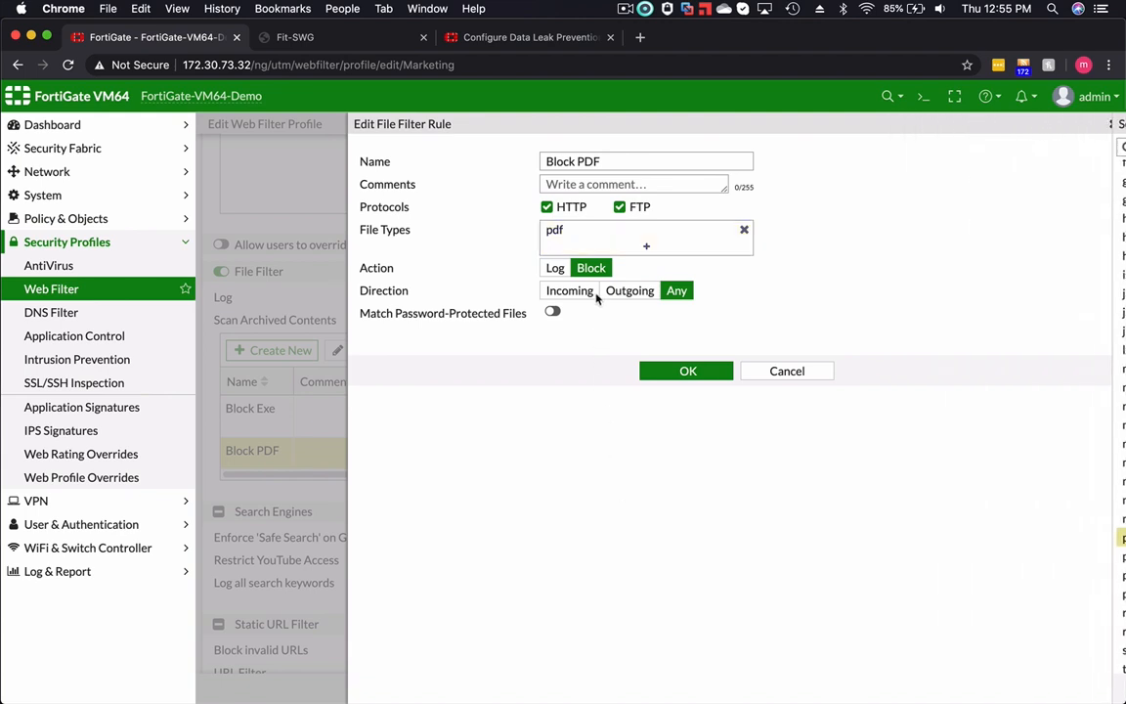
{"action": "left_click", "coordinate": [790, 372]}
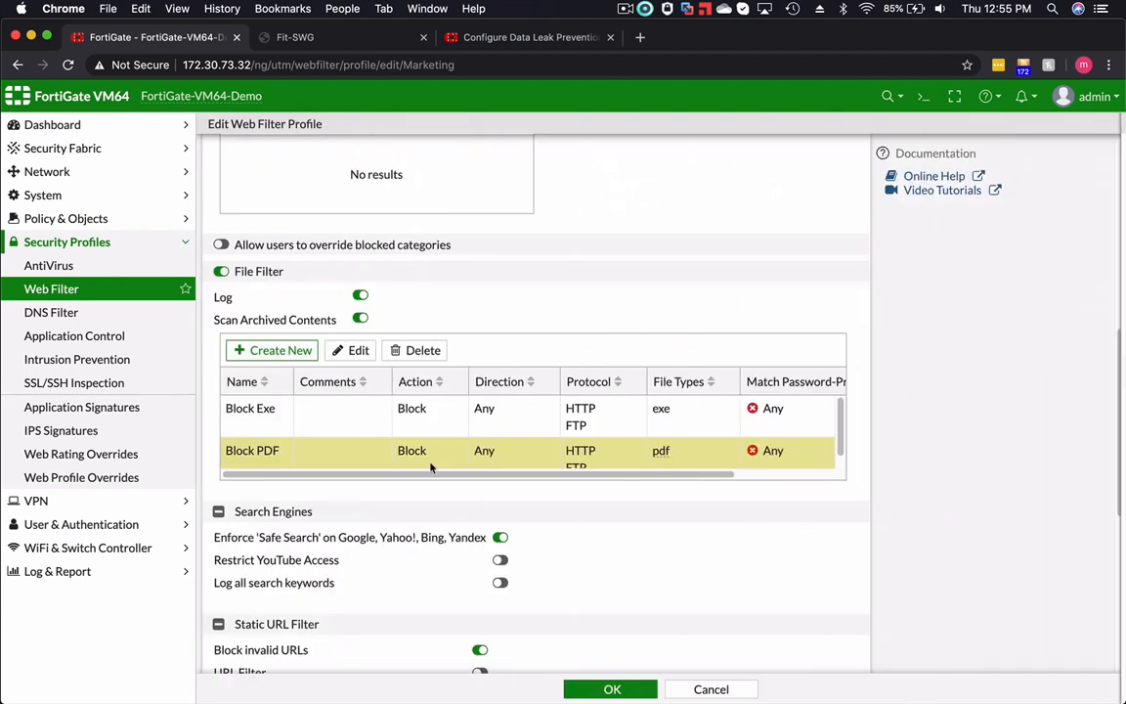
- Review the Block Exe file filter rule's protocols, file type, action and direction, then cancel out of it
{"action": "double_click", "coordinate": [327, 414]}
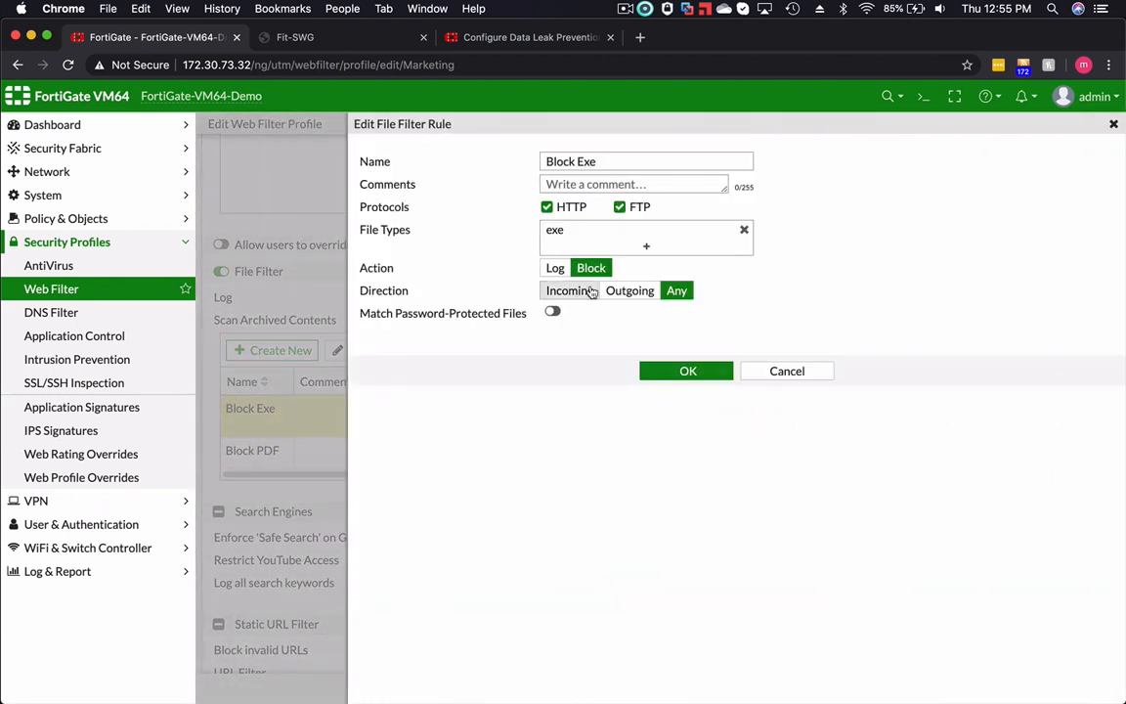
{"action": "left_click", "coordinate": [787, 372]}
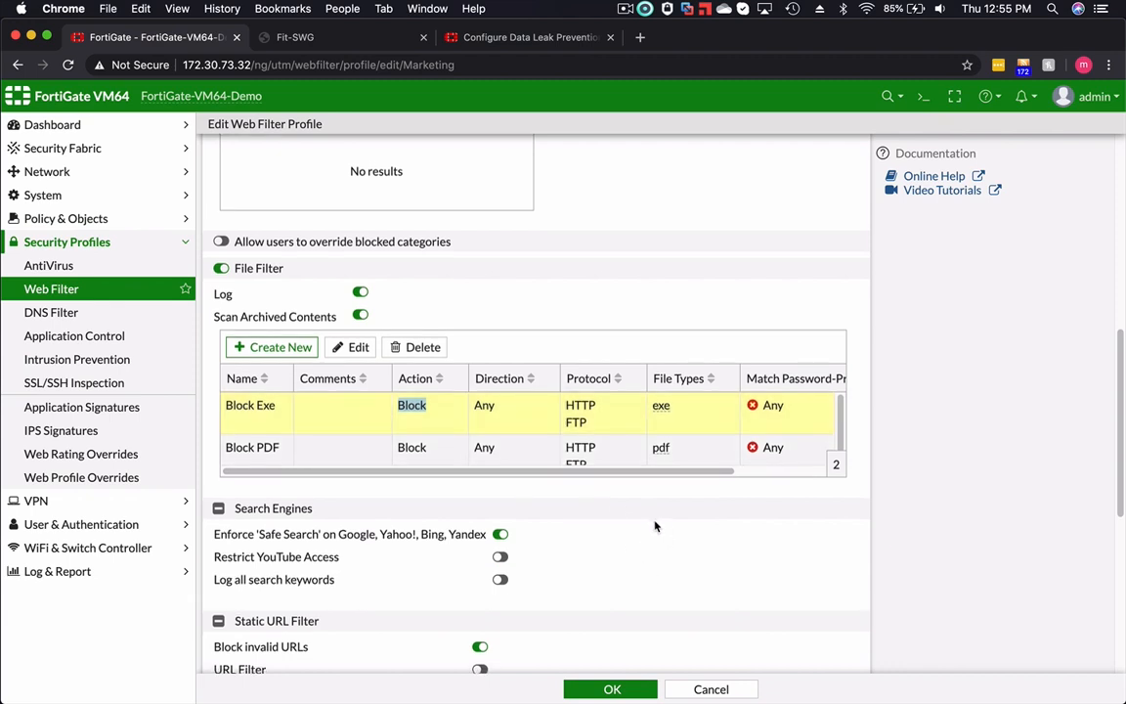
{"action": "scroll", "coordinate": [655, 526], "scroll_direction": "down", "scroll_amount": 2}
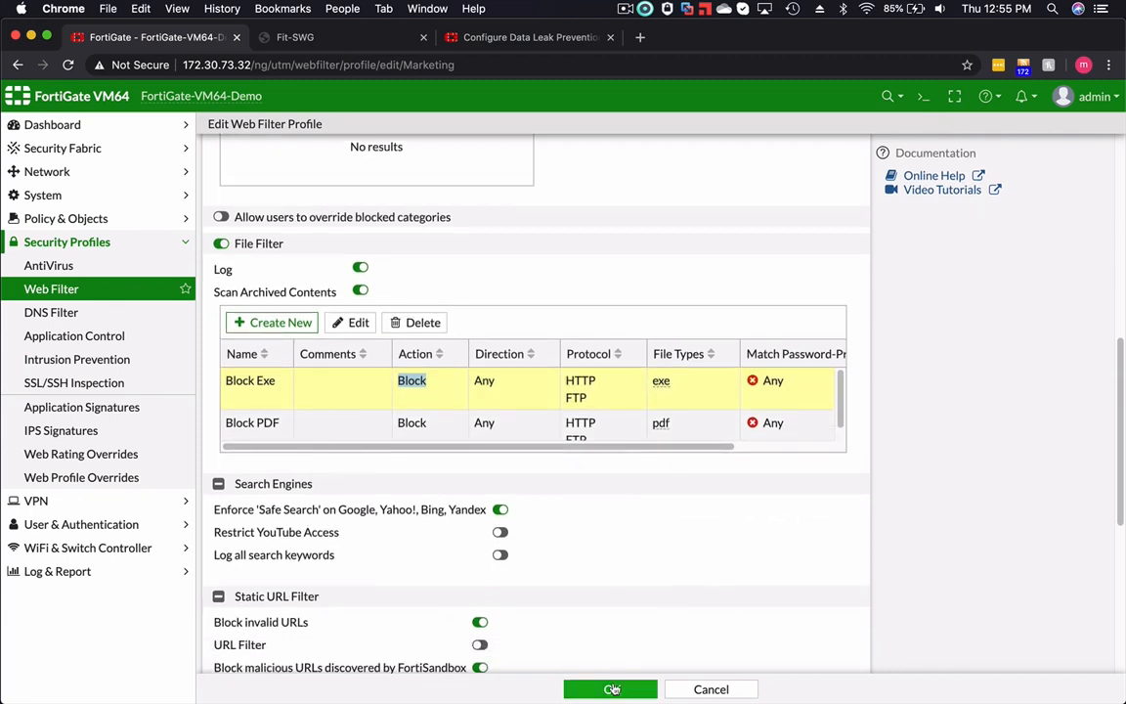
- Save the Marketing web filter profile and open the proxy policy list to review the assigned security profiles
{"action": "left_click", "coordinate": [612, 690]}
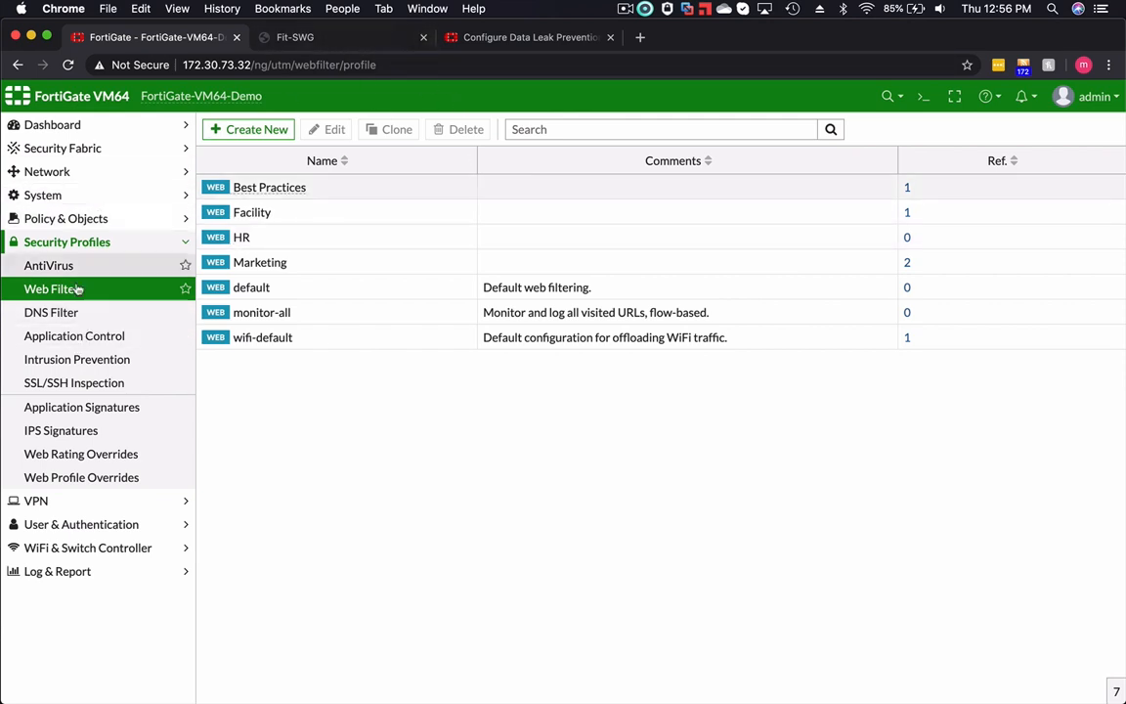
{"action": "left_click", "coordinate": [73, 220]}
{"action": "left_click", "coordinate": [70, 265]}
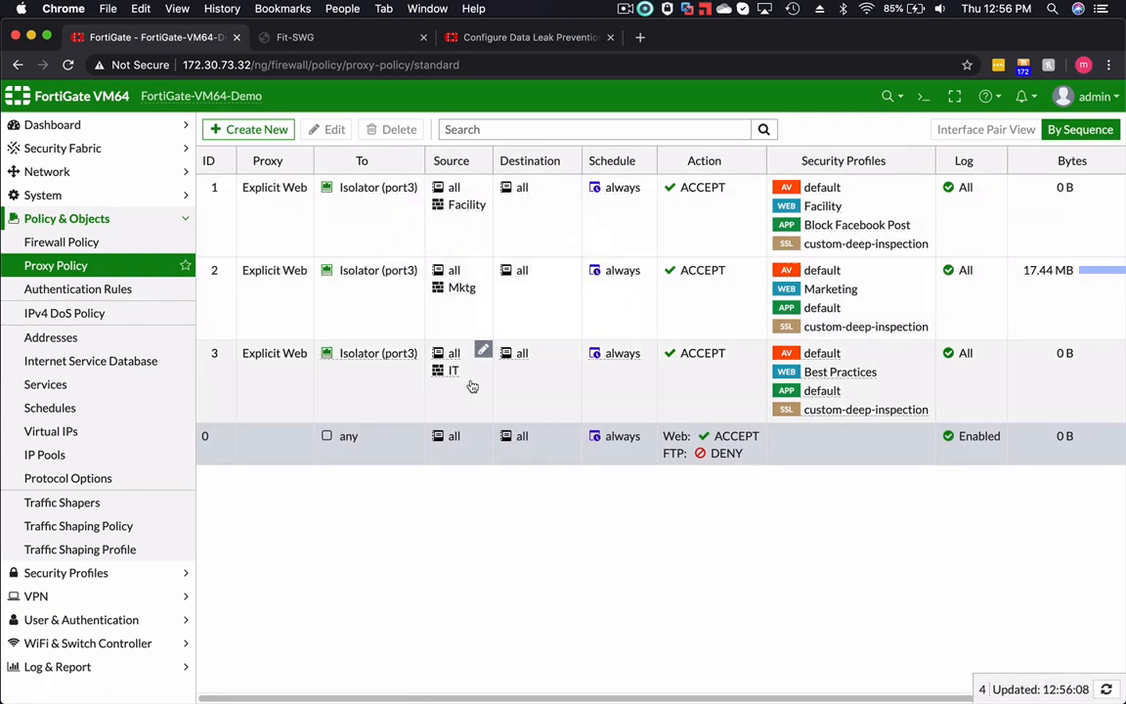
- Switch to the Fit-SWG client, check the manual proxy address in the computer's proxy settings, and close them
{"action": "left_click", "coordinate": [349, 37]}
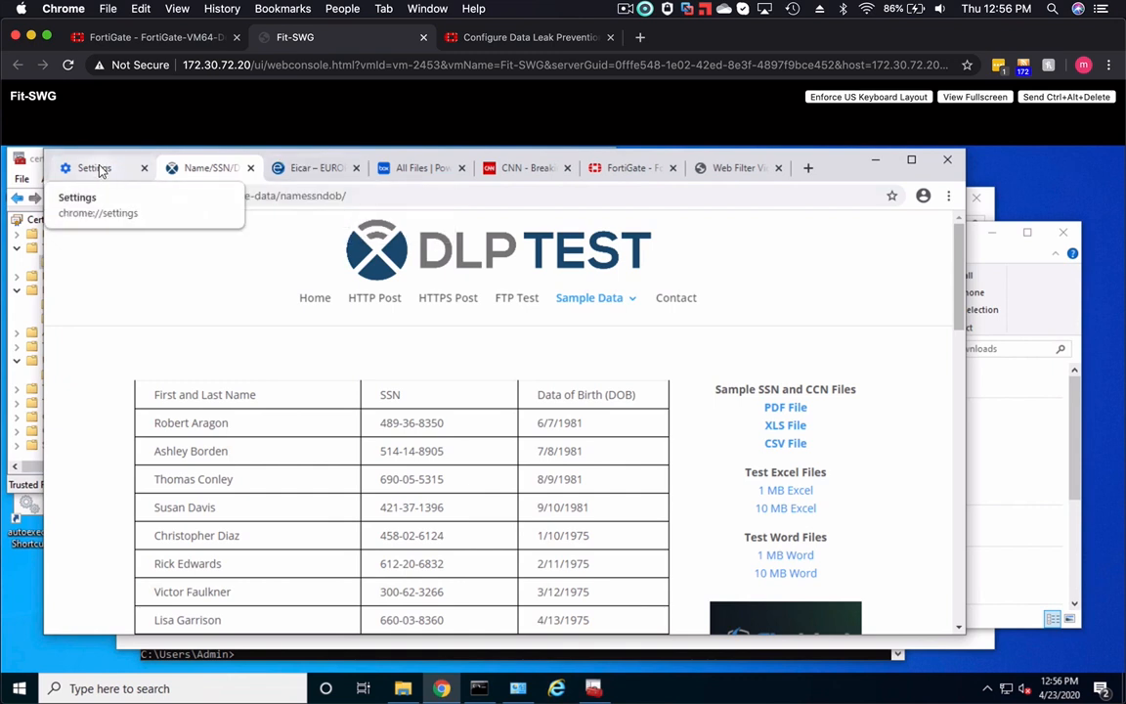
{"action": "left_click", "coordinate": [97, 170]}
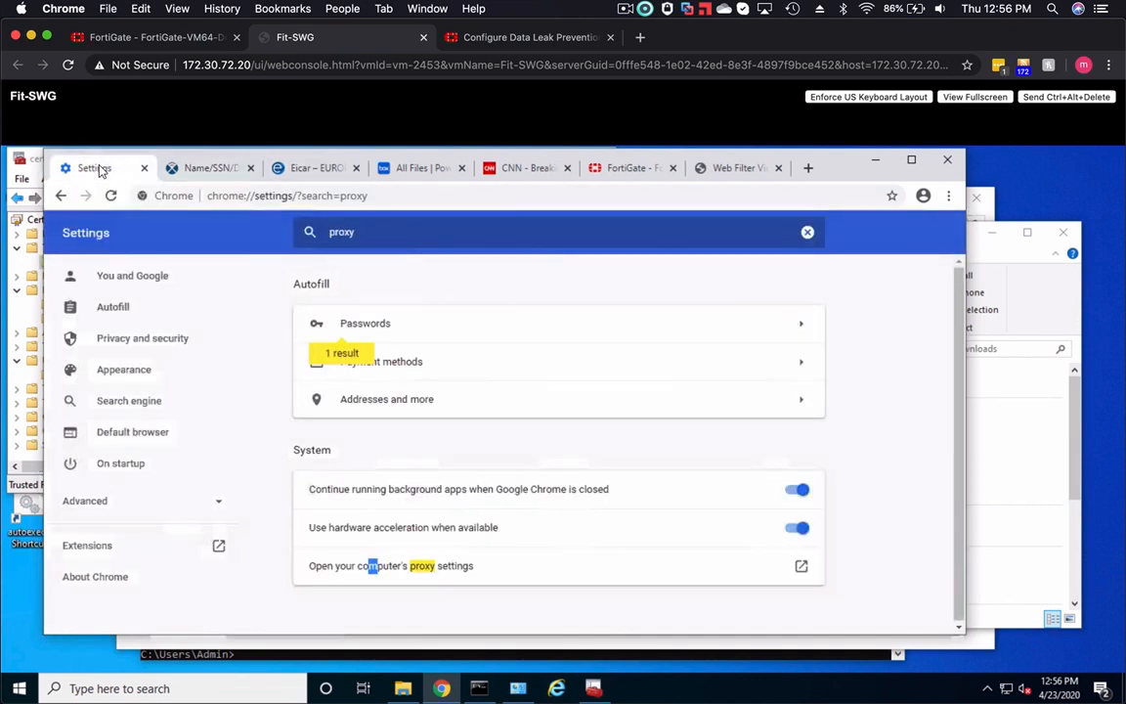
{"action": "left_click", "coordinate": [451, 568]}
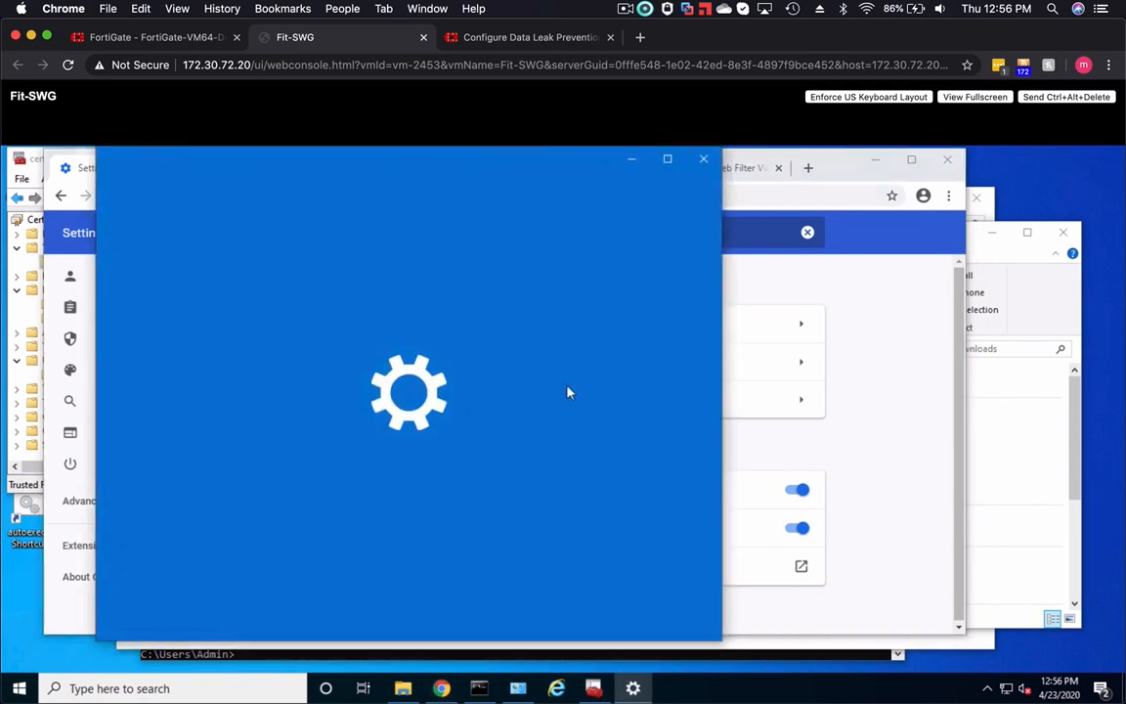
{"action": "scroll", "coordinate": [605, 383], "scroll_direction": "down", "scroll_amount": 3}
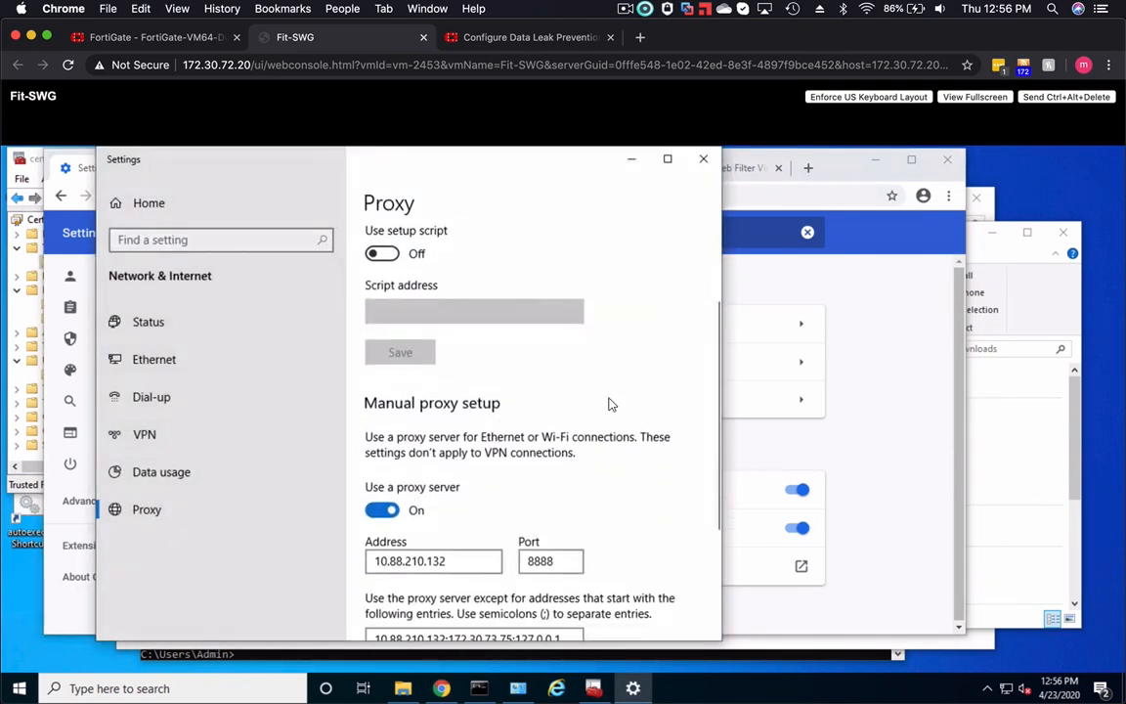
{"action": "left_click_drag", "start_coordinate": [450, 562], "coordinate": [357, 561]}
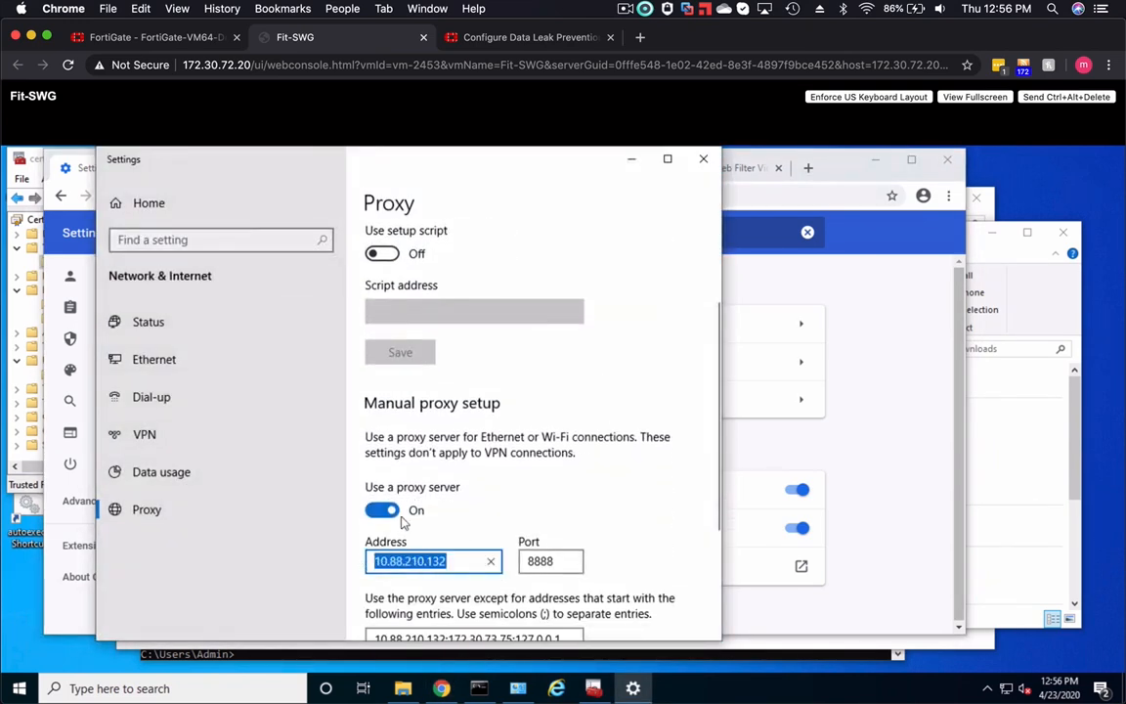
{"action": "left_click", "coordinate": [703, 158]}
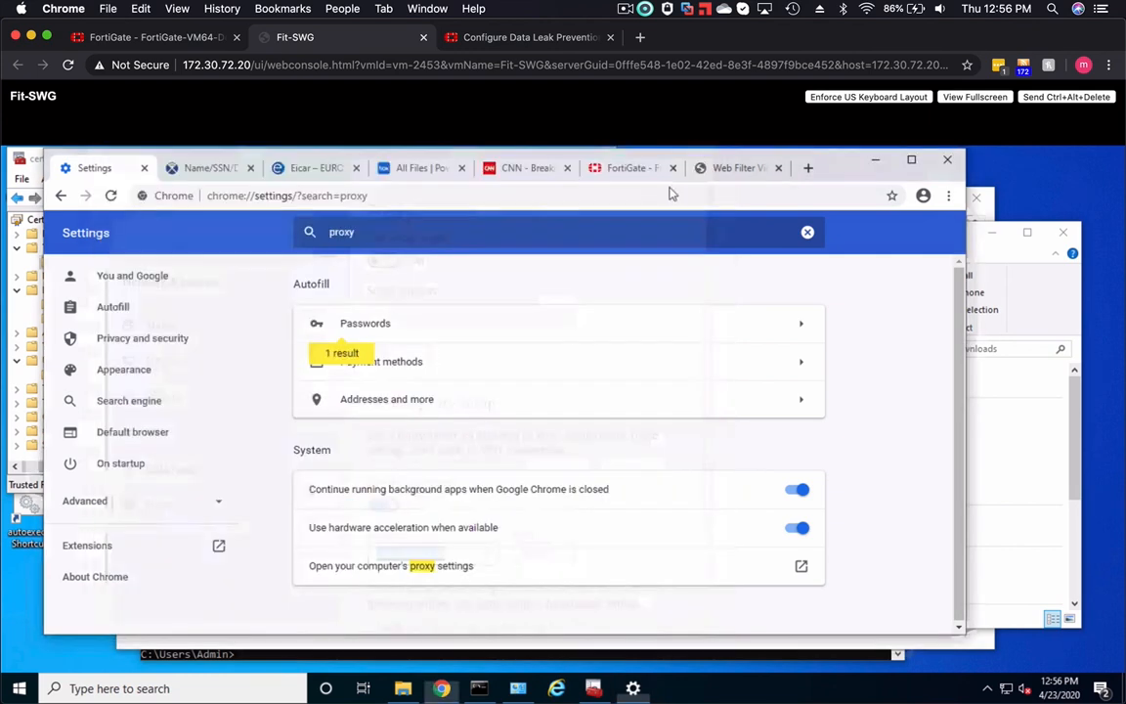
- On the DLP Test sample data page in the client browser, request the XLS sample SSN and CCN file
{"action": "left_click", "coordinate": [203, 167]}
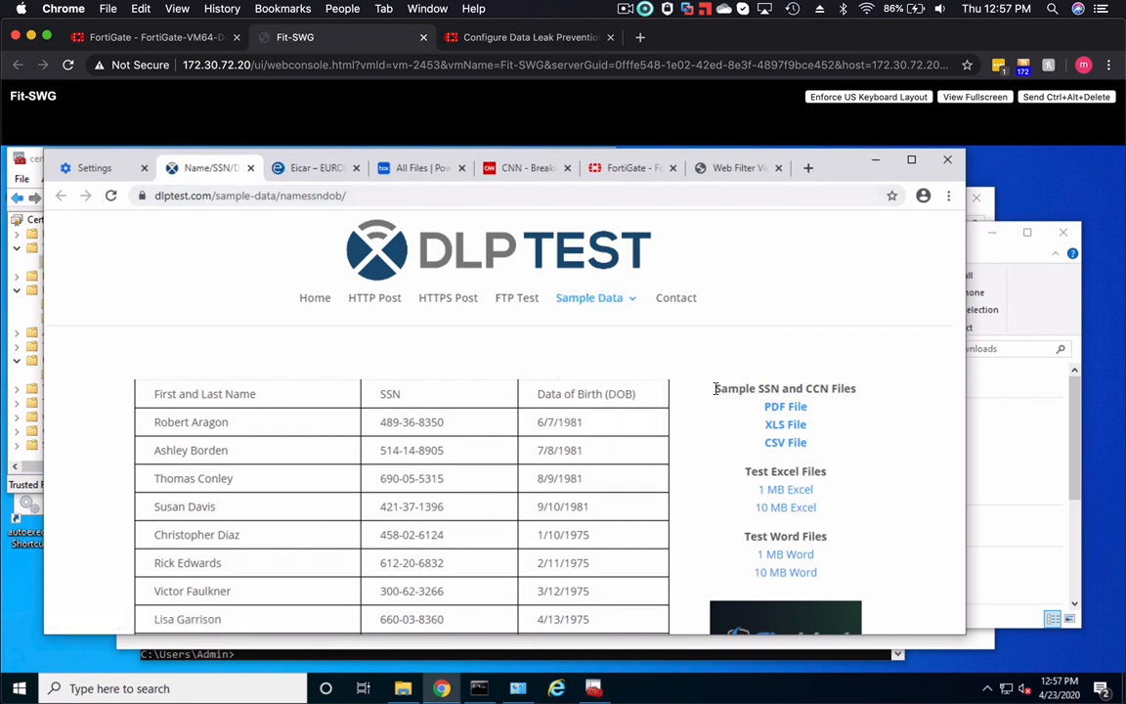
{"action": "left_click_drag", "start_coordinate": [714, 389], "coordinate": [865, 401]}
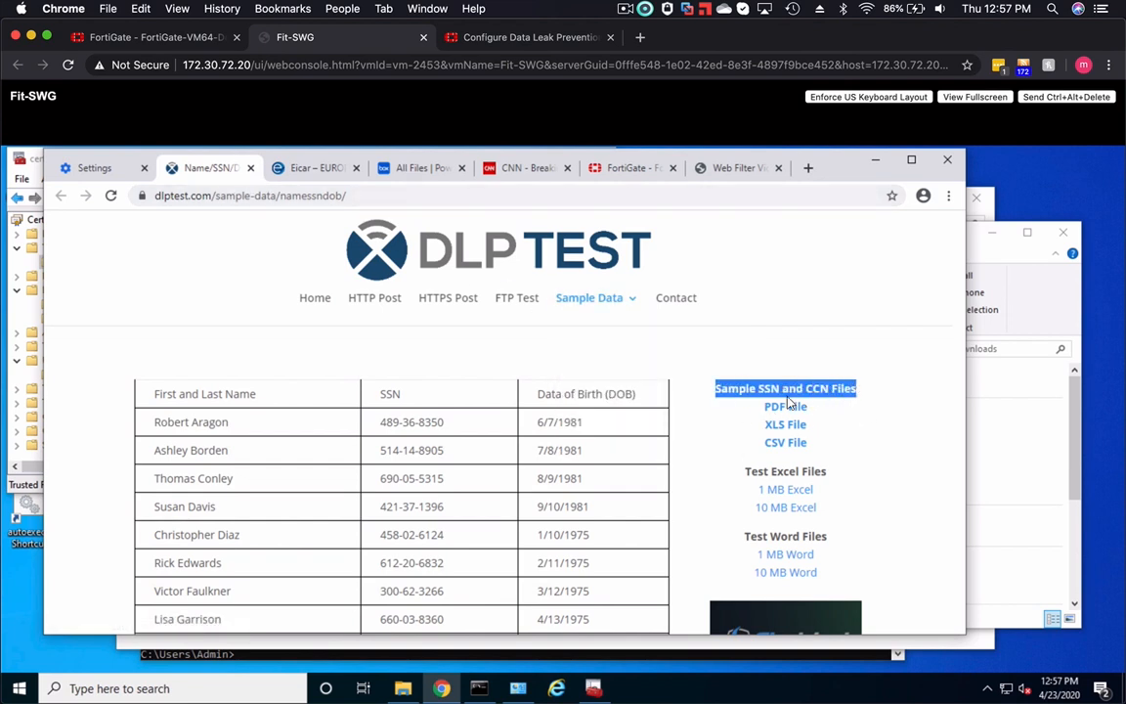
{"action": "left_click", "coordinate": [876, 433]}
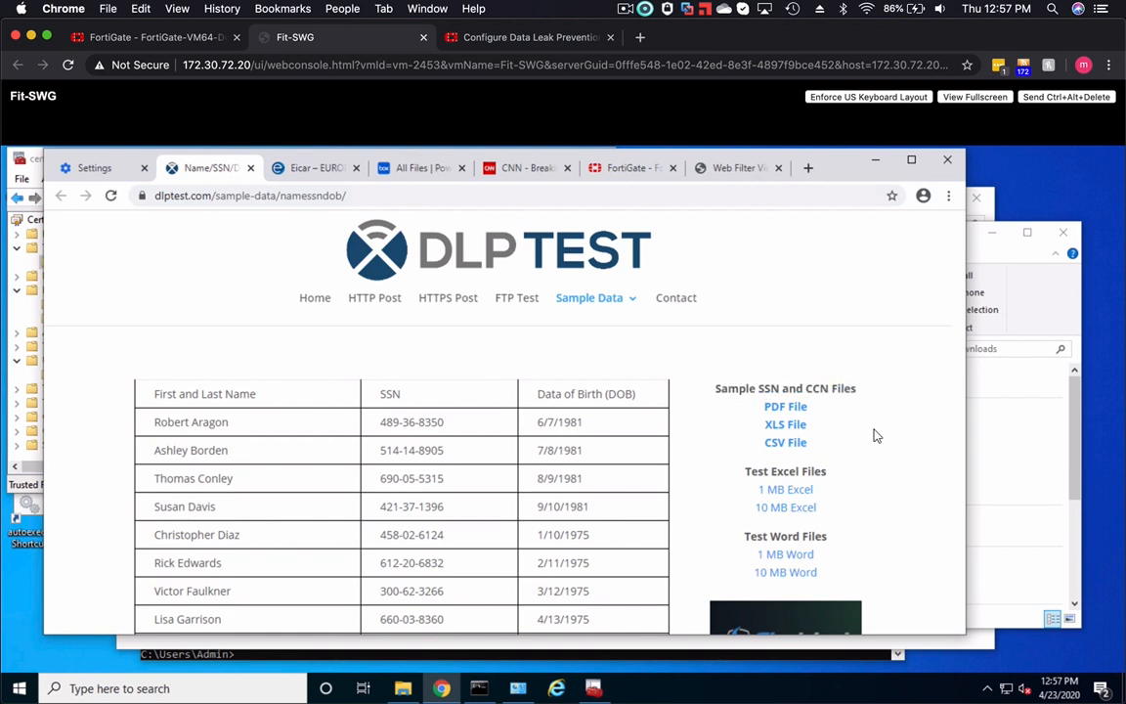
{"action": "left_click", "coordinate": [777, 428]}
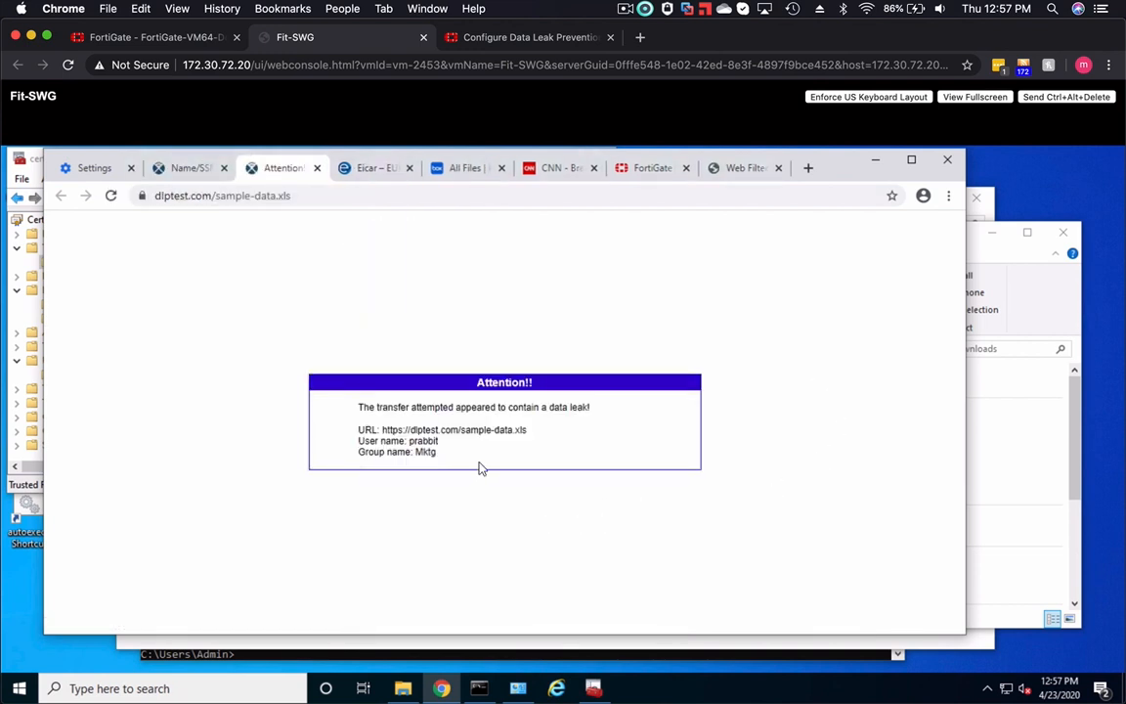
- Read the replacement page's message, file URL, user name and group name for the requested XLS file
{"action": "left_click_drag", "start_coordinate": [359, 413], "coordinate": [588, 407]}
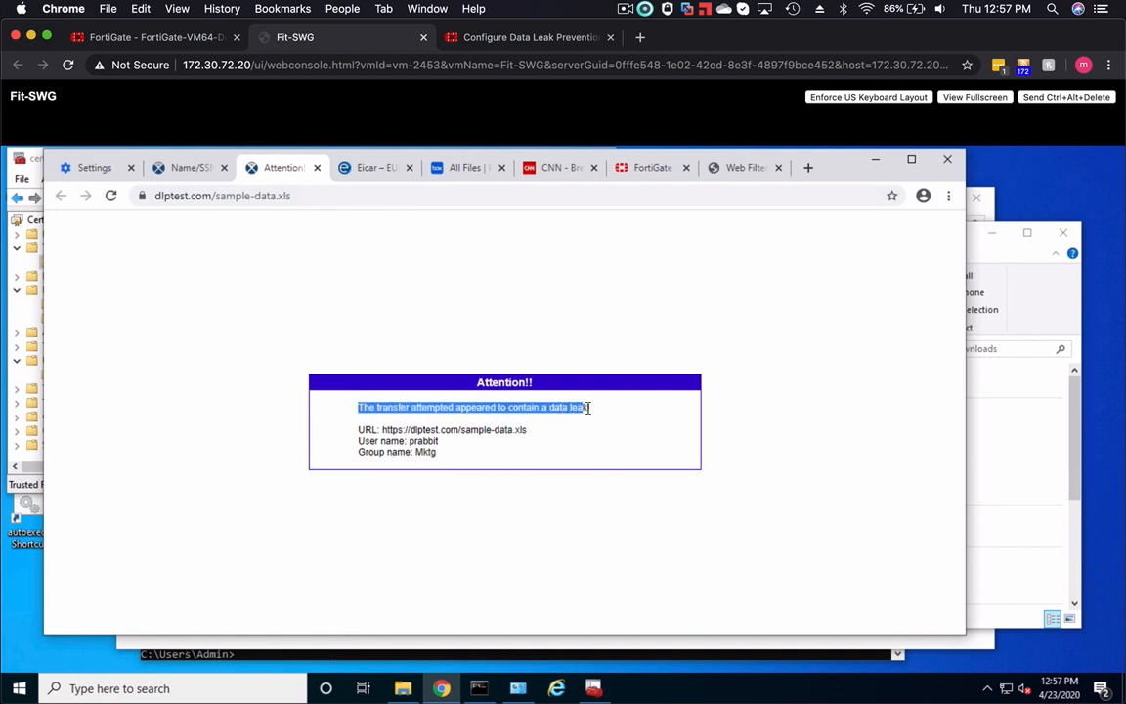
{"action": "left_click", "coordinate": [518, 447]}
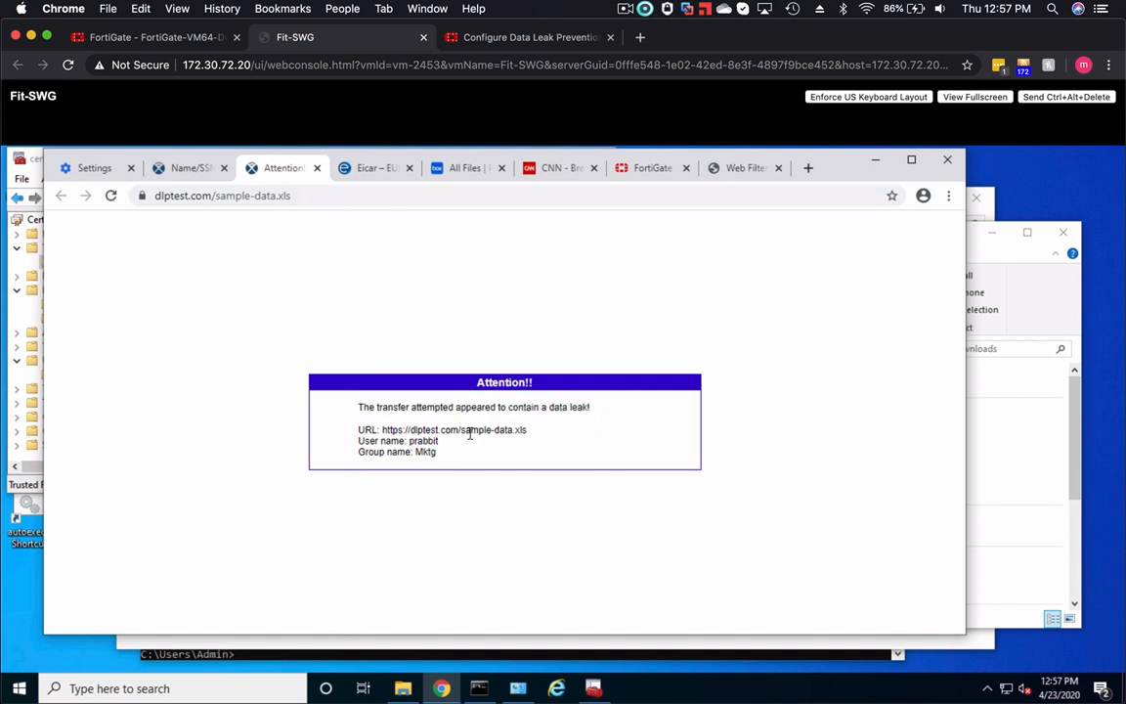
{"action": "left_click_drag", "start_coordinate": [464, 431], "coordinate": [528, 434]}
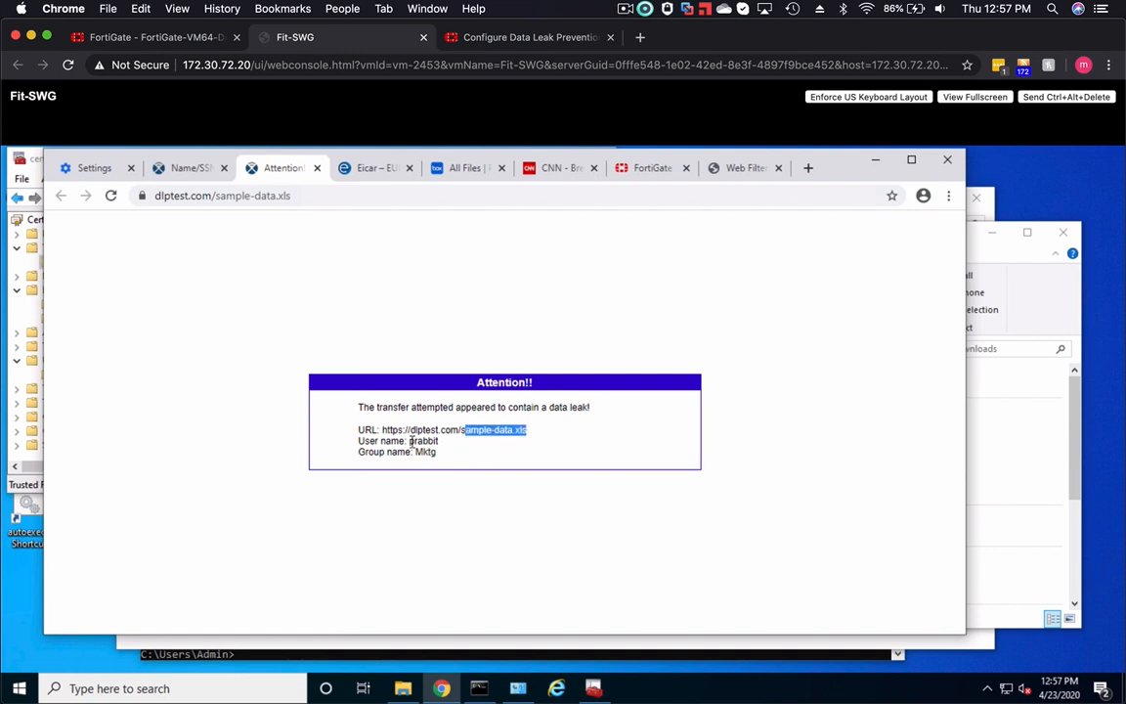
{"action": "left_click_drag", "start_coordinate": [408, 440], "coordinate": [438, 452]}
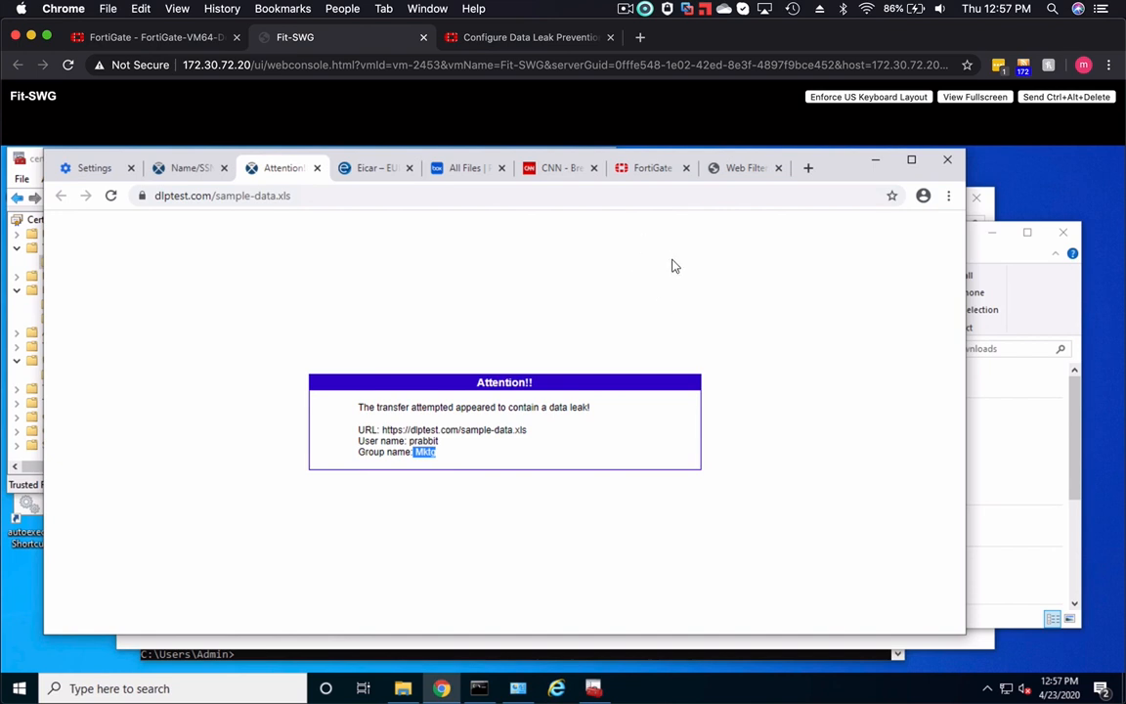
- Return to the DLP Test sample data page, request the PDF sample file, and read the response page's title and URL
{"action": "left_click", "coordinate": [184, 170]}
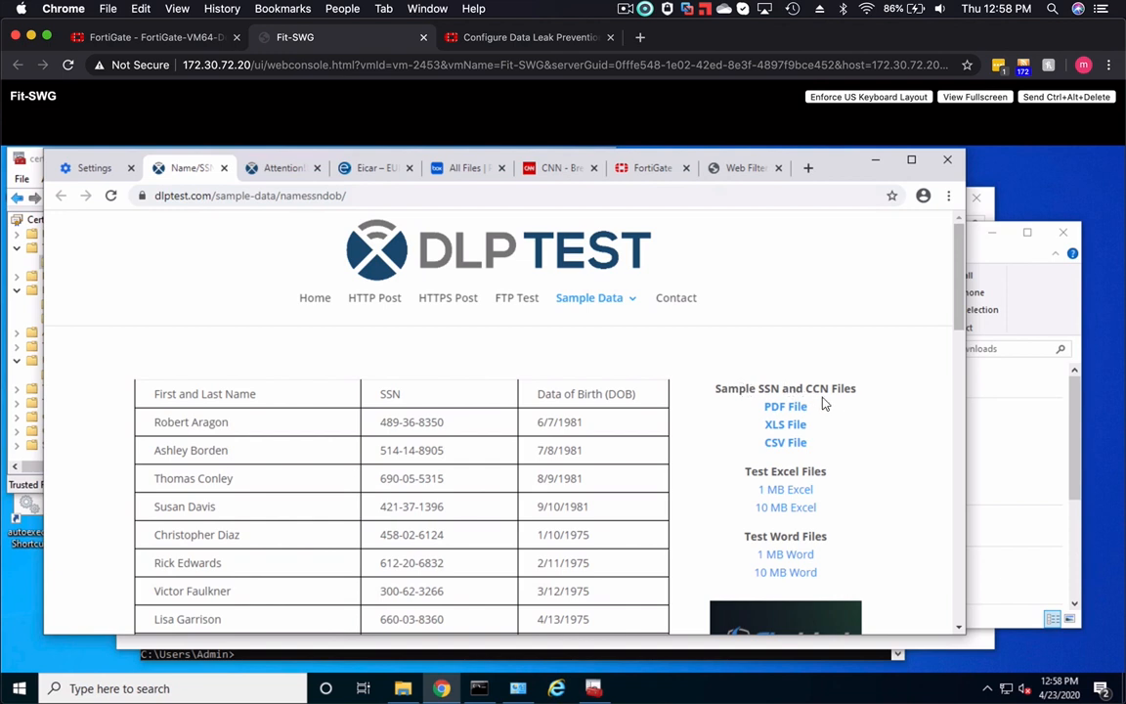
{"action": "left_click", "coordinate": [774, 409]}
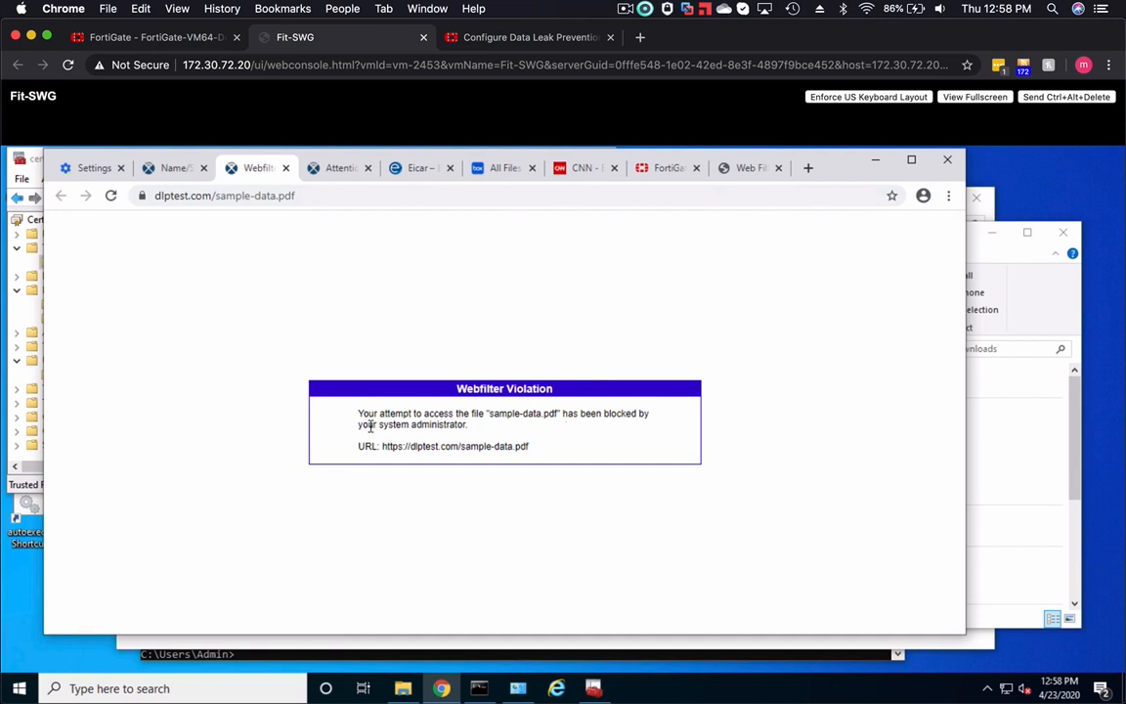
{"action": "left_click_drag", "start_coordinate": [370, 426], "coordinate": [546, 455]}
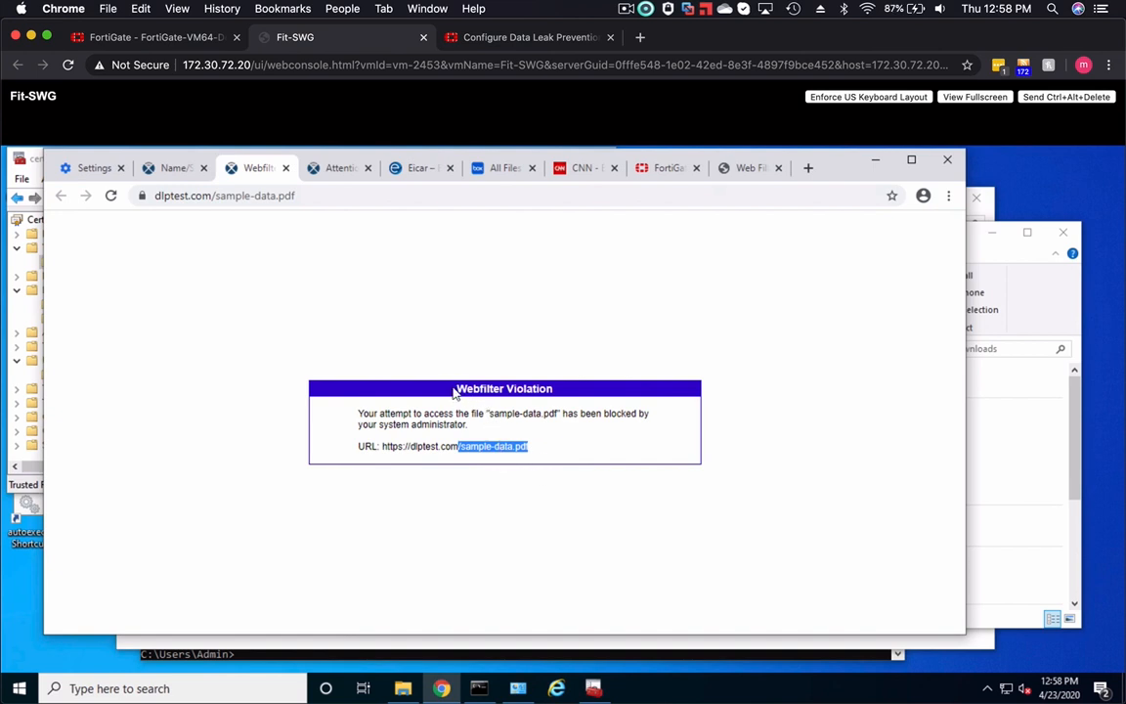
{"action": "left_click_drag", "start_coordinate": [456, 390], "coordinate": [553, 390]}
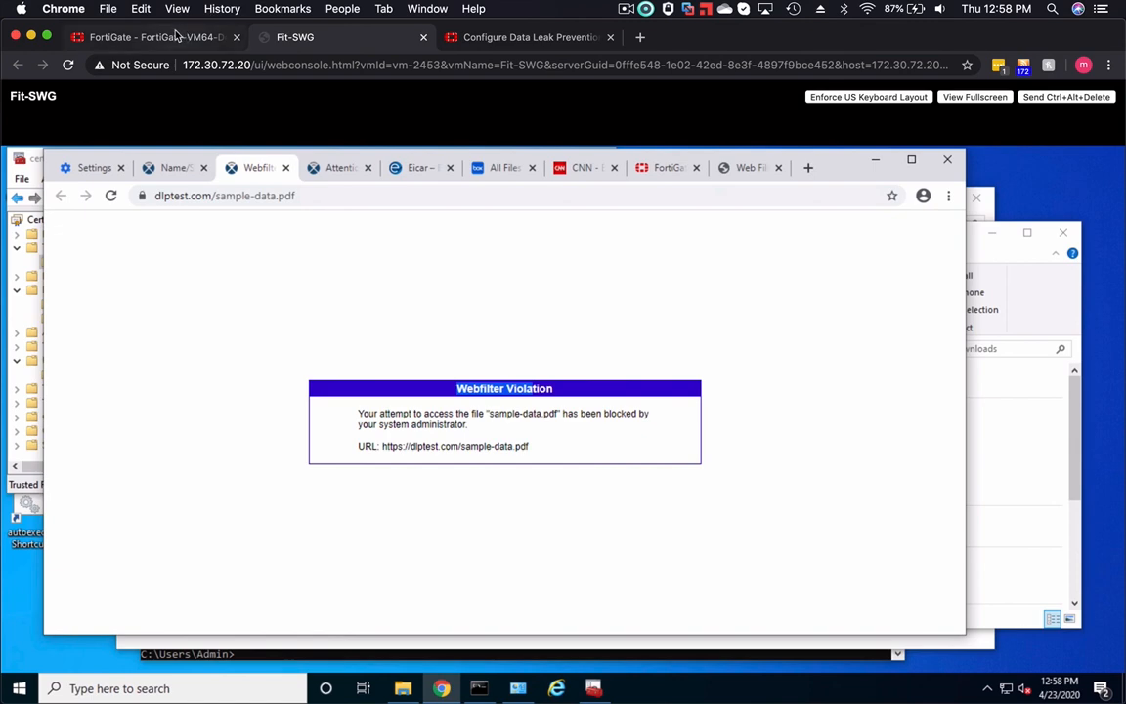
- Switch to the FortiGate console and review the file filter rules in the Marketing web filter profile
{"action": "left_click", "coordinate": [161, 36]}
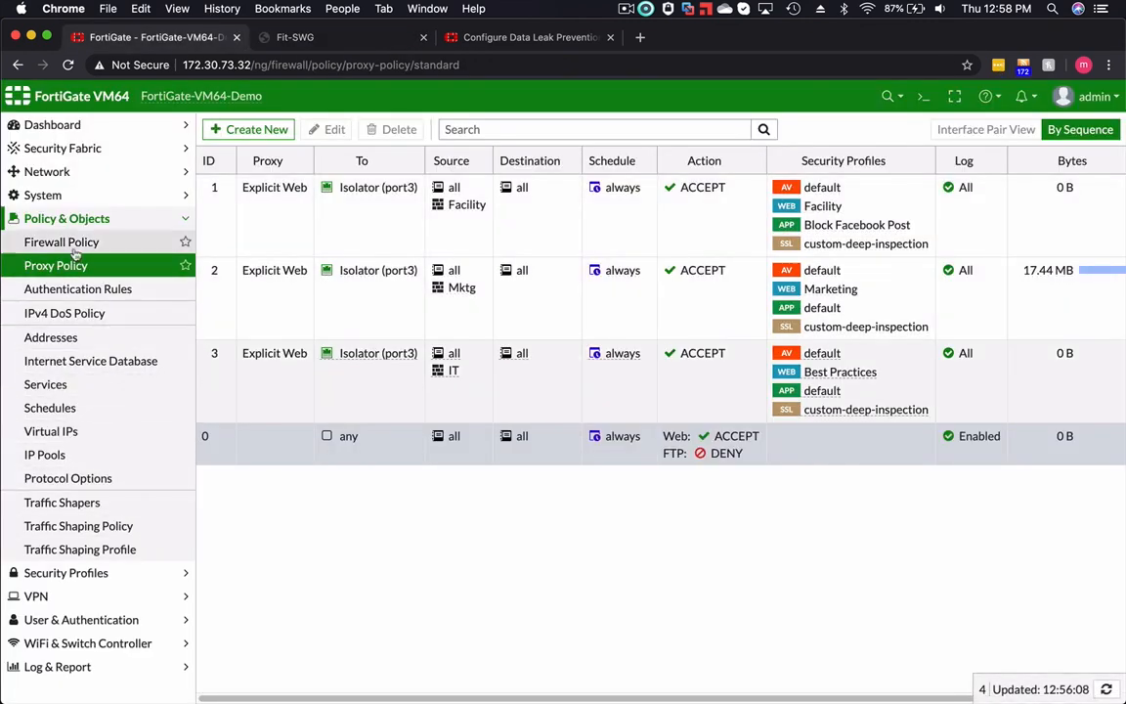
{"action": "left_click", "coordinate": [110, 574]}
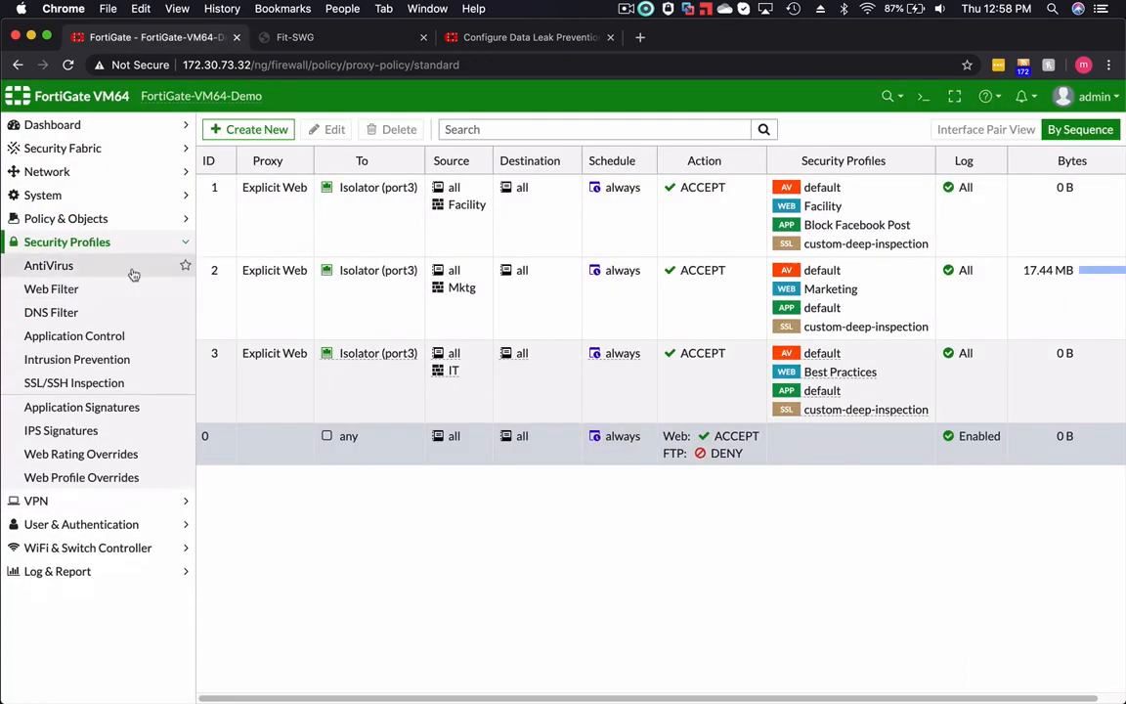
{"action": "left_click", "coordinate": [136, 289]}
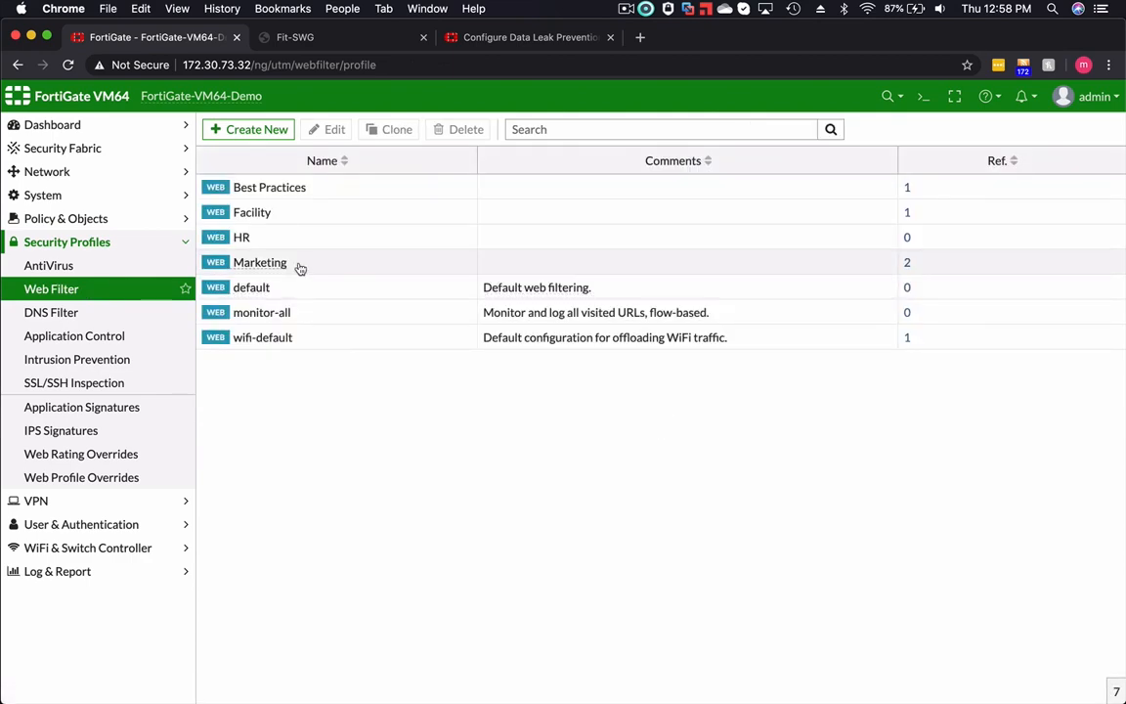
{"action": "double_click", "coordinate": [296, 264]}
{"action": "scroll", "coordinate": [731, 402], "scroll_direction": "down", "scroll_amount": 10}
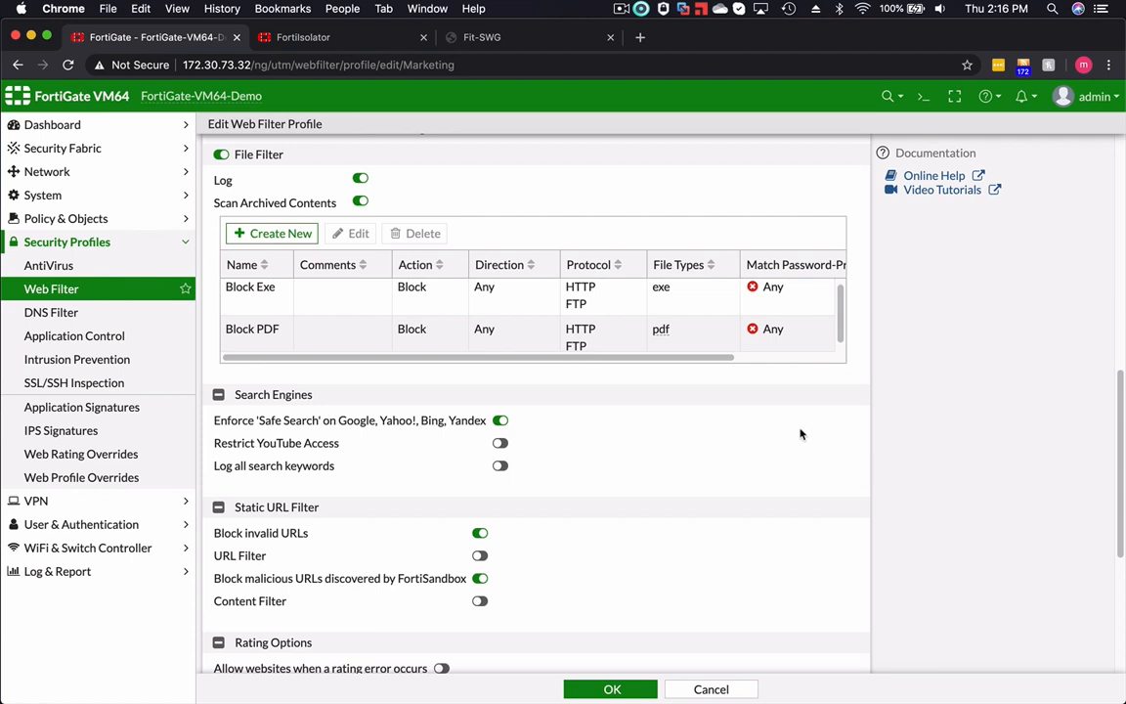
- Review the Isolator forwarding server's proxy address and port, cancel out of it, and apply the explicit proxy settings
{"action": "left_click", "coordinate": [83, 174]}
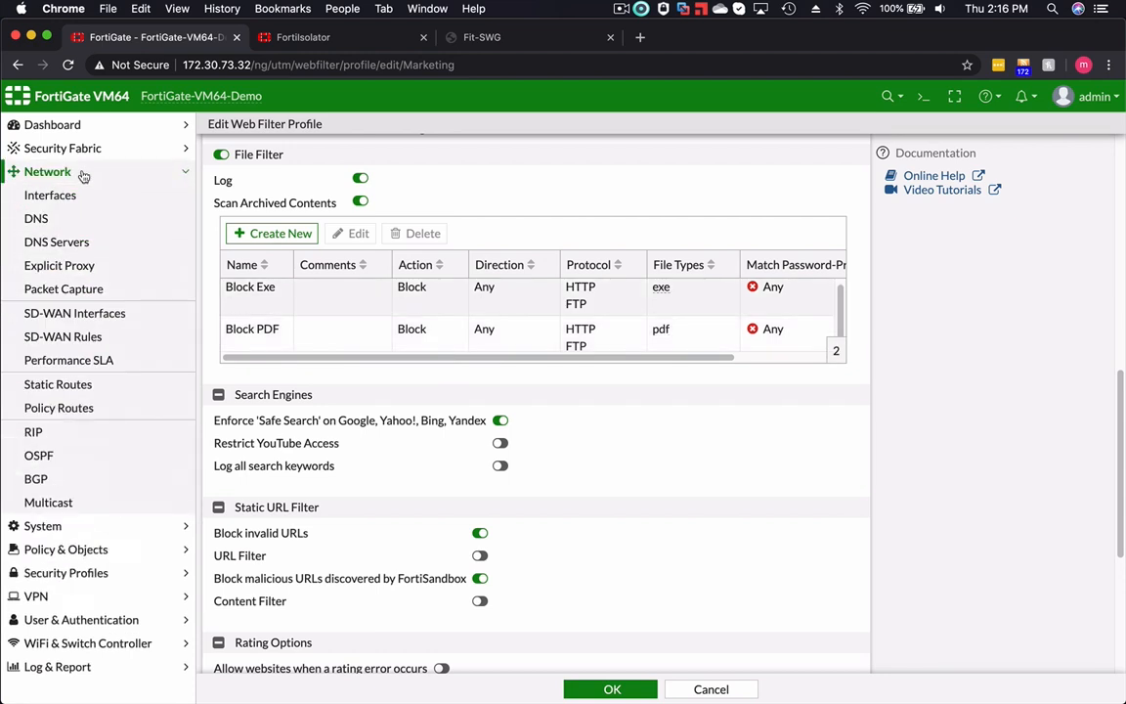
{"action": "left_click", "coordinate": [82, 267]}
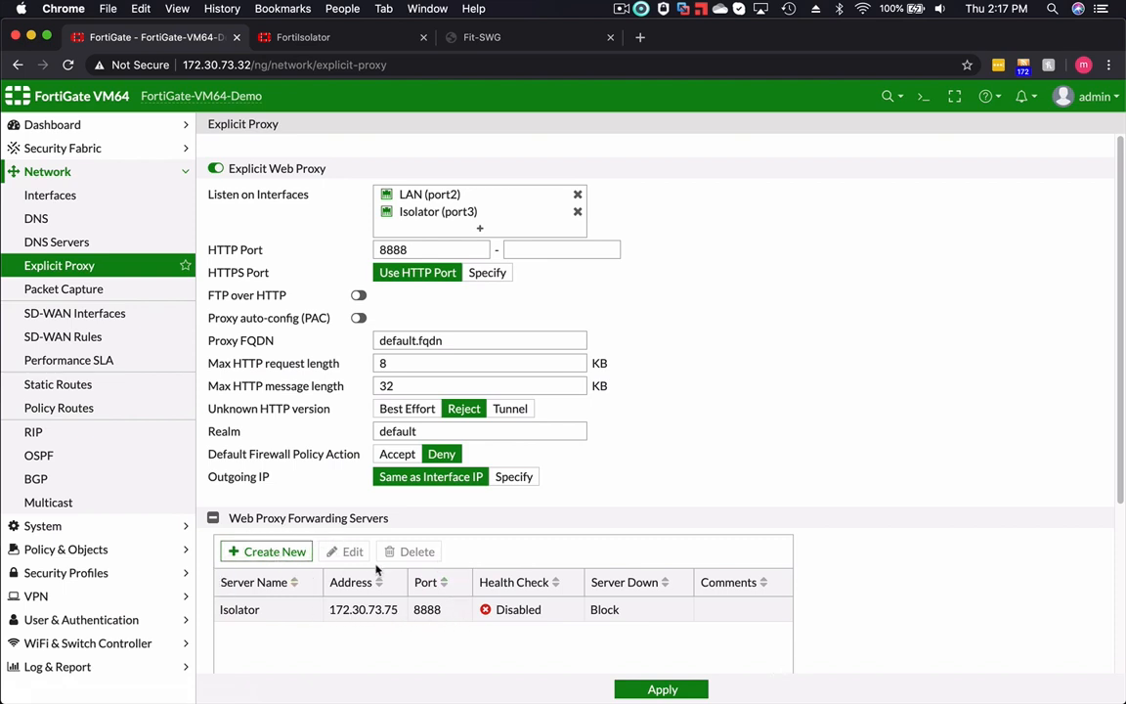
{"action": "double_click", "coordinate": [295, 610]}
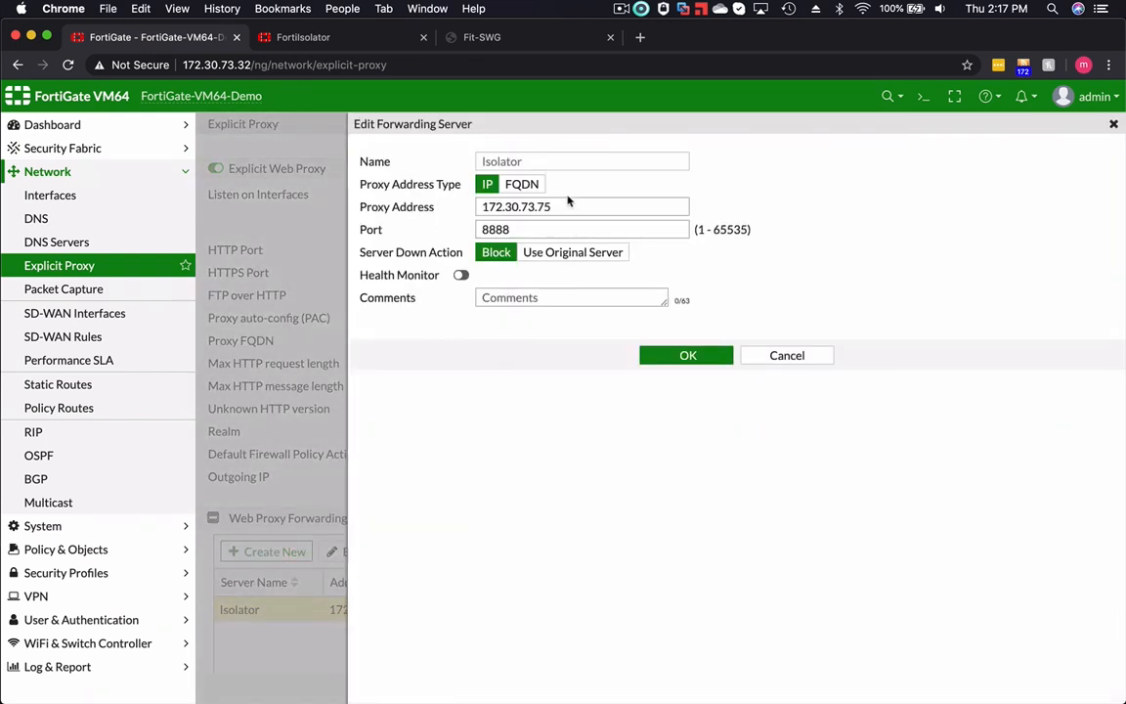
{"action": "left_click_drag", "start_coordinate": [562, 207], "coordinate": [467, 207]}
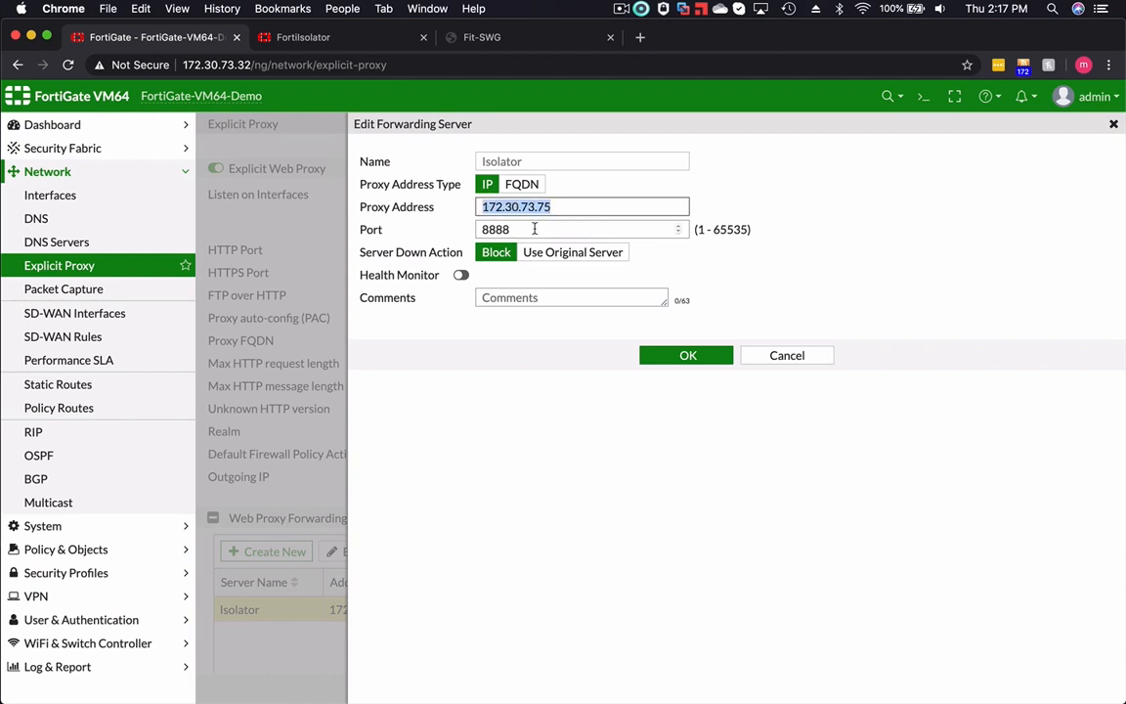
{"action": "key", "text": "Tab"}
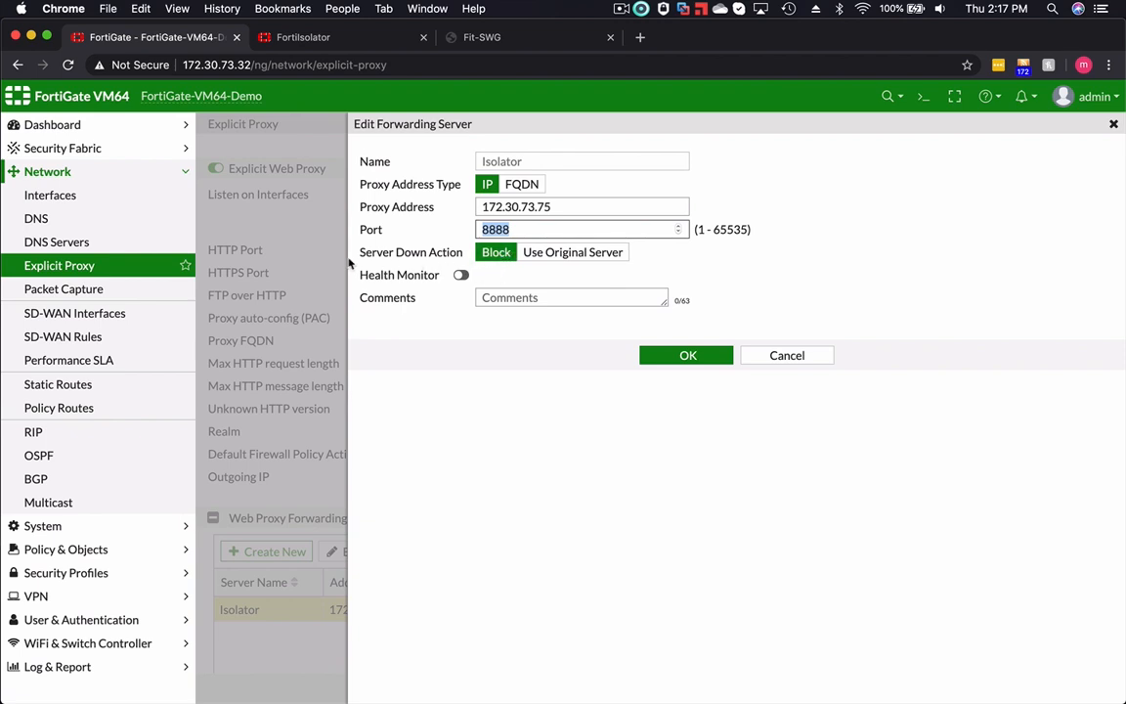
{"action": "left_click", "coordinate": [787, 355]}
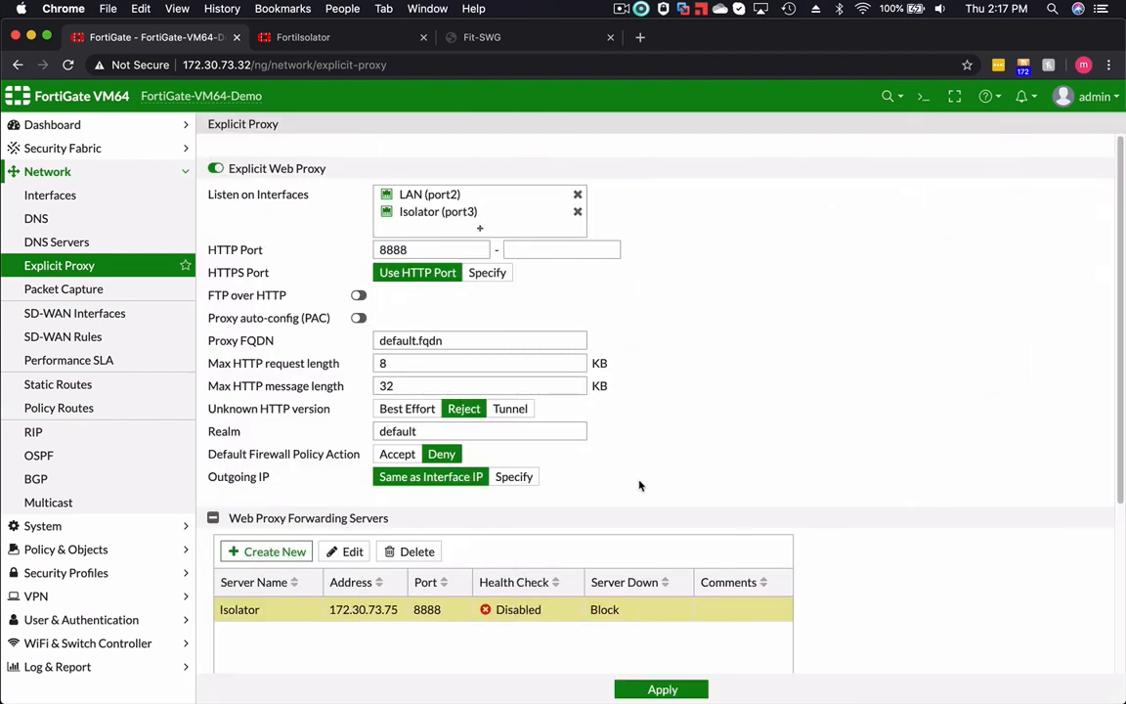
{"action": "left_click", "coordinate": [661, 689]}
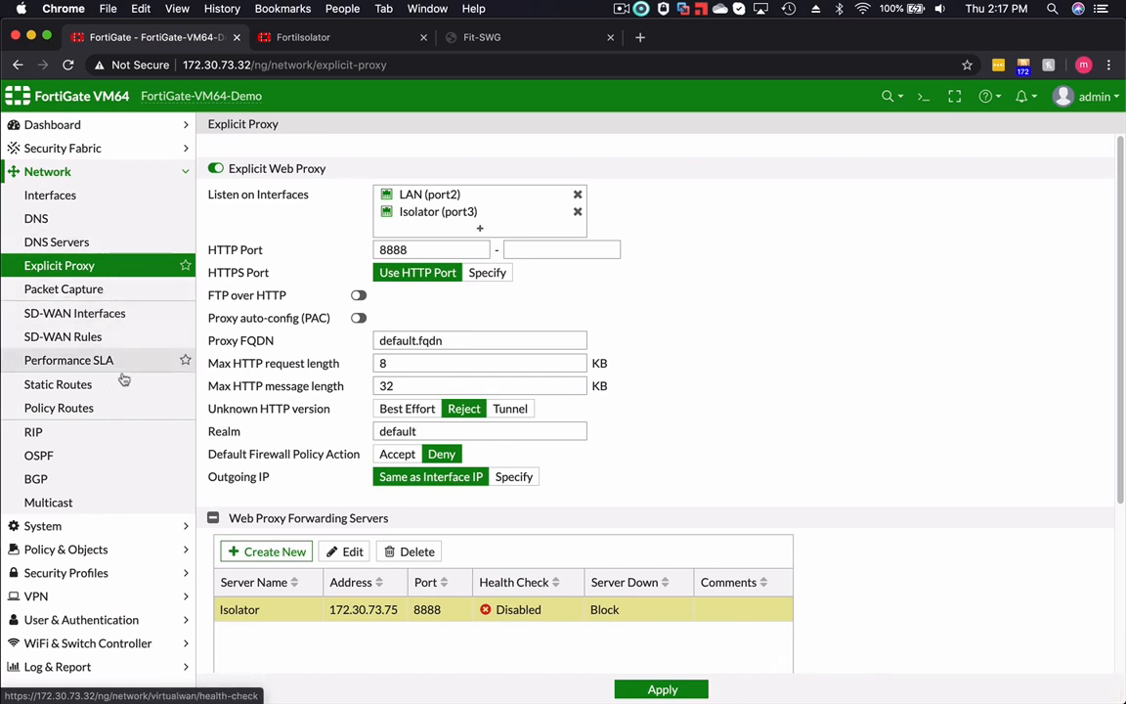
- Edit the Facility group's proxy policy to enable the web proxy forwarding server, choose Isolator, and save the policy
{"action": "left_click", "coordinate": [101, 553]}
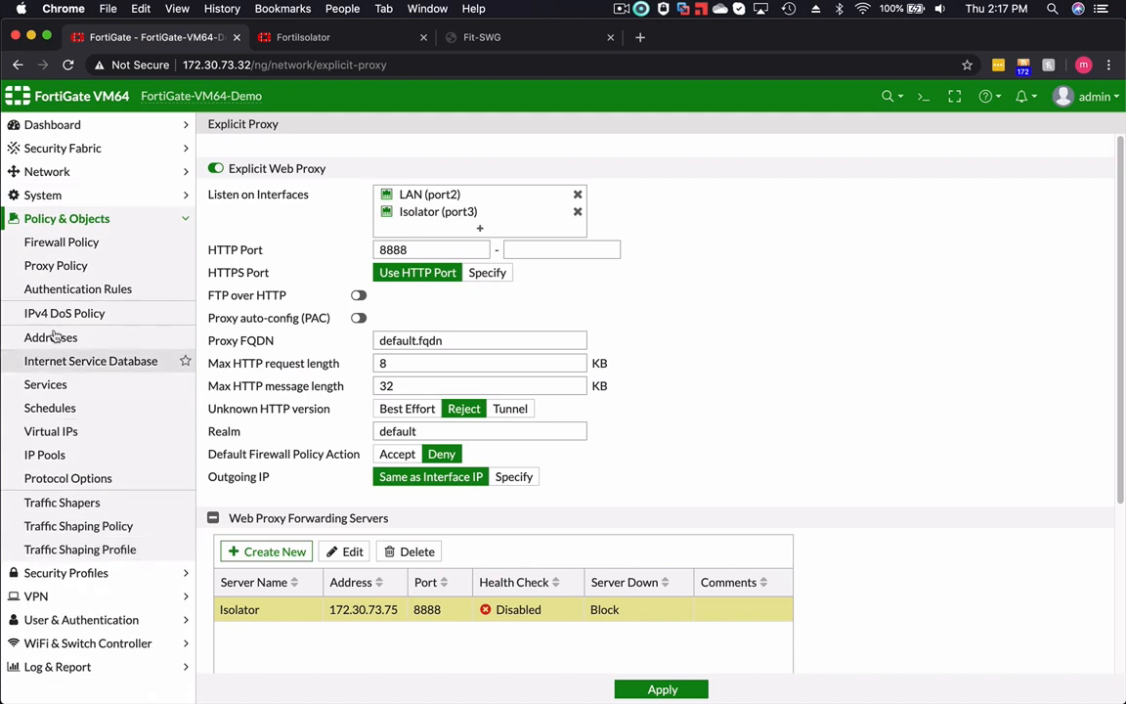
{"action": "left_click", "coordinate": [55, 268]}
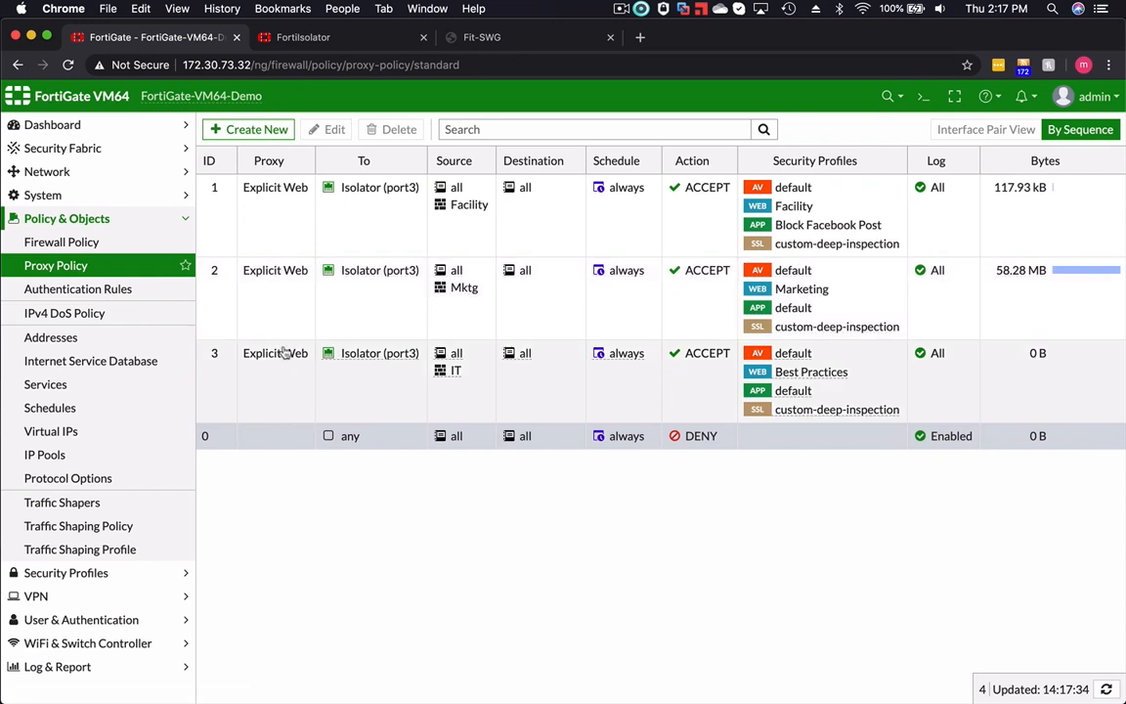
{"action": "left_click", "coordinate": [277, 226]}
{"action": "right_click", "coordinate": [278, 226]}
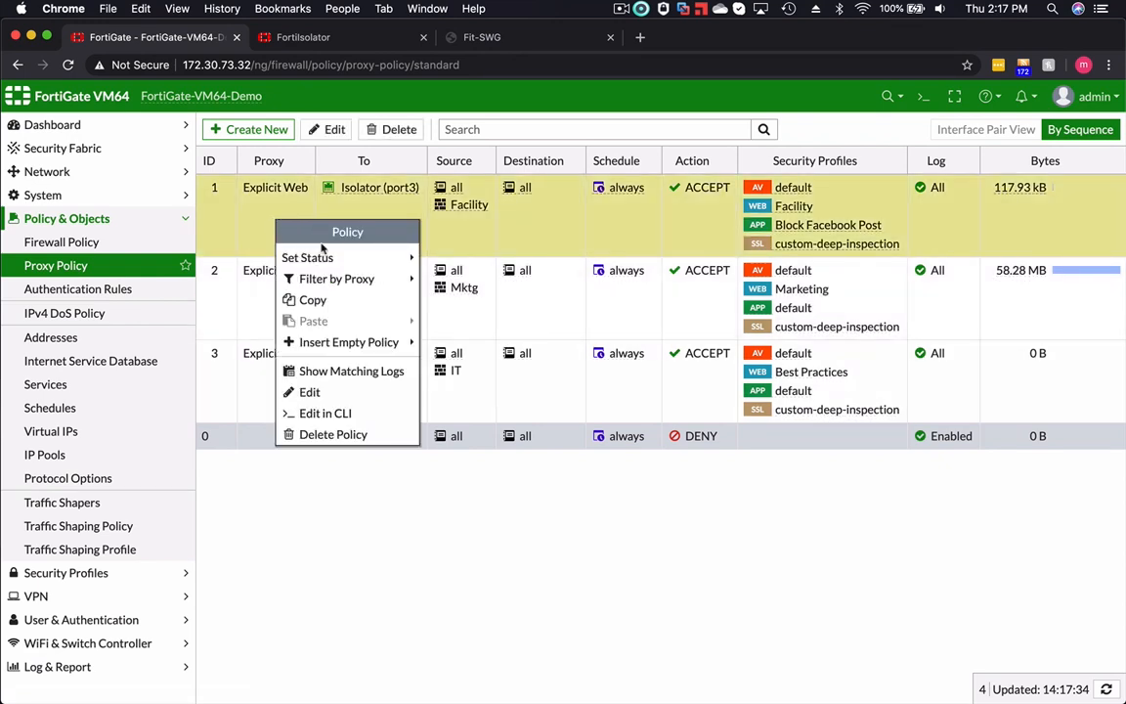
{"action": "left_click", "coordinate": [352, 392]}
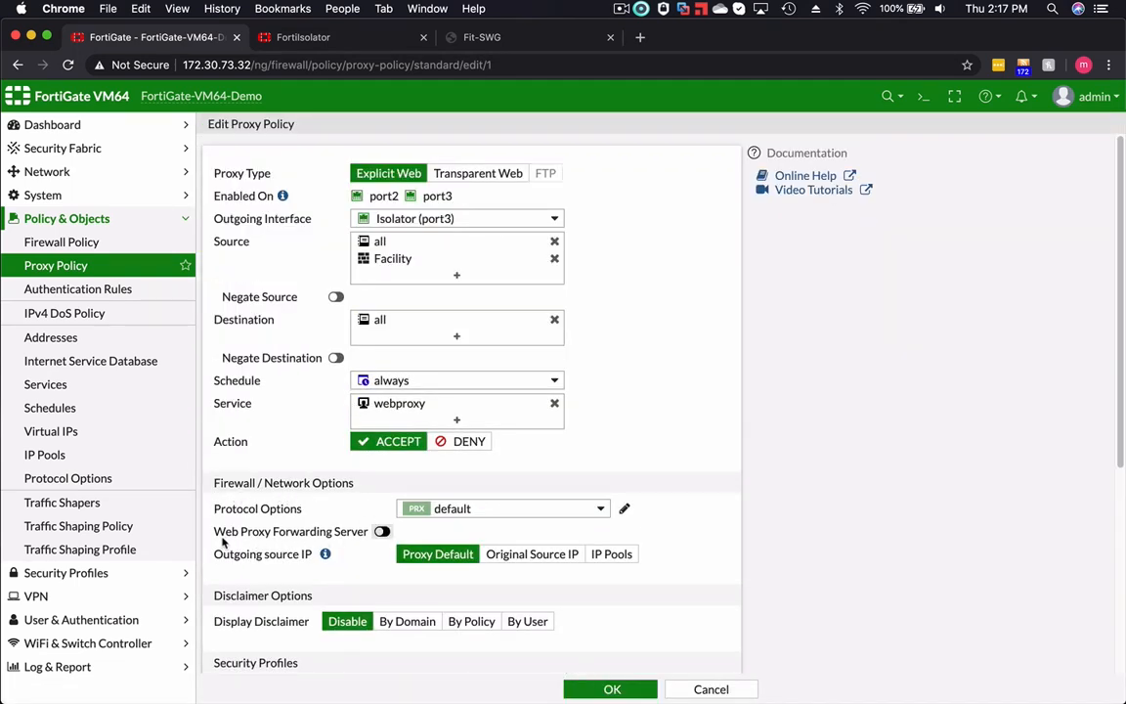
{"action": "left_click", "coordinate": [382, 532]}
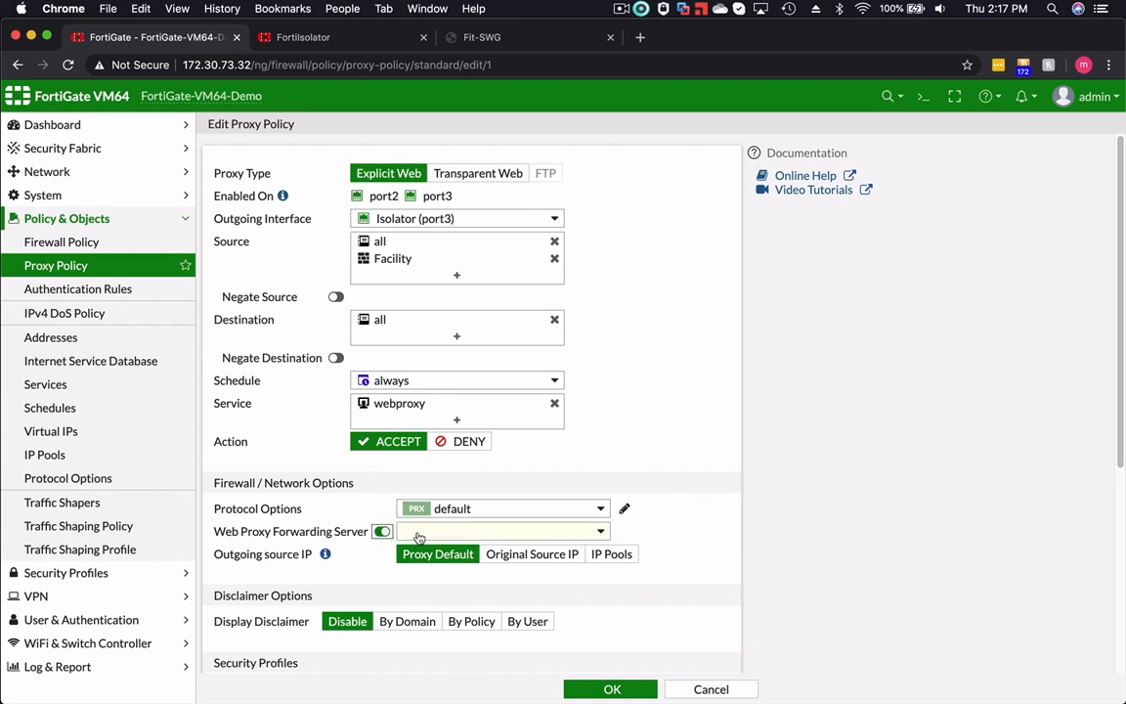
{"action": "left_click", "coordinate": [506, 532]}
{"action": "left_click", "coordinate": [432, 597]}
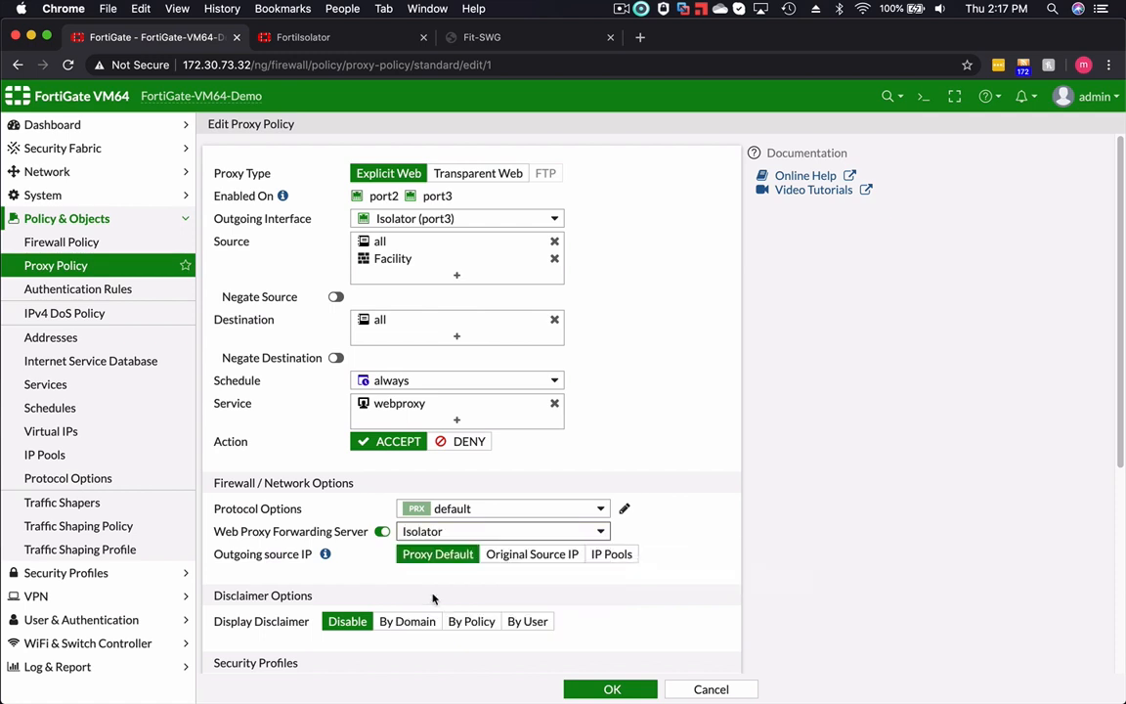
{"action": "left_click", "coordinate": [613, 690]}
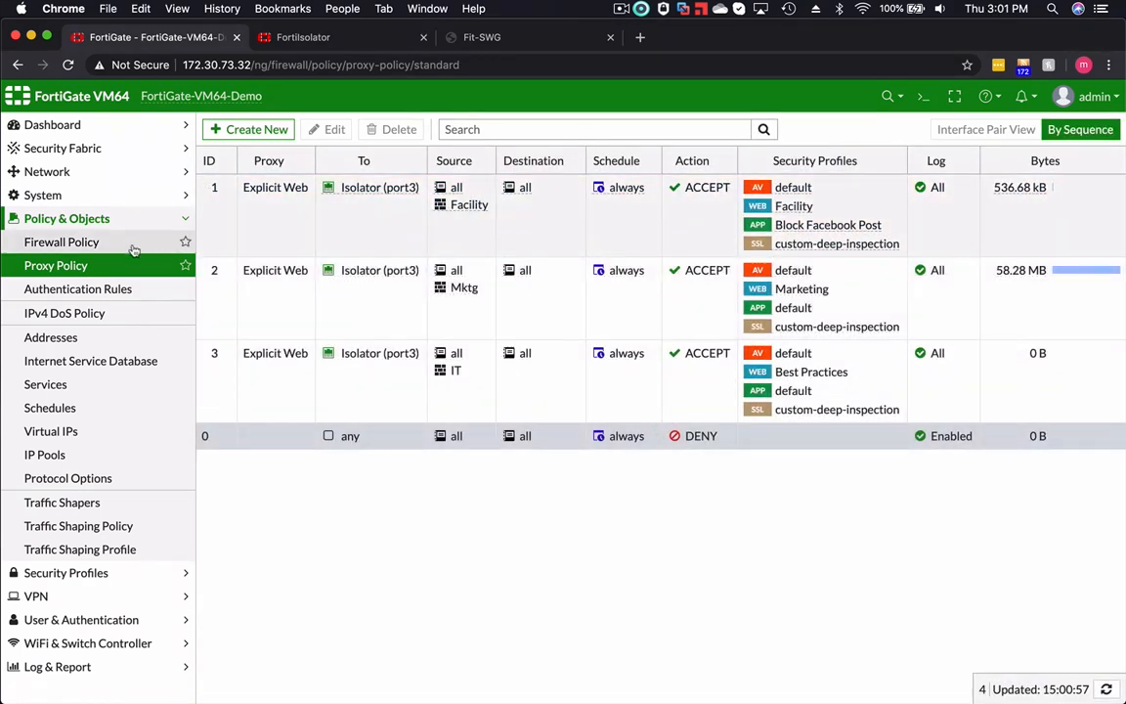
- Open the firewall policy list and check the Allow policy's NAT and SSL inspection settings
{"action": "left_click", "coordinate": [87, 246]}
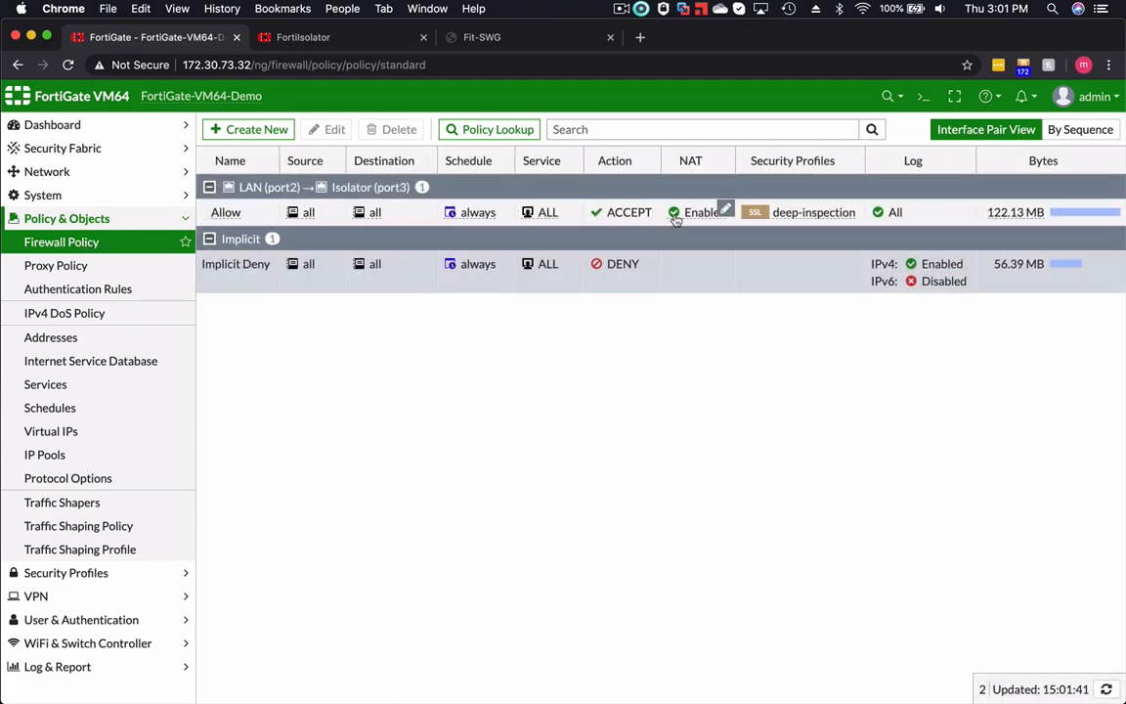
{"action": "mouse_move", "coordinate": [797, 215]}
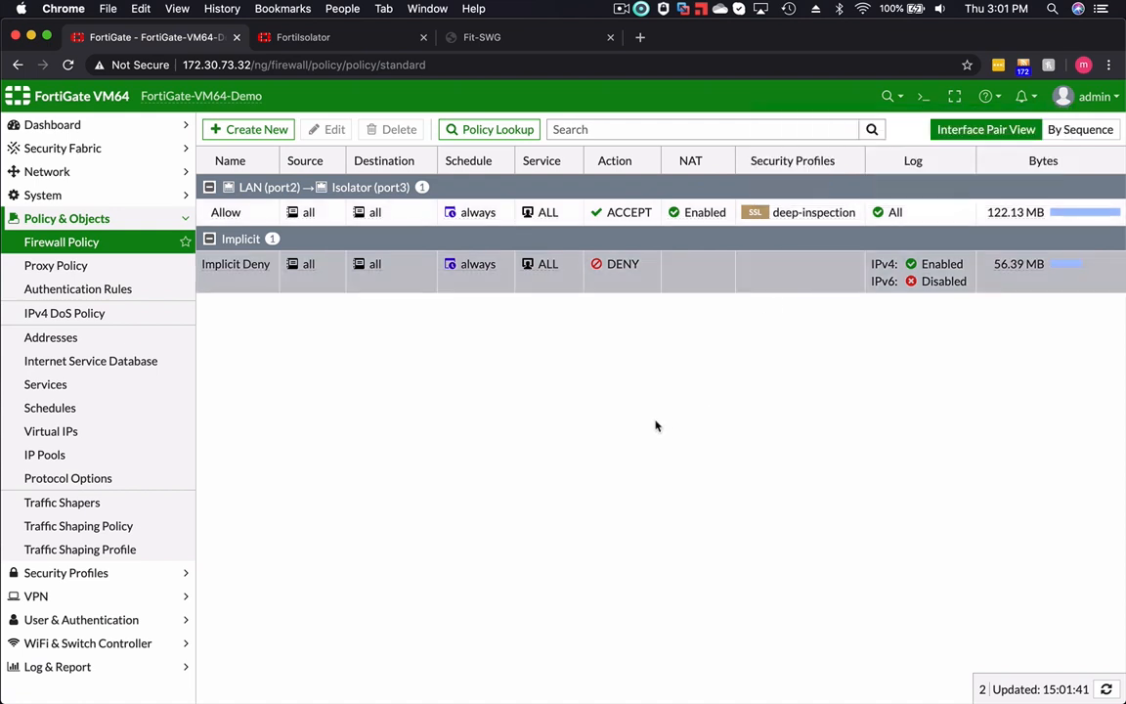
- Switch to the Fit-SWG client and clear its browser's all-time browsing history, download history, cookies and cached files
{"action": "left_click", "coordinate": [520, 40]}
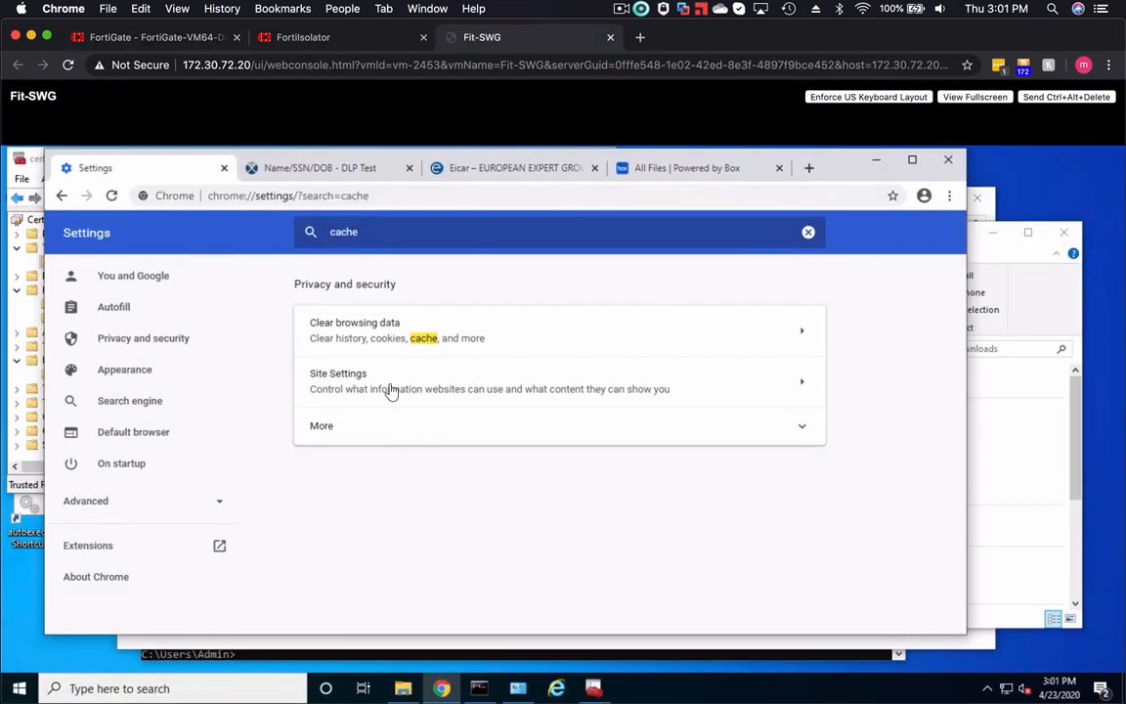
{"action": "left_click", "coordinate": [357, 332]}
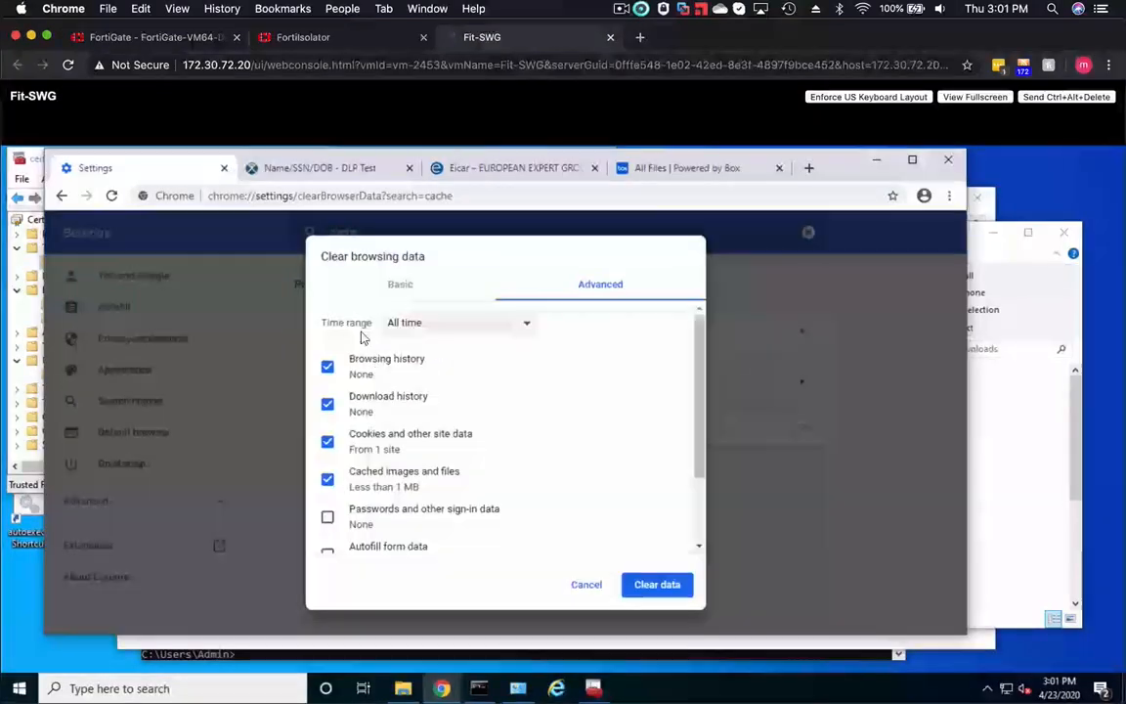
{"action": "left_click", "coordinate": [657, 586]}
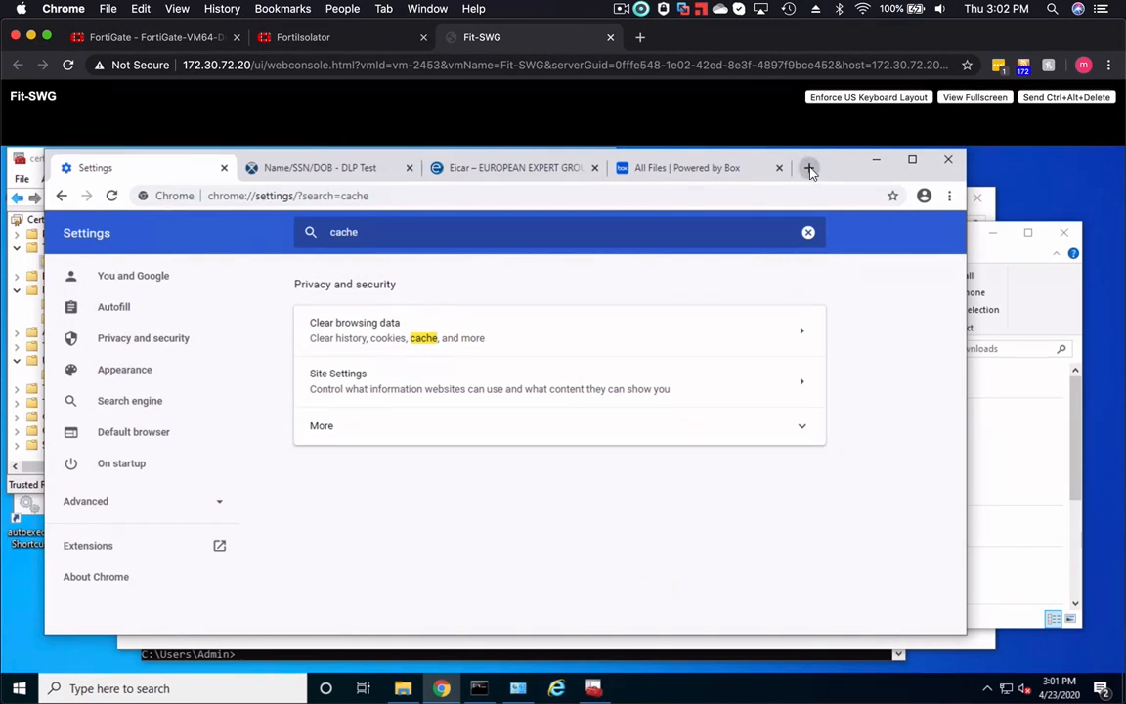
- Load cnn.com in a new browser tab
{"action": "left_click", "coordinate": [809, 169]}
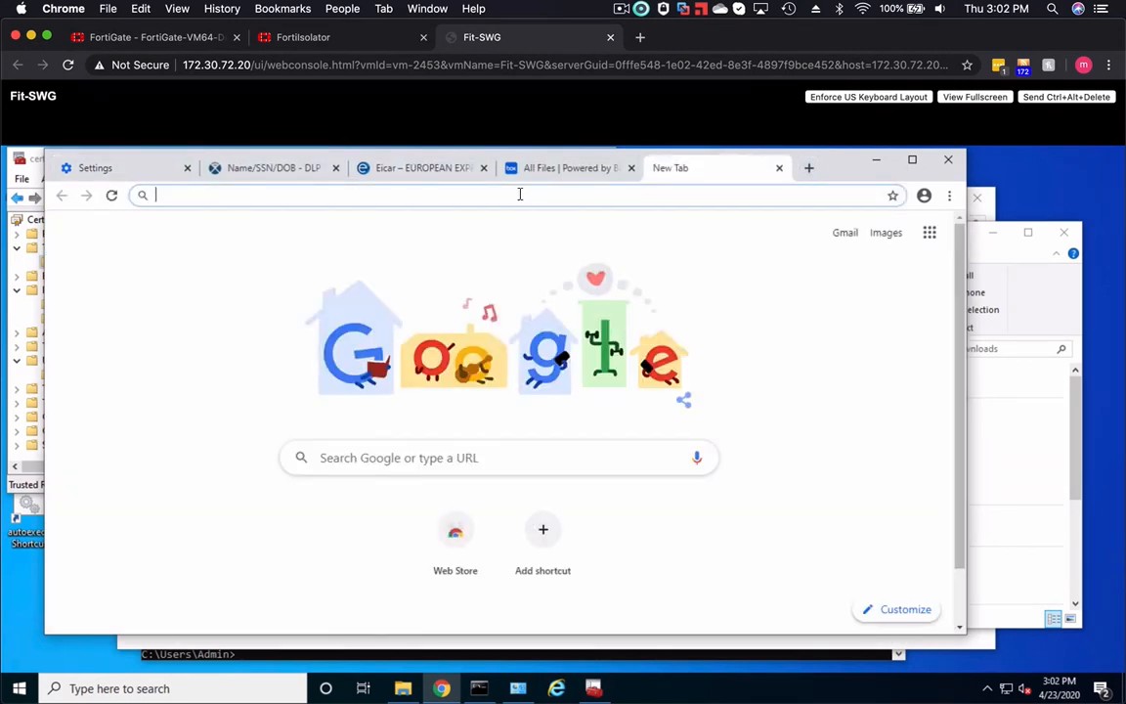
{"action": "type", "text": "cann"}
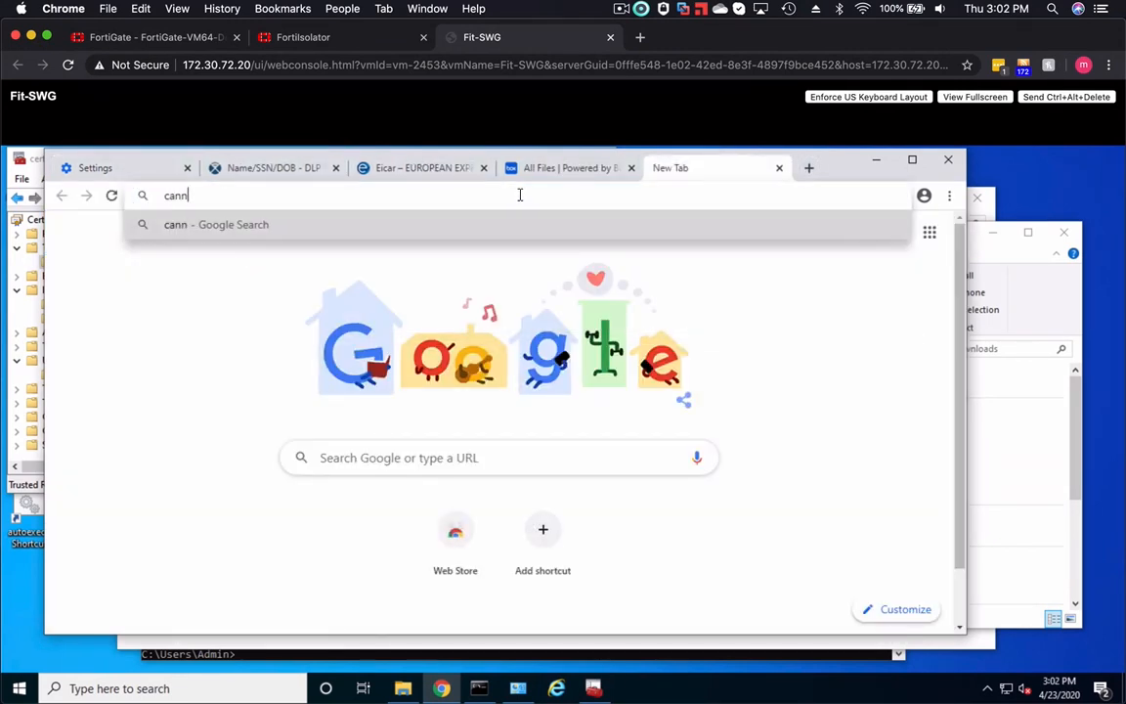
{"action": "key", "text": "BackSpace"}
{"action": "key", "text": "BackSpace"}
{"action": "key", "text": "BackSpace"}
{"action": "type", "text": "nn.com"}
{"action": "key", "text": "Return"}
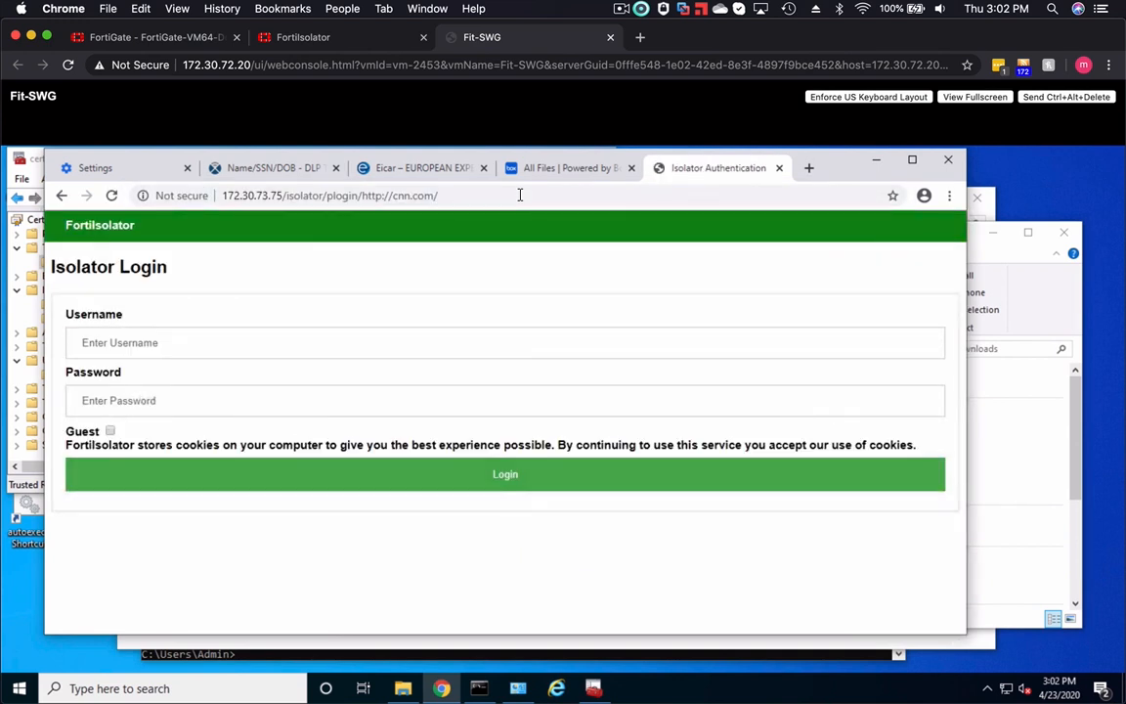
{"action": "left_click_drag", "start_coordinate": [448, 195], "coordinate": [217, 195]}
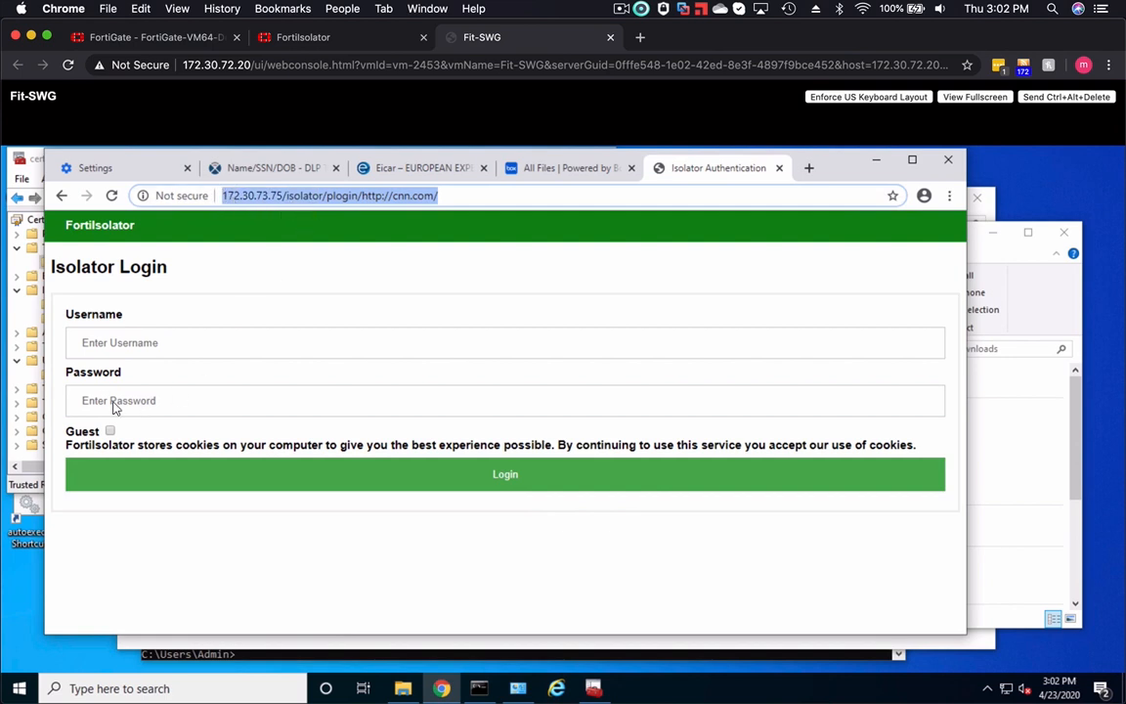
{"action": "left_click", "coordinate": [110, 432]}
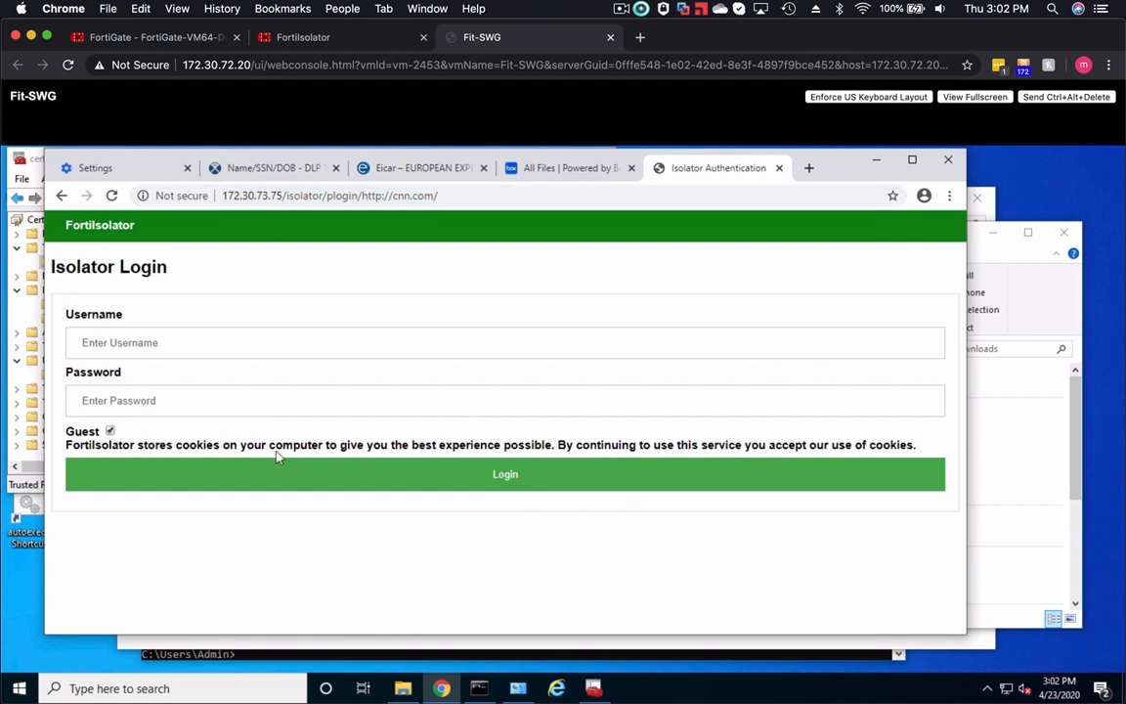
{"action": "left_click", "coordinate": [505, 475]}
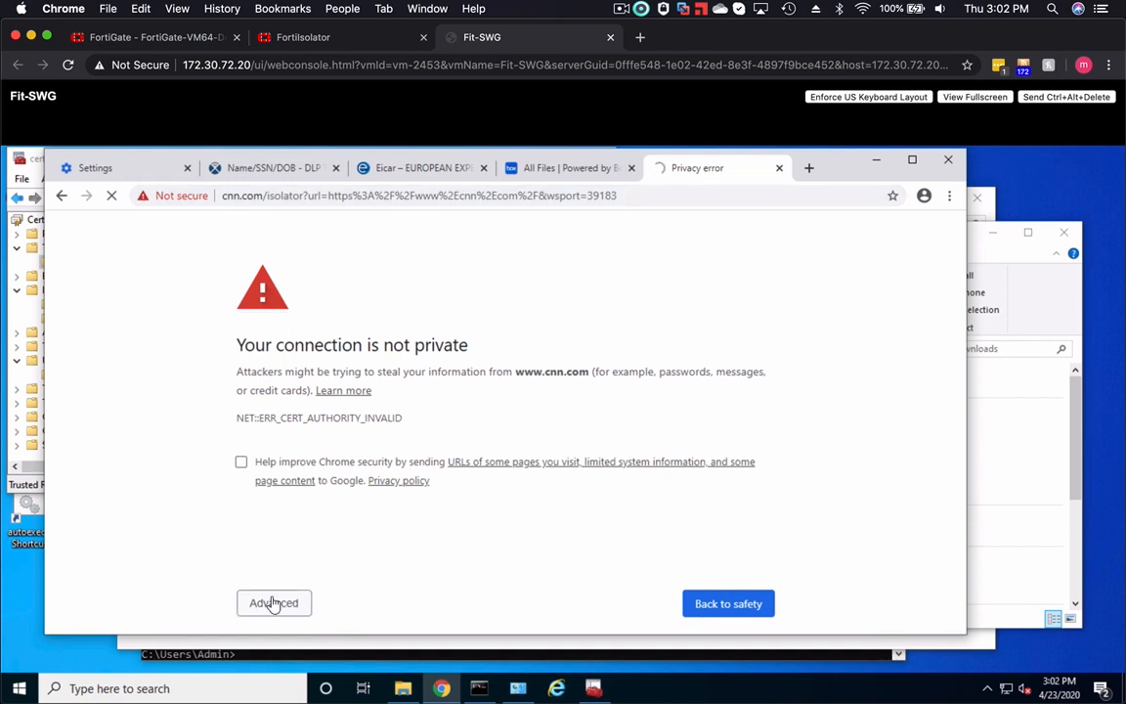
{"action": "left_click", "coordinate": [273, 603]}
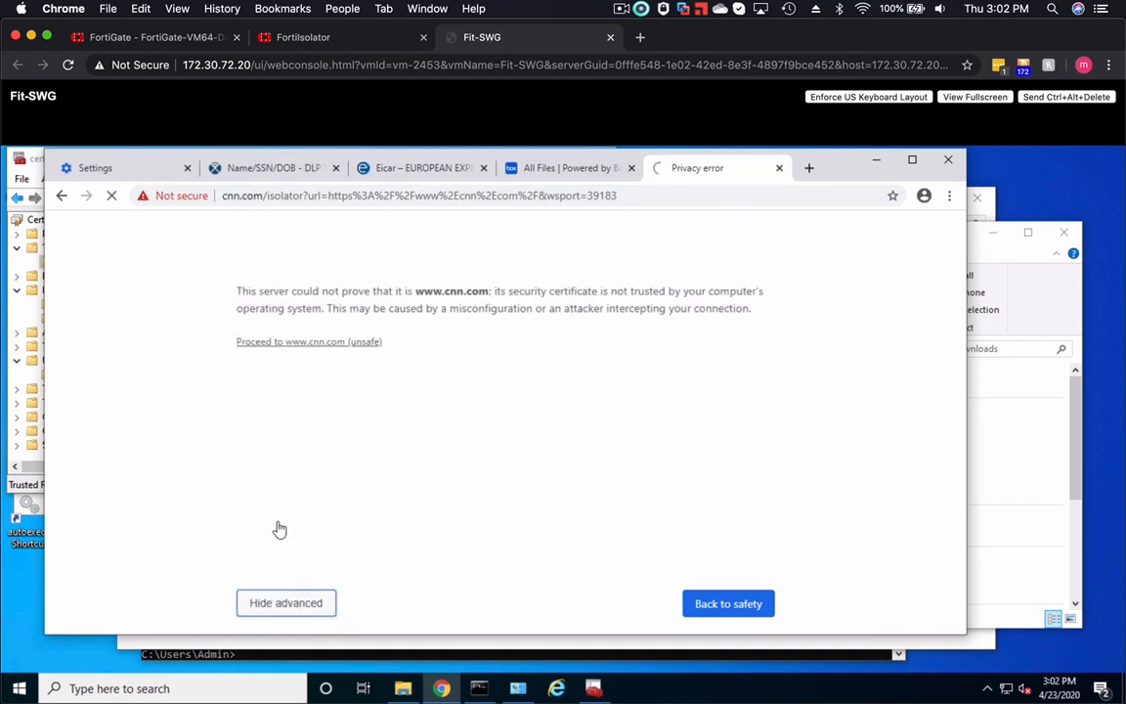
{"action": "left_click", "coordinate": [287, 342]}
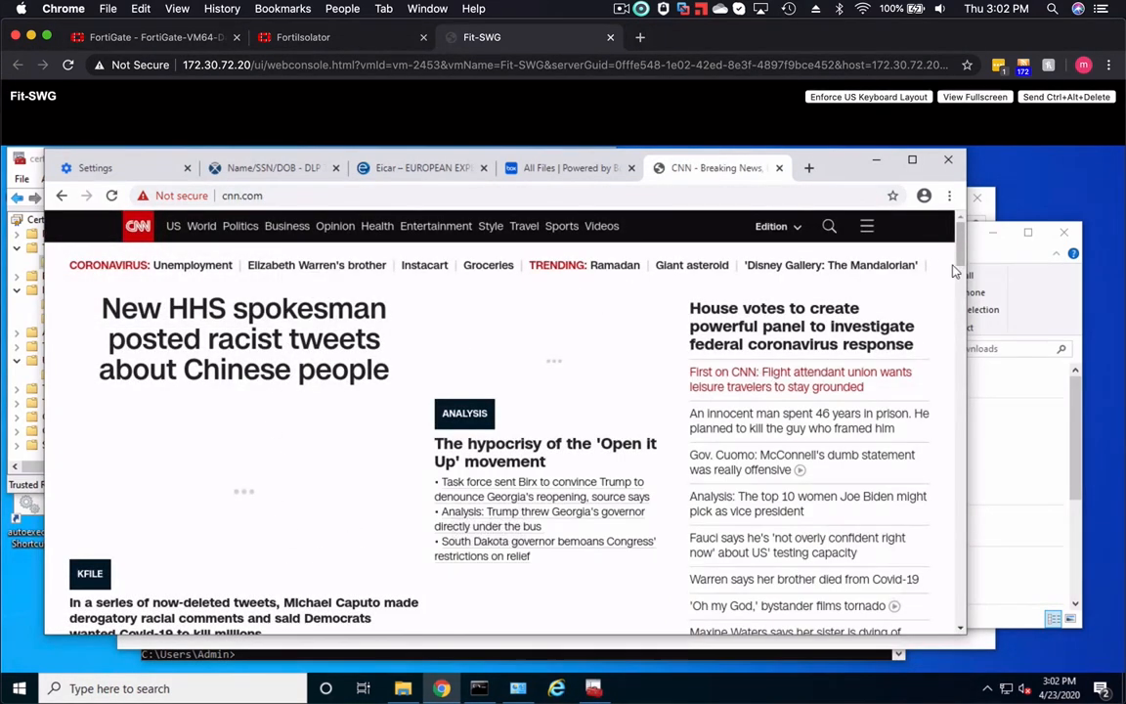
- Open the developer tools on the CNN page, open the lead headline article, and inspect the script source address in its code
{"action": "left_click", "coordinate": [948, 197]}
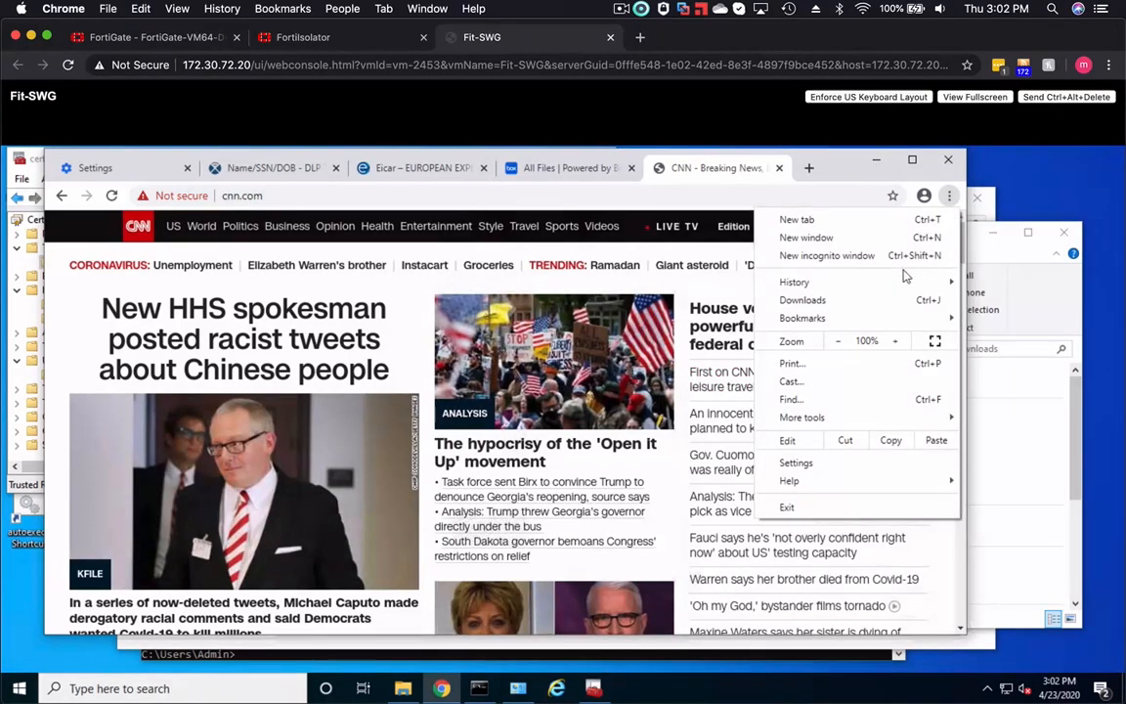
{"action": "mouse_move", "coordinate": [841, 417]}
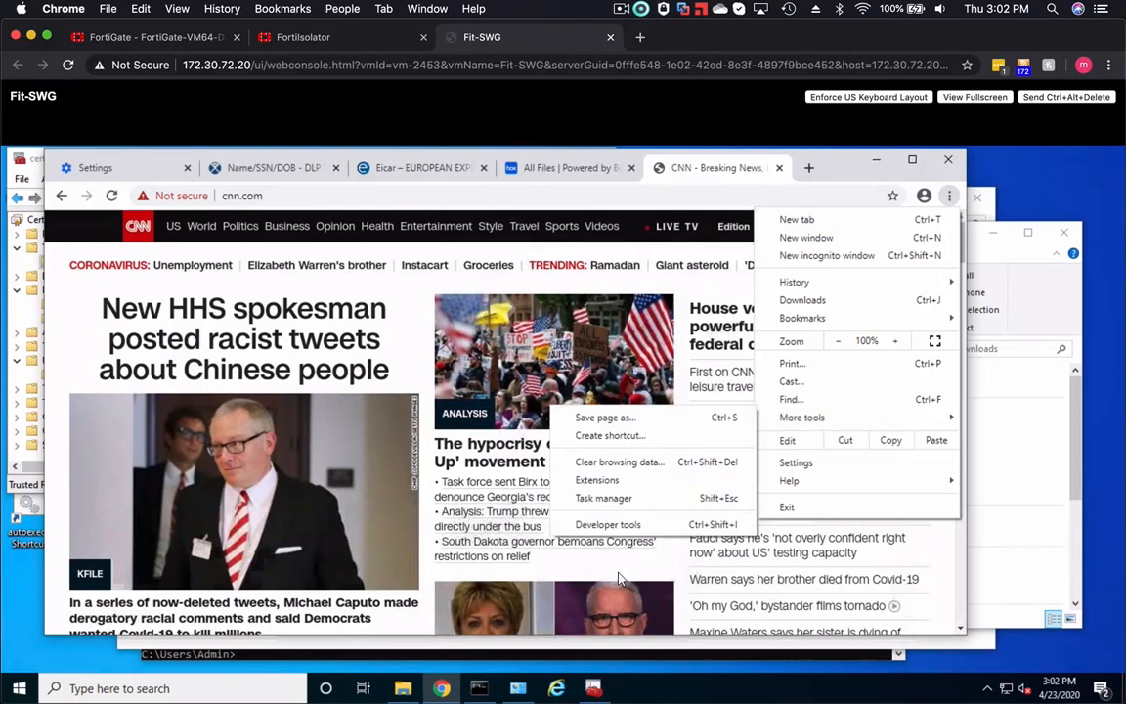
{"action": "left_click", "coordinate": [611, 525]}
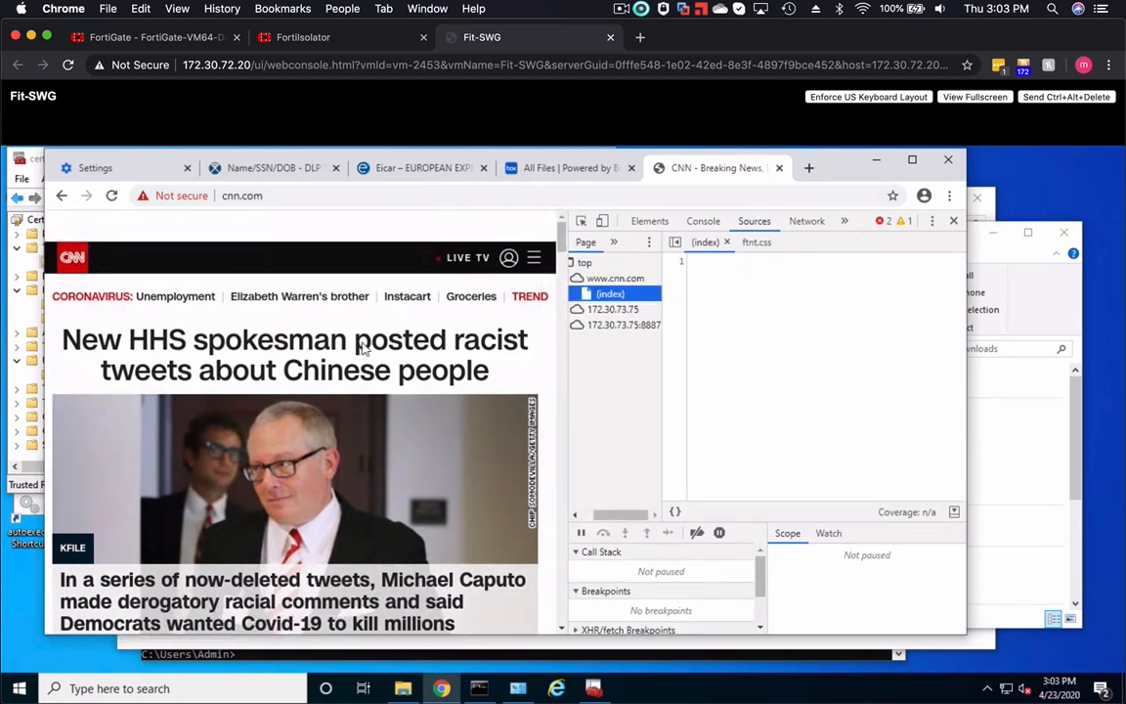
{"action": "left_click", "coordinate": [249, 347]}
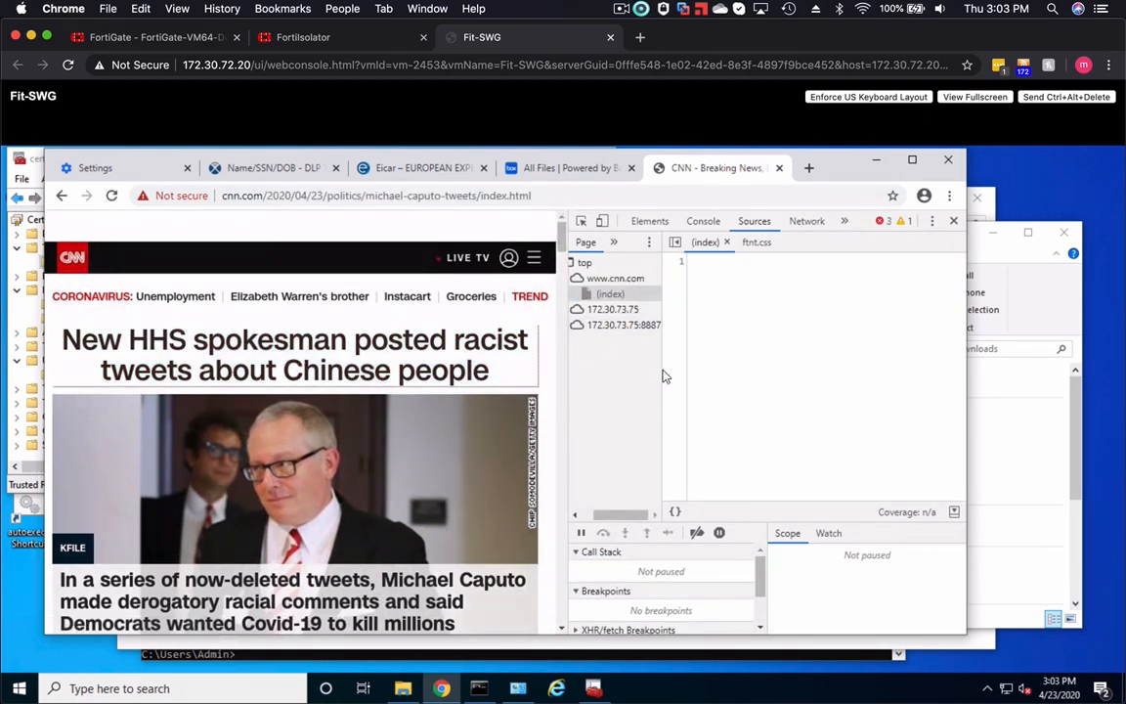
{"action": "left_click_drag", "start_coordinate": [736, 331], "coordinate": [900, 328]}
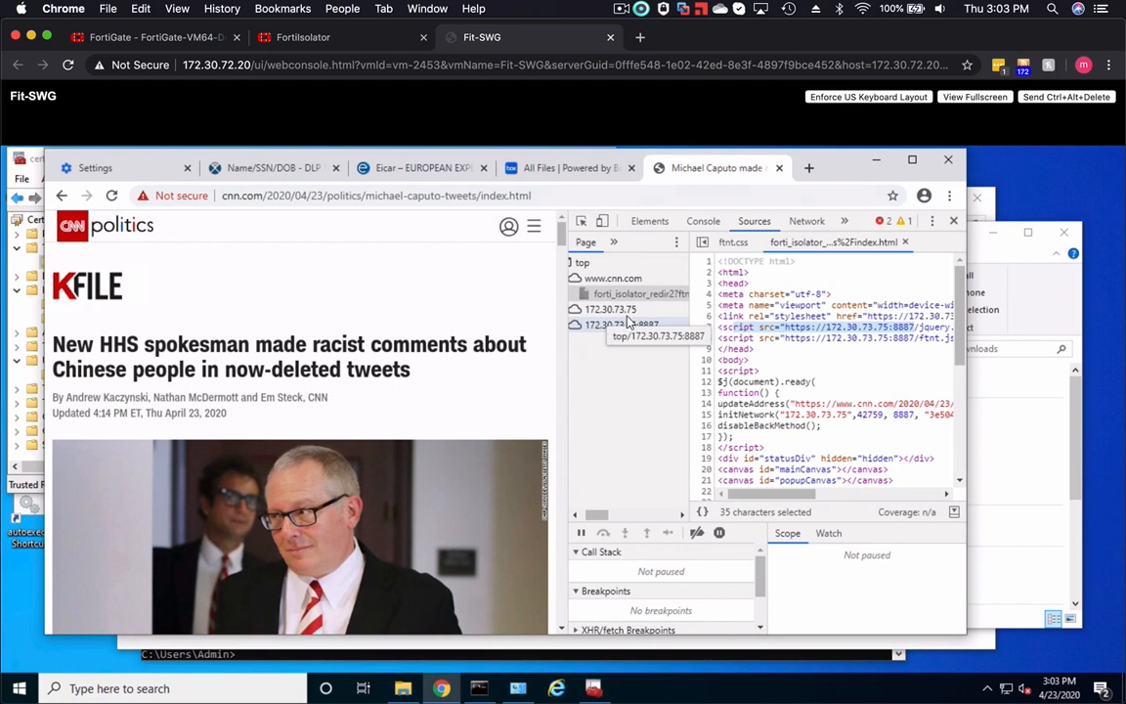
- Test the web filter by loading gambling.com in a new tab
{"action": "key", "text": "ctrl+t"}
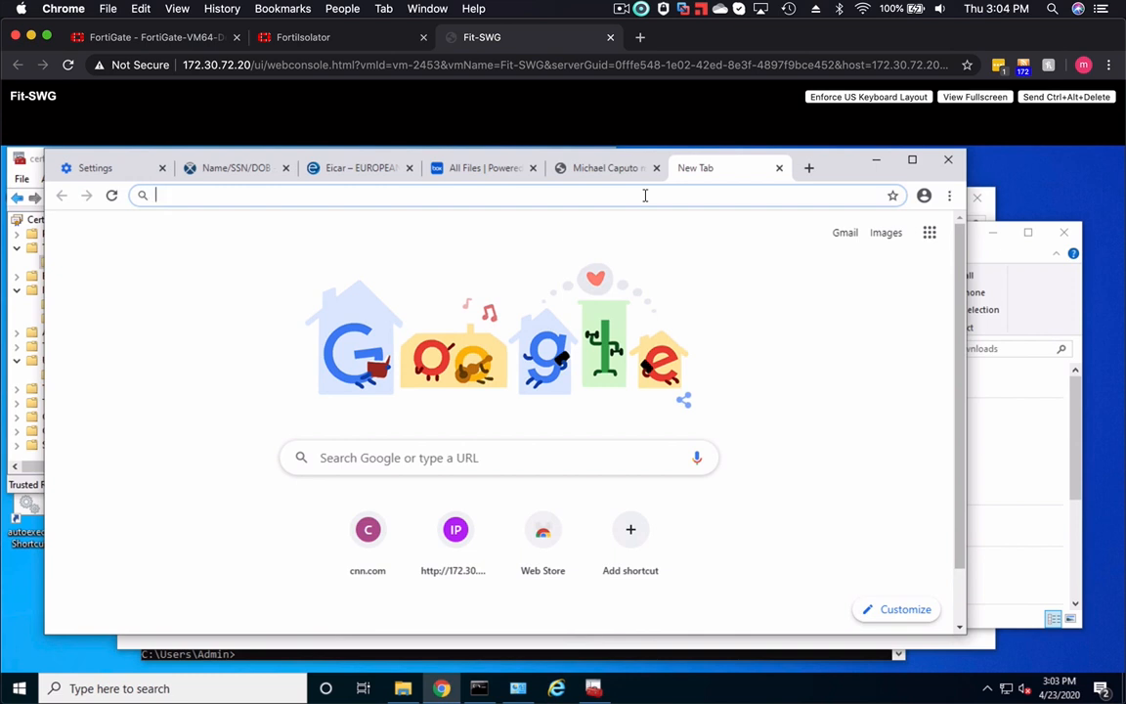
{"action": "type", "text": "ga"}
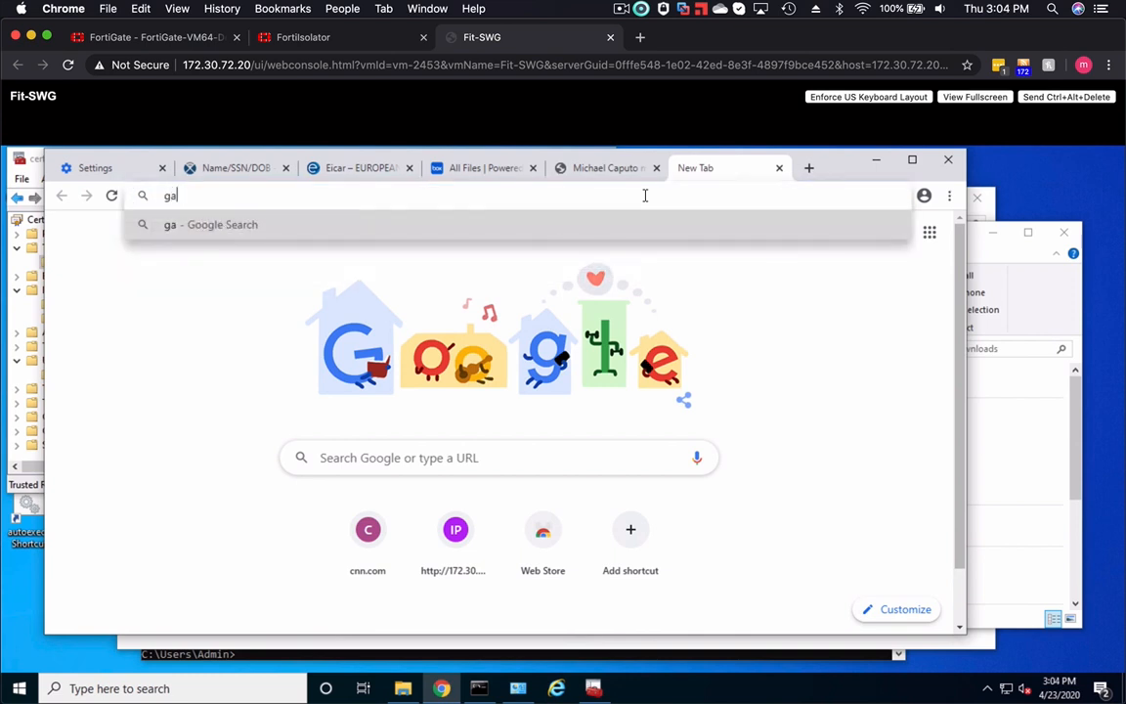
{"action": "type", "text": "mbling.com"}
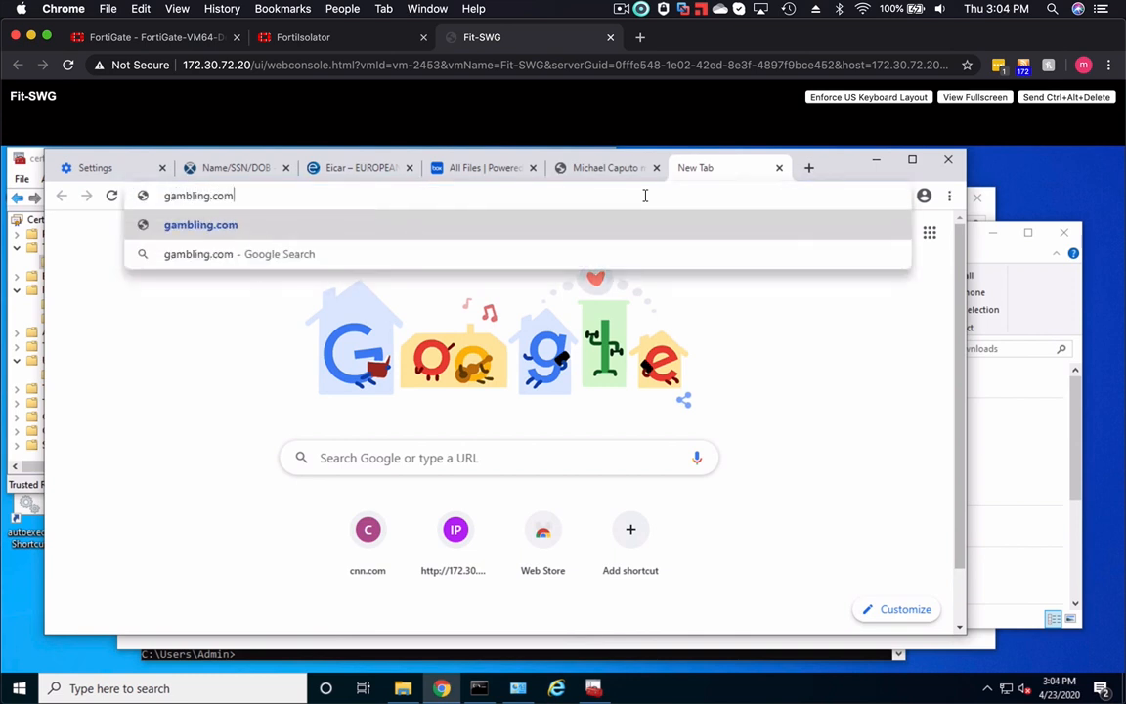
{"action": "key", "text": "Return"}
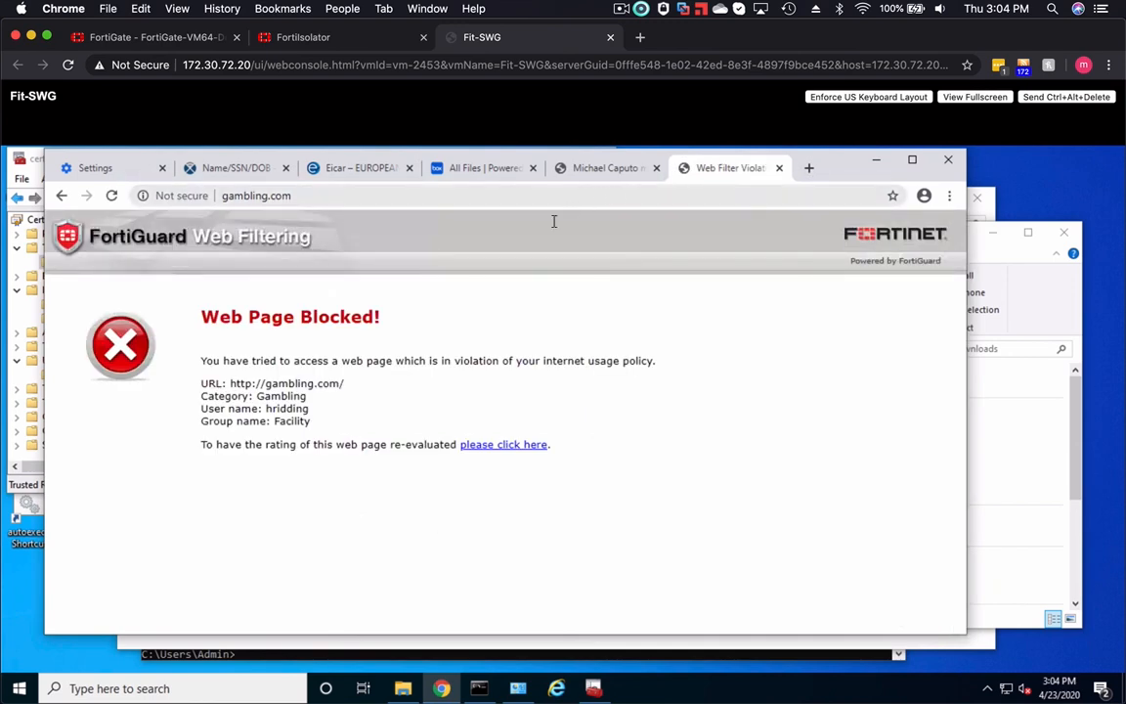
- Test antivirus by requesting eicar.com.txt over standard http from the EICAR anti-malware test file download page
{"action": "left_click", "coordinate": [340, 170]}
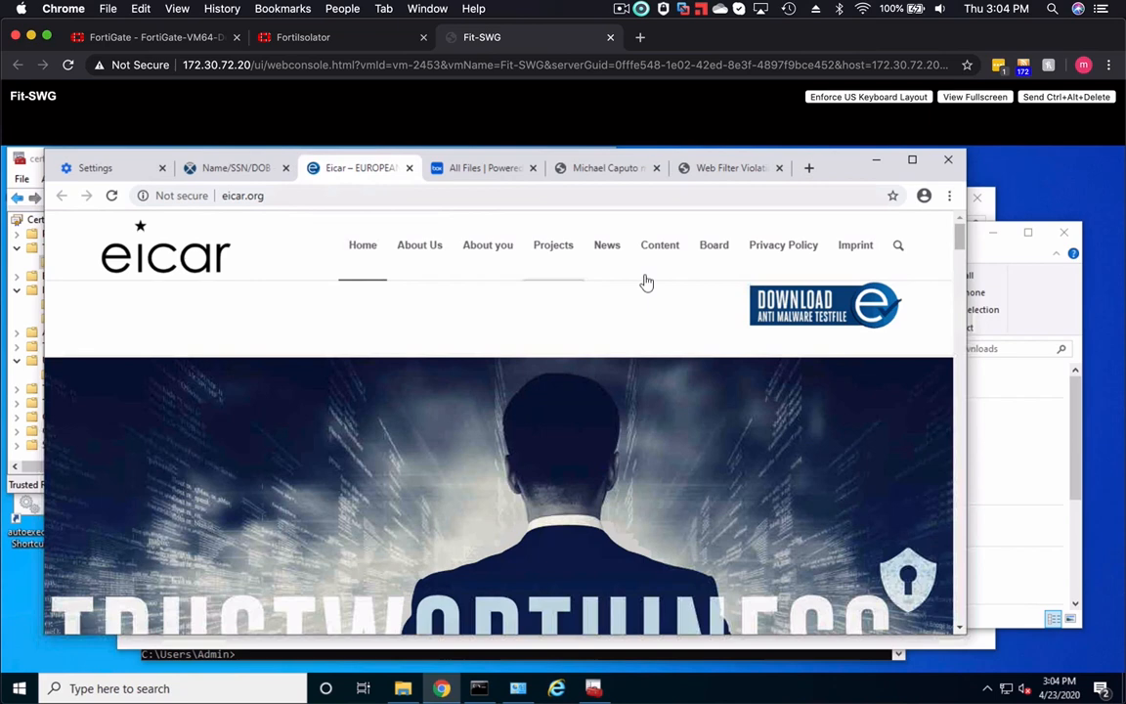
{"action": "left_click", "coordinate": [787, 309]}
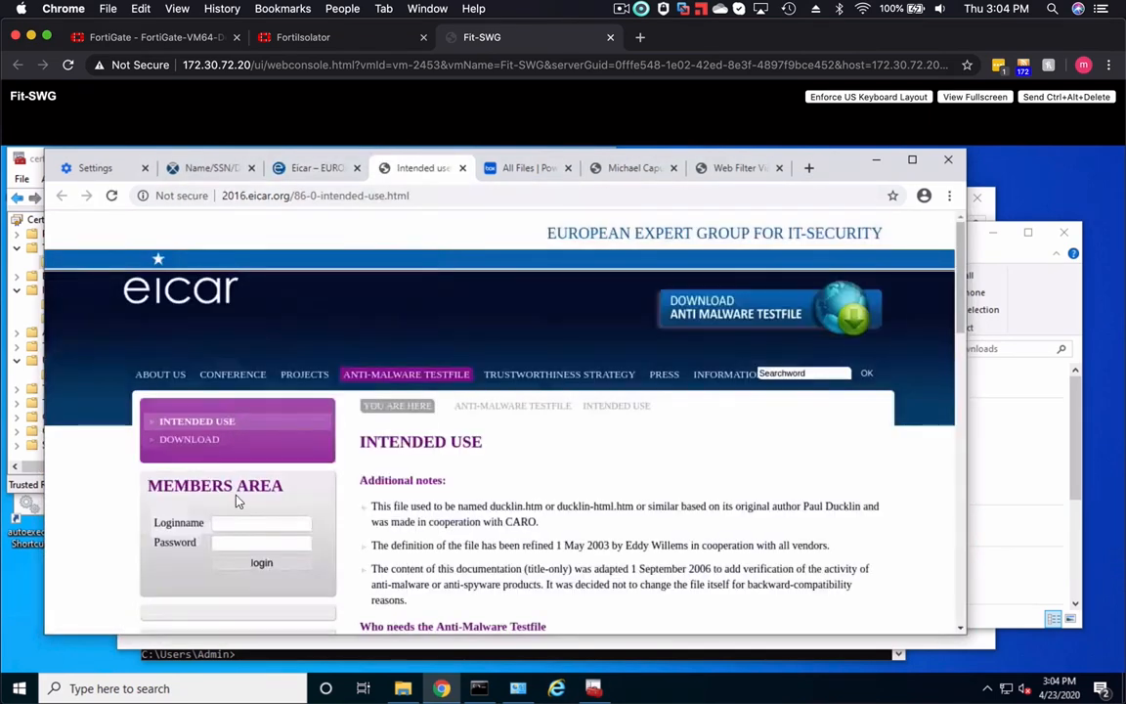
{"action": "left_click", "coordinate": [188, 439]}
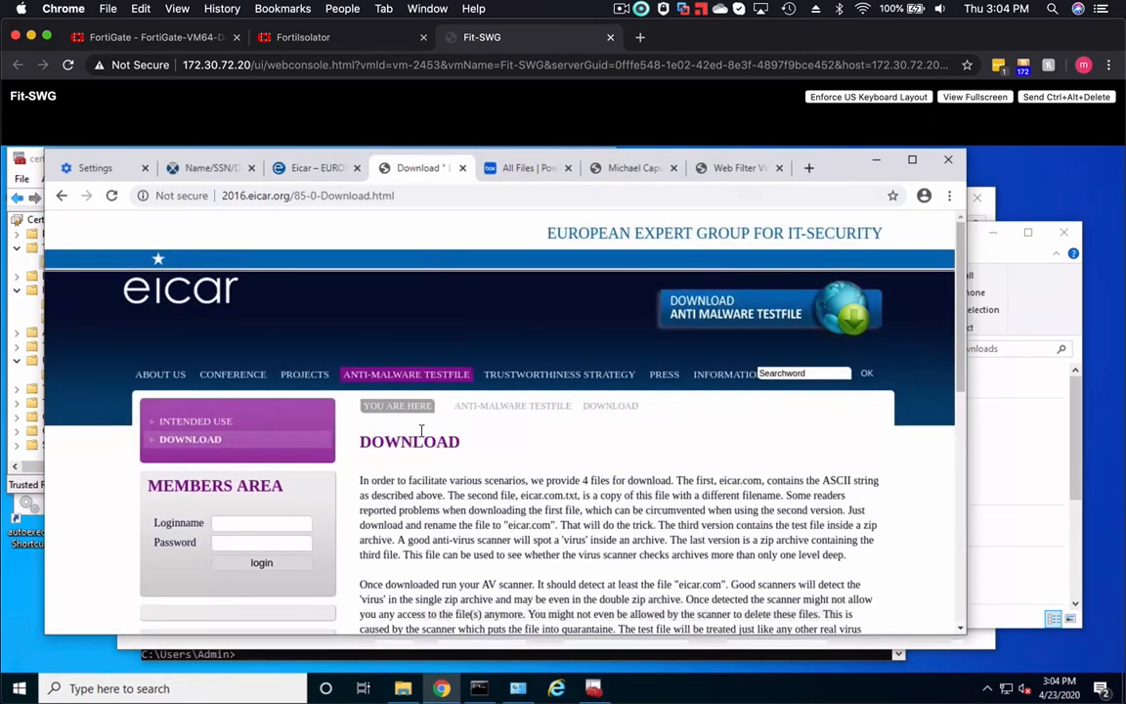
{"action": "scroll", "coordinate": [413, 437], "scroll_direction": "down", "scroll_amount": 3}
{"action": "scroll", "coordinate": [430, 445], "scroll_direction": "down", "scroll_amount": 2}
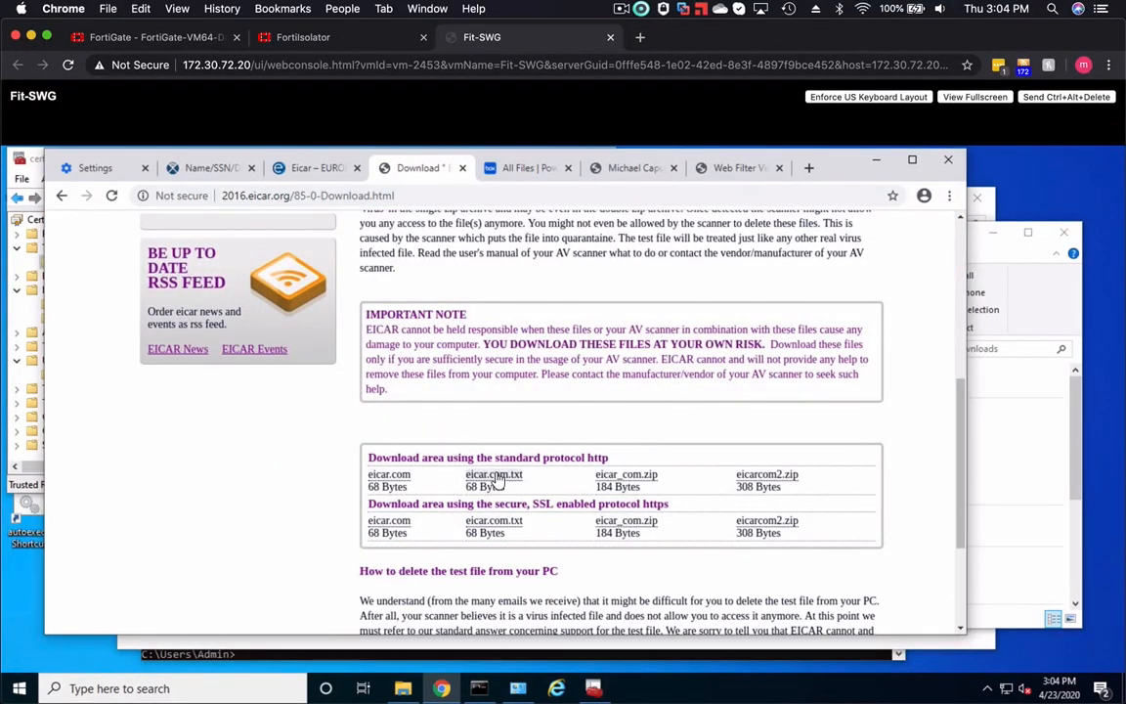
{"action": "left_click", "coordinate": [496, 475]}
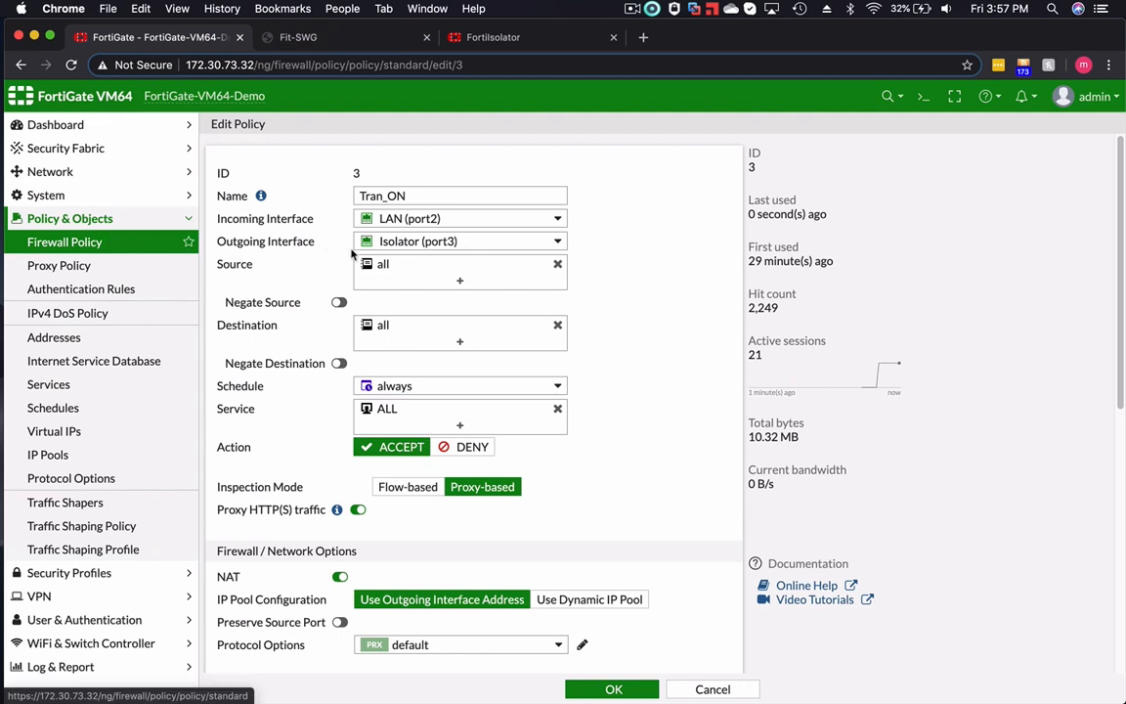
- Review the Tran_ON firewall policy's incoming and outgoing interfaces and SSL inspection profile on the FortiGate, and confirm the policy
{"action": "mouse_move", "coordinate": [489, 220]}
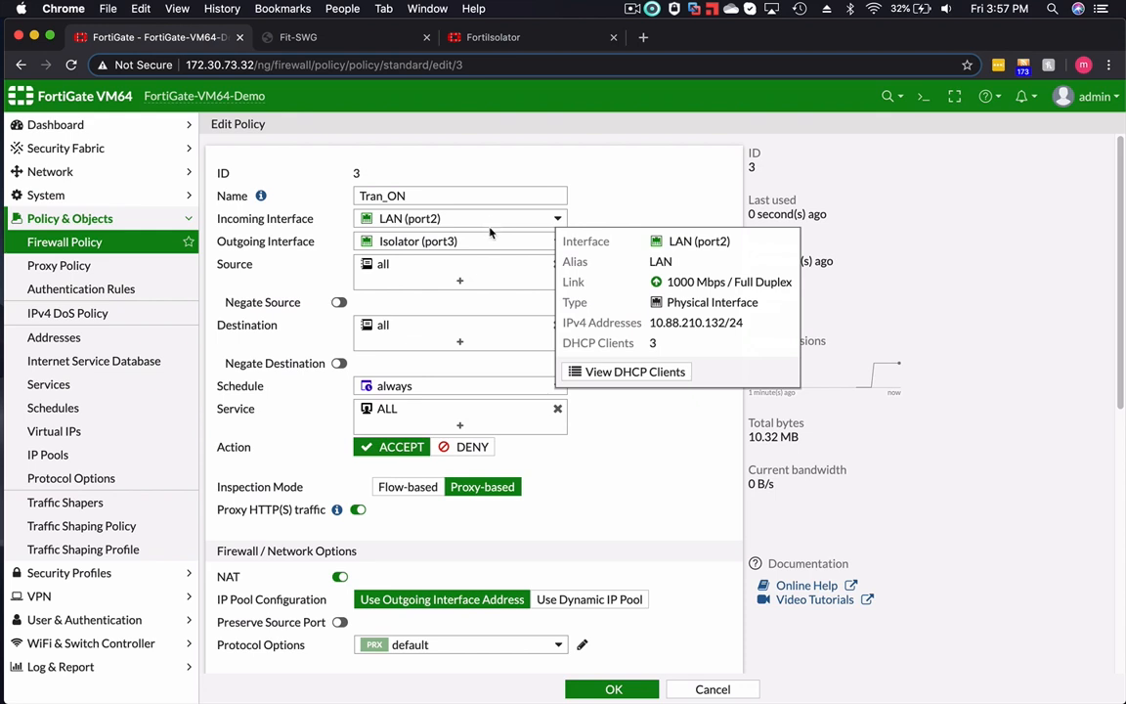
{"action": "mouse_move", "coordinate": [482, 246]}
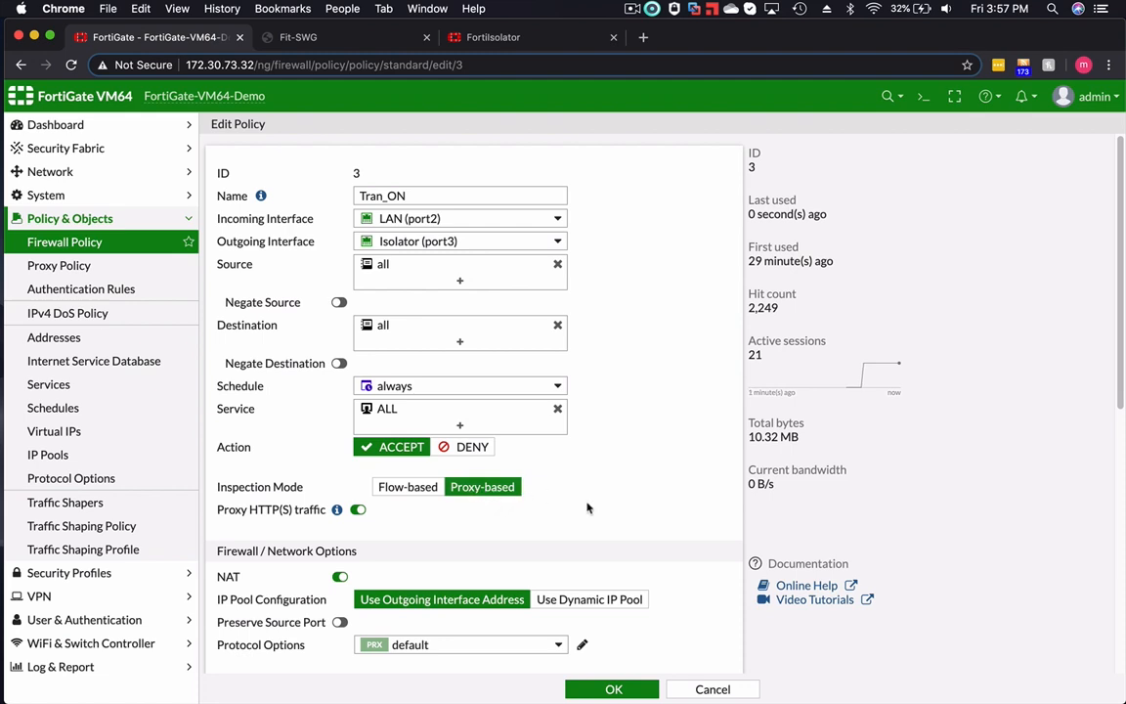
{"action": "scroll", "coordinate": [469, 498], "scroll_direction": "down", "scroll_amount": 5}
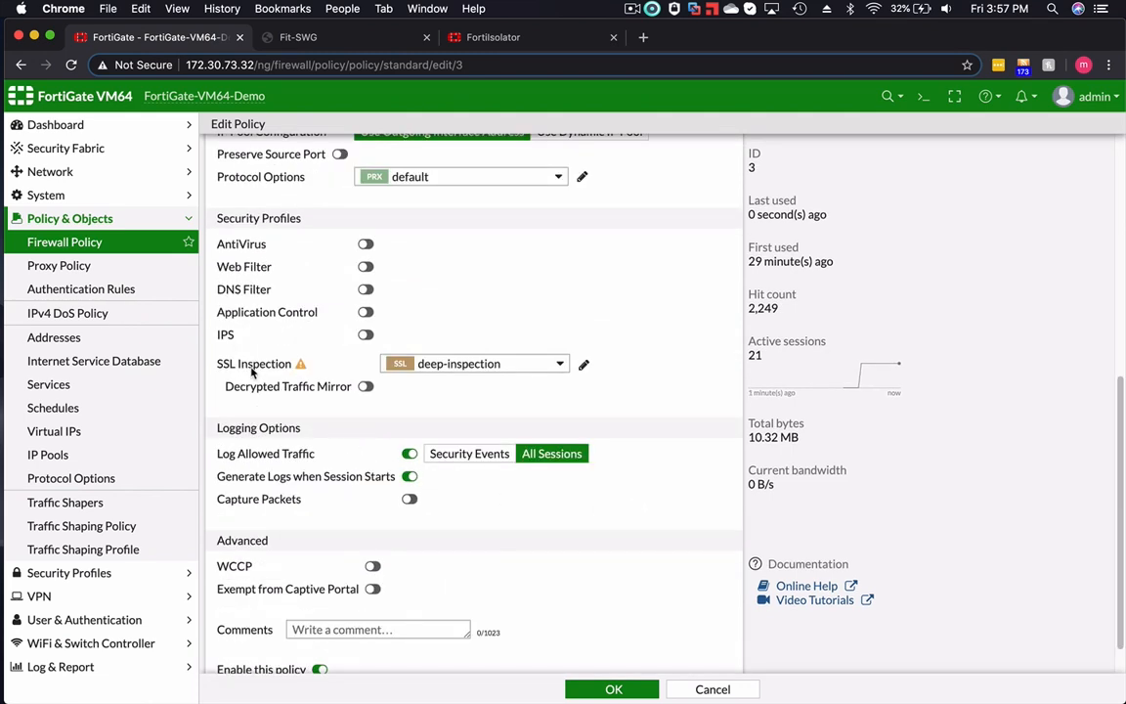
{"action": "mouse_move", "coordinate": [461, 367]}
{"action": "left_click", "coordinate": [612, 688]}
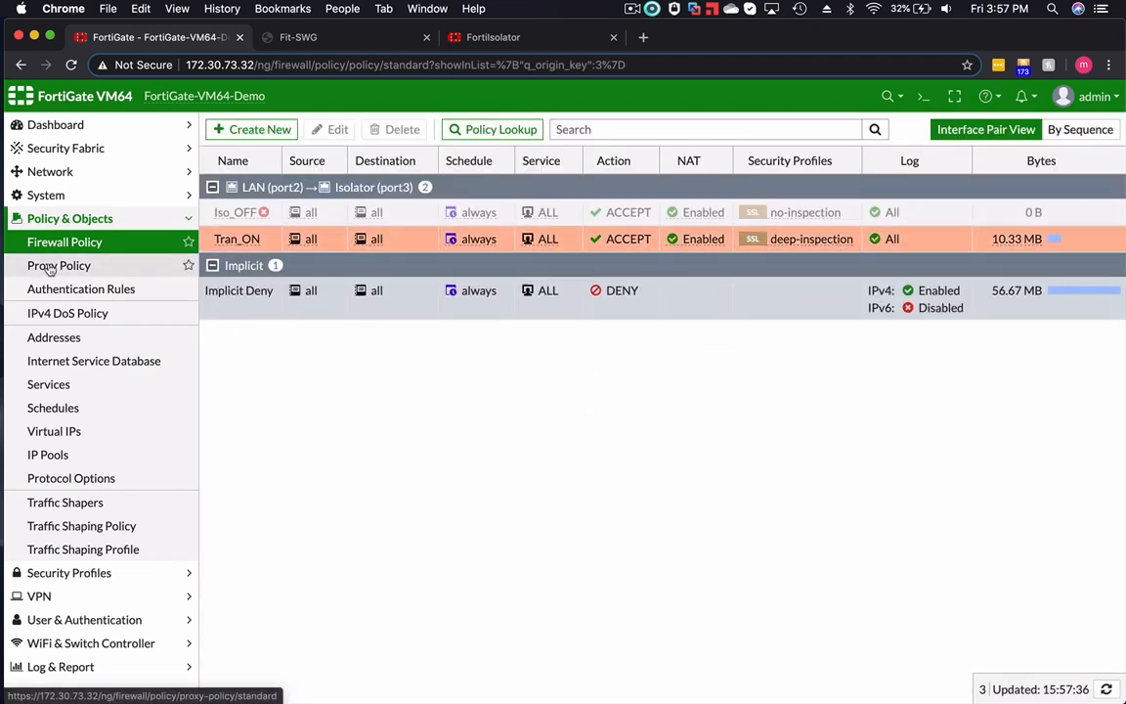
- Open the Mktg group's transparent web proxy policy, review its source, service and security profiles, and confirm it
{"action": "left_click", "coordinate": [51, 267]}
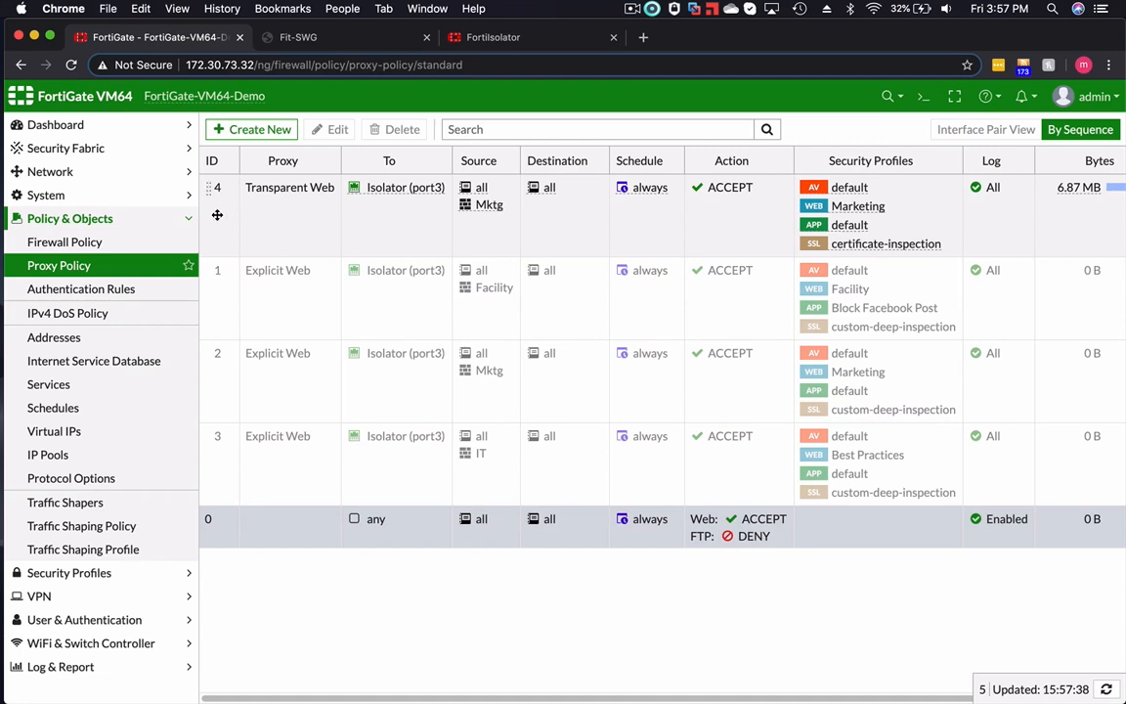
{"action": "double_click", "coordinate": [224, 214]}
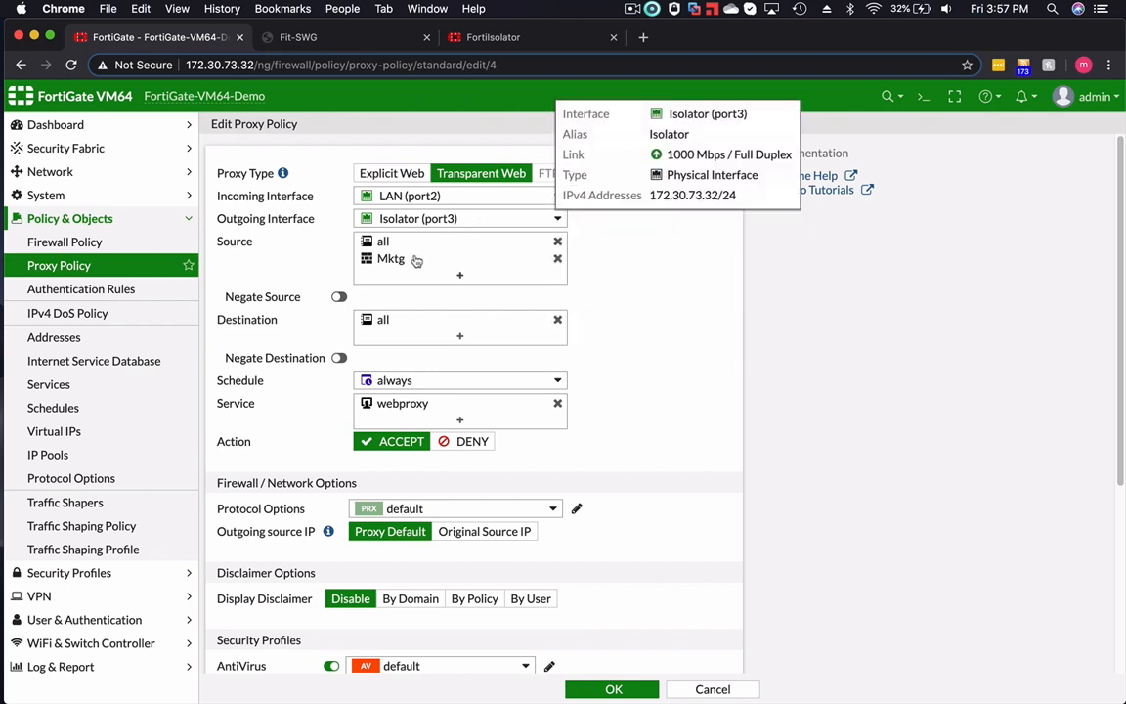
{"action": "mouse_move", "coordinate": [386, 262]}
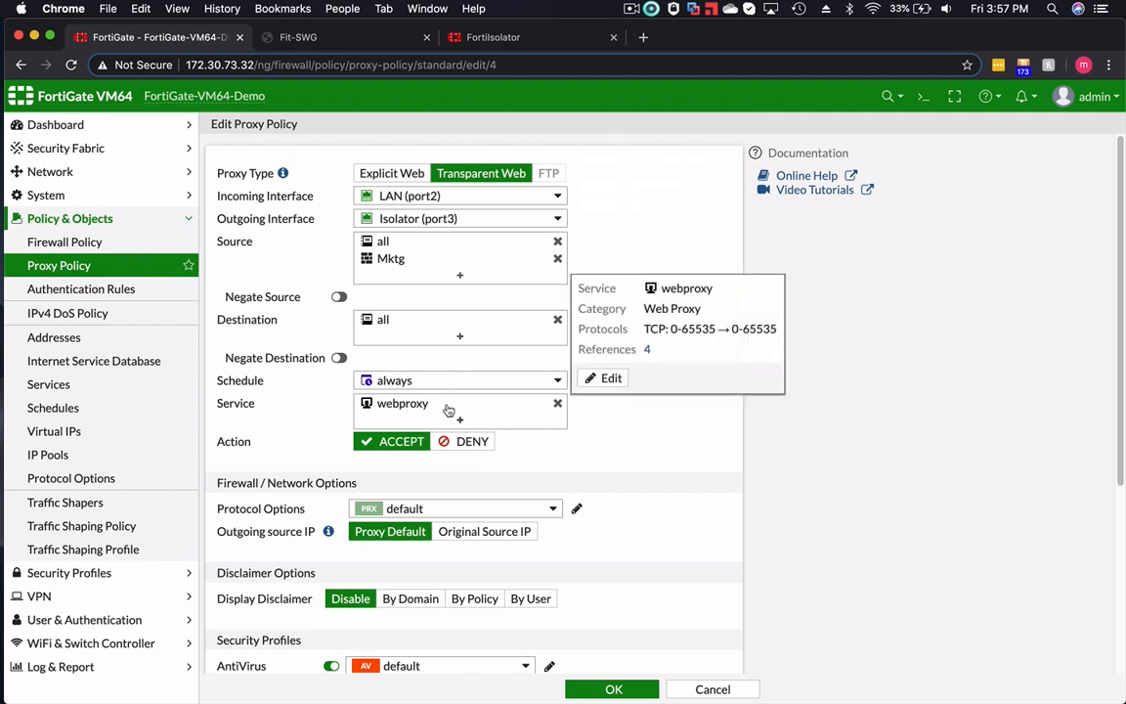
{"action": "scroll", "coordinate": [693, 457], "scroll_direction": "down", "scroll_amount": 1}
{"action": "scroll", "coordinate": [693, 457], "scroll_direction": "down", "scroll_amount": 10}
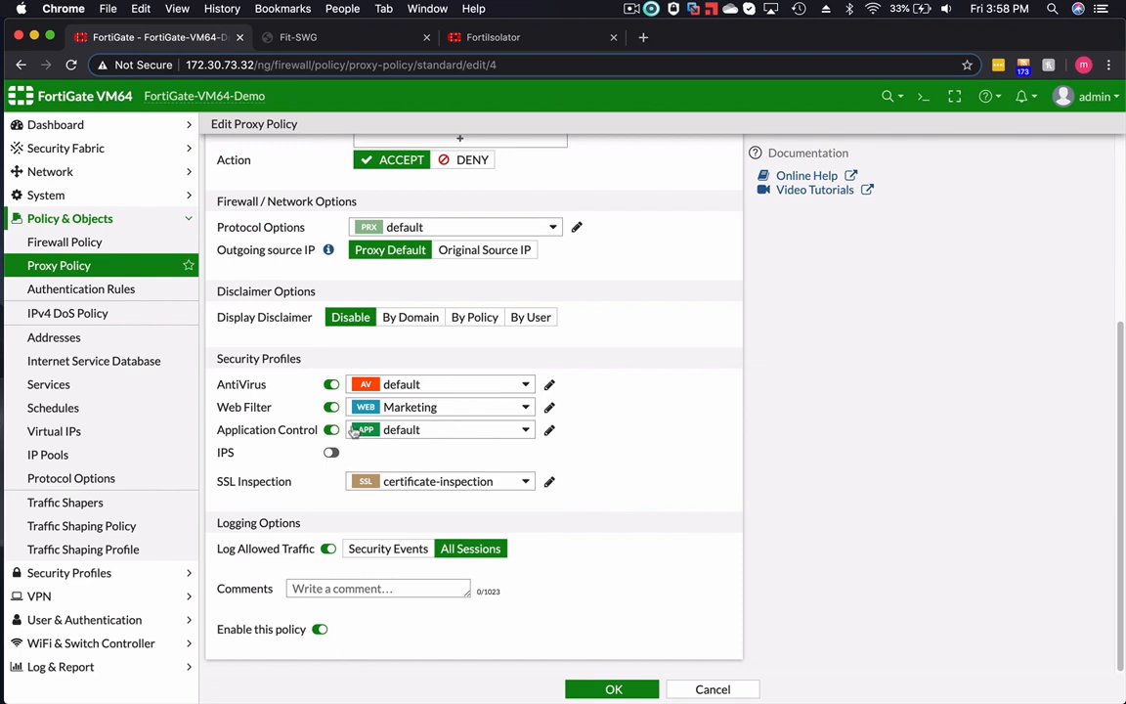
{"action": "mouse_move", "coordinate": [410, 398]}
{"action": "mouse_move", "coordinate": [409, 488]}
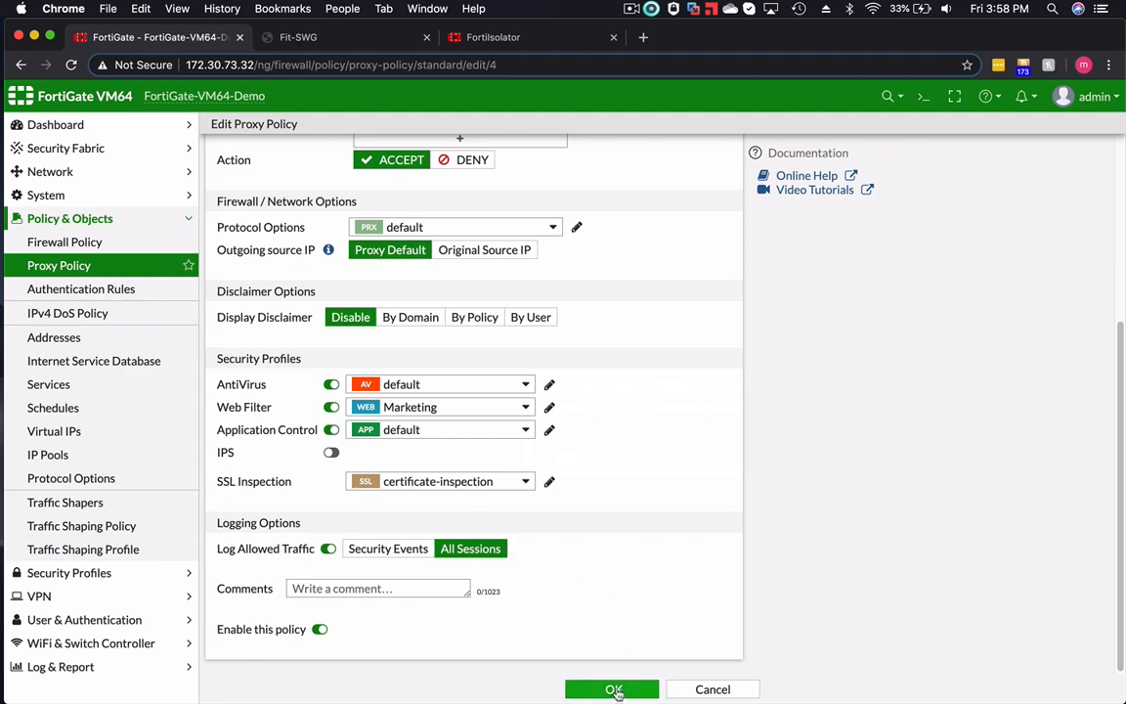
{"action": "left_click", "coordinate": [613, 688]}
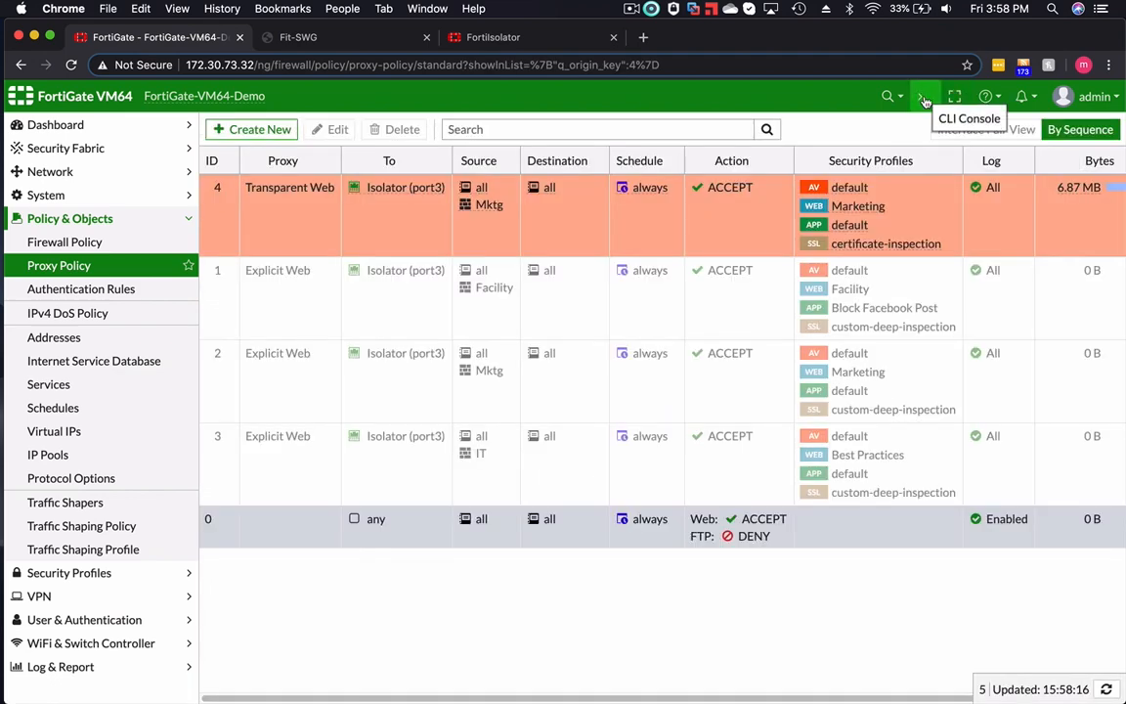
- Open the CLI console and run "show firewall proxy-policy" to examine the transparent web policy's configuration
{"action": "left_click", "coordinate": [923, 101]}
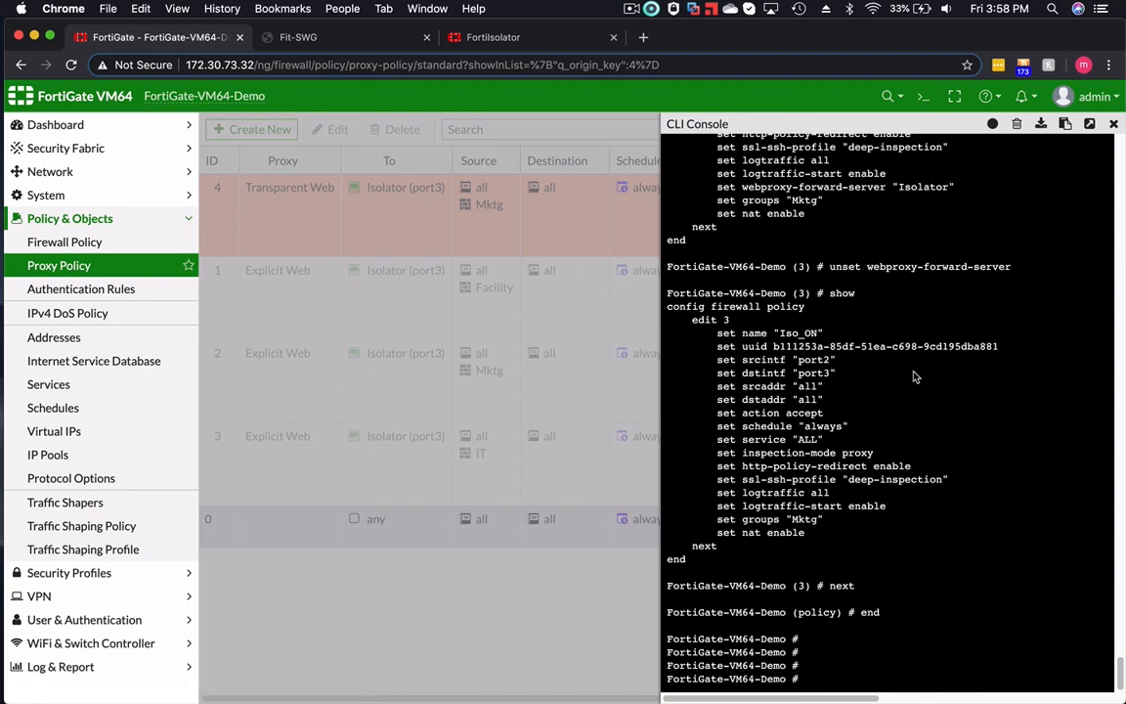
{"action": "type", "text": "show firewall proxy-policy"}
{"action": "key", "text": "Return"}
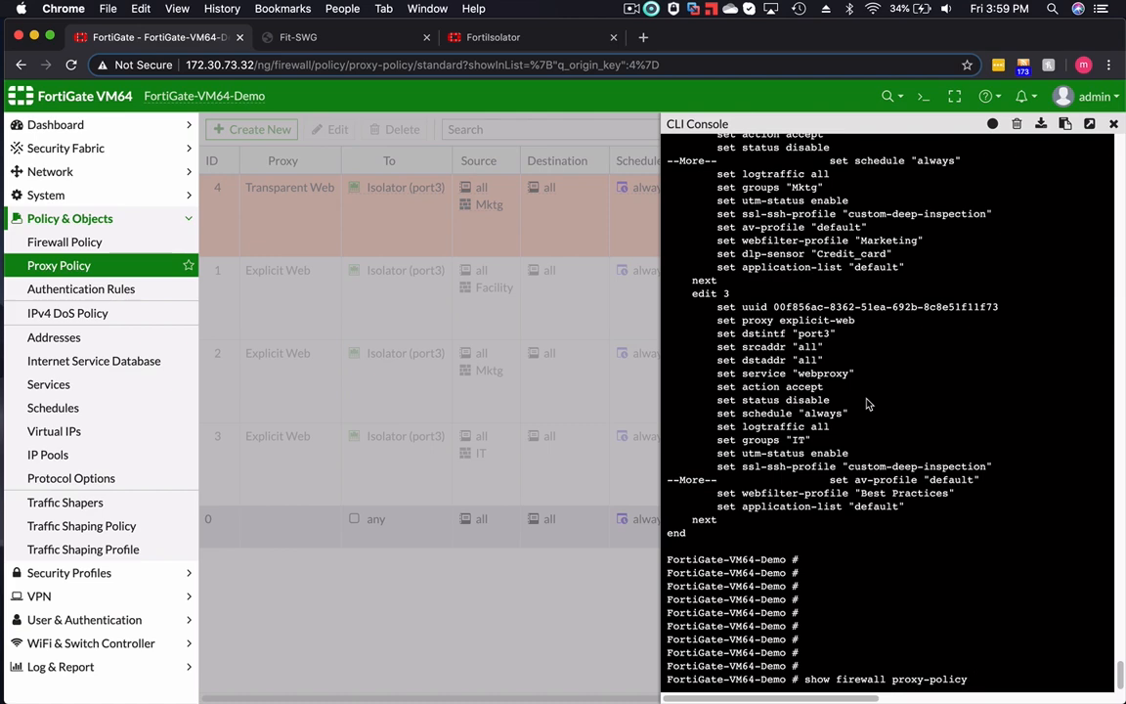
{"action": "key", "text": "Return"}
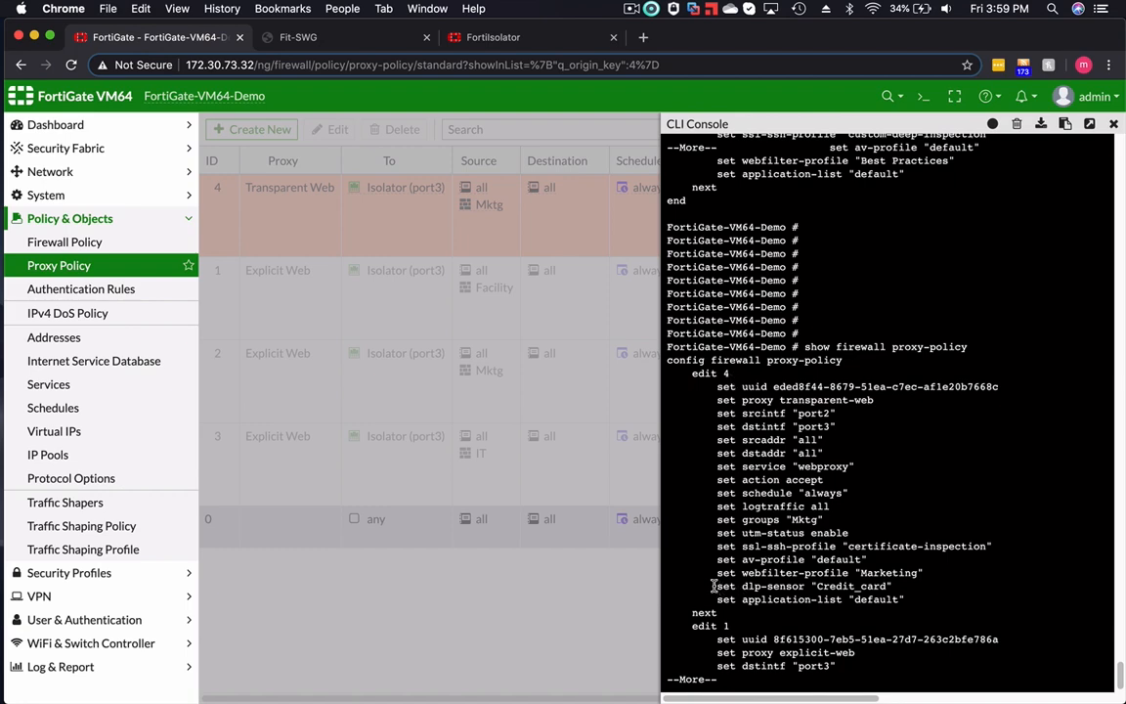
- Examine the dlp-sensor line of proxy policy 4 in the CLI output, and clear the Fit-SWG client browser's browsing data for all time
{"action": "left_click_drag", "start_coordinate": [715, 586], "coordinate": [896, 592]}
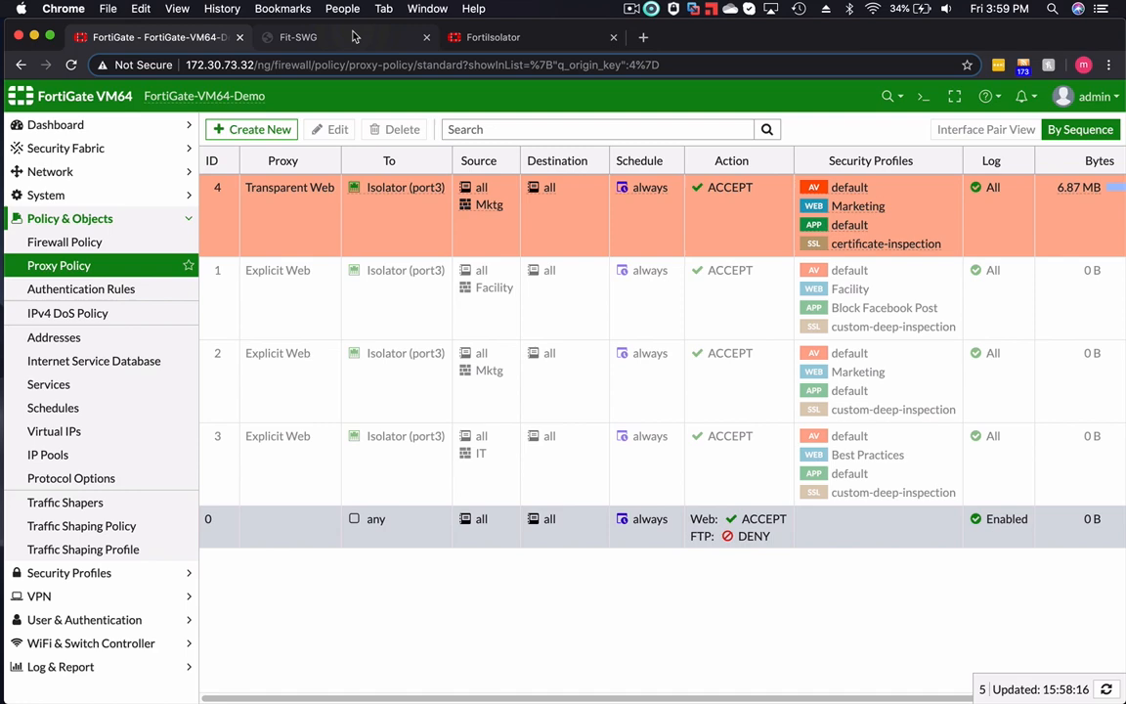
{"action": "left_click", "coordinate": [355, 36]}
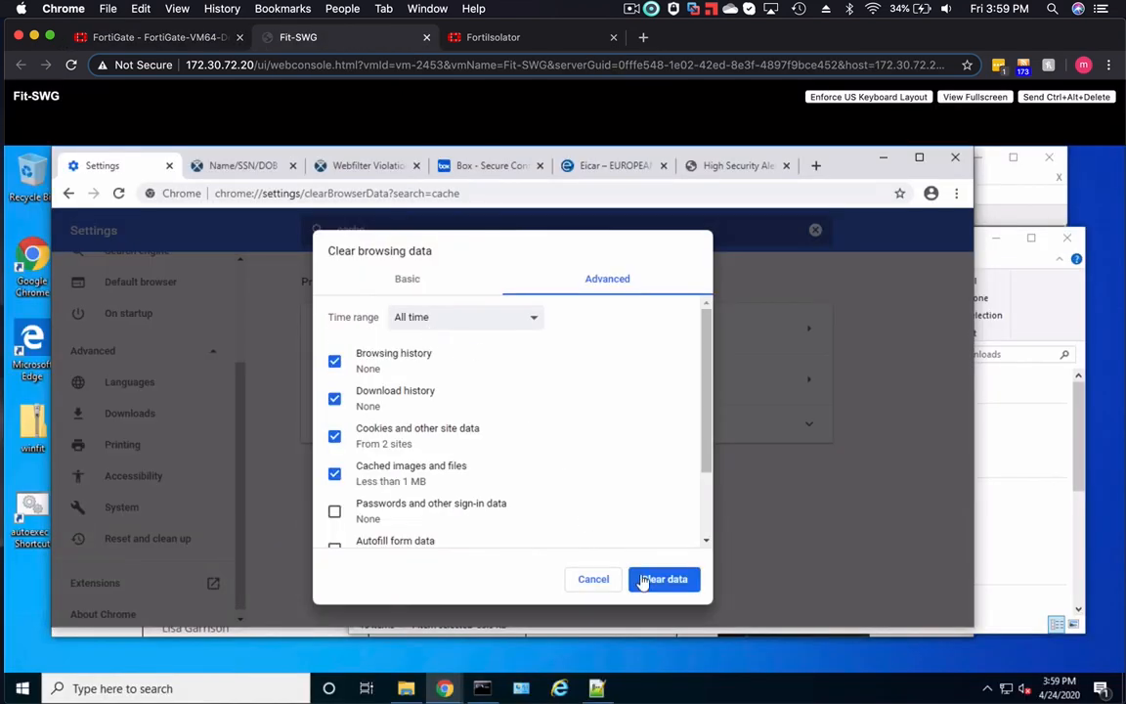
{"action": "left_click", "coordinate": [663, 583]}
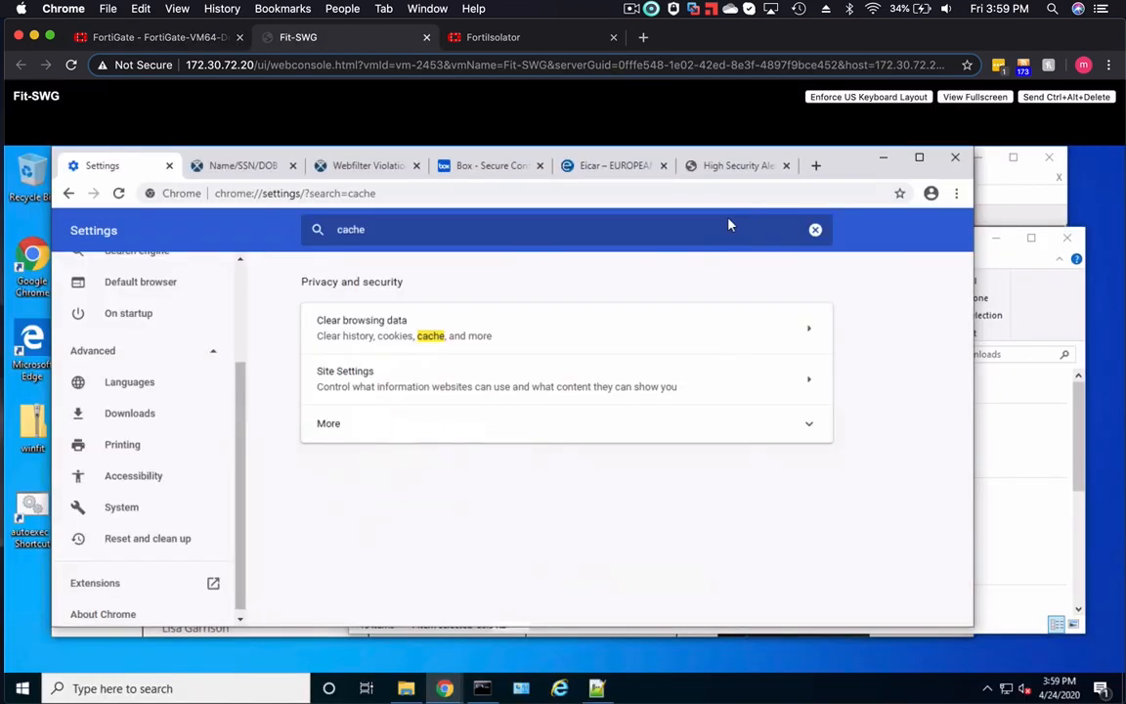
- Request cnn.com in a new tab of the client browser to trigger transparent proxy authentication
{"action": "left_click", "coordinate": [815, 166]}
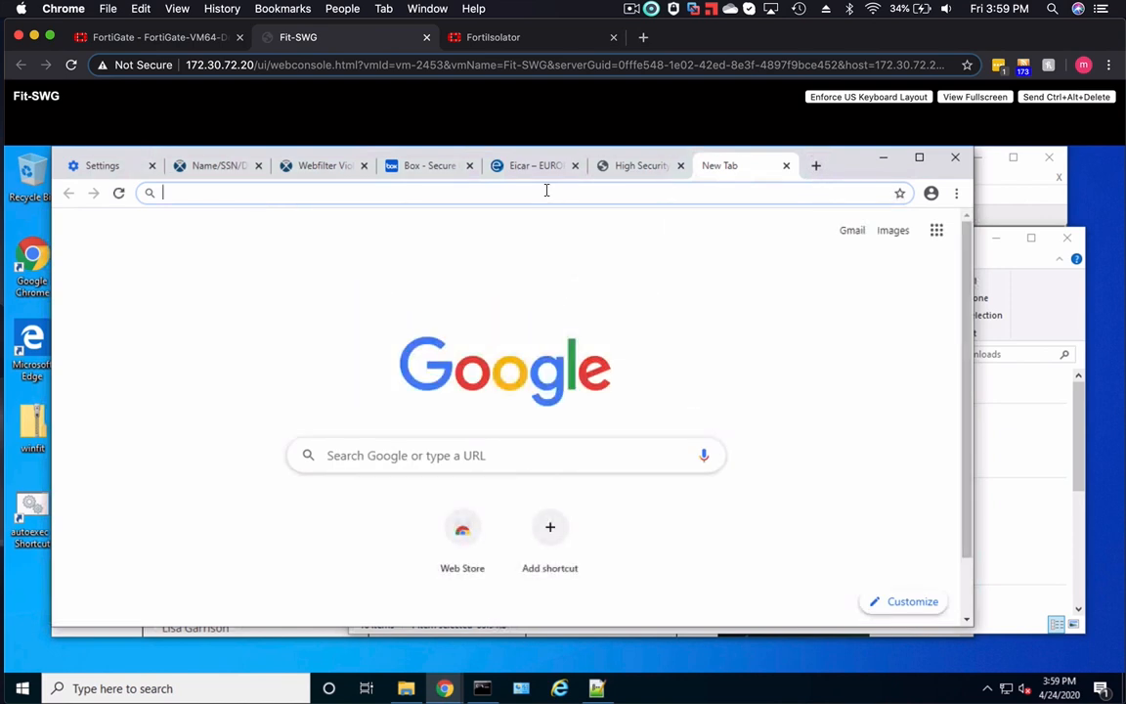
{"action": "type", "text": "cc"}
{"action": "key", "text": "BackSpace"}
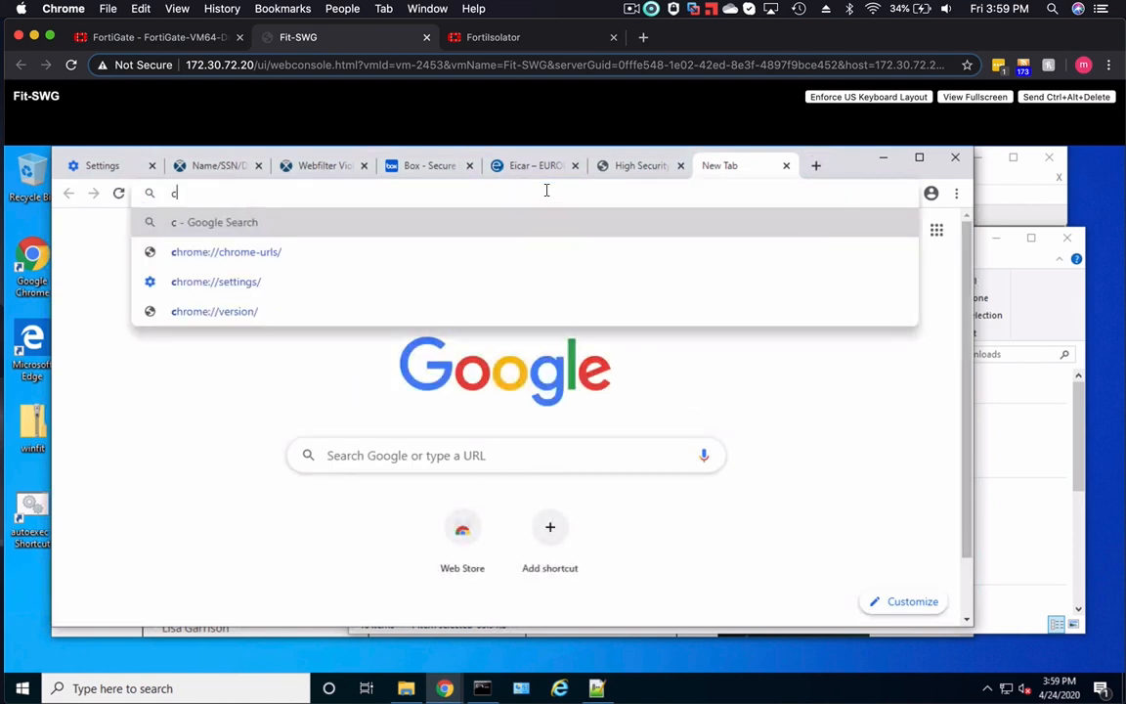
{"action": "type", "text": "nn.com"}
{"action": "key", "text": "Return"}
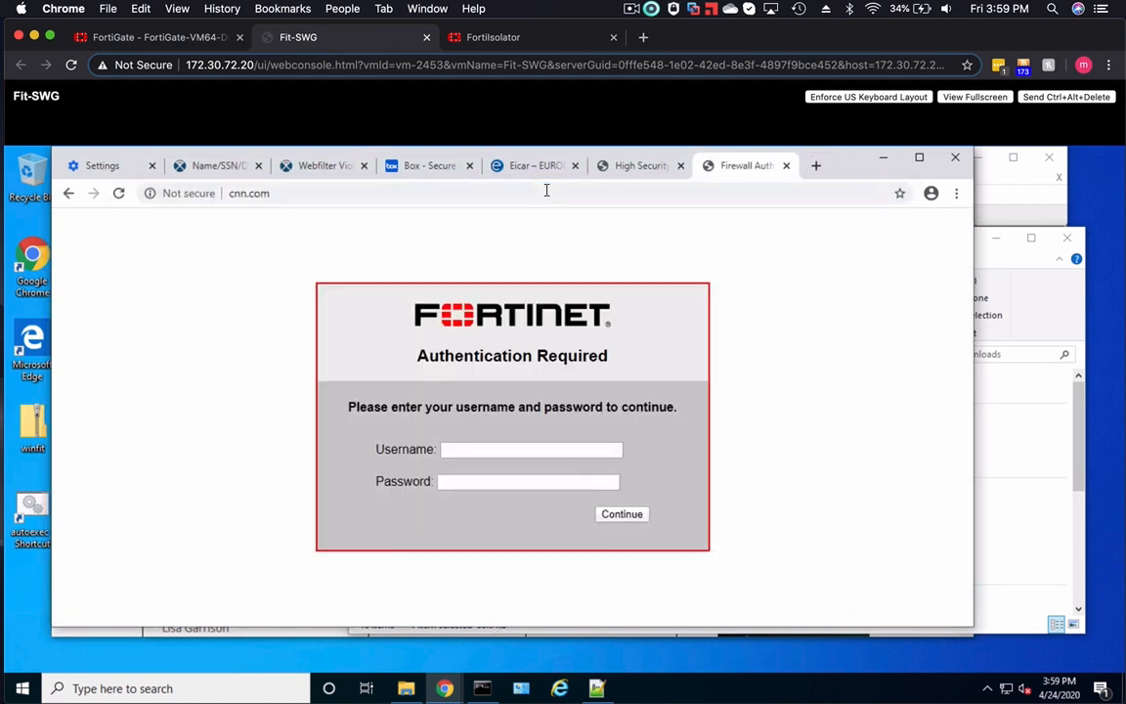
- Authenticate at the Fortinet login page with the Mktg group user's username and account password
{"action": "left_click", "coordinate": [454, 450]}
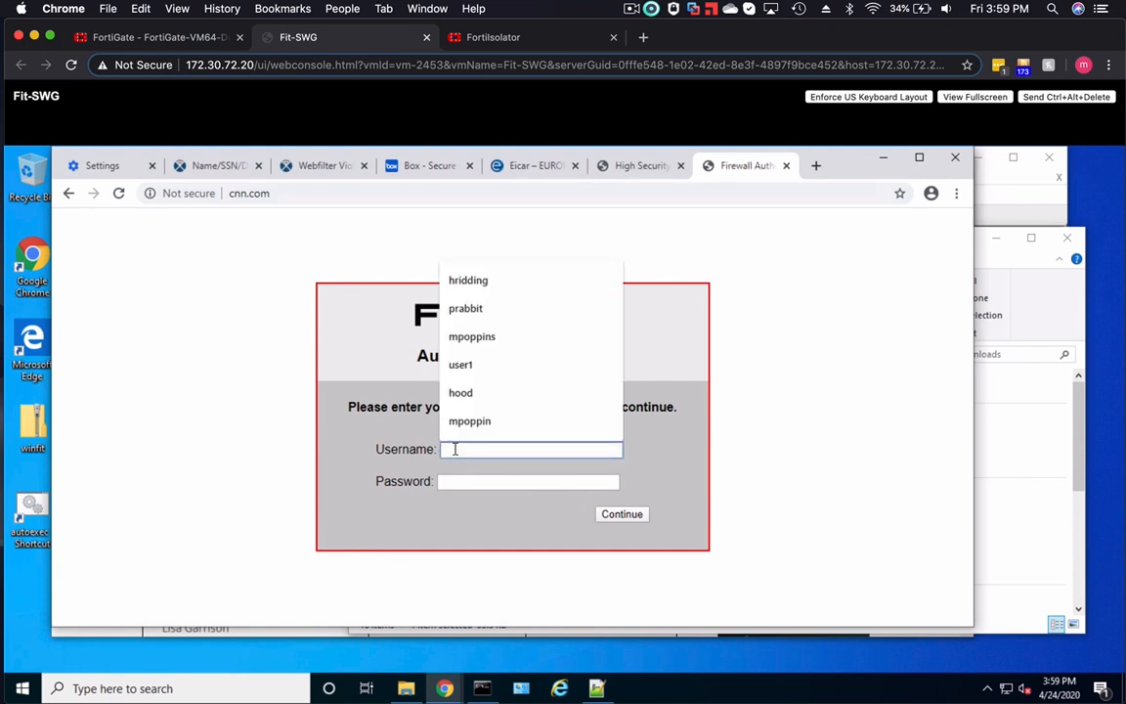
{"action": "left_click", "coordinate": [467, 309]}
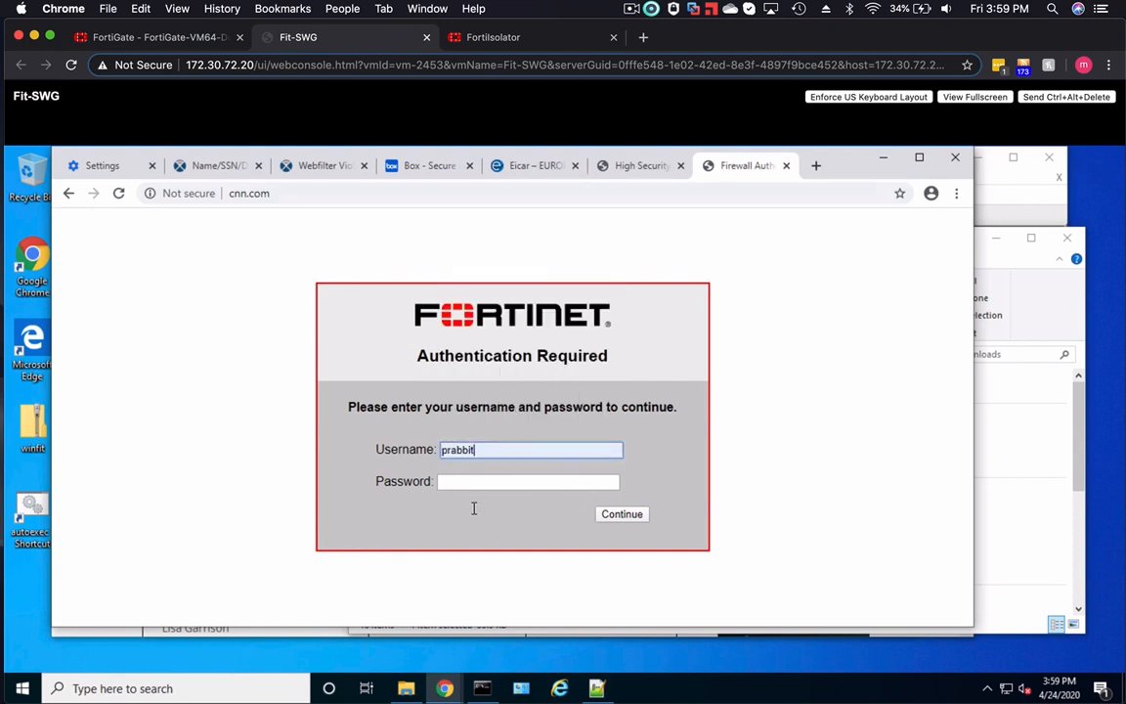
{"action": "left_click", "coordinate": [469, 480]}
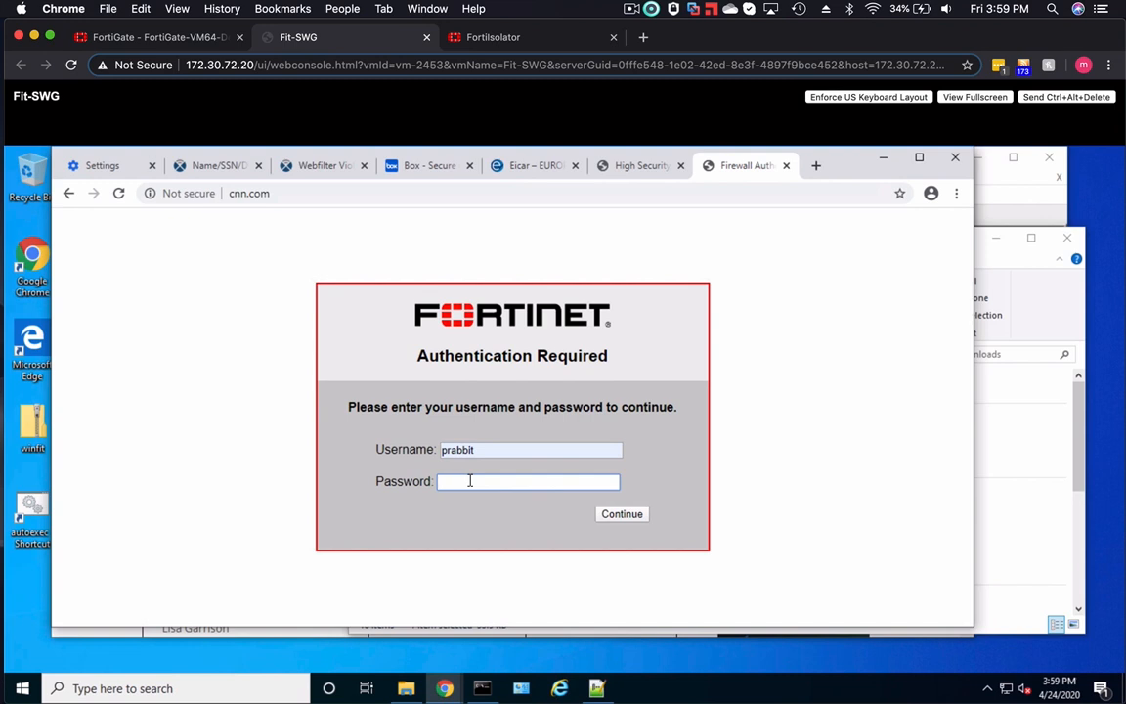
{"action": "type", "text": "••••"}
{"action": "key", "text": "Return"}
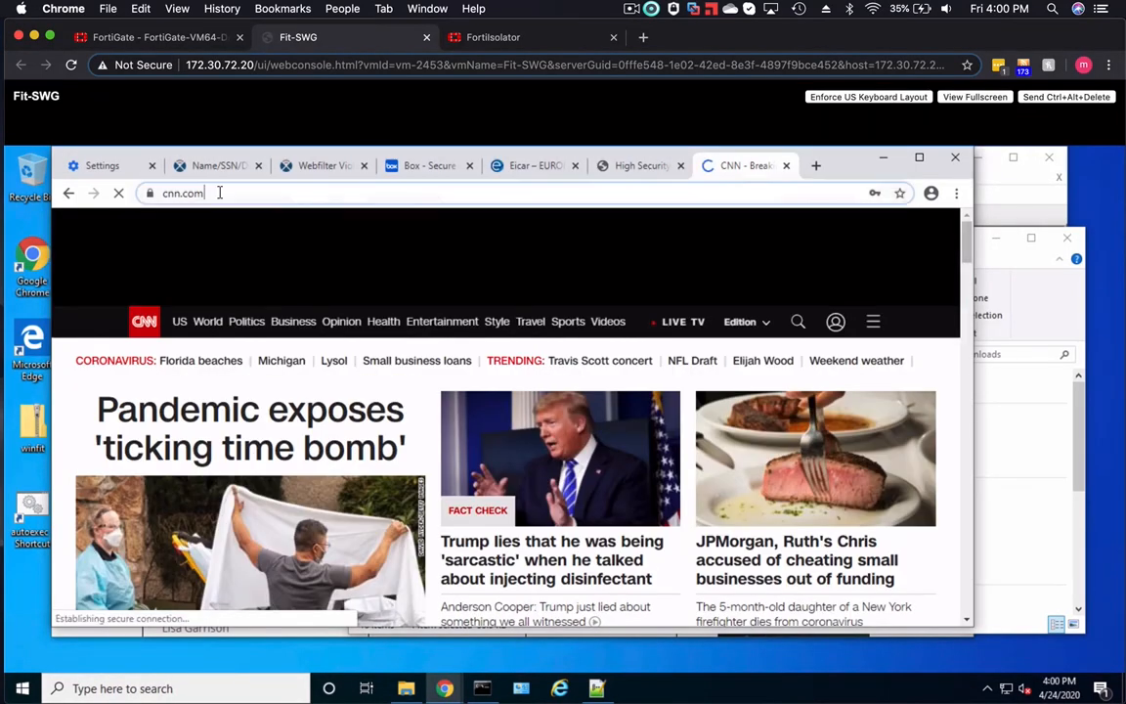
- Test the Marketing web filter by requesting gambling.com from the client browser
{"action": "left_click", "coordinate": [219, 193]}
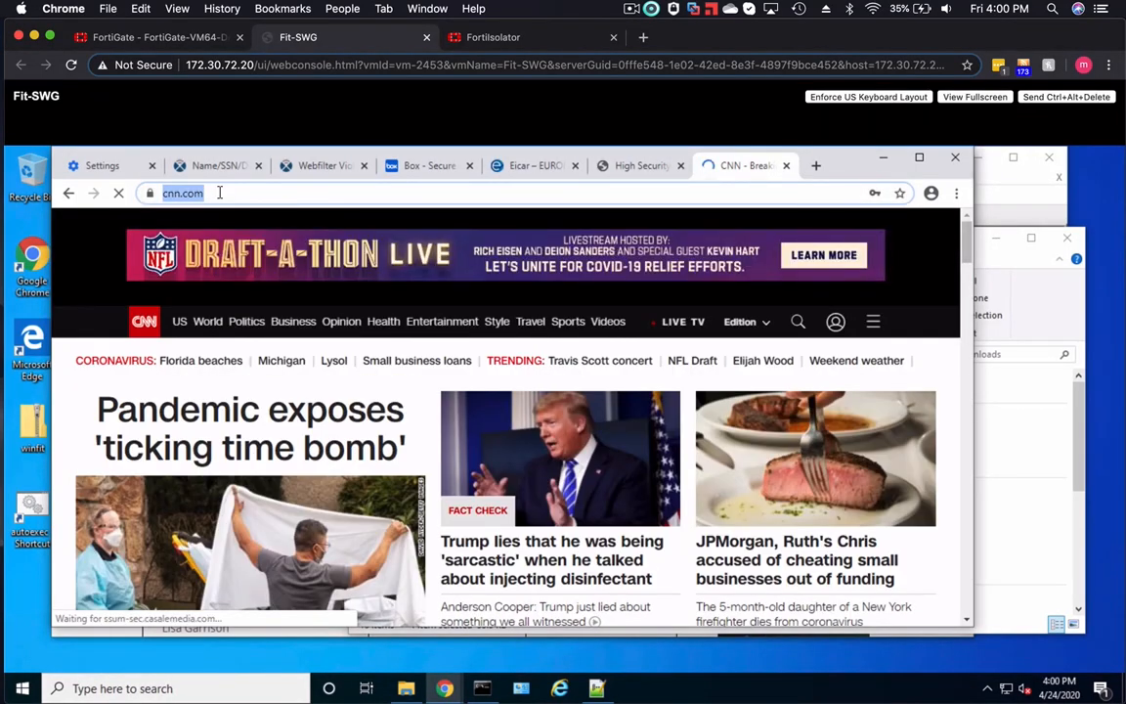
{"action": "type", "text": "ga"}
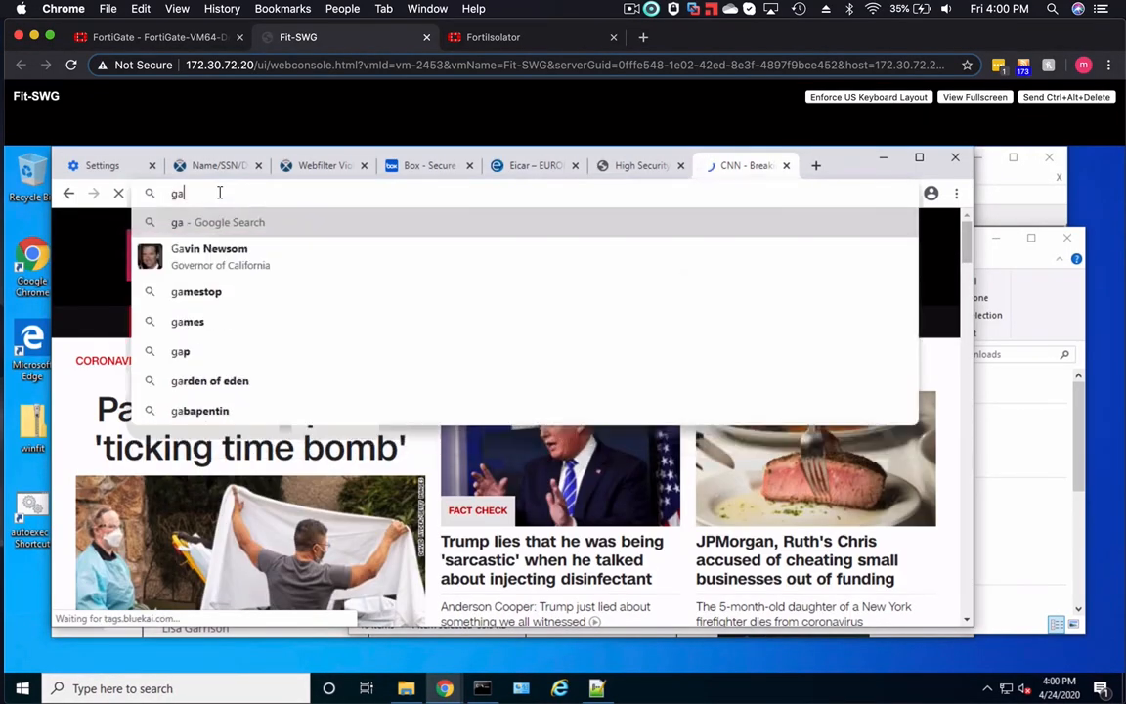
{"action": "type", "text": "mbling"}
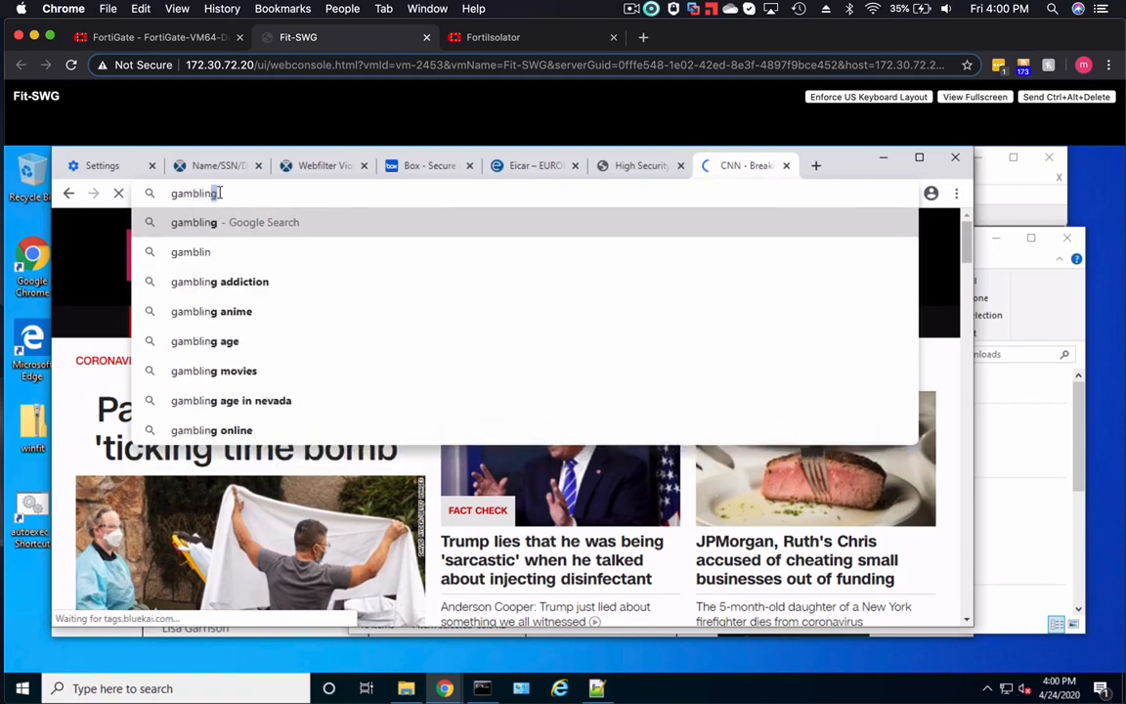
{"action": "type", "text": ".com"}
{"action": "key", "text": "Return"}
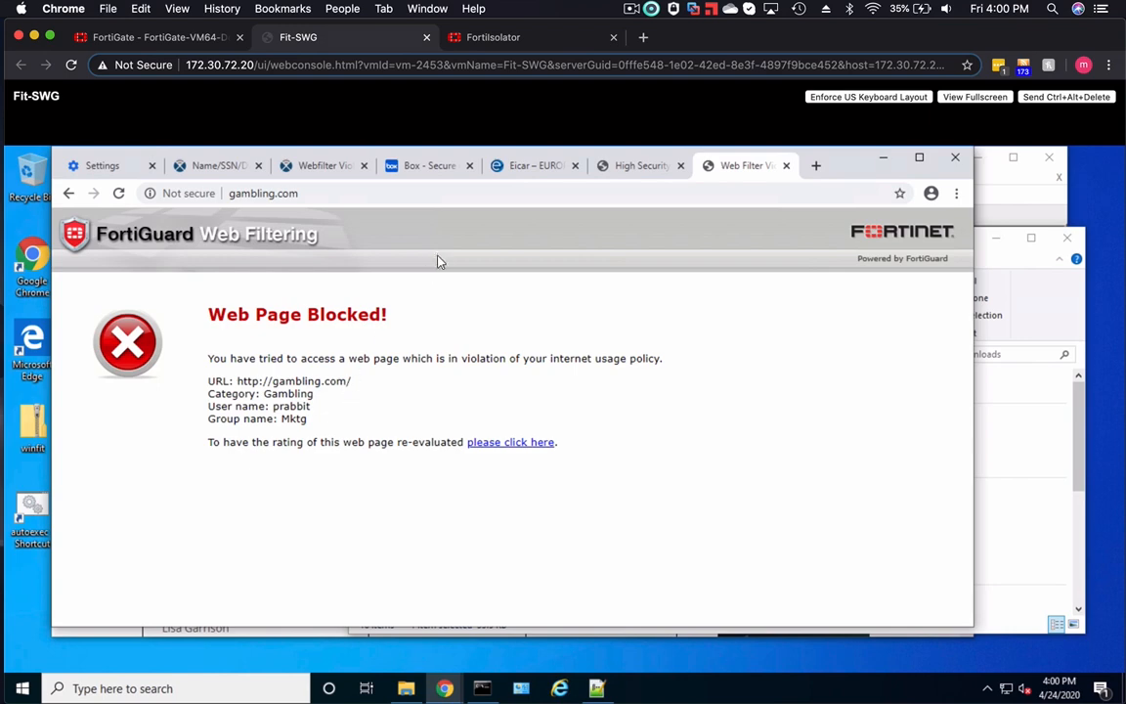
- Test antivirus through the transparent proxy by requesting eicar.com.txt over standard http from the EICAR anti-malware test file page
{"action": "left_click", "coordinate": [541, 166]}
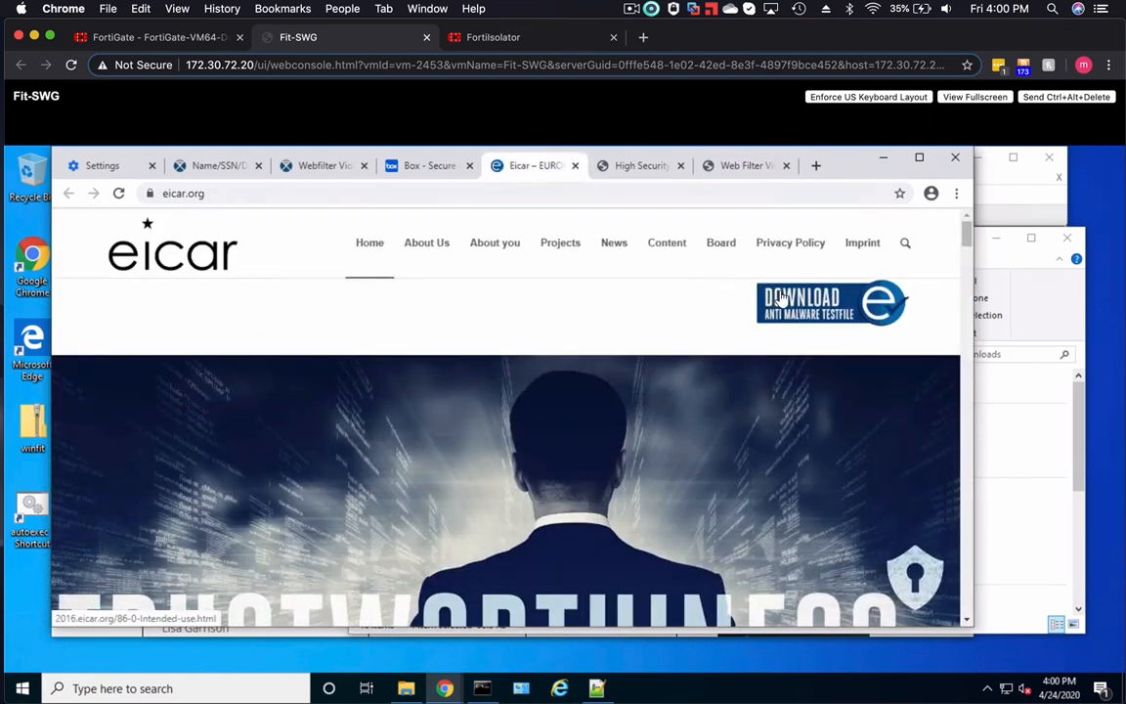
{"action": "left_click", "coordinate": [700, 268]}
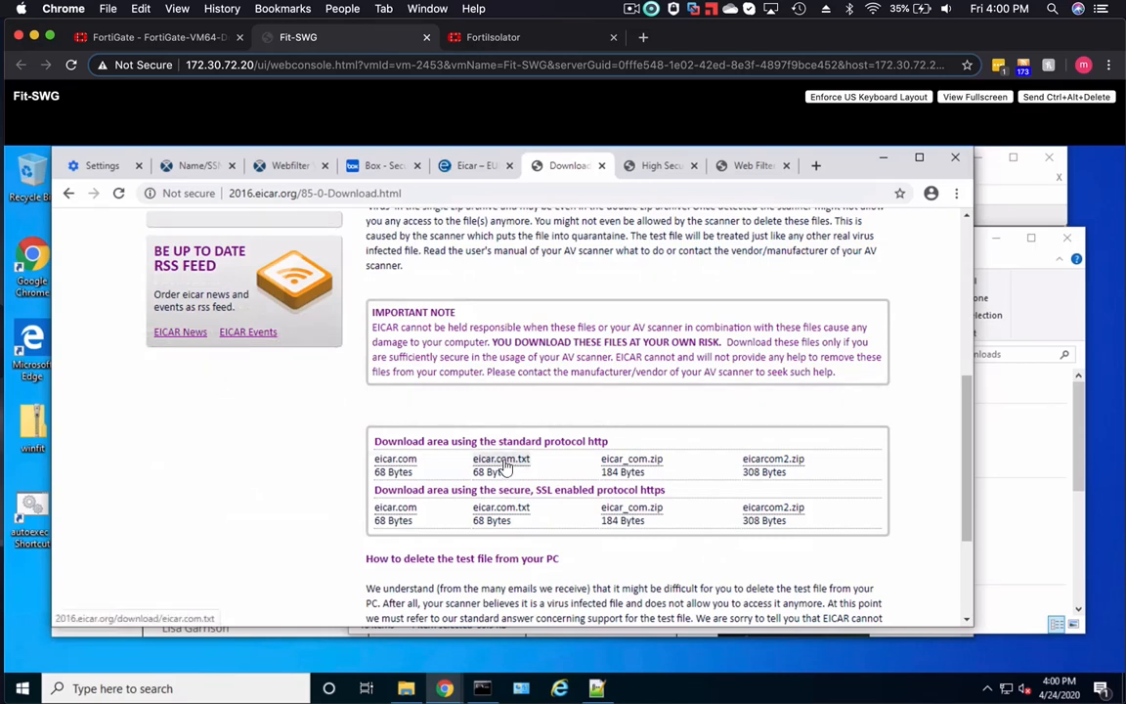
{"action": "left_click", "coordinate": [502, 459]}
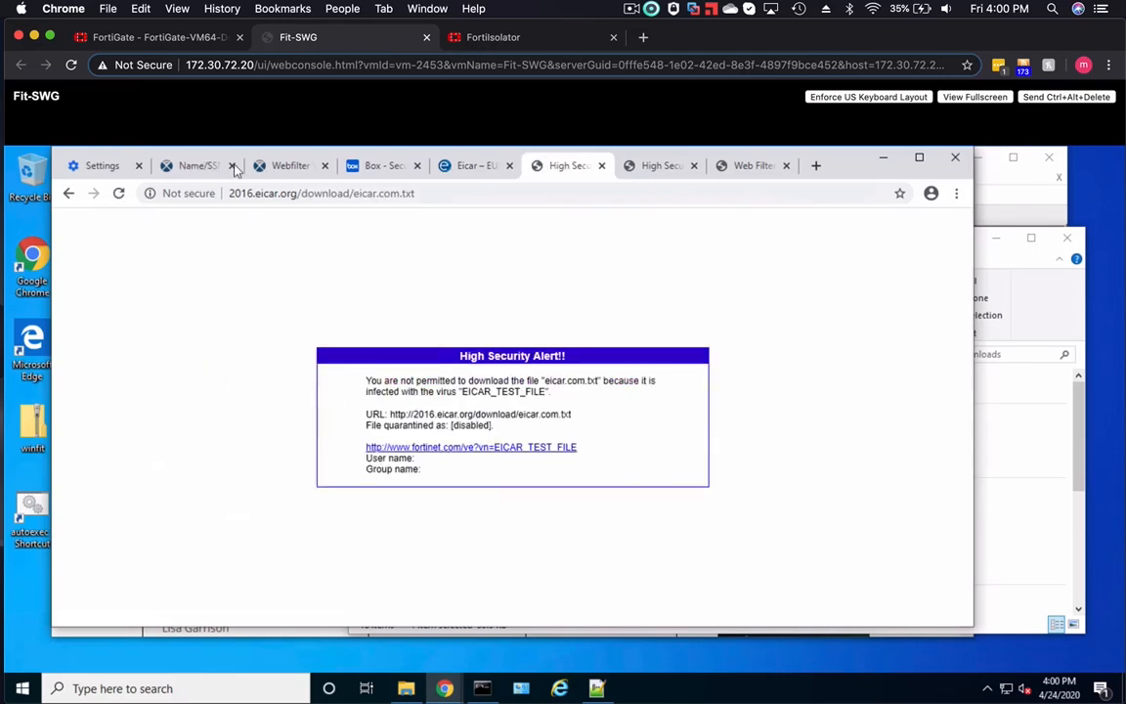
- Test DLP by requesting the sample SSN and CCN XLS file from dlptest.com, and open the client's proxy settings
{"action": "left_click", "coordinate": [193, 165]}
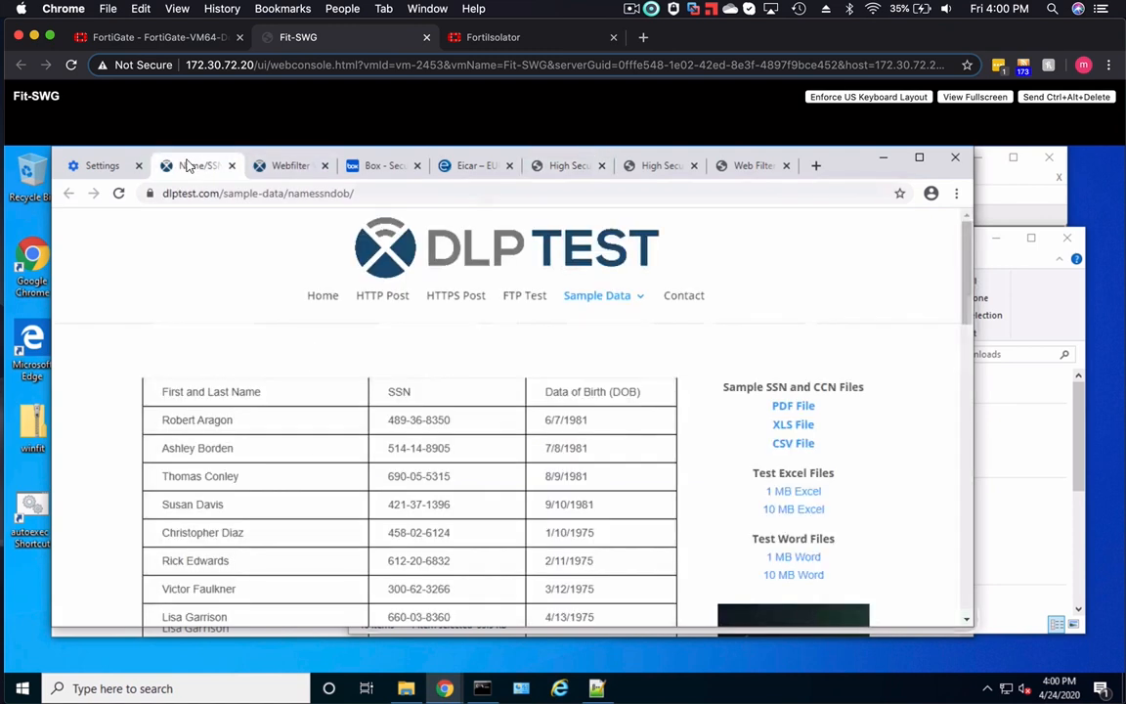
{"action": "left_click", "coordinate": [788, 428]}
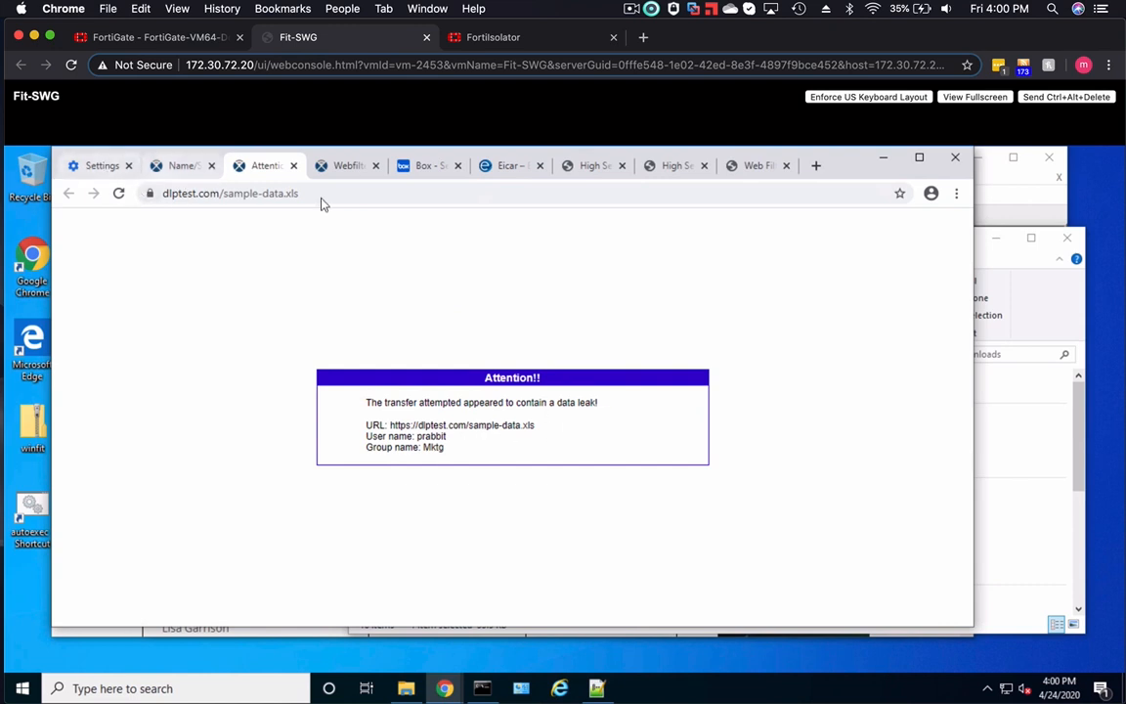
{"action": "left_click", "coordinate": [102, 167]}
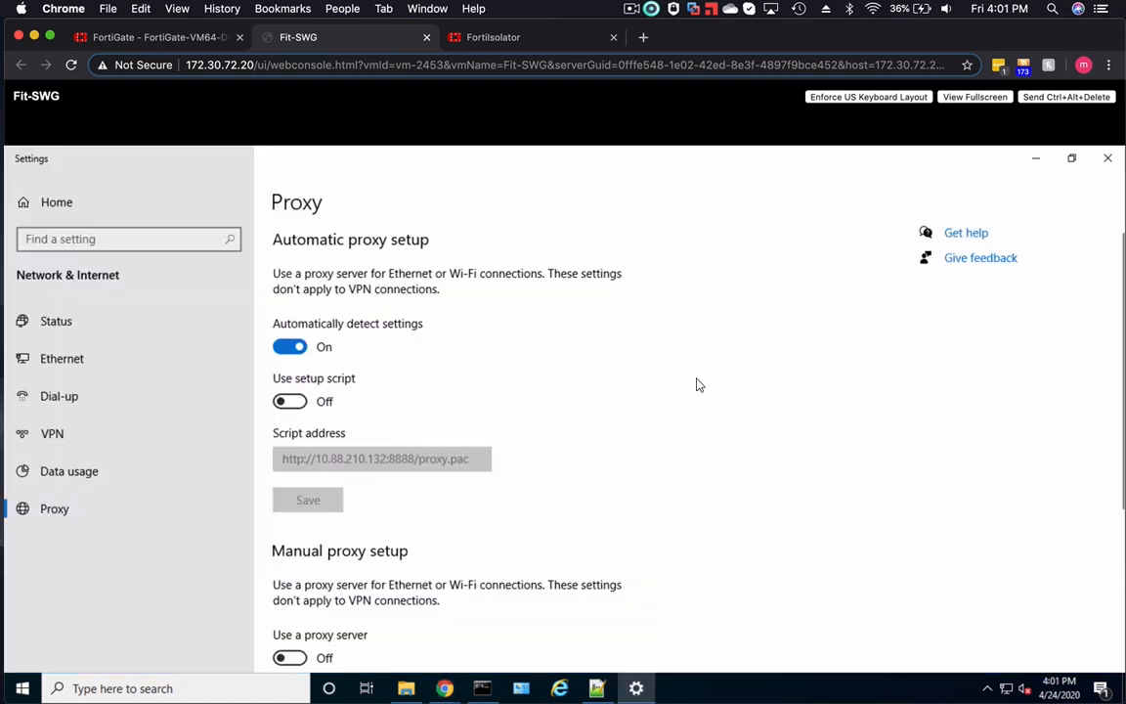